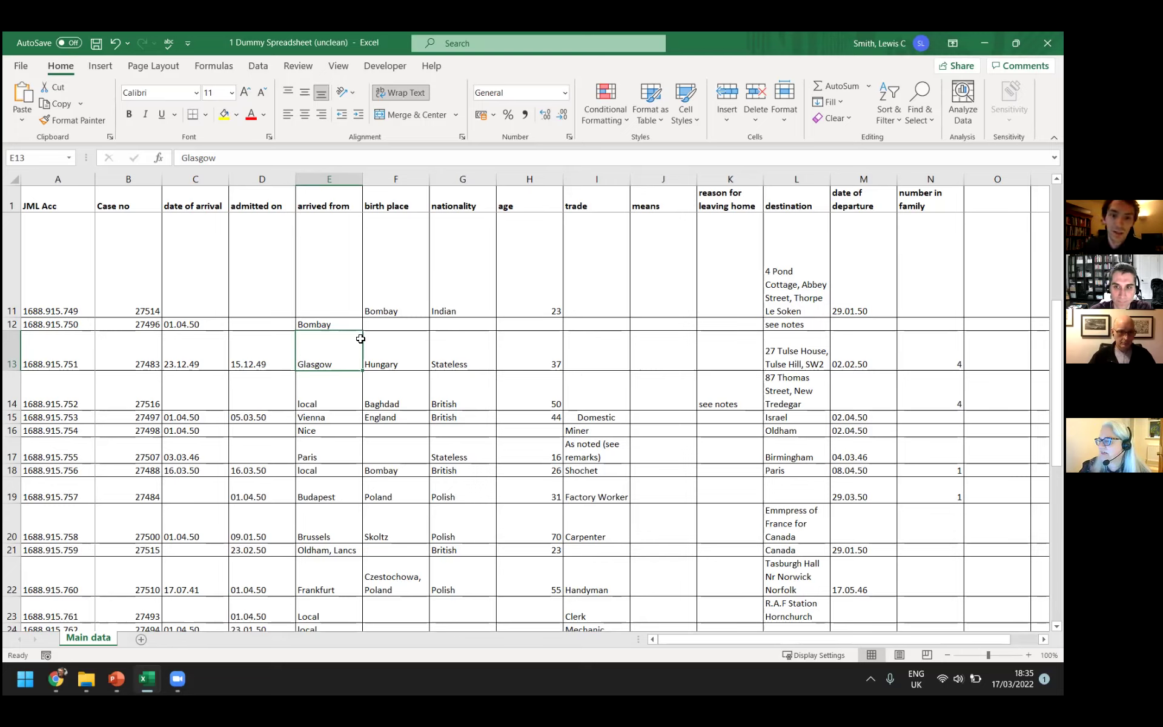
{"action": "double_click", "coordinate": [329, 401]}
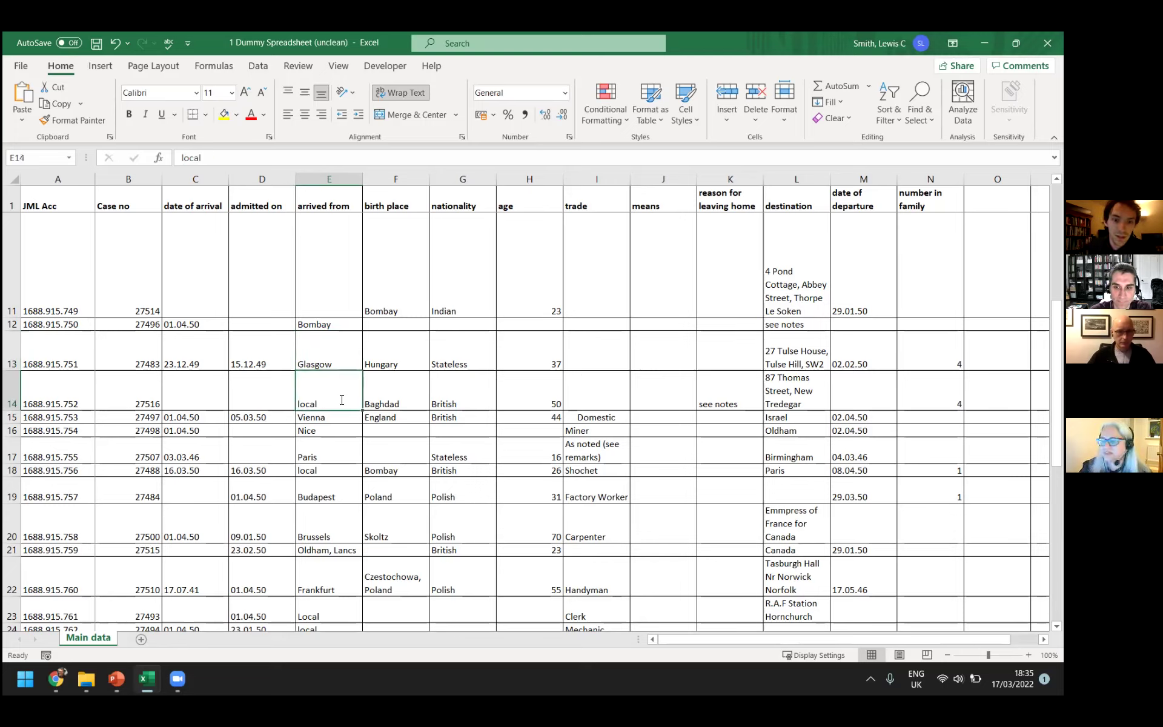
{"action": "double_click", "coordinate": [307, 404]}
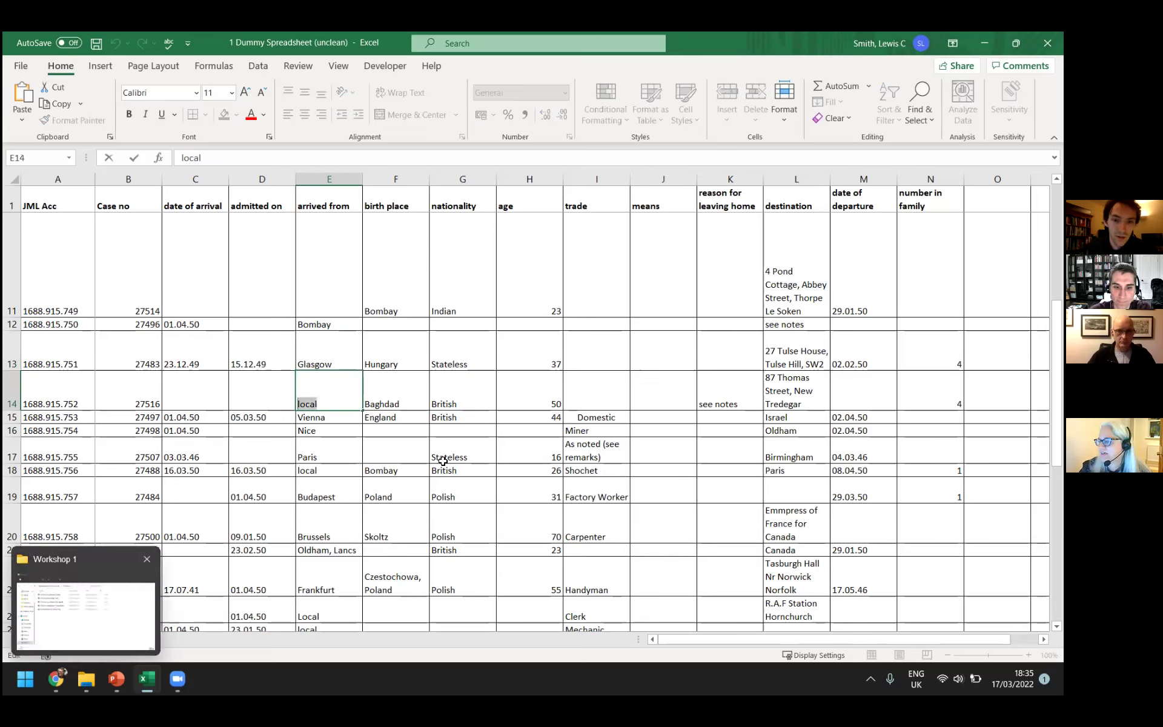
{"action": "key", "text": "Escape"}
{"action": "left_click", "coordinate": [492, 453]}
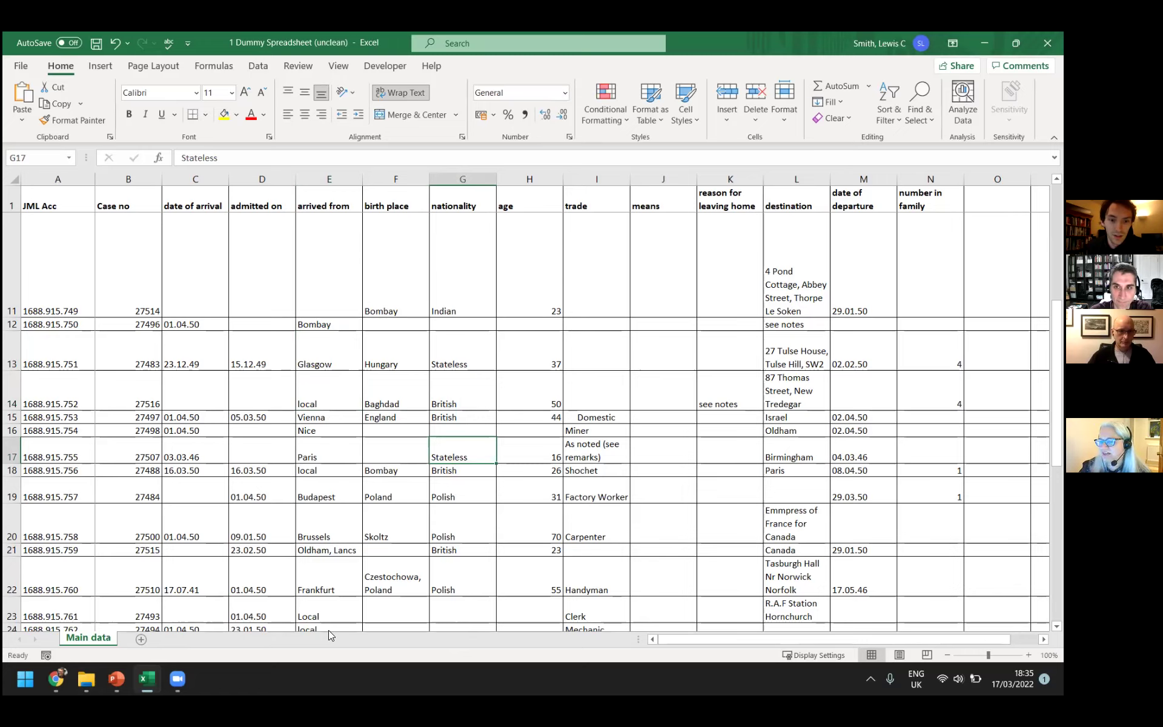
Replace "local" in the arrived from column of row 18 with "London"
{"action": "left_click", "coordinate": [320, 471]}
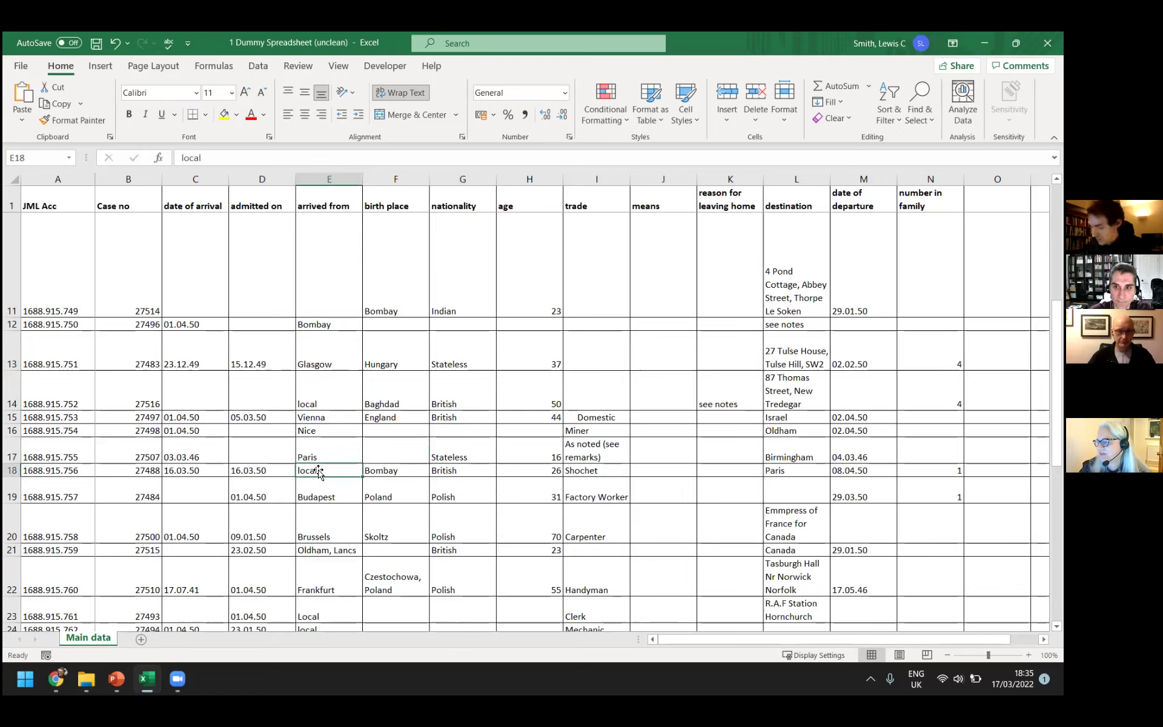
{"action": "type", "text": "London"}
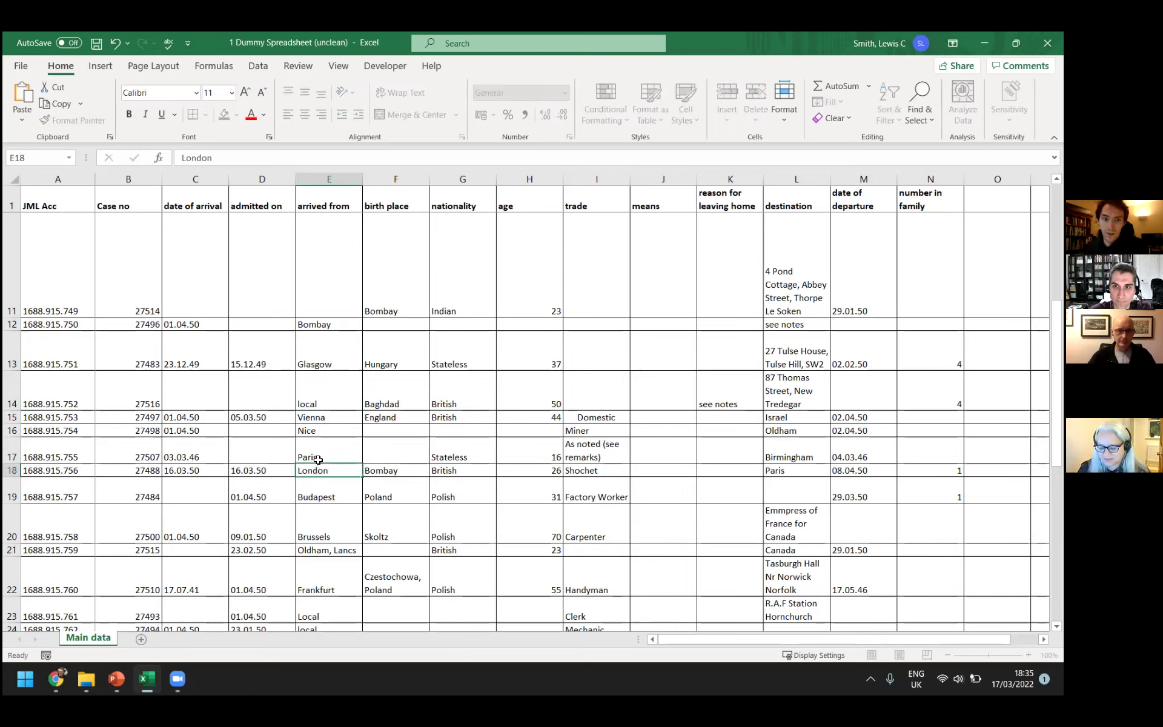
{"action": "key", "text": "Return"}
{"action": "key", "text": "Up"}
{"action": "key", "text": "Up"}
{"action": "key", "text": "Up"}
{"action": "key", "text": "Down"}
{"action": "key", "text": "Down"}
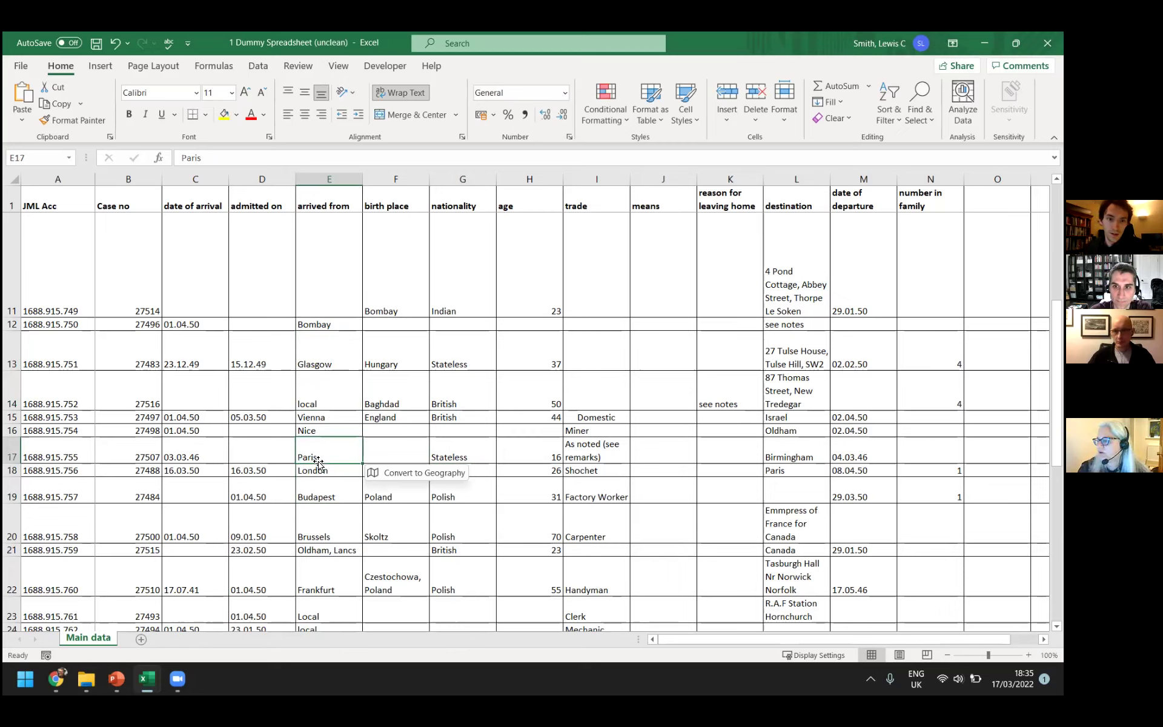
Copy "London" from cell E18 over the "local" entry in E14
{"action": "key", "text": "ctrl+c"}
{"action": "key", "text": "Up"}
{"action": "key", "text": "Up"}
{"action": "key", "text": "Up"}
{"action": "key", "text": "Up"}
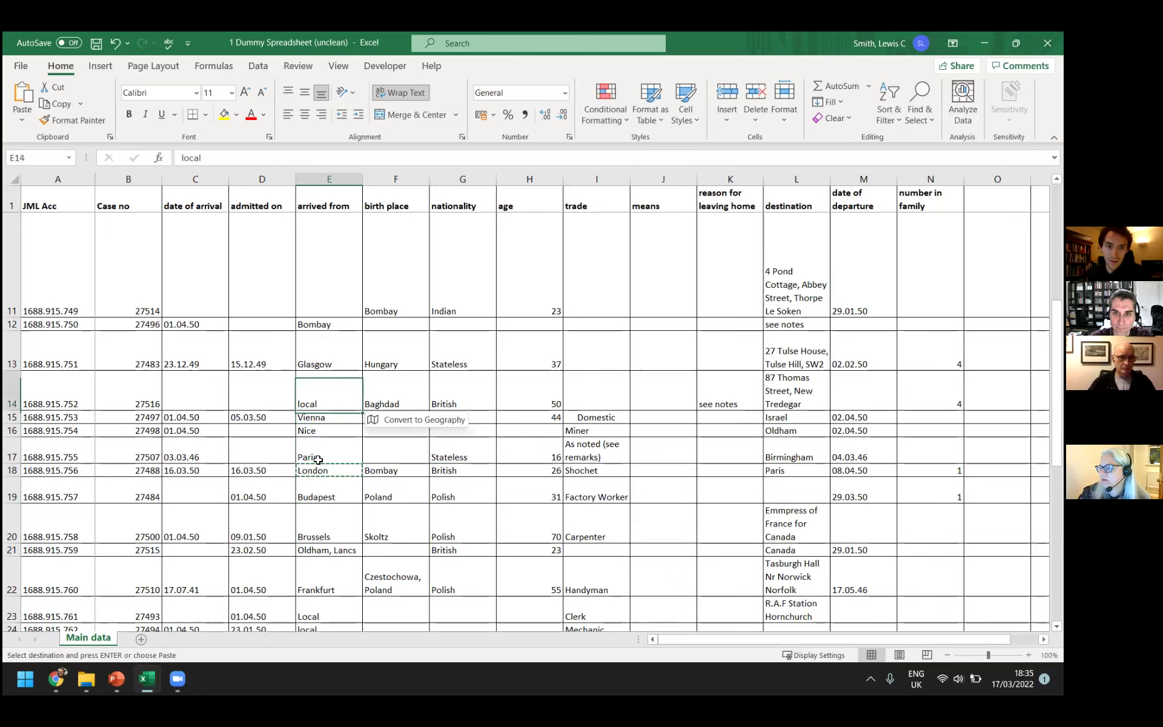
{"action": "key", "text": "ctrl+v"}
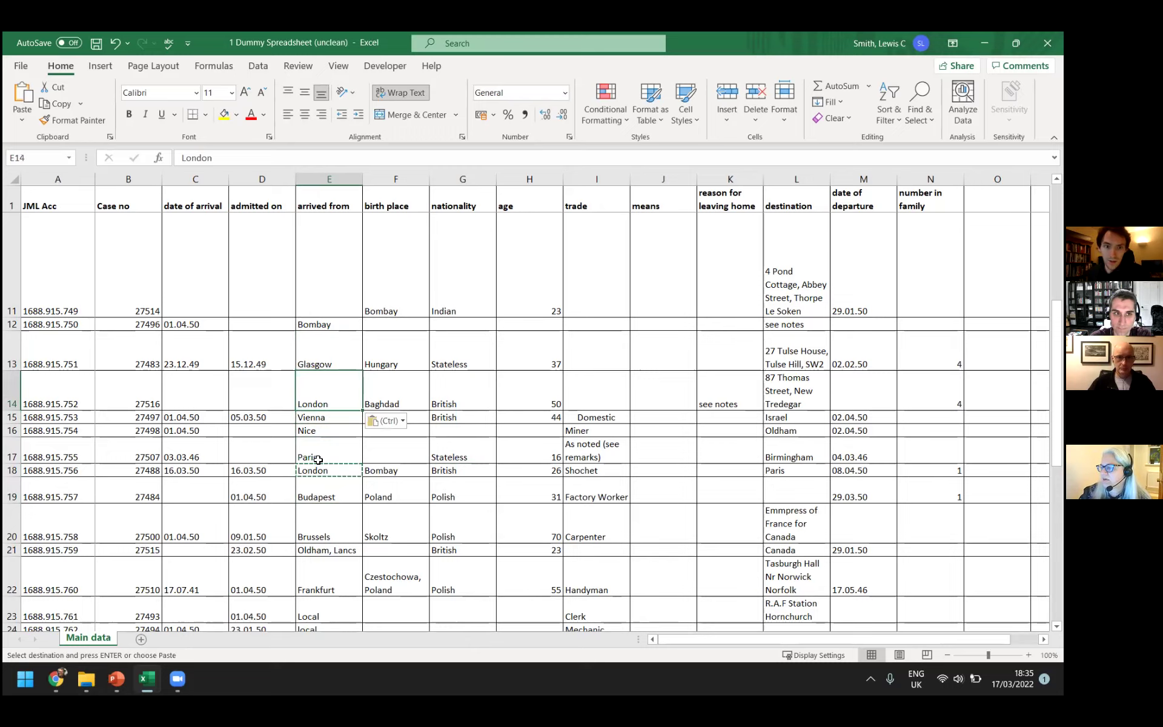
Replace the "local" entry in E7 with the copied "London" value
{"action": "key", "text": "Up"}
{"action": "key", "text": "Up"}
{"action": "key", "text": "Up"}
{"action": "key", "text": "Up"}
{"action": "key", "text": "Up"}
{"action": "key", "text": "Up"}
{"action": "key", "text": "Up"}
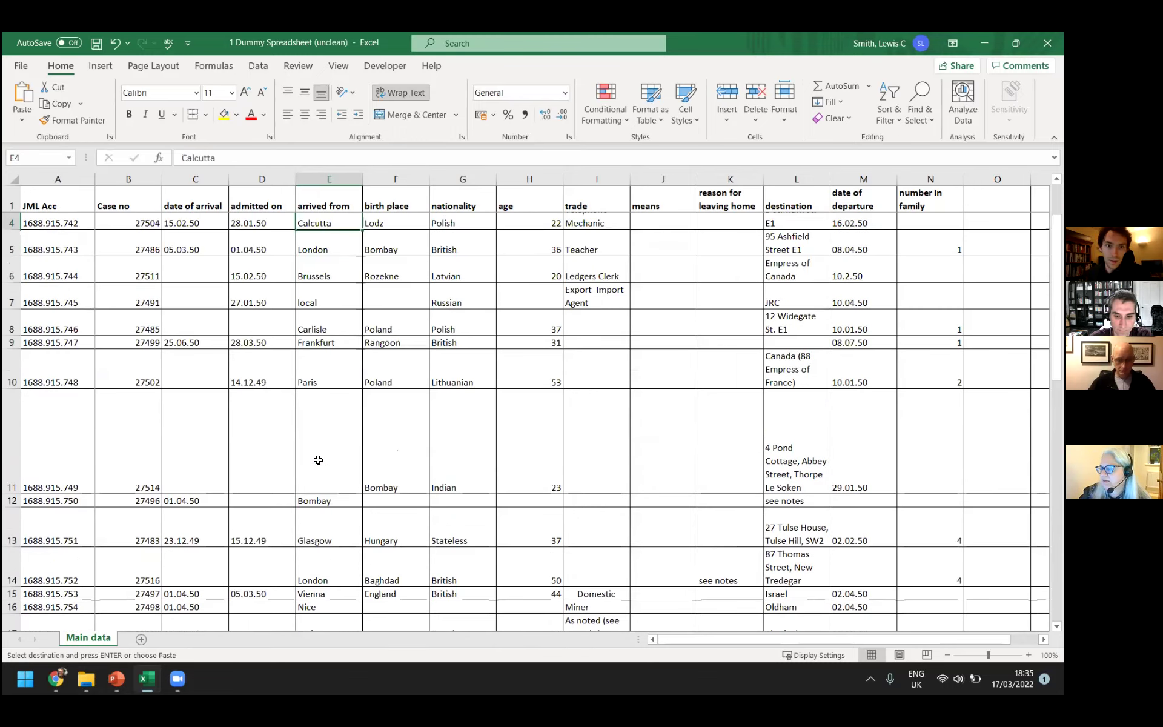
{"action": "key", "text": "ctrl+v"}
{"action": "key", "text": "Up"}
{"action": "key", "text": "Up"}
{"action": "key", "text": "Up"}
{"action": "key", "text": "Up"}
{"action": "key", "text": "Up"}
{"action": "key", "text": "Up"}
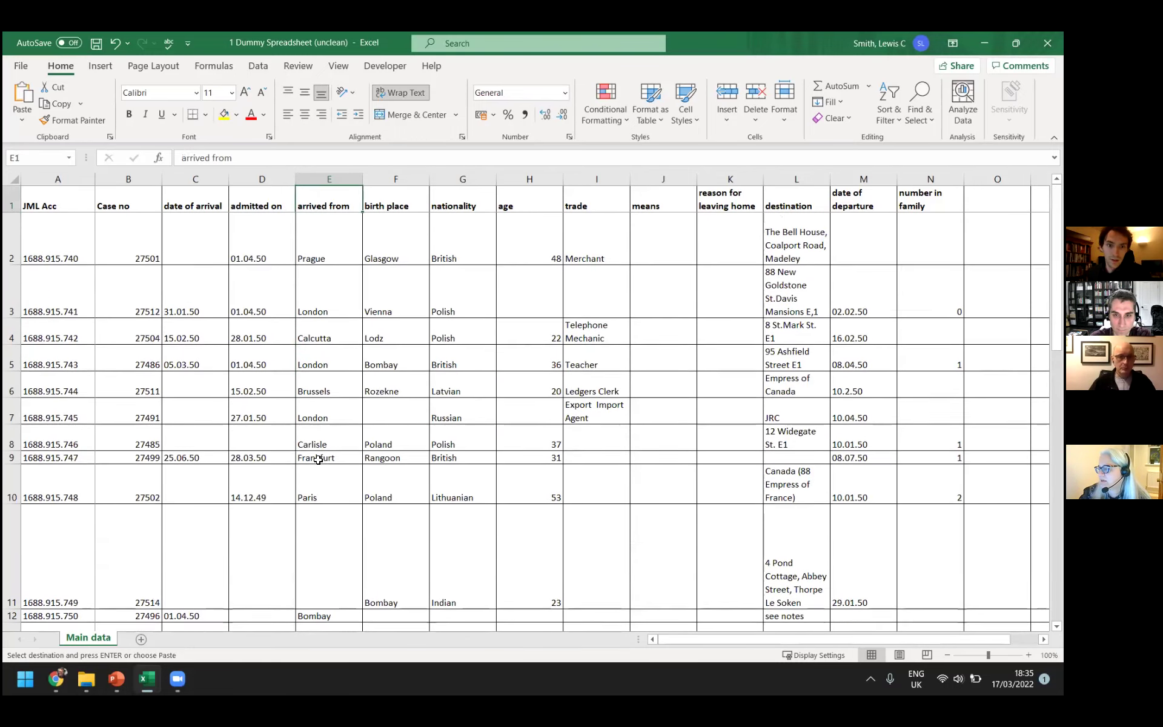
Paste the copied "London" value into the arrived from cell of the last record, E35
{"action": "key", "text": "Down"}
{"action": "key", "text": "Down"}
{"action": "key", "text": "Down"}
{"action": "key", "text": "Down"}
{"action": "key", "text": "Down"}
{"action": "key", "text": "Down"}
{"action": "key", "text": "Down"}
{"action": "key", "text": "Down"}
{"action": "key", "text": "Down"}
{"action": "key", "text": "Down"}
{"action": "key", "text": "Down"}
{"action": "key", "text": "Down"}
{"action": "key", "text": "Down"}
{"action": "key", "text": "Down"}
{"action": "key", "text": "Down"}
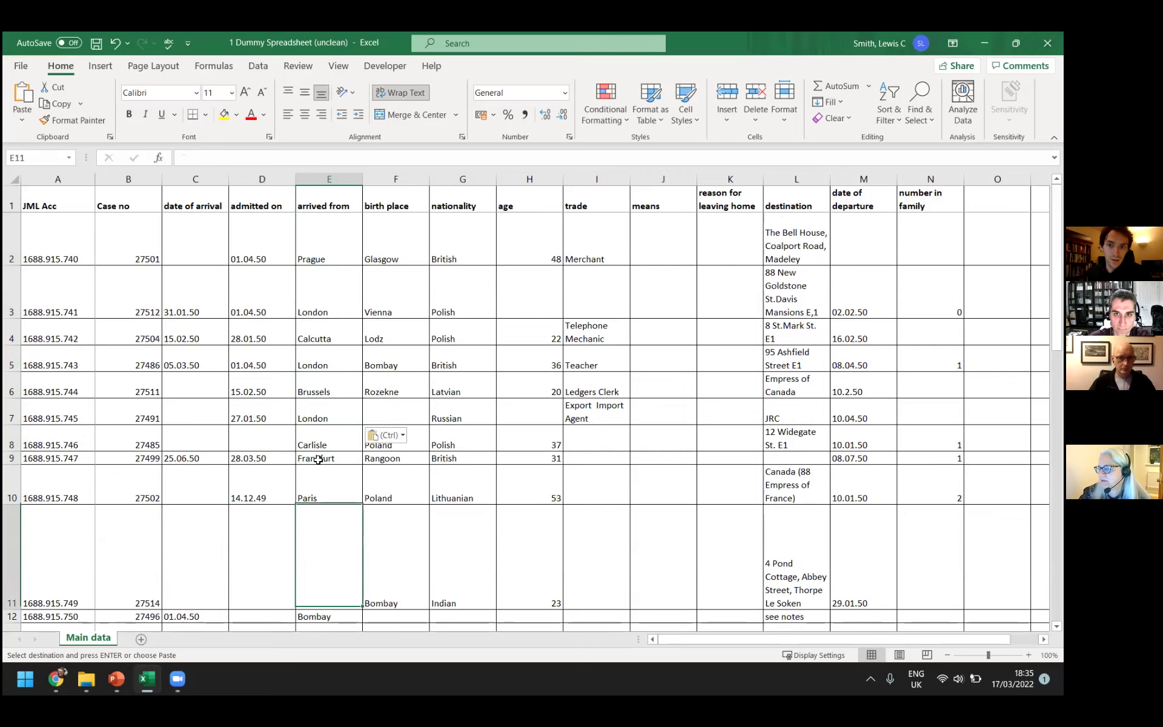
{"action": "key", "text": "Down"}
{"action": "key", "text": "Down"}
{"action": "key", "text": "Down"}
{"action": "key", "text": "Down"}
{"action": "key", "text": "Down"}
{"action": "key", "text": "Down"}
{"action": "key", "text": "Down"}
{"action": "key", "text": "Down"}
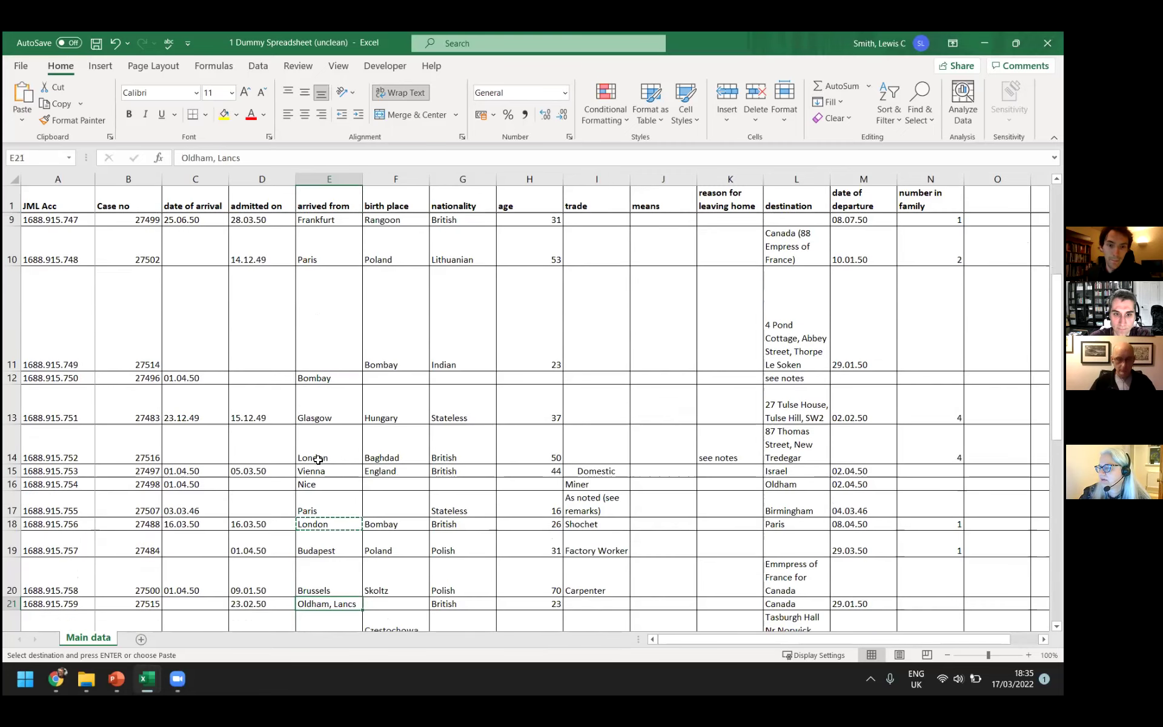
{"action": "key", "text": "Down"}
{"action": "key", "text": "Down"}
{"action": "key", "text": "Down"}
{"action": "key", "text": "Down"}
{"action": "key", "text": "Down"}
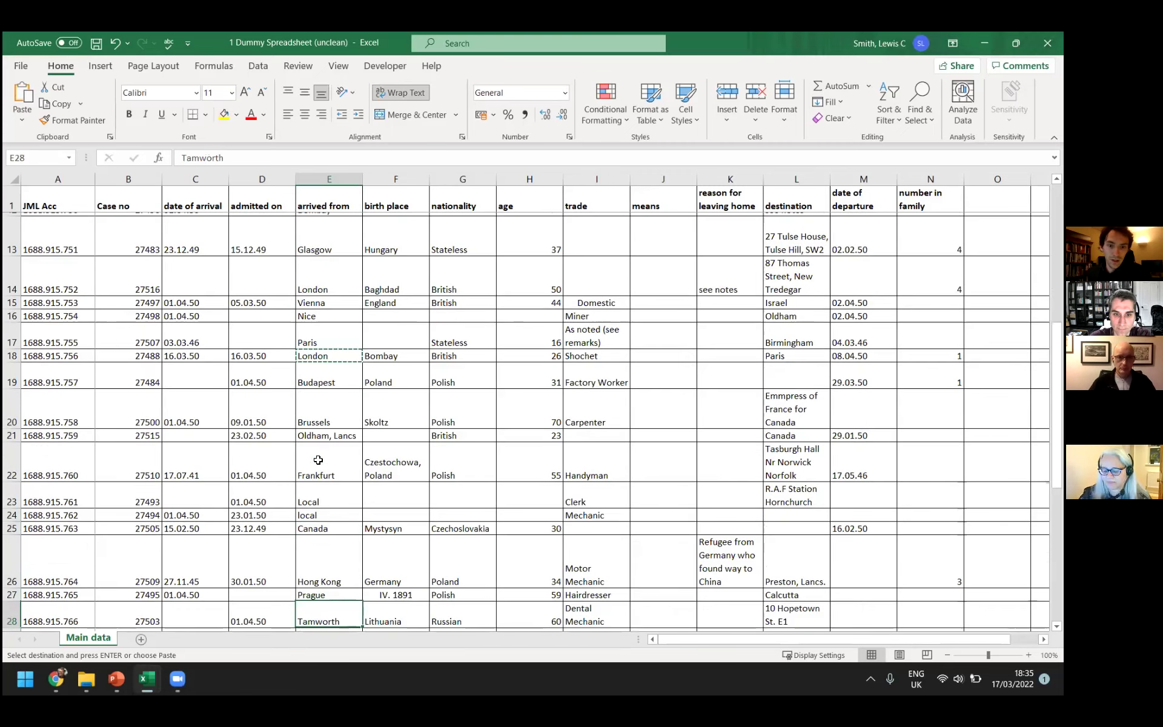
{"action": "key", "text": "Down"}
{"action": "key", "text": "Down"}
{"action": "key", "text": "Down"}
{"action": "key", "text": "Down"}
{"action": "key", "text": "Down"}
{"action": "key", "text": "Down"}
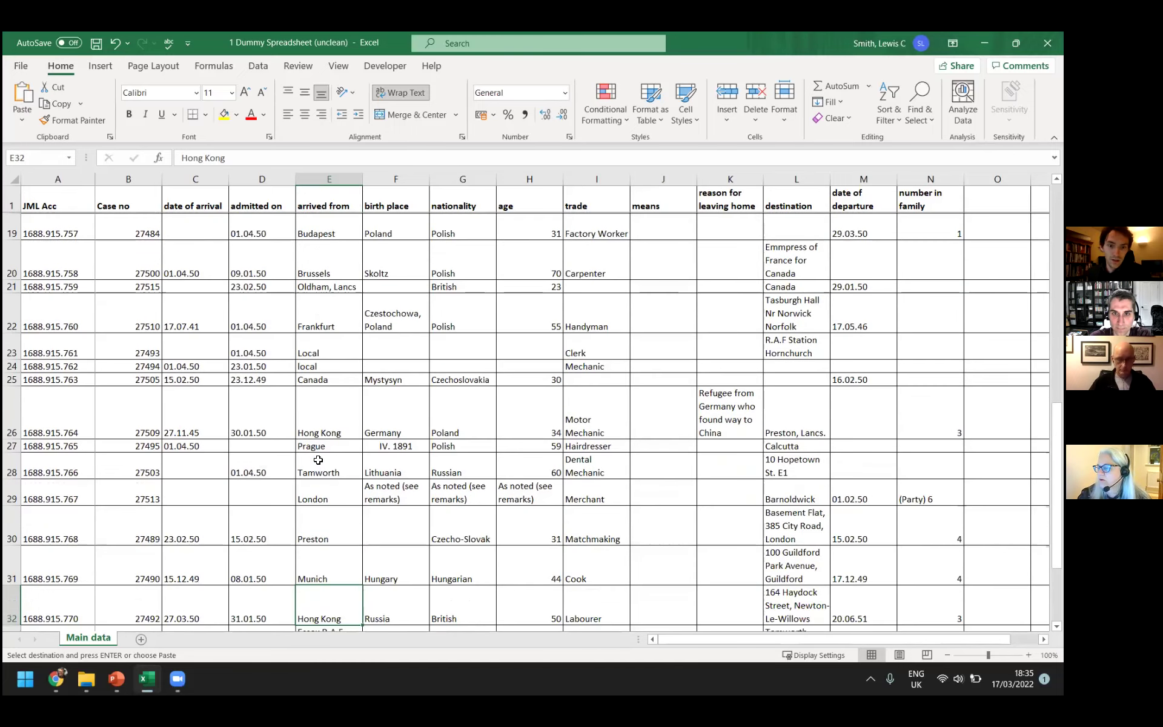
{"action": "key", "text": "ctrl+v"}
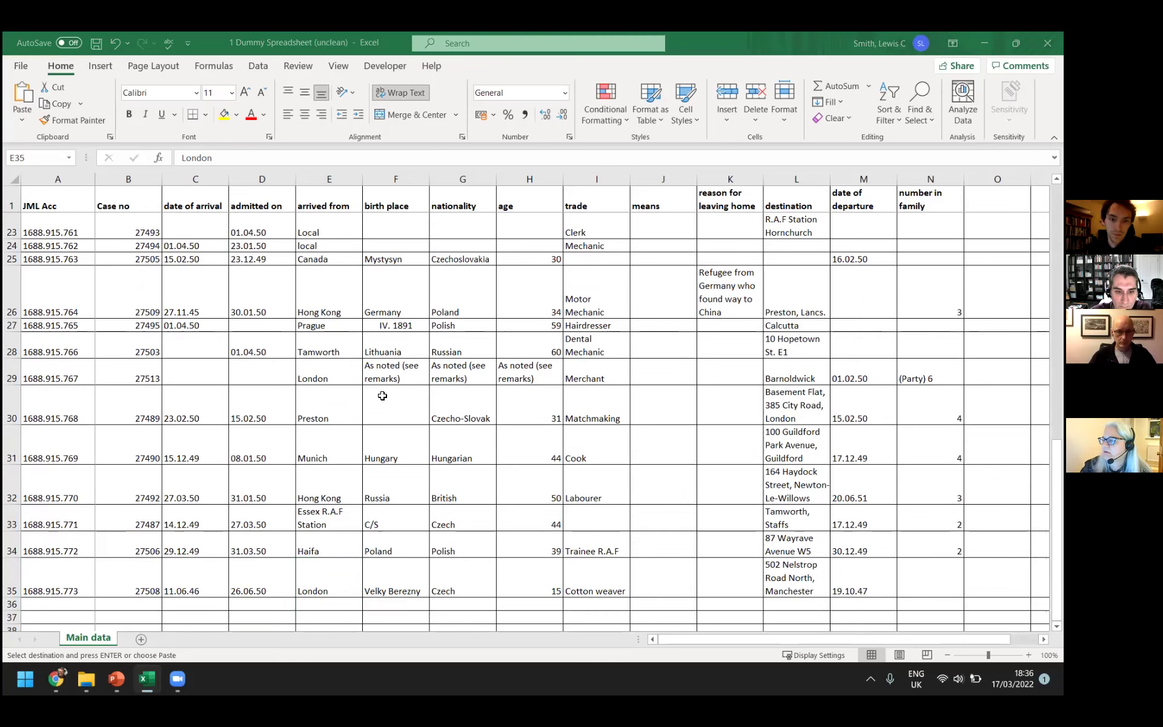
{"action": "key", "text": "ctrl+v"}
{"action": "scroll", "coordinate": [425, 593], "scroll_direction": "down", "scroll_amount": 1}
{"action": "scroll", "coordinate": [409, 573], "scroll_direction": "up", "scroll_amount": 8}
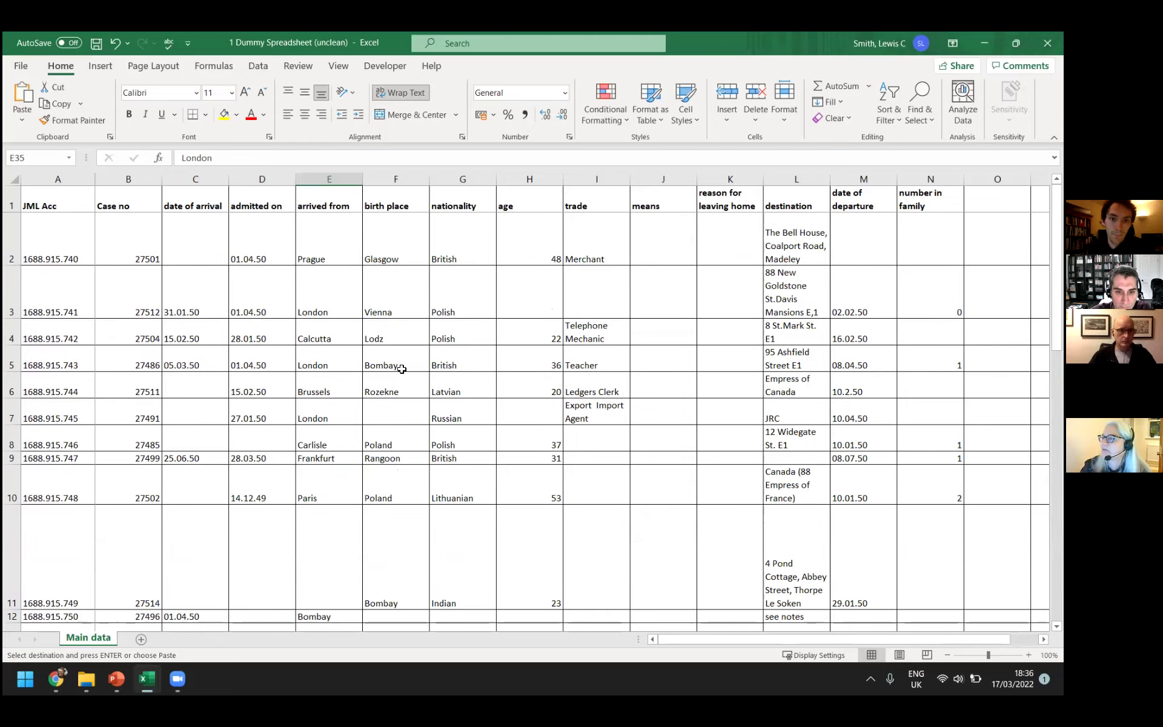
{"action": "scroll", "coordinate": [396, 424], "scroll_direction": "down", "scroll_amount": 1}
{"action": "scroll", "coordinate": [400, 436], "scroll_direction": "down", "scroll_amount": 2}
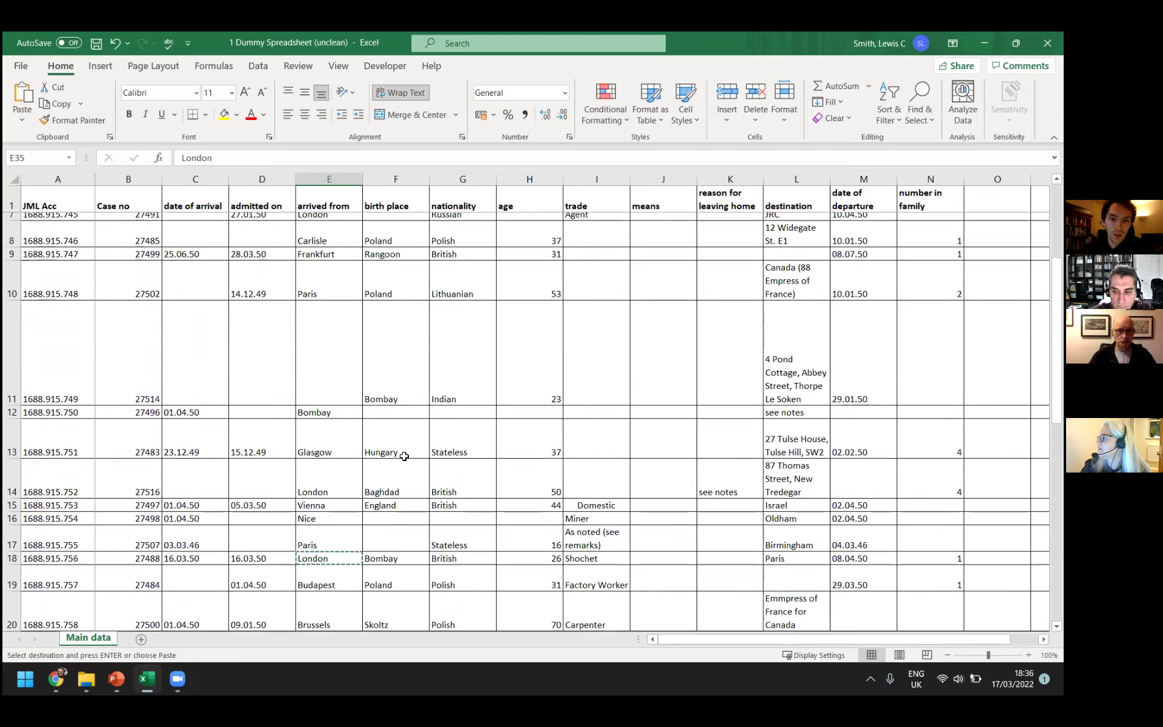
{"action": "scroll", "coordinate": [335, 465], "scroll_direction": "up", "scroll_amount": 3}
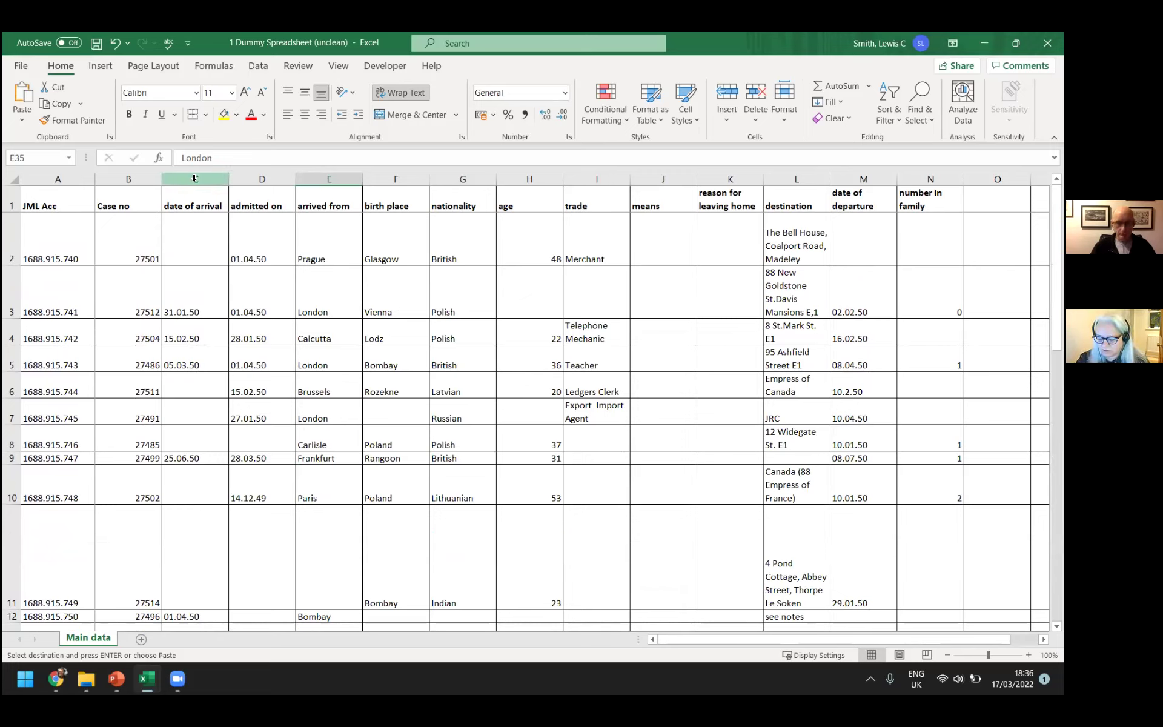
{"action": "left_click", "coordinate": [266, 179]}
{"action": "right_click", "coordinate": [257, 252]}
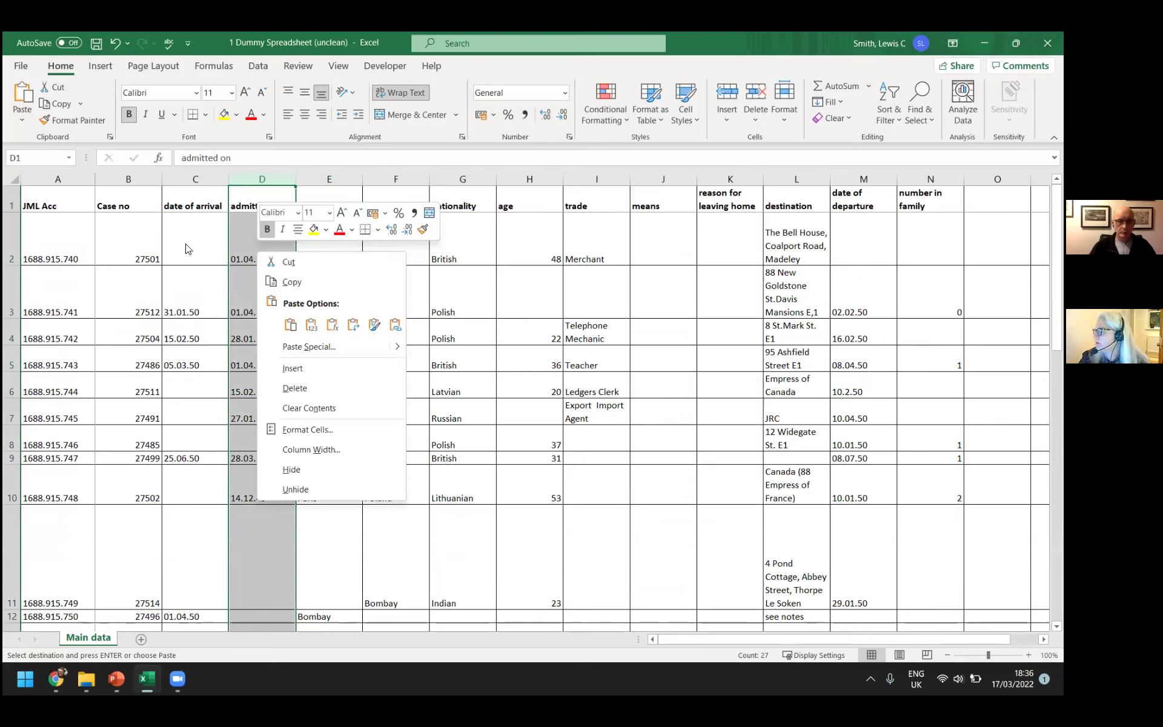
{"action": "left_click", "coordinate": [438, 71]}
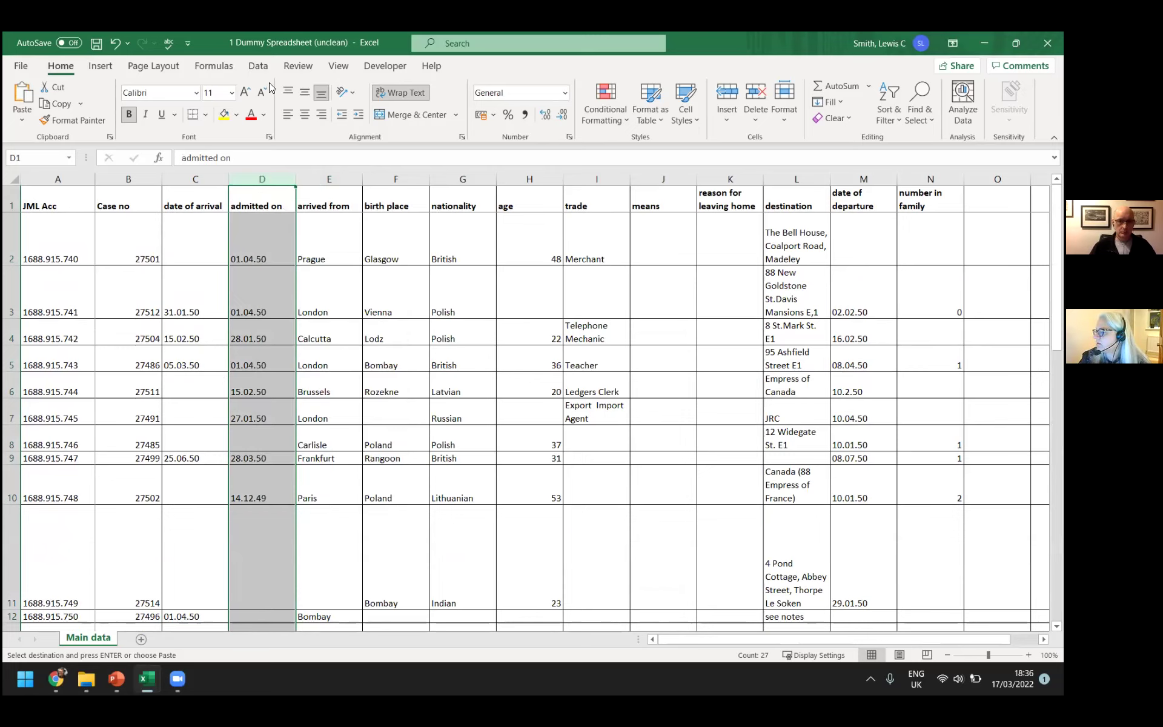
{"action": "left_click", "coordinate": [213, 65]}
{"action": "left_click", "coordinate": [258, 65]}
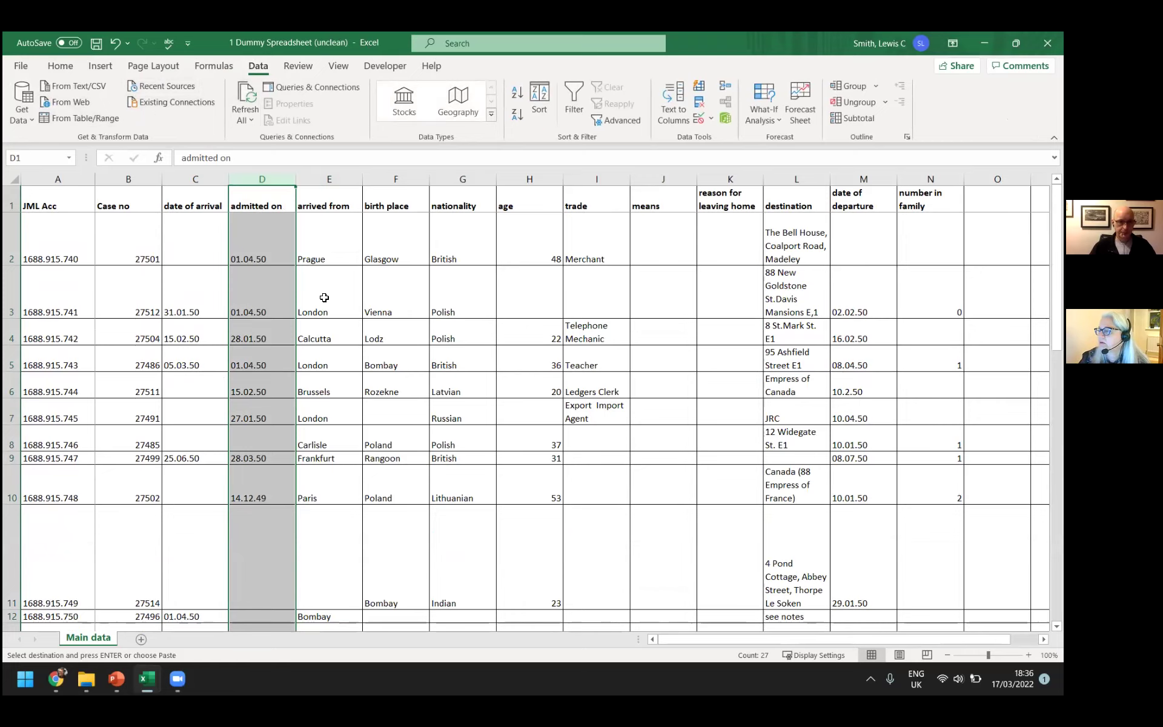
{"action": "left_click", "coordinate": [325, 299]}
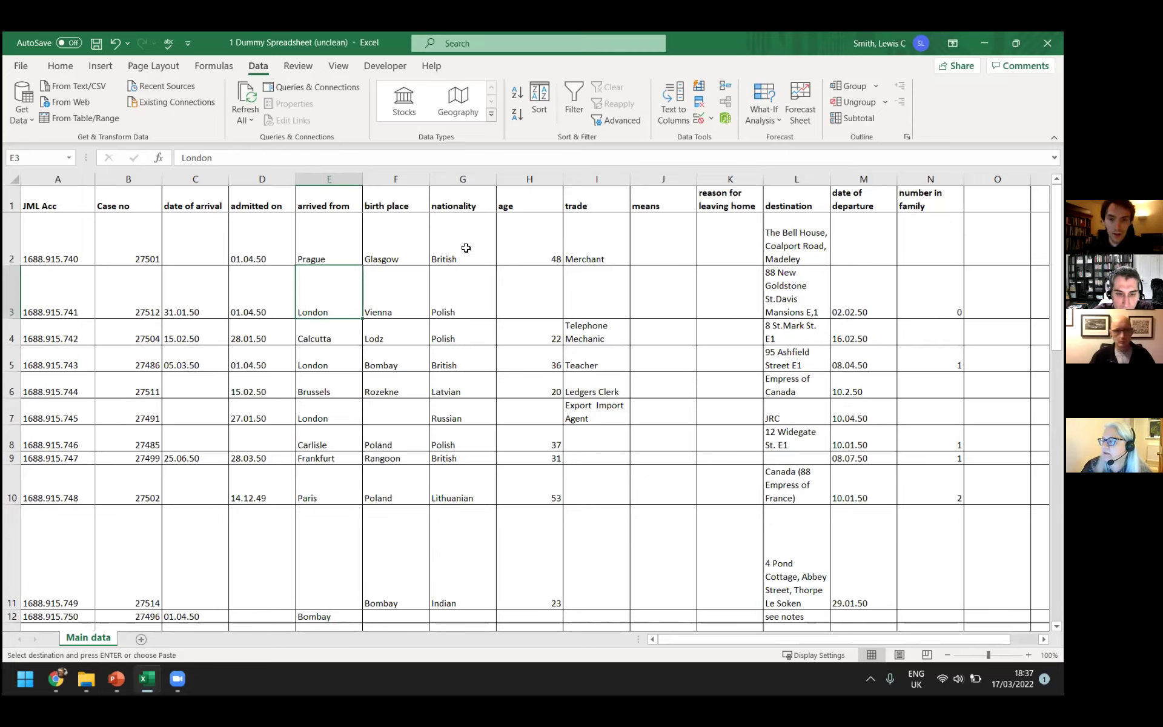
Look through all records and columns of the main data sheet for inconsistent entries
{"action": "left_click", "coordinate": [522, 334]}
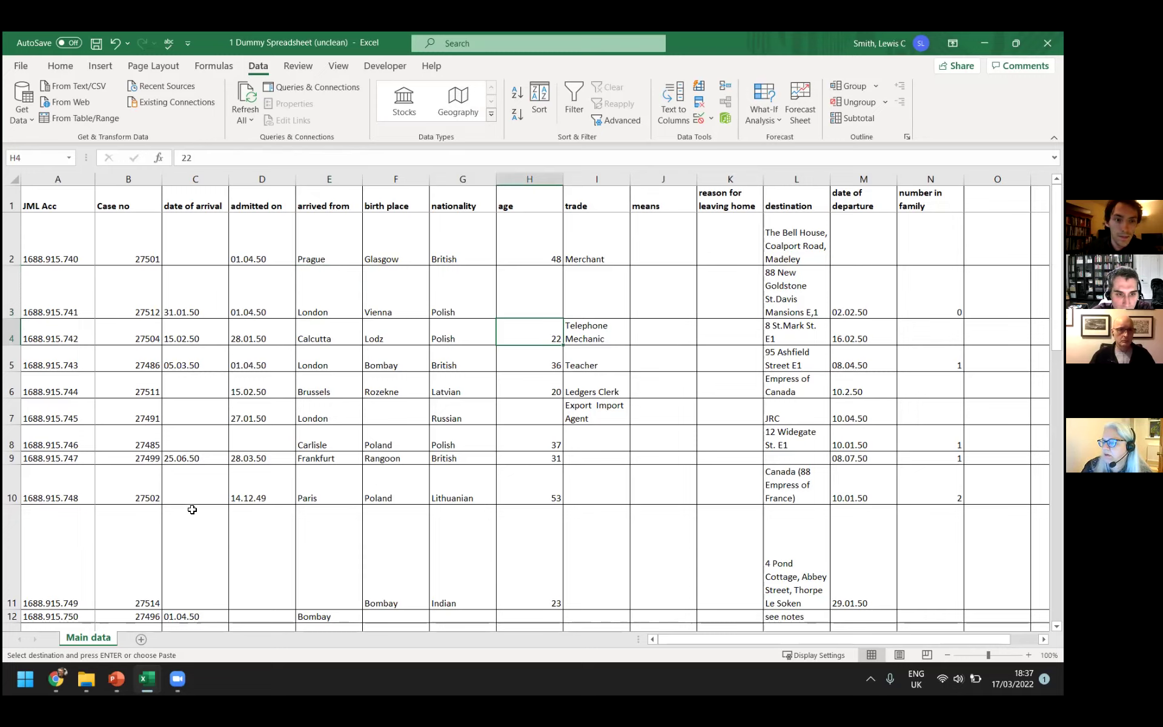
{"action": "scroll", "coordinate": [410, 528], "scroll_direction": "down", "scroll_amount": 3}
{"action": "scroll", "coordinate": [410, 528], "scroll_direction": "down", "scroll_amount": 3}
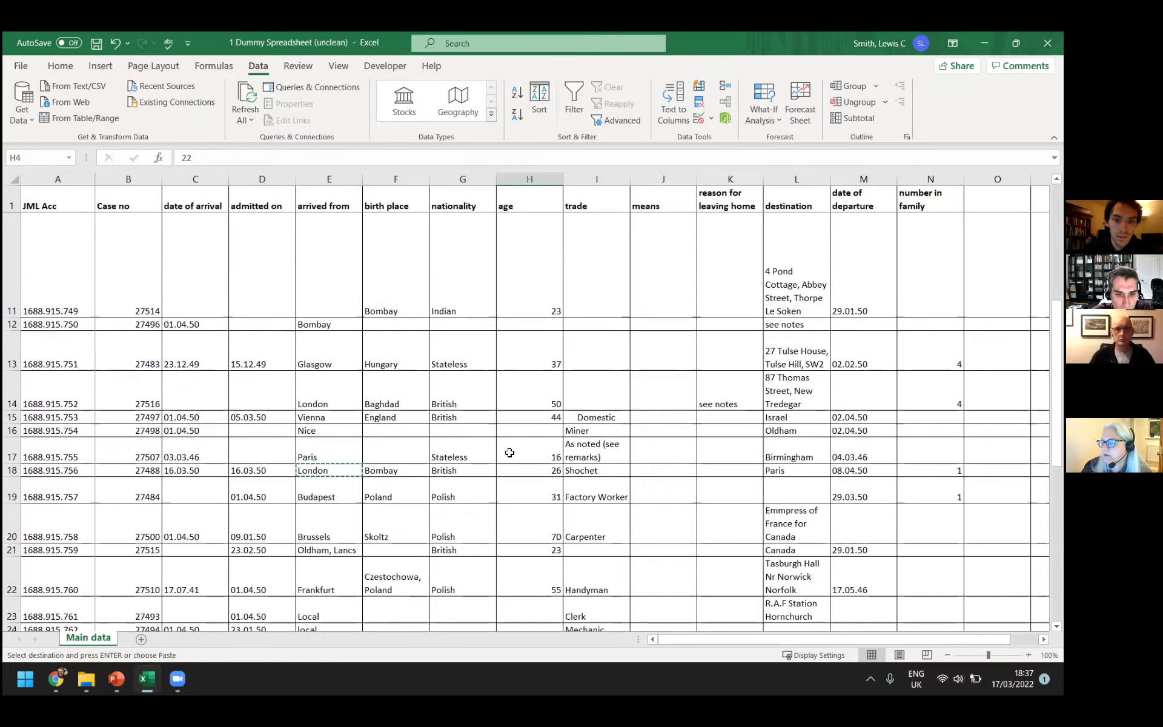
{"action": "scroll", "coordinate": [509, 455], "scroll_direction": "down", "scroll_amount": 1}
{"action": "scroll", "coordinate": [508, 455], "scroll_direction": "down", "scroll_amount": 4}
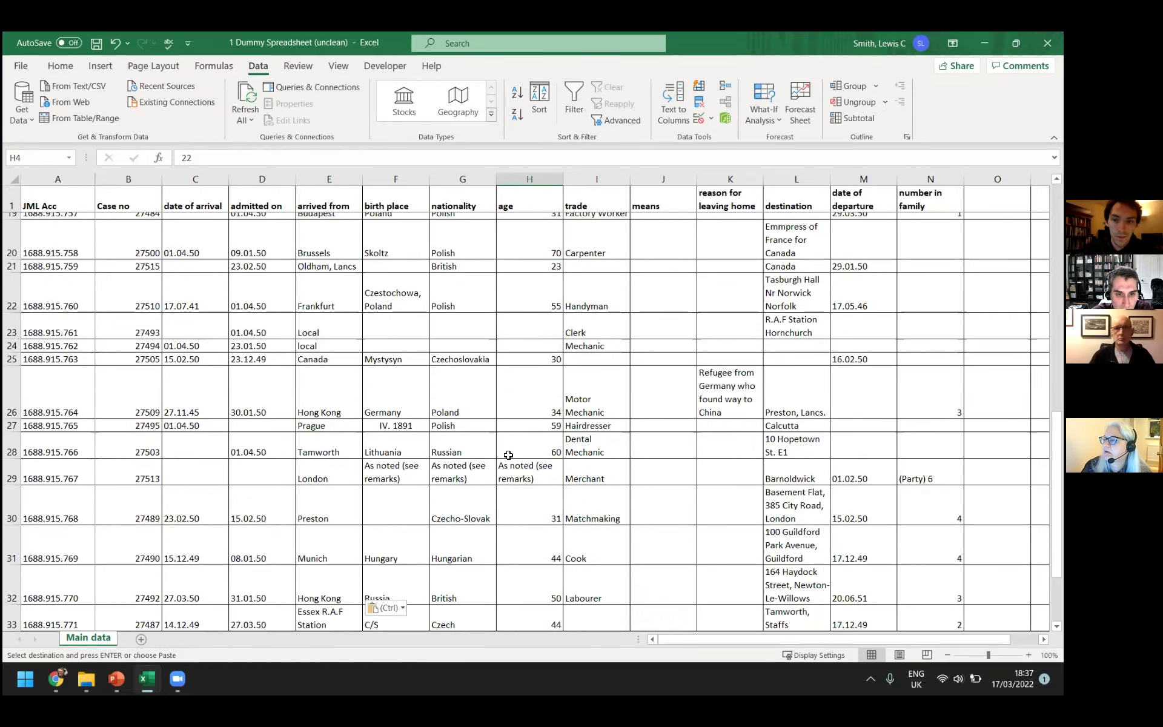
{"action": "scroll", "coordinate": [508, 454], "scroll_direction": "up", "scroll_amount": 1}
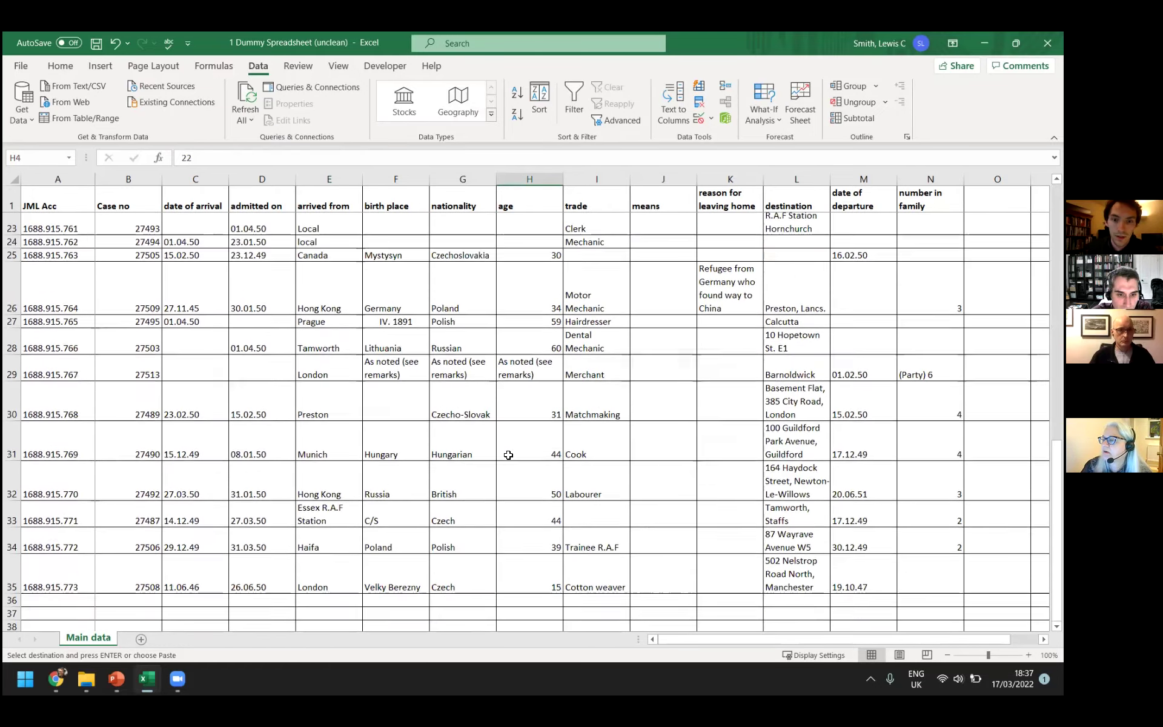
{"action": "scroll", "coordinate": [727, 641], "scroll_direction": "right", "scroll_amount": 1}
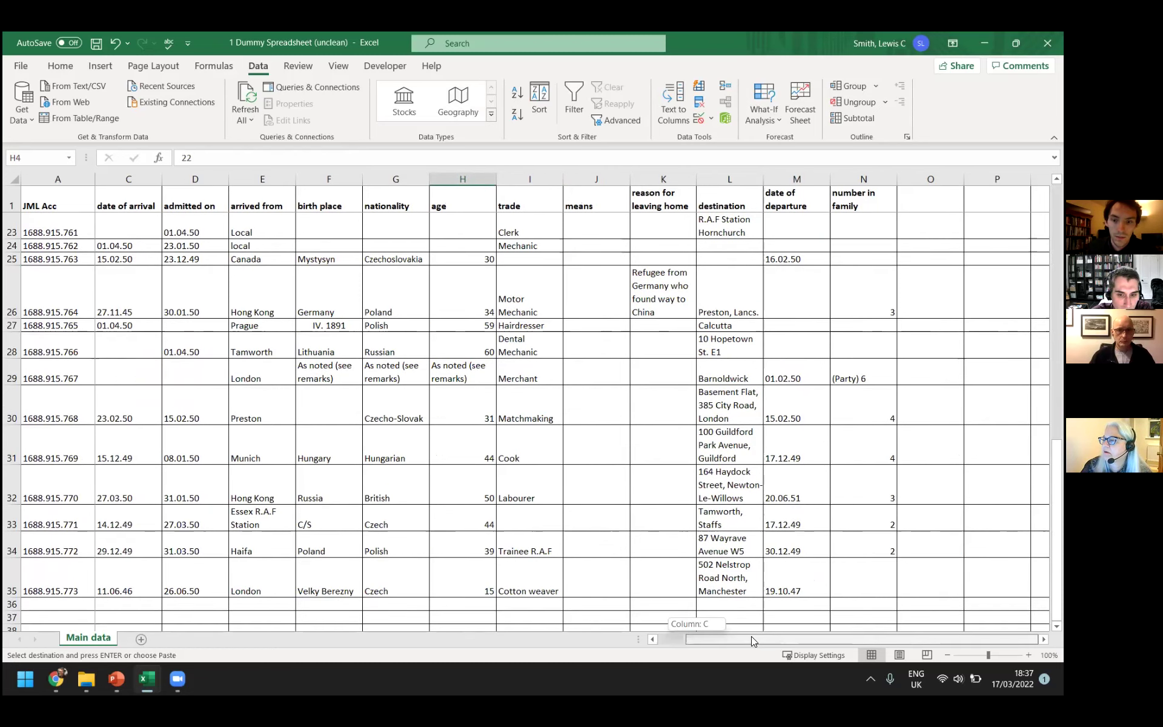
{"action": "scroll", "coordinate": [713, 467], "scroll_direction": "up", "scroll_amount": 3}
{"action": "scroll", "coordinate": [712, 467], "scroll_direction": "up", "scroll_amount": 4}
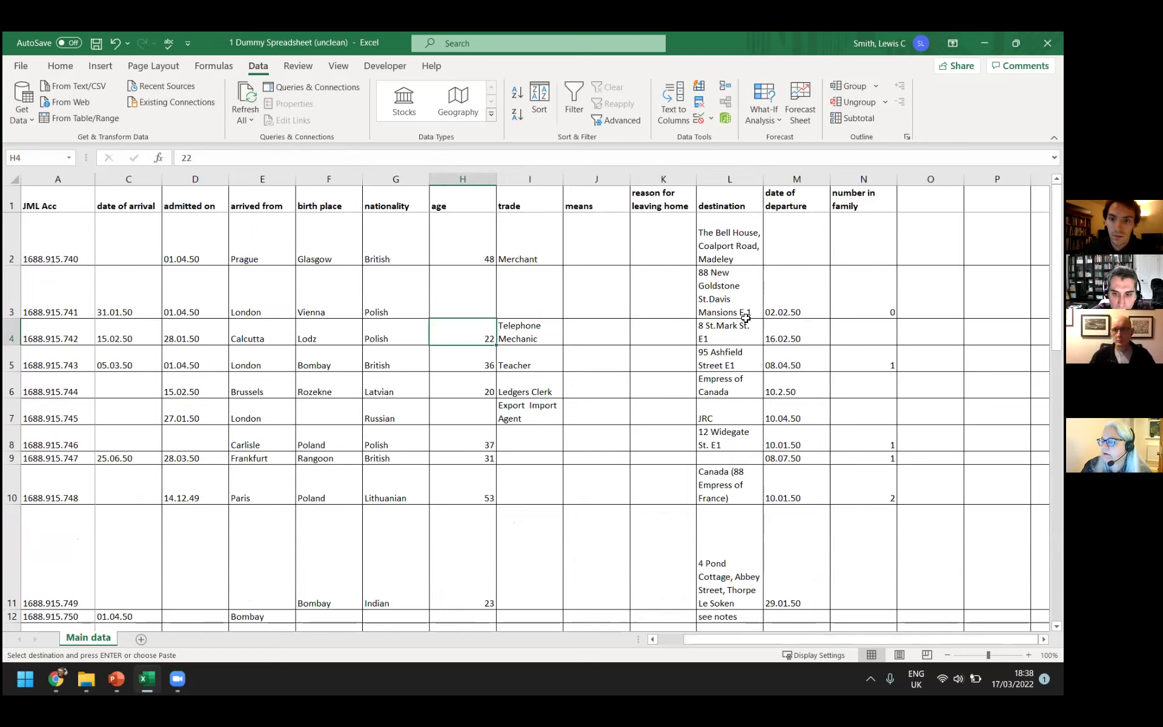
{"action": "left_click_drag", "start_coordinate": [727, 634], "coordinate": [658, 628]}
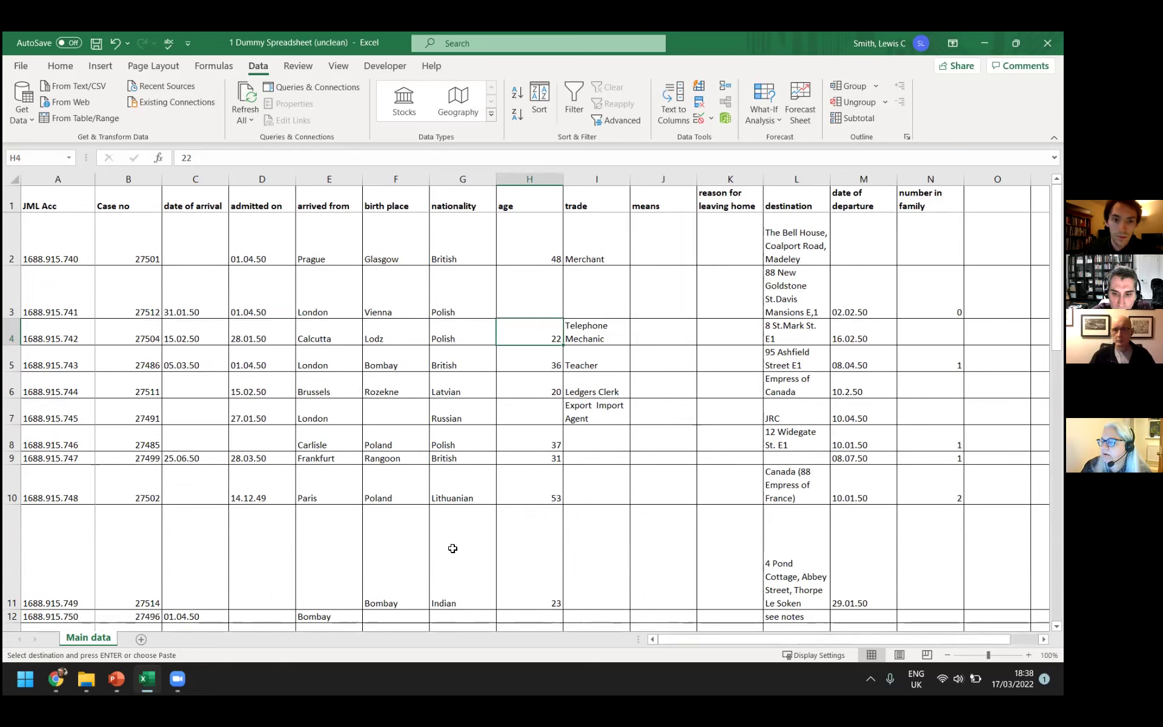
Select the whole admitted on column
{"action": "left_click", "coordinate": [265, 179]}
{"action": "right_click", "coordinate": [257, 248]}
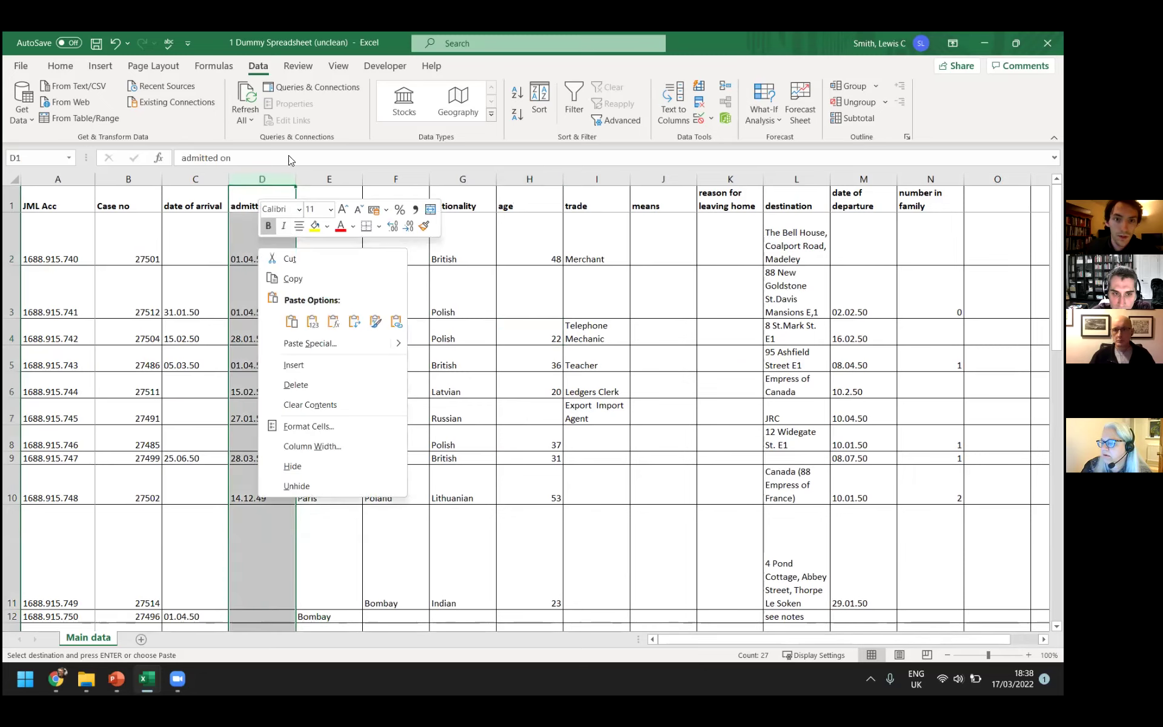
{"action": "left_click", "coordinate": [55, 79]}
{"action": "left_click", "coordinate": [79, 86]}
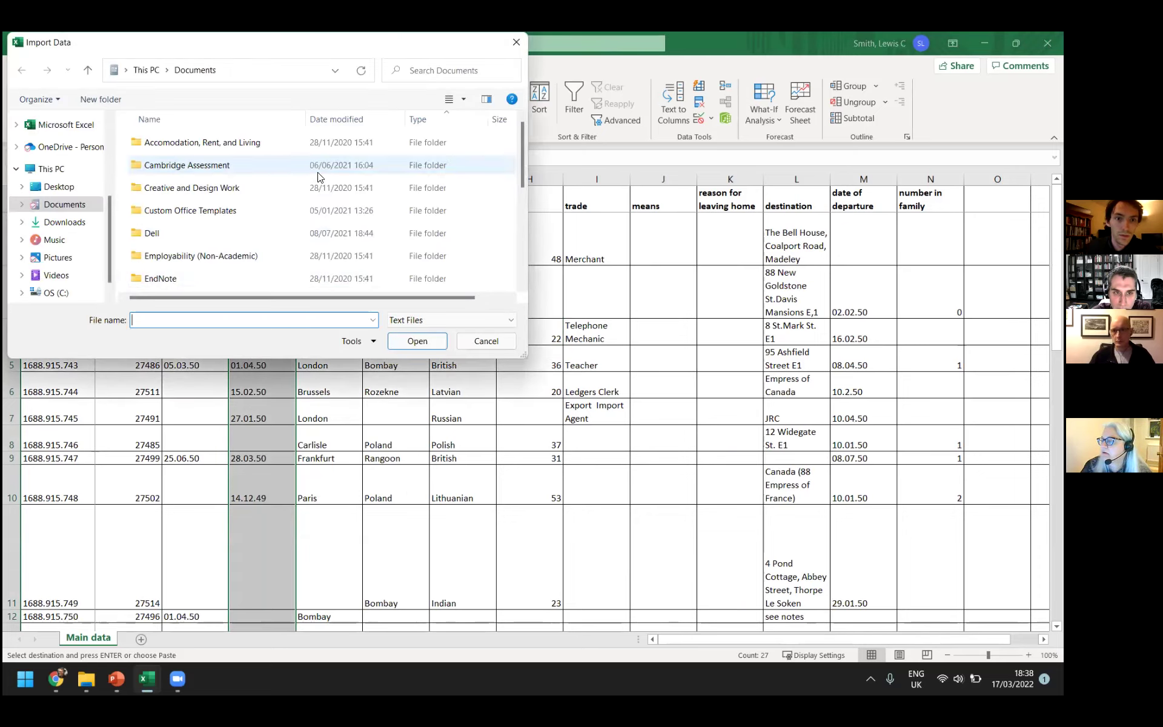
{"action": "left_click", "coordinate": [511, 39]}
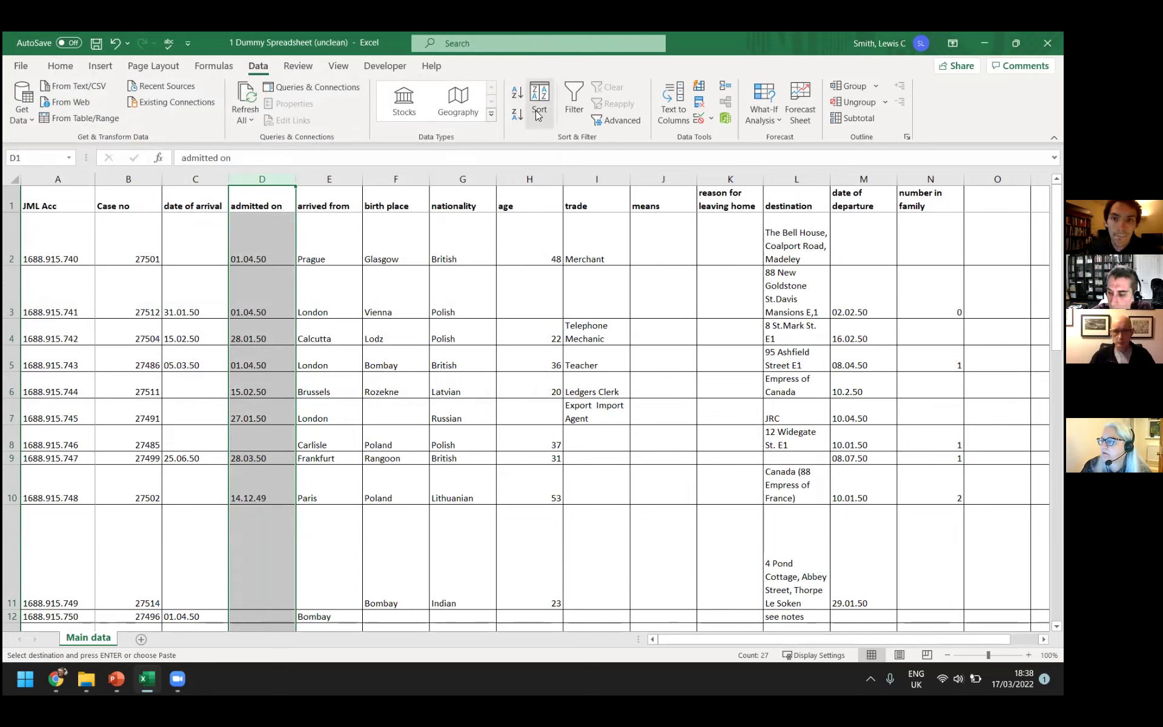
Convert the admitted on column to dates in DMY order with Text to Columns, keeping the default splitting options
{"action": "left_click", "coordinate": [674, 102]}
{"action": "left_click", "coordinate": [510, 327]}
{"action": "left_click", "coordinate": [510, 328]}
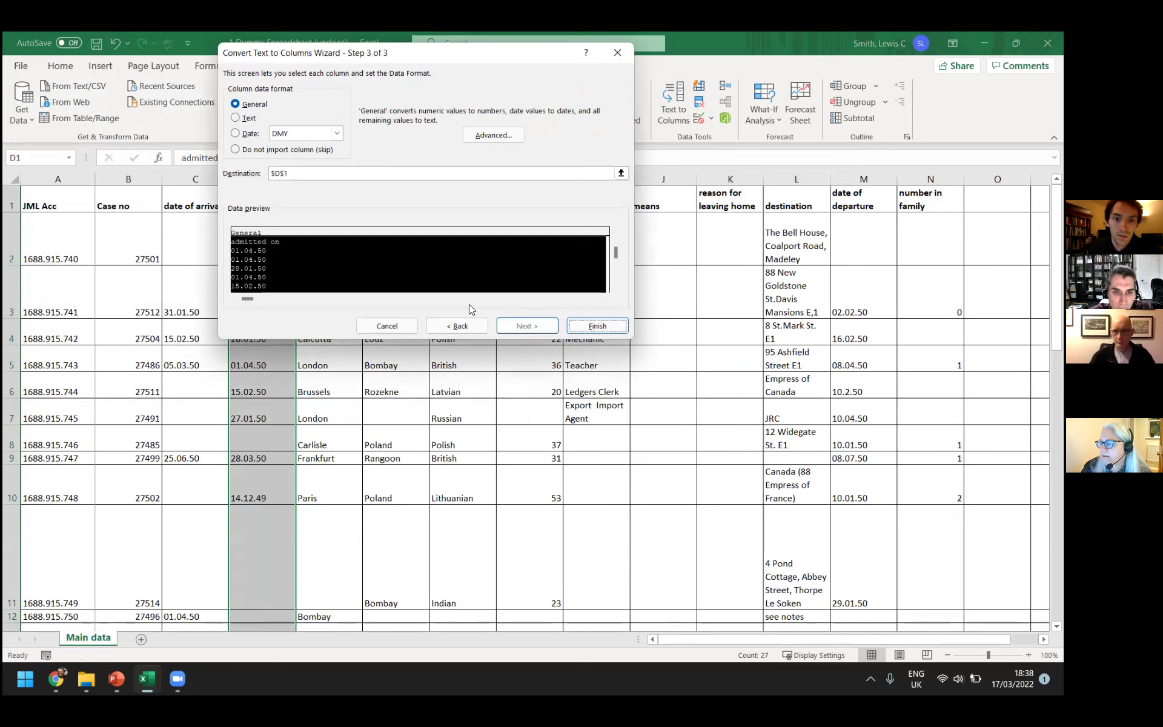
{"action": "left_click", "coordinate": [236, 134]}
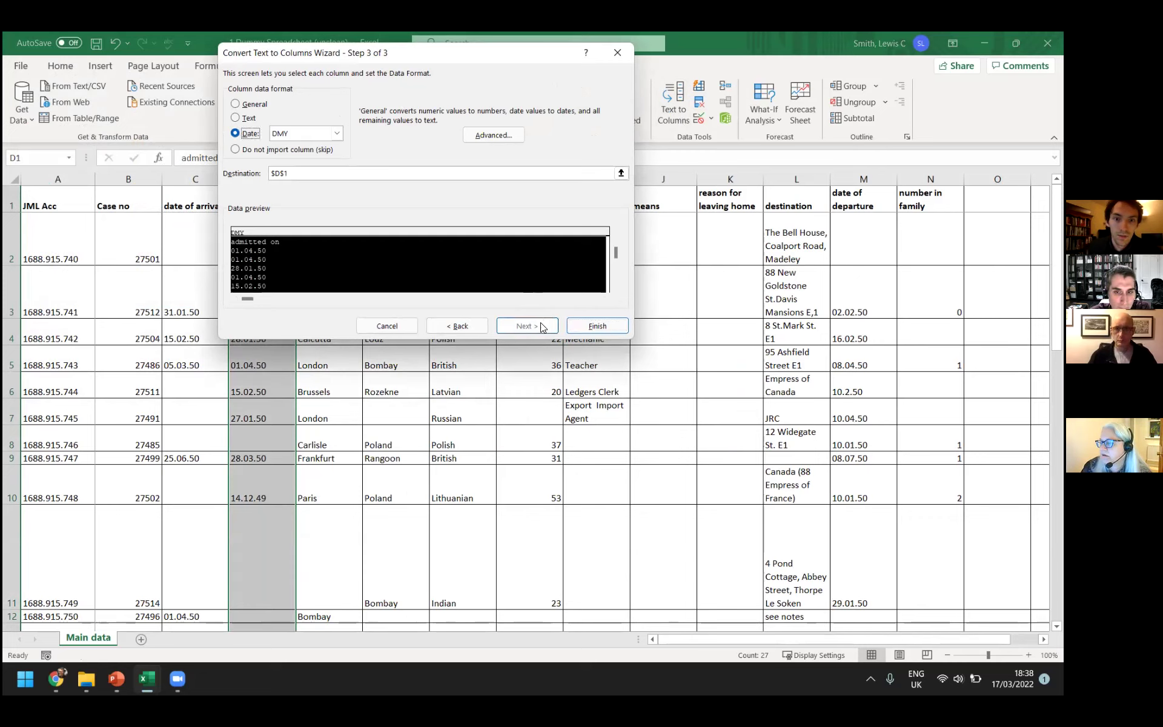
{"action": "left_click", "coordinate": [597, 326]}
{"action": "left_click", "coordinate": [314, 338]}
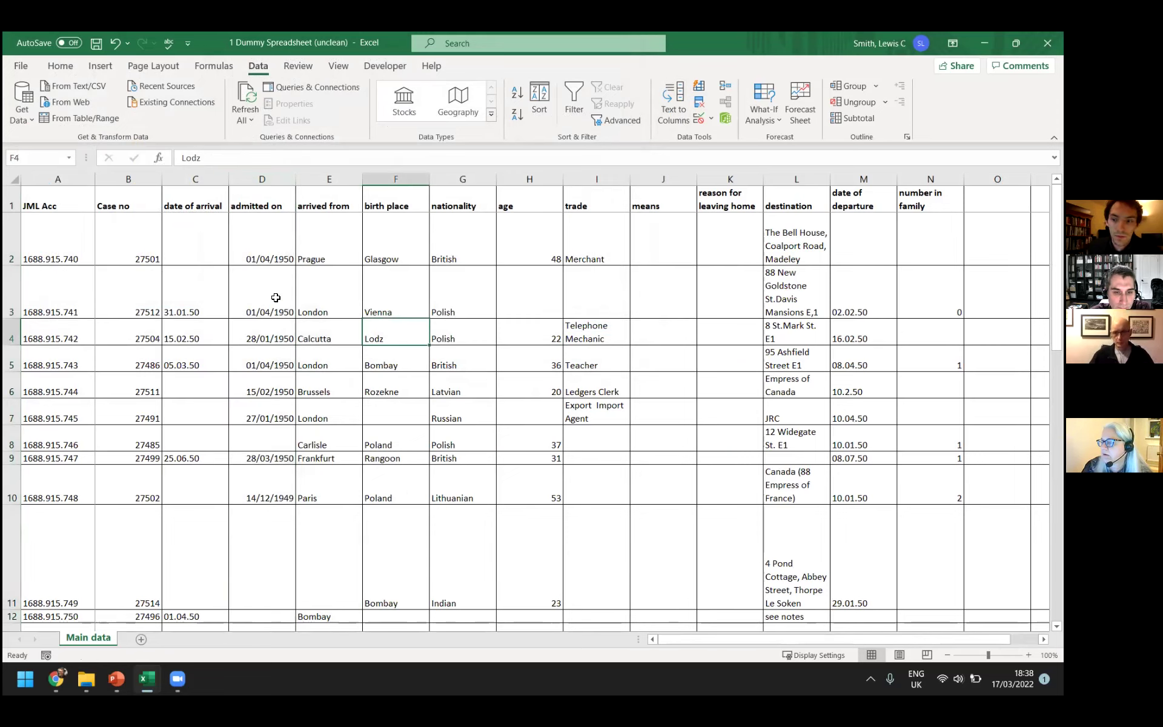
{"action": "left_click", "coordinate": [435, 294]}
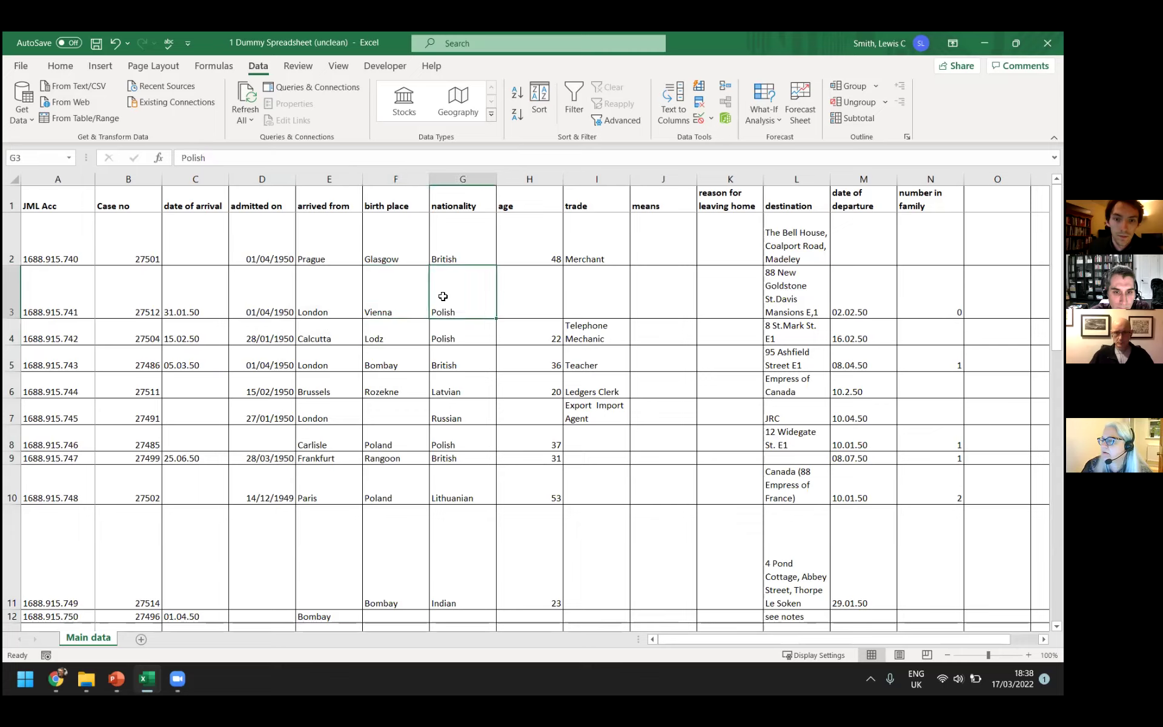
{"action": "left_click", "coordinate": [710, 303]}
{"action": "left_click", "coordinate": [434, 433]}
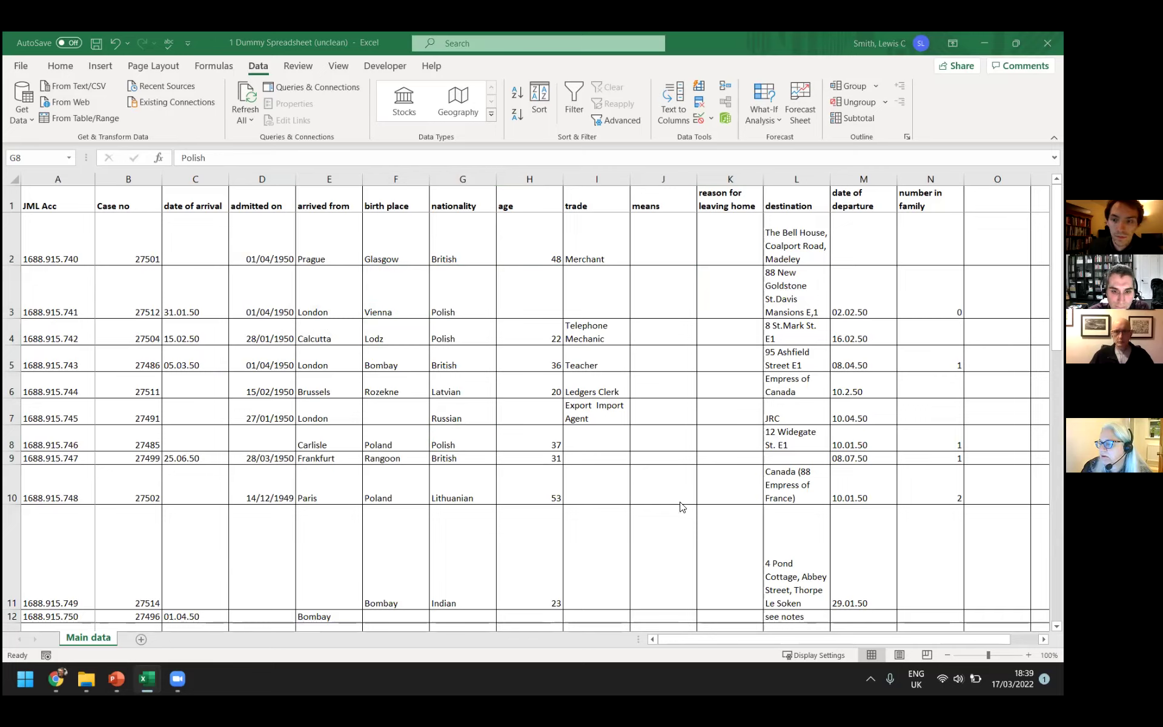
{"action": "left_click", "coordinate": [765, 640]}
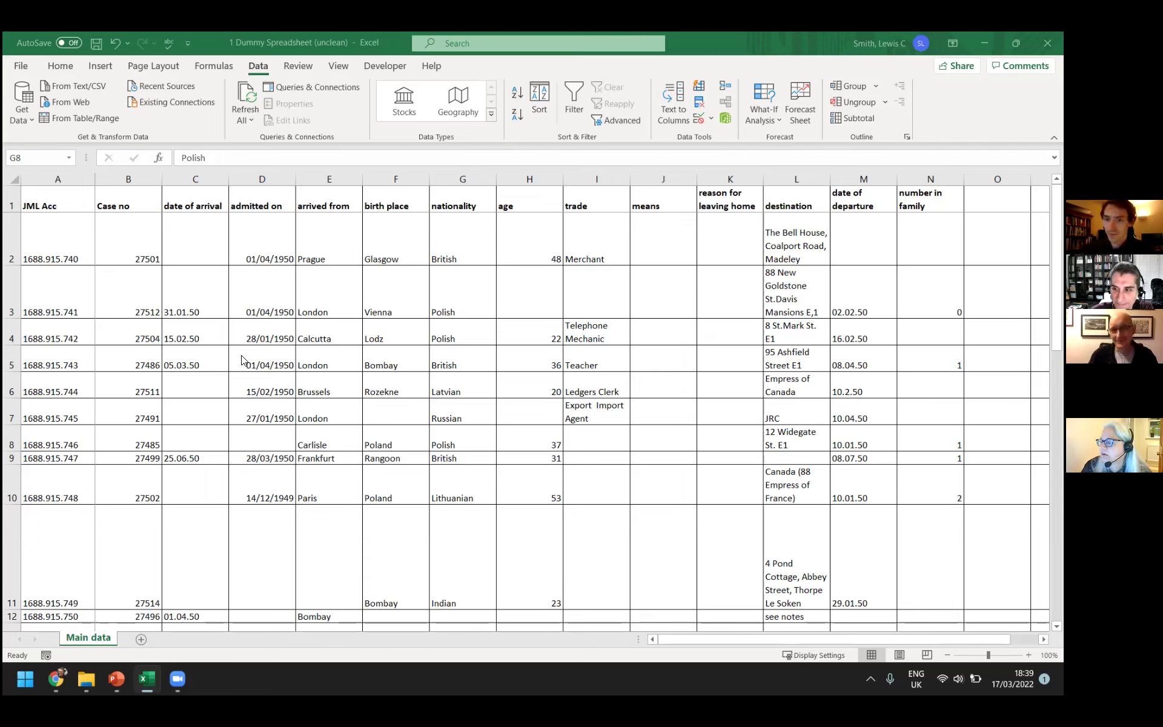
Look through all records of the main data sheet for remaining inconsistencies, including the abbreviated "C/S" birth place entry in F33
{"action": "scroll", "coordinate": [354, 364], "scroll_direction": "down", "scroll_amount": 4}
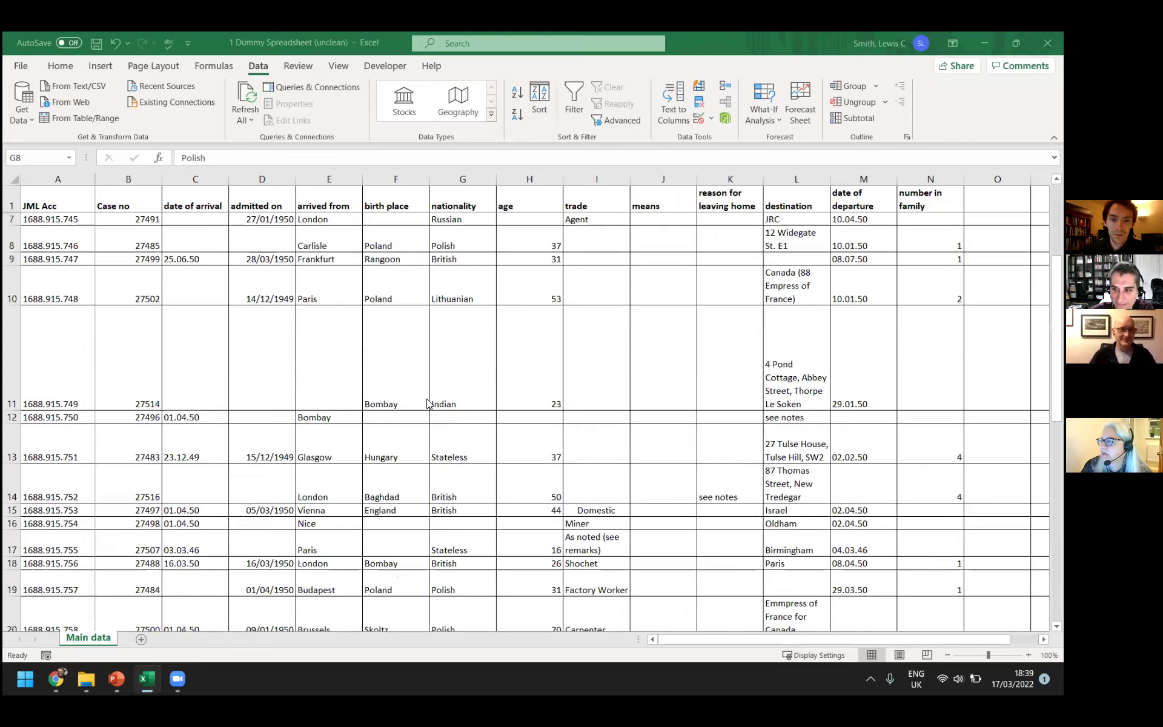
{"action": "scroll", "coordinate": [461, 407], "scroll_direction": "down", "scroll_amount": 1}
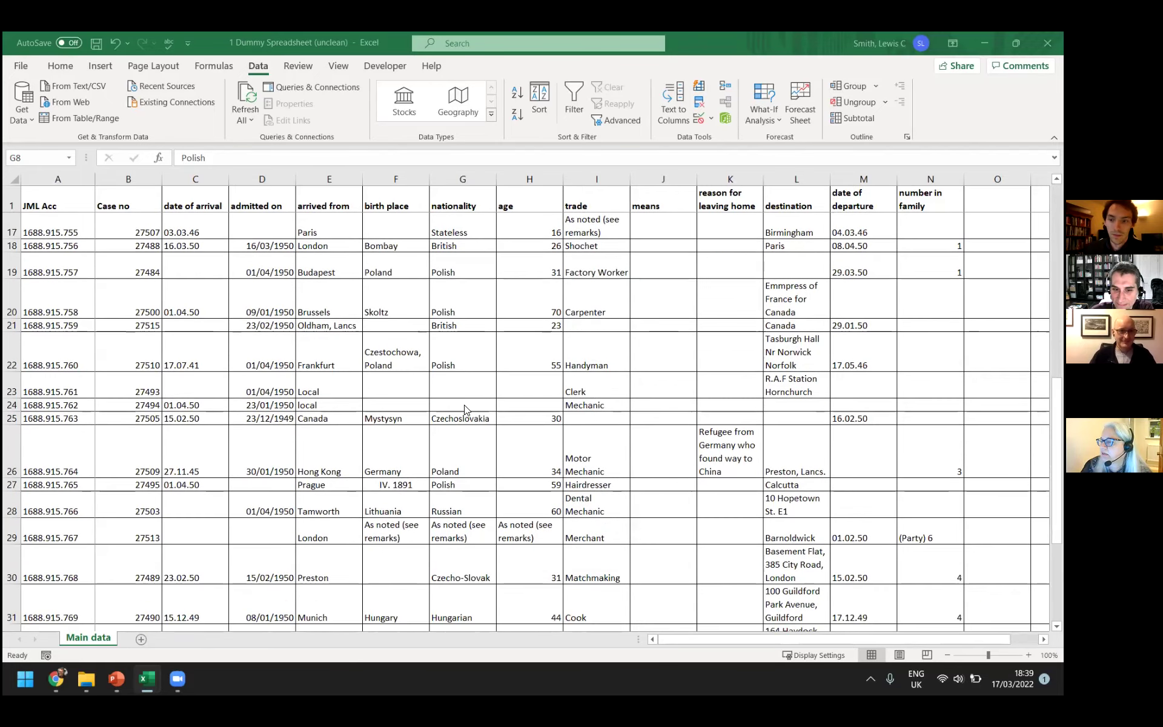
{"action": "scroll", "coordinate": [480, 407], "scroll_direction": "down", "scroll_amount": 1}
{"action": "scroll", "coordinate": [481, 412], "scroll_direction": "down", "scroll_amount": 3}
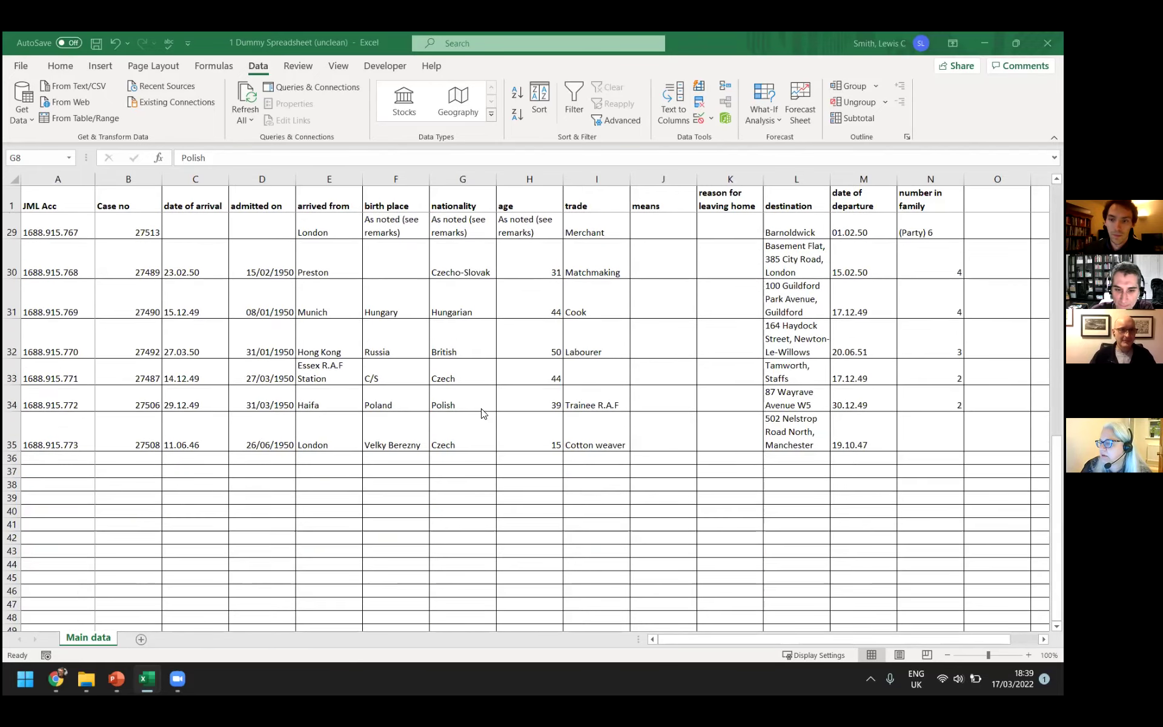
{"action": "scroll", "coordinate": [487, 413], "scroll_direction": "up", "scroll_amount": 1}
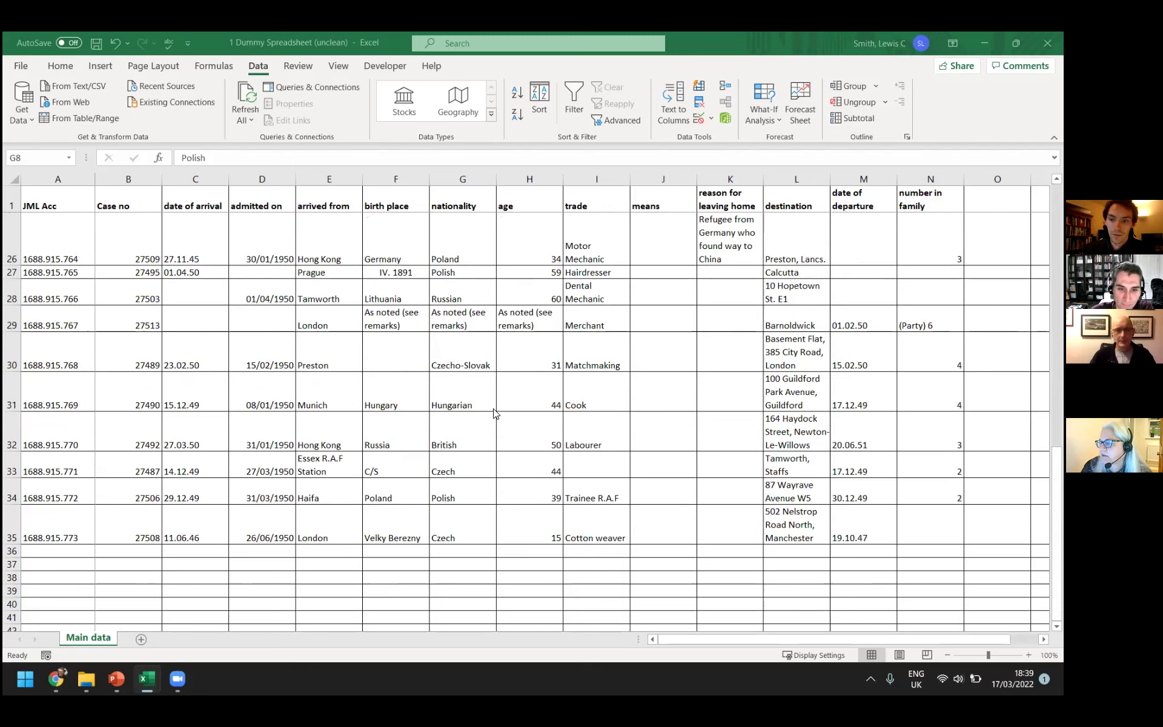
{"action": "scroll", "coordinate": [493, 413], "scroll_direction": "up", "scroll_amount": 8}
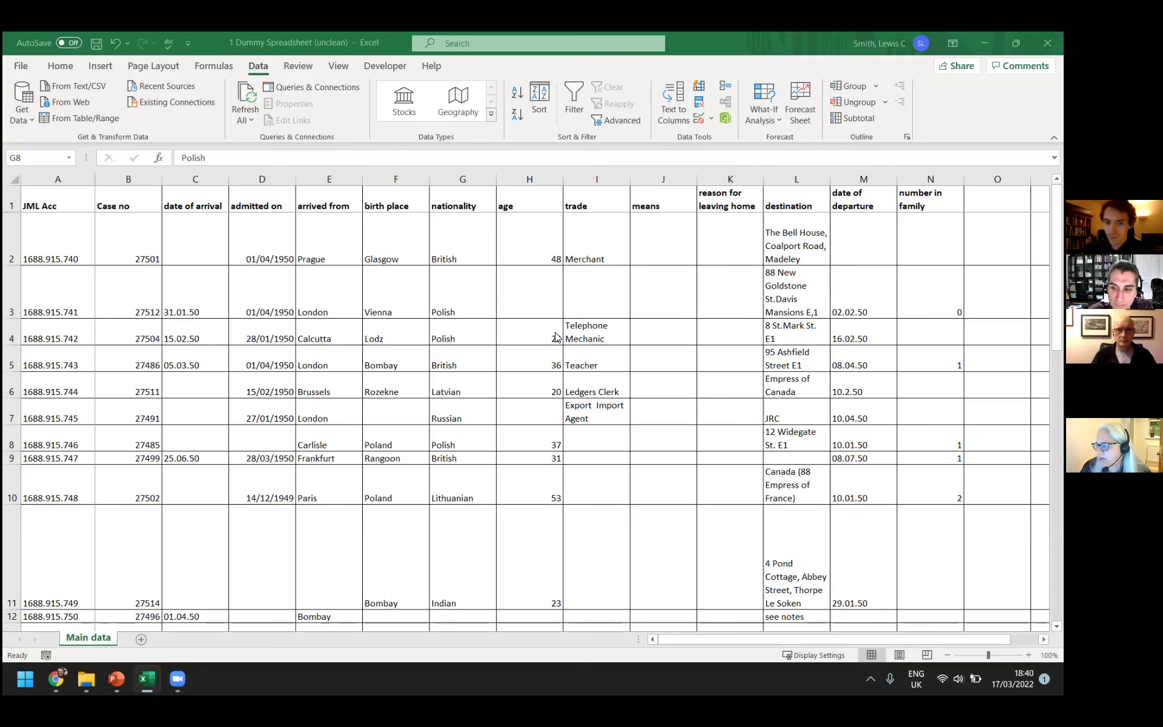
{"action": "scroll", "coordinate": [450, 396], "scroll_direction": "down", "scroll_amount": 7}
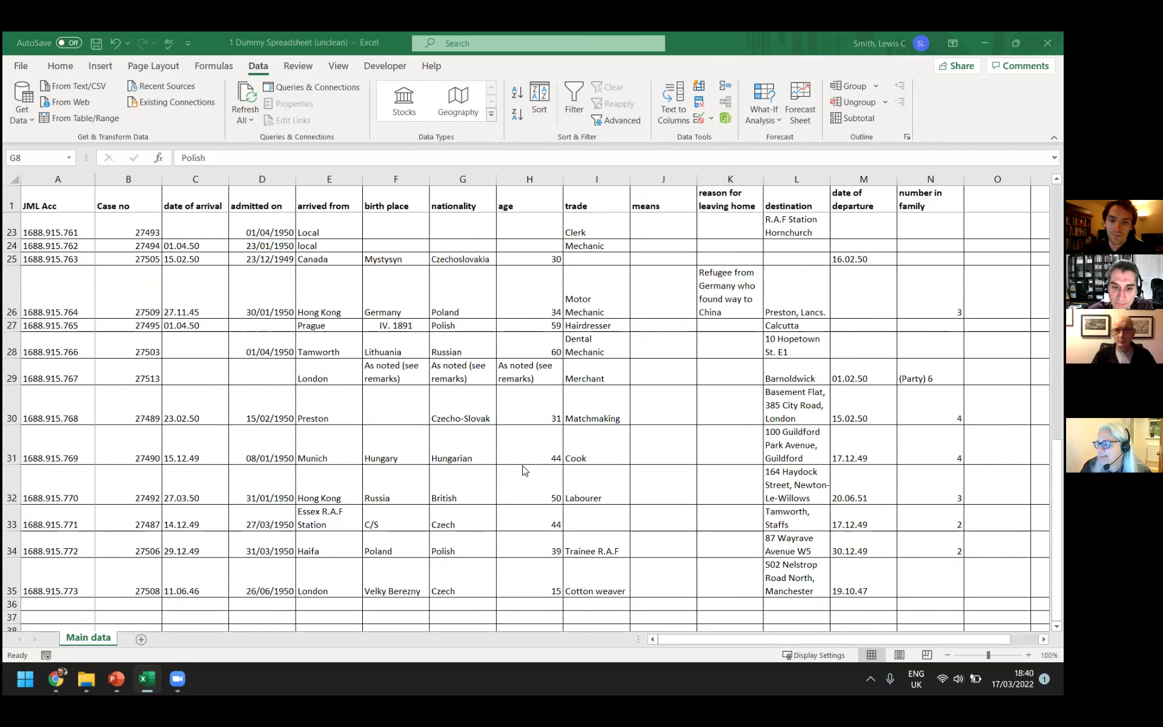
{"action": "scroll", "coordinate": [534, 479], "scroll_direction": "down", "scroll_amount": 1}
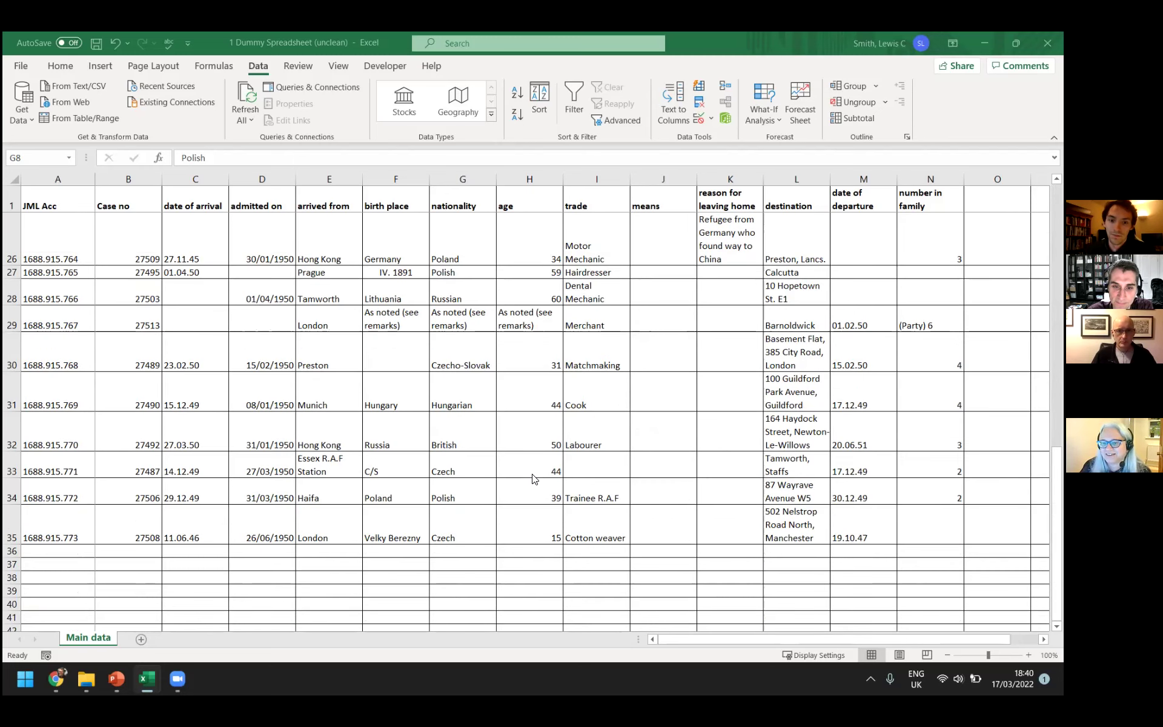
{"action": "scroll", "coordinate": [507, 545], "scroll_direction": "up", "scroll_amount": 5}
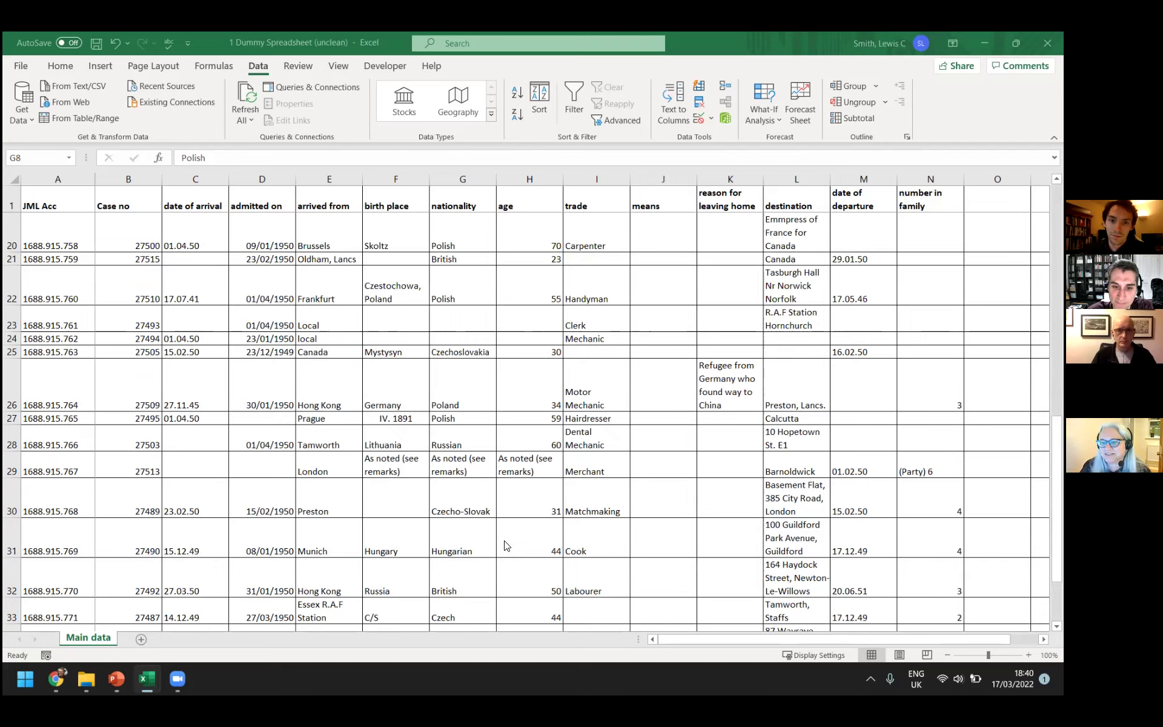
{"action": "scroll", "coordinate": [506, 544], "scroll_direction": "up", "scroll_amount": 3}
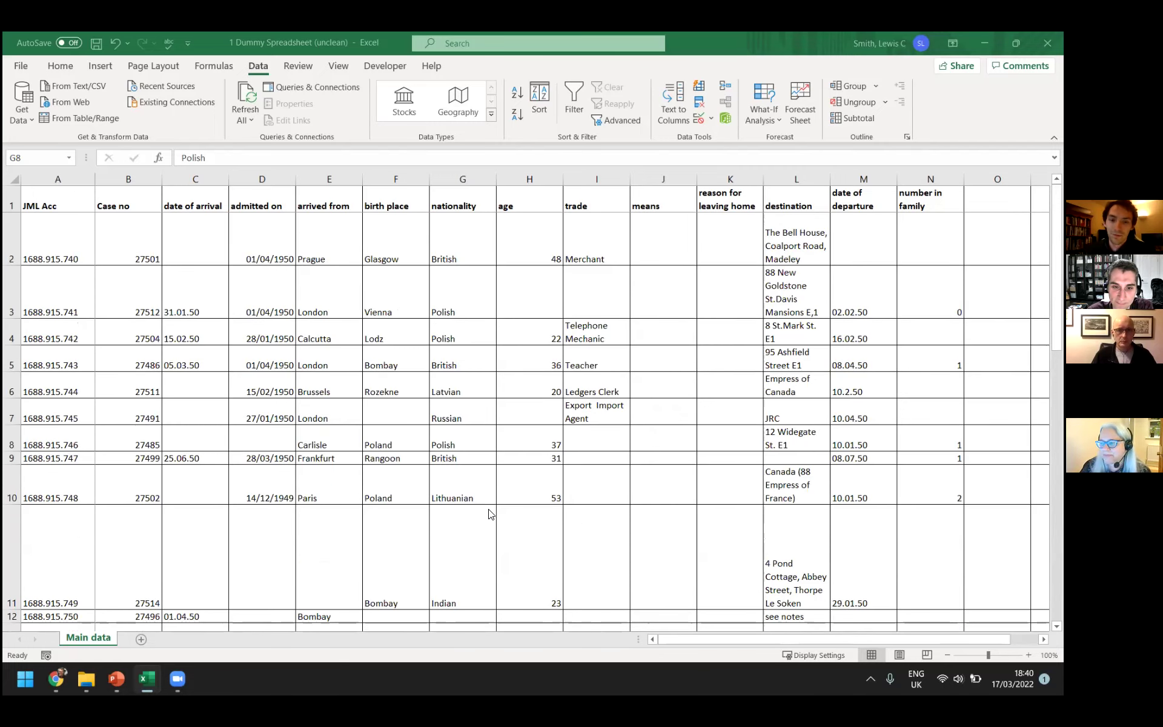
{"action": "scroll", "coordinate": [491, 514], "scroll_direction": "down", "scroll_amount": 6}
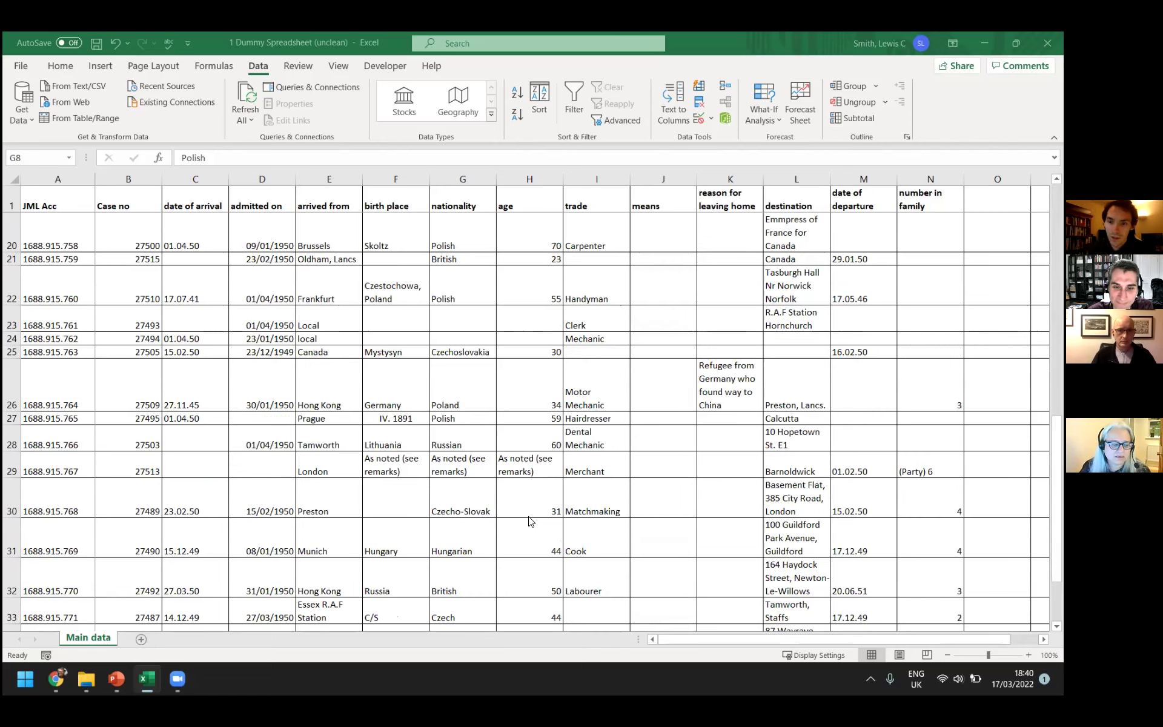
{"action": "scroll", "coordinate": [478, 532], "scroll_direction": "down", "scroll_amount": 1}
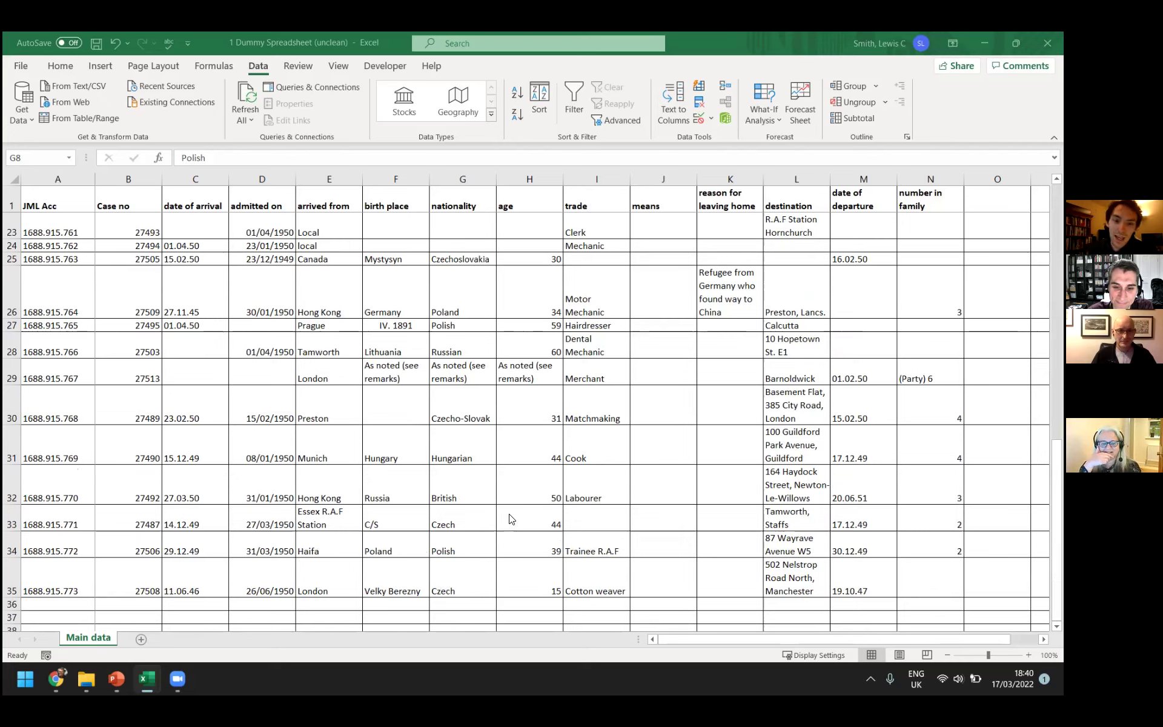
{"action": "left_click", "coordinate": [400, 491]}
{"action": "left_click", "coordinate": [402, 522]}
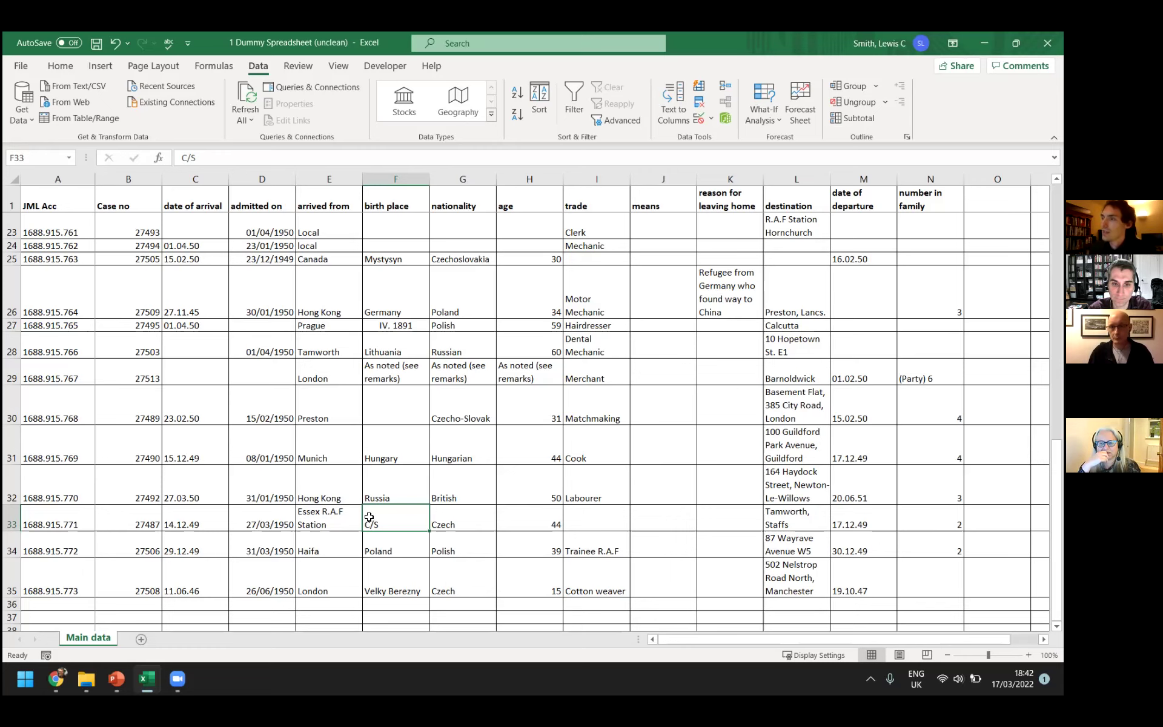
{"action": "scroll", "coordinate": [303, 469], "scroll_direction": "up", "scroll_amount": 5}
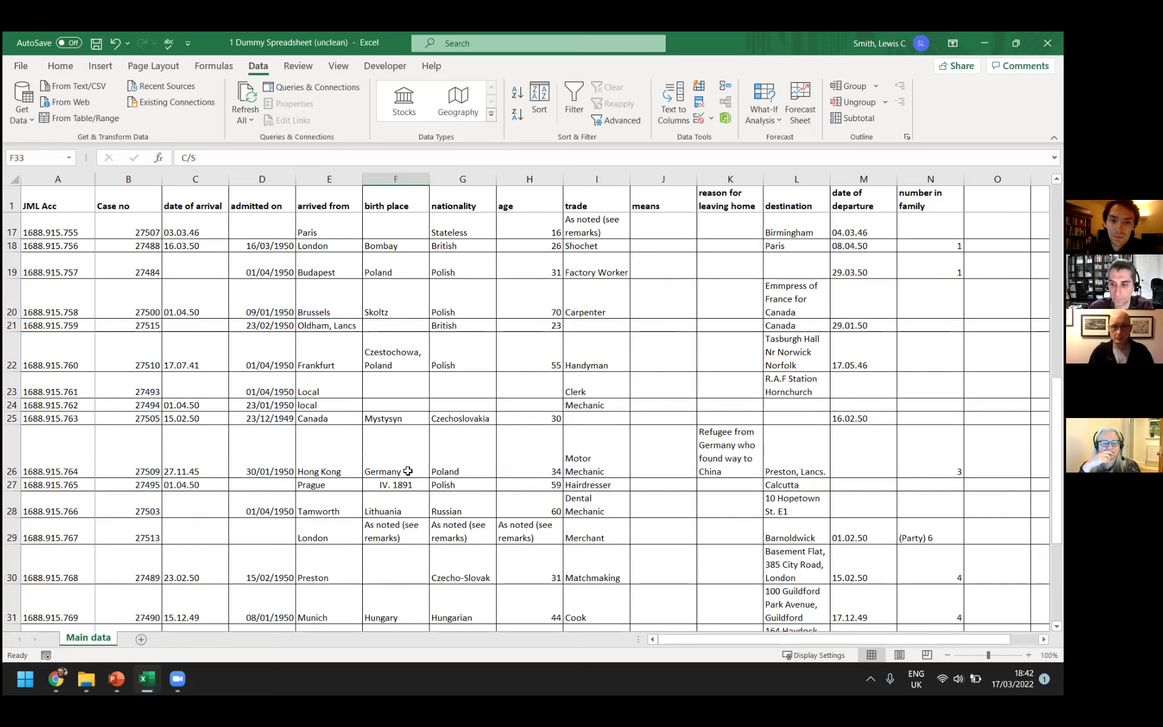
{"action": "scroll", "coordinate": [402, 459], "scroll_direction": "up", "scroll_amount": 2}
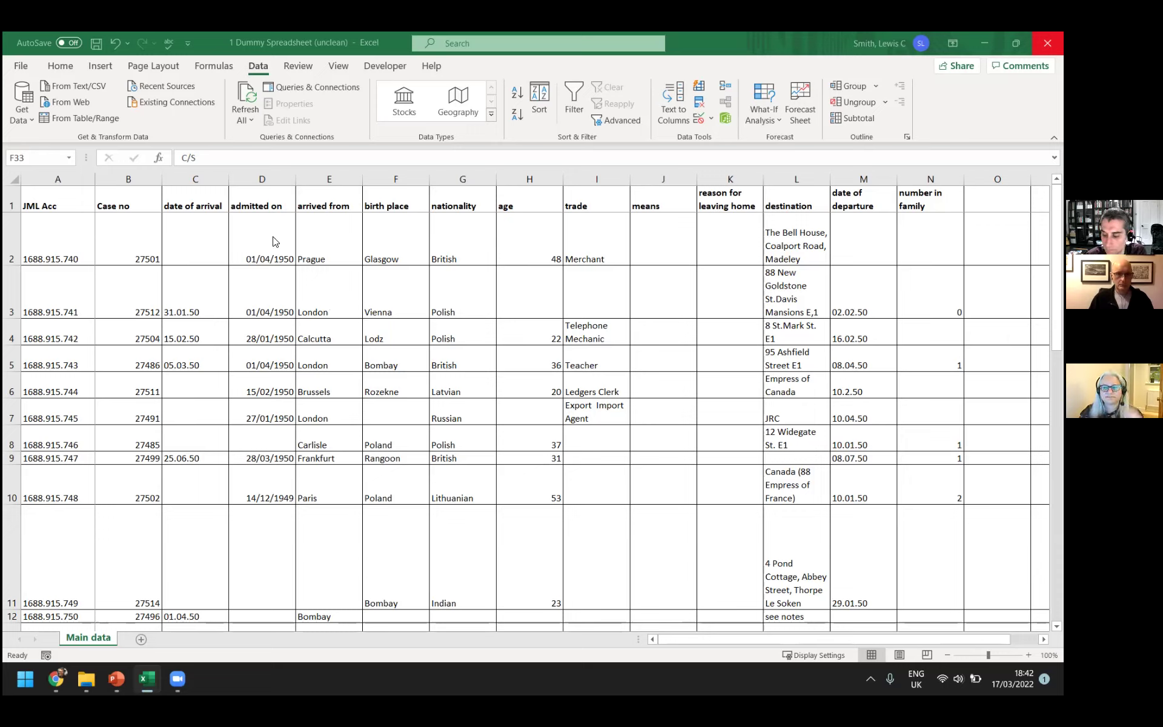
Compare the date of arrival and admitted on entries of the second record, C3 and D3, at a larger zoom
{"action": "left_click", "coordinate": [218, 291]}
{"action": "scroll", "coordinate": [214, 292], "scroll_direction": "up", "scroll_amount": 3, "text": "ctrl"}
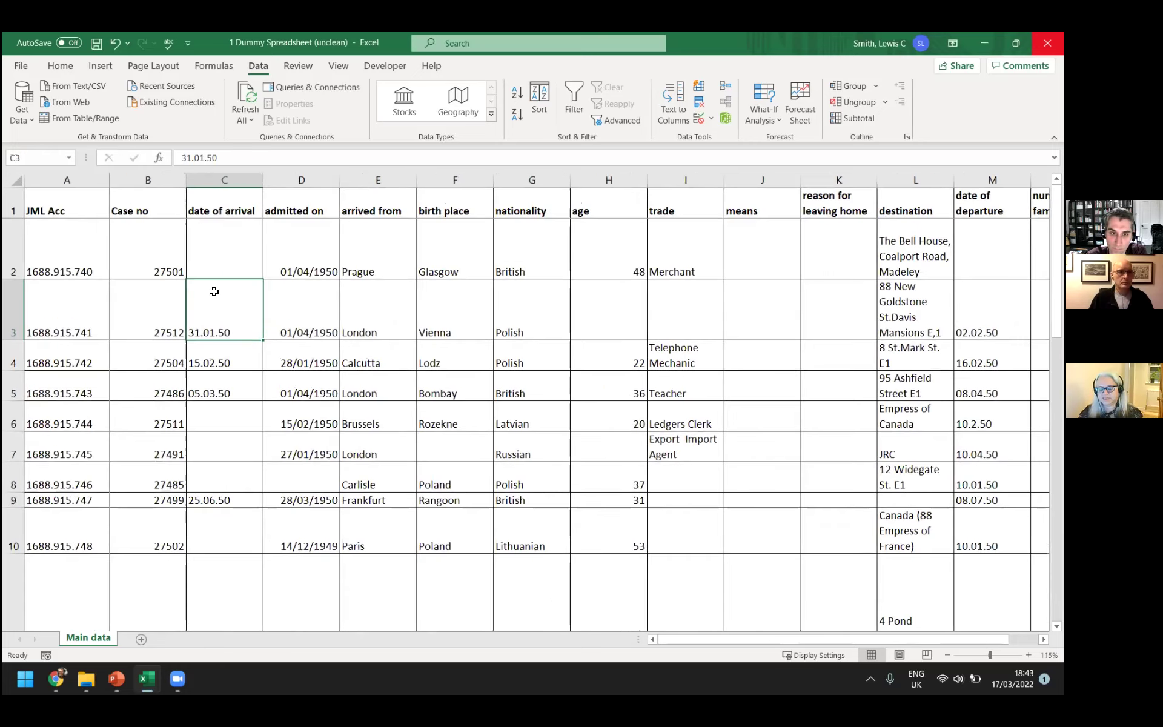
{"action": "scroll", "coordinate": [214, 292], "scroll_direction": "up", "scroll_amount": 1, "text": "ctrl"}
{"action": "left_click_drag", "start_coordinate": [357, 354], "coordinate": [399, 366]}
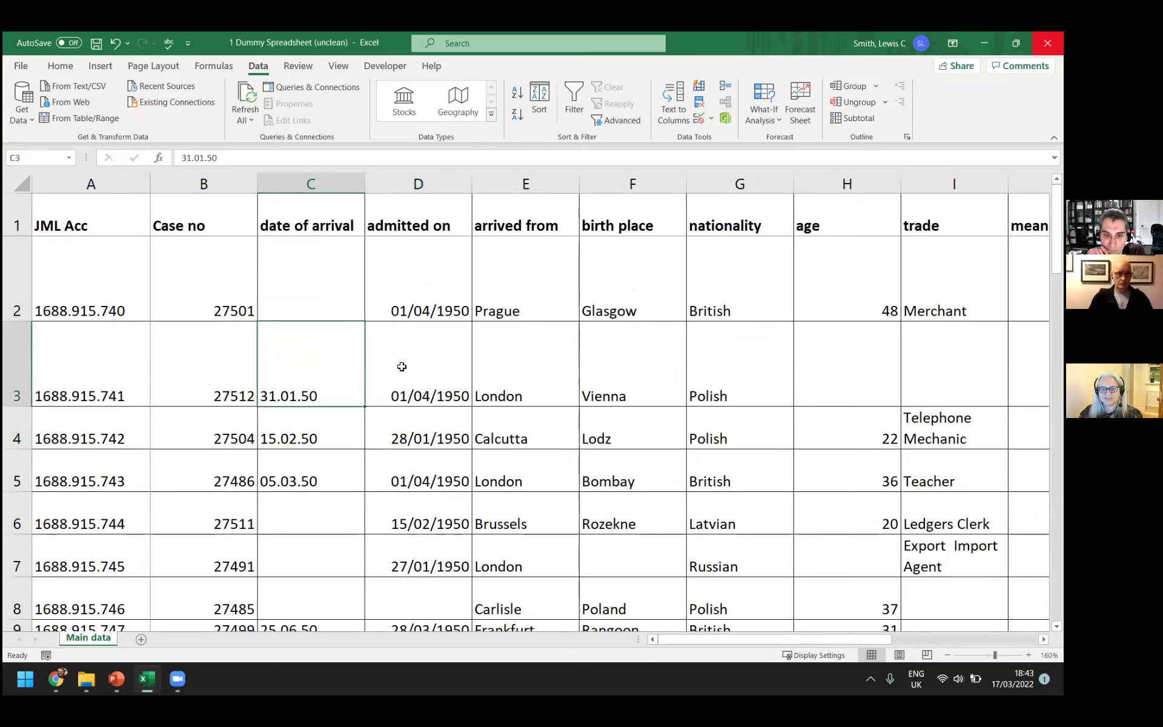
{"action": "left_click", "coordinate": [301, 363]}
{"action": "left_click", "coordinate": [454, 363]}
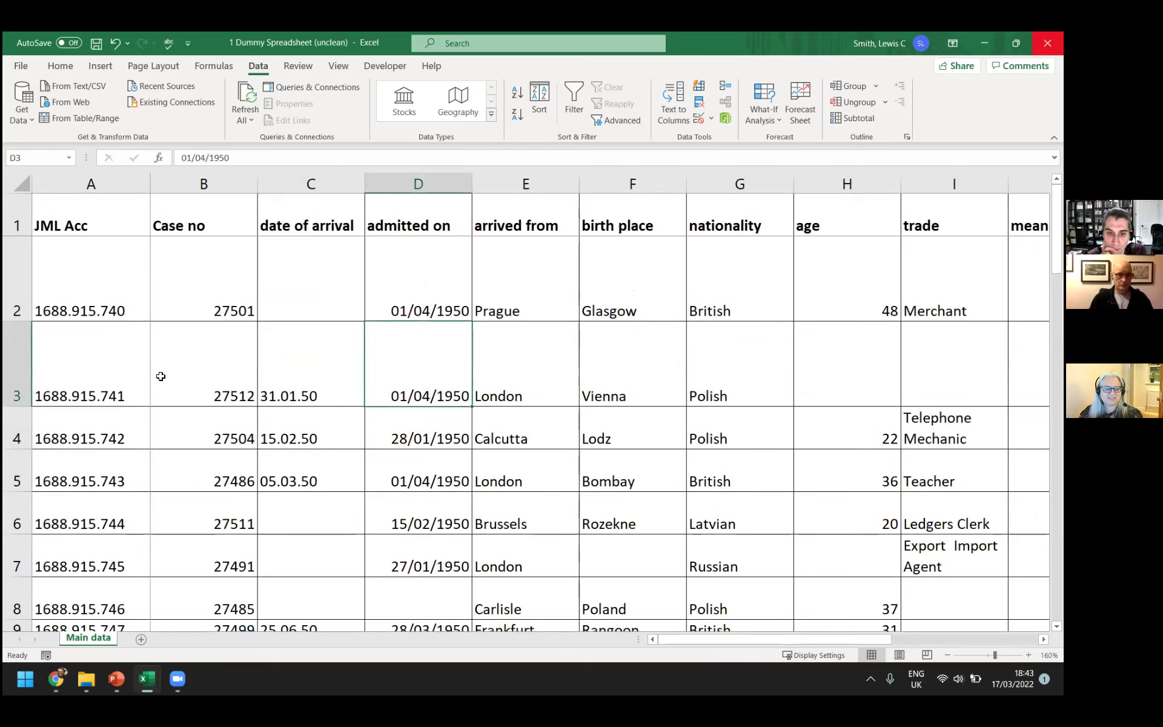
{"action": "left_click", "coordinate": [278, 398]}
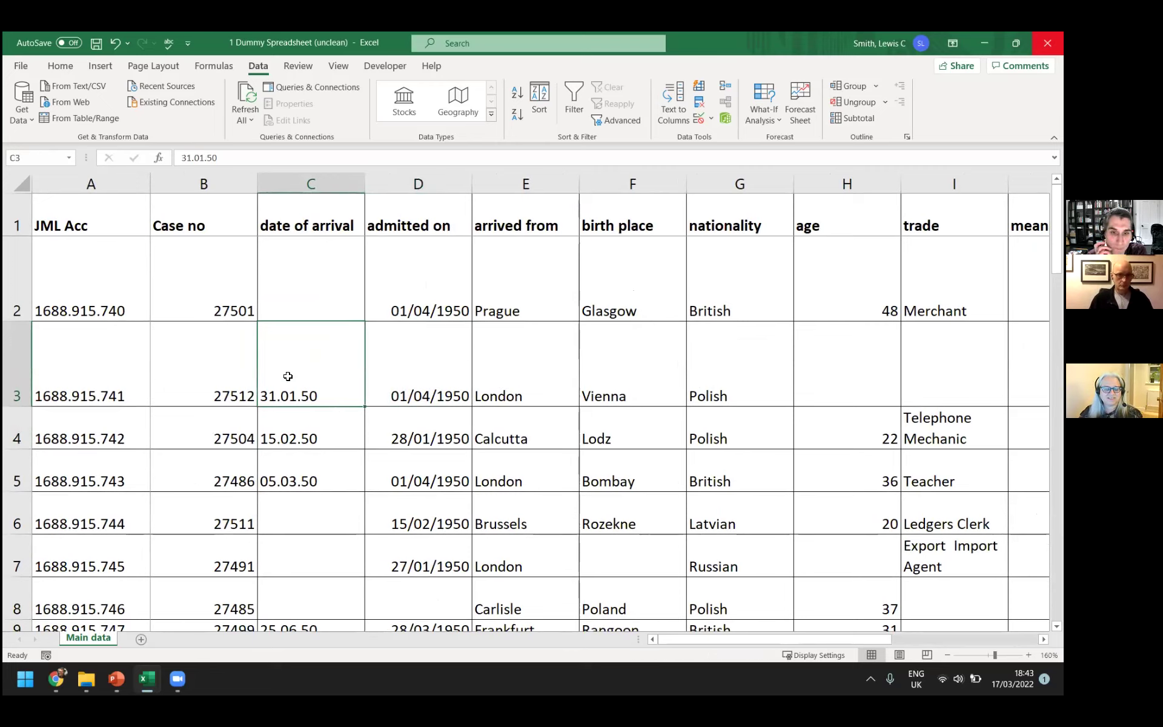
Inspect the cell contents of the date of arrival in C3 and the admitted on date in D3 without editing them
{"action": "double_click", "coordinate": [313, 393]}
{"action": "left_click_drag", "start_coordinate": [317, 397], "coordinate": [260, 396]}
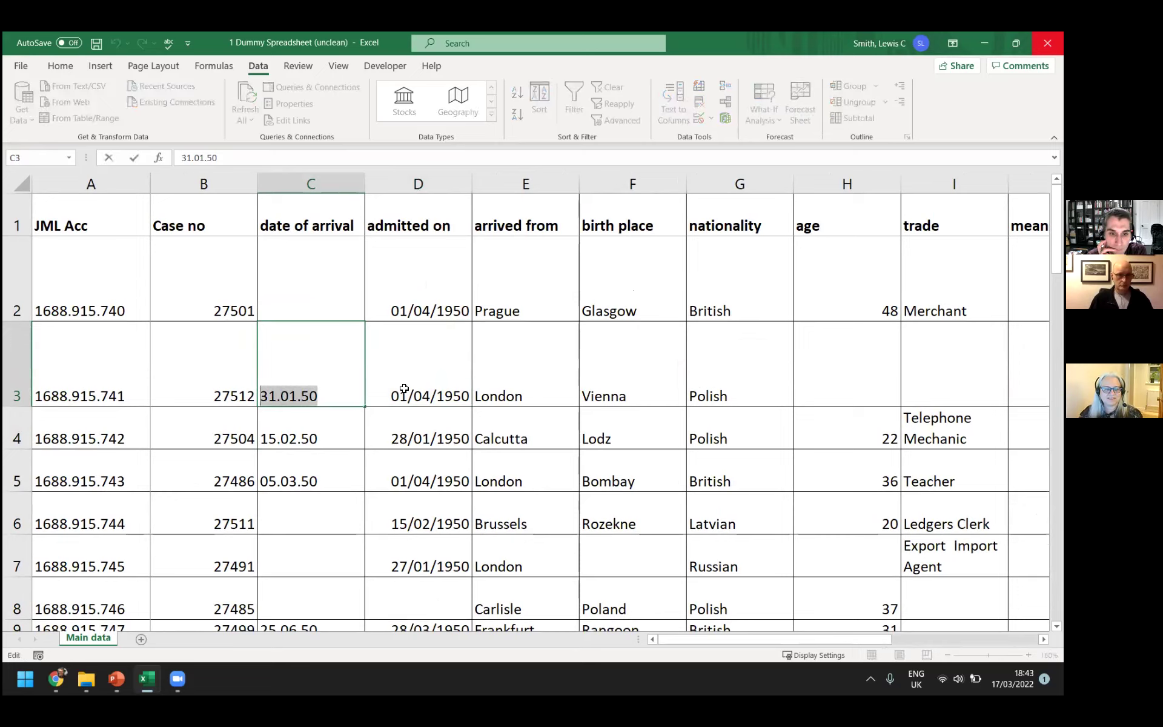
{"action": "left_click", "coordinate": [422, 398]}
{"action": "double_click", "coordinate": [422, 397]}
{"action": "left_click_drag", "start_coordinate": [407, 396], "coordinate": [470, 396]}
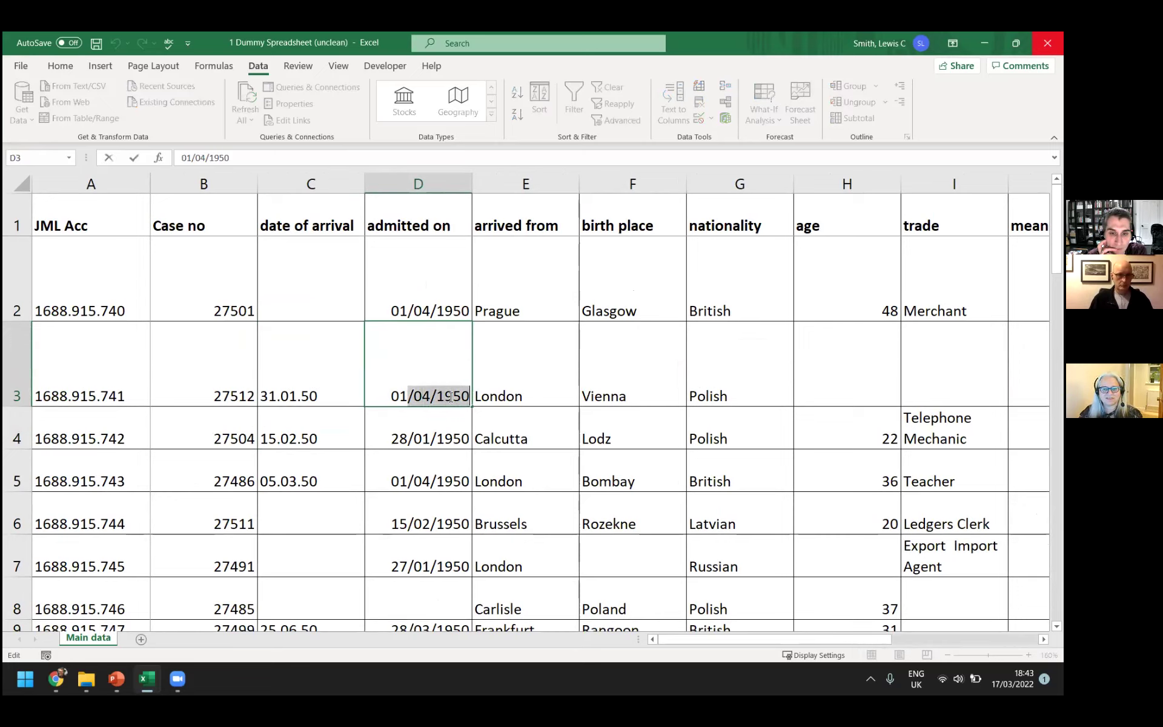
{"action": "left_click_drag", "start_coordinate": [395, 394], "coordinate": [531, 390]}
{"action": "left_click", "coordinate": [532, 376]}
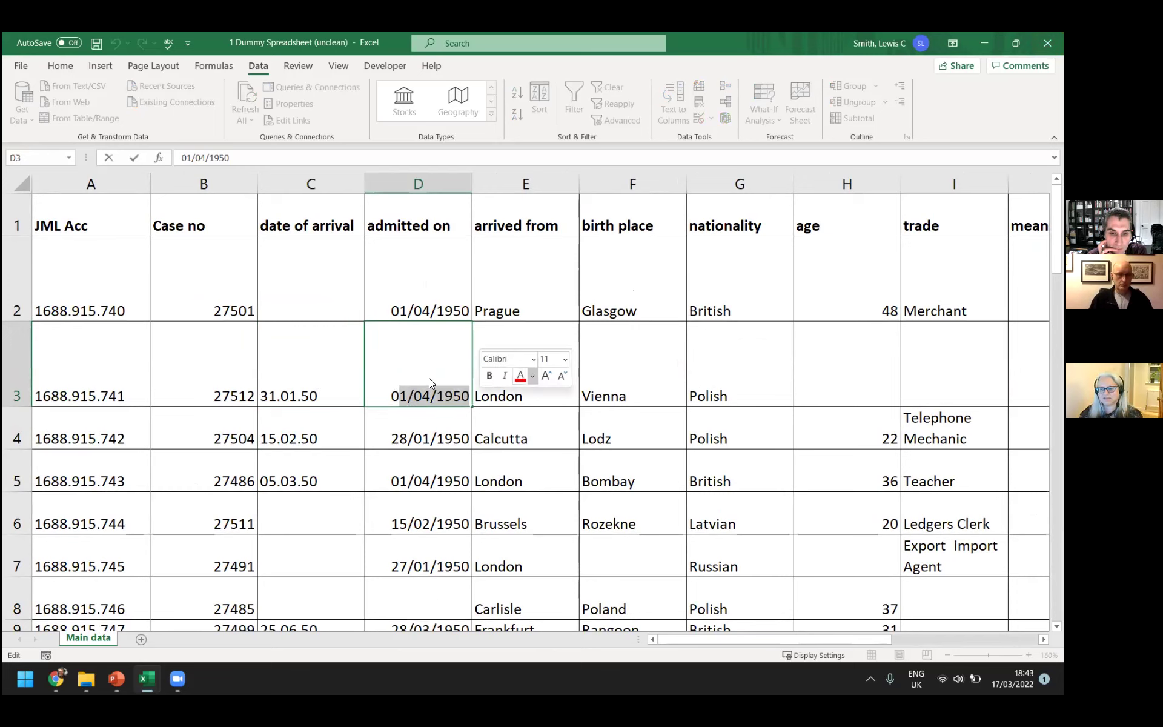
{"action": "key", "text": "Escape"}
{"action": "key", "text": "Escape"}
Change the number format of the admitted on cell D3 to General and compare it with the neighbouring date cells
{"action": "right_click", "coordinate": [423, 369]}
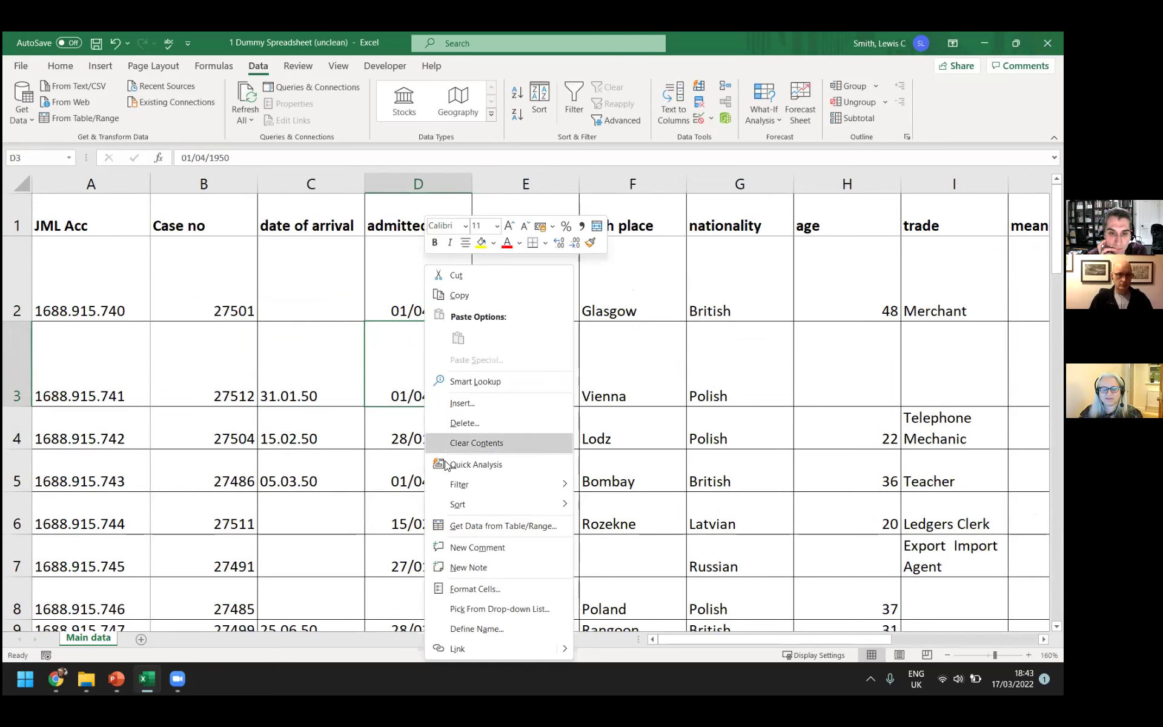
{"action": "left_click", "coordinate": [482, 592]}
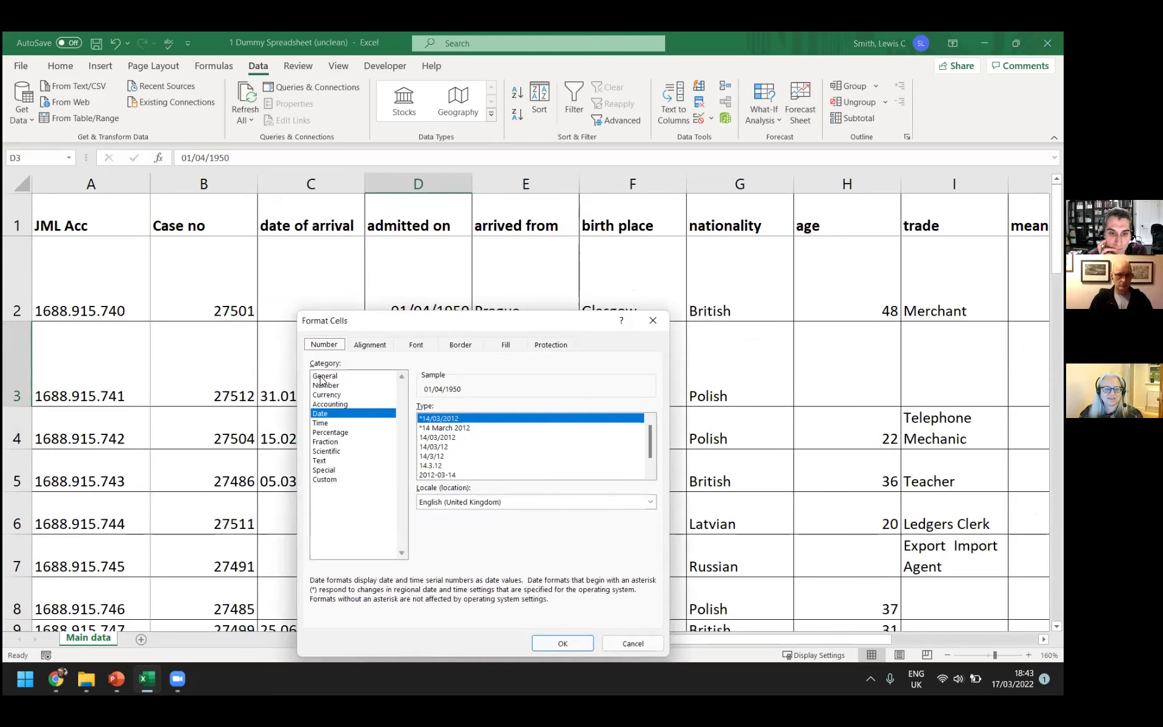
{"action": "left_click", "coordinate": [325, 375]}
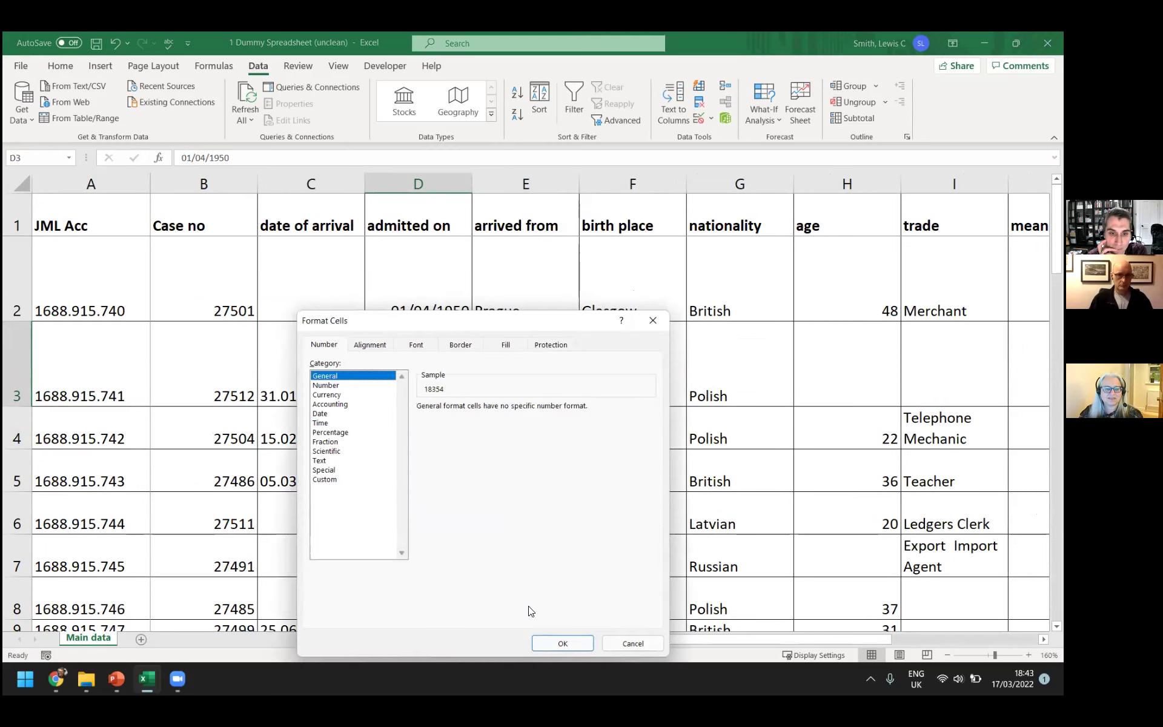
{"action": "left_click", "coordinate": [560, 642]}
{"action": "left_click", "coordinate": [341, 386]}
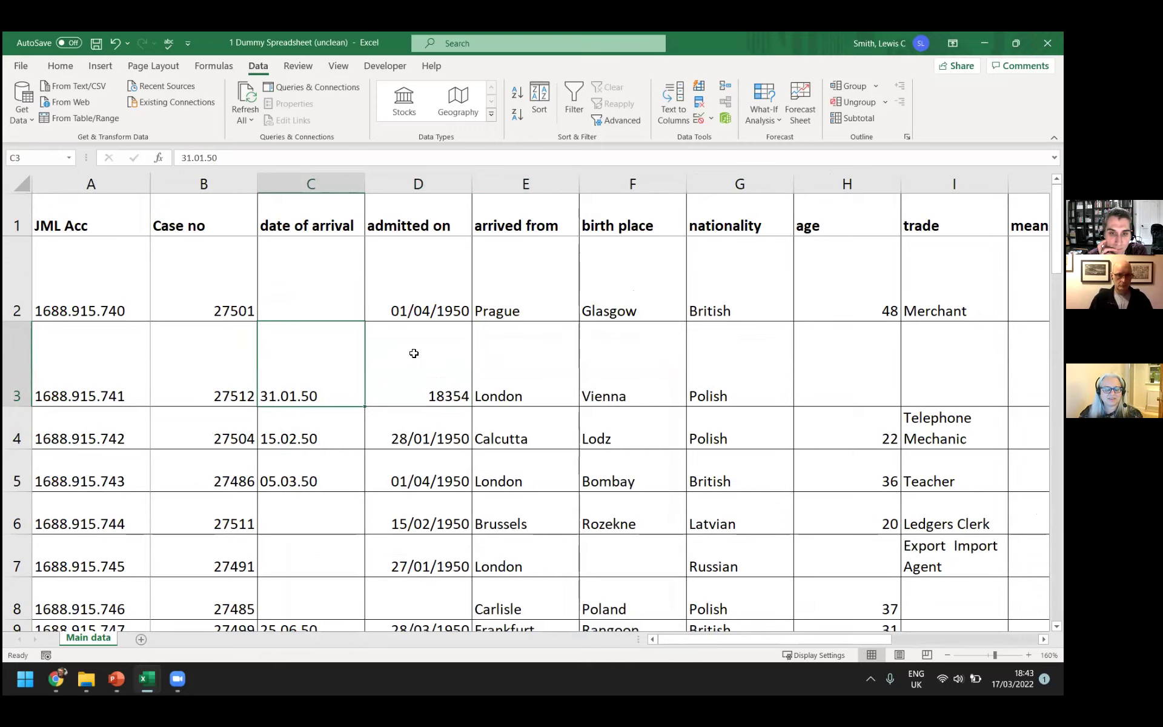
{"action": "left_click", "coordinate": [435, 388]}
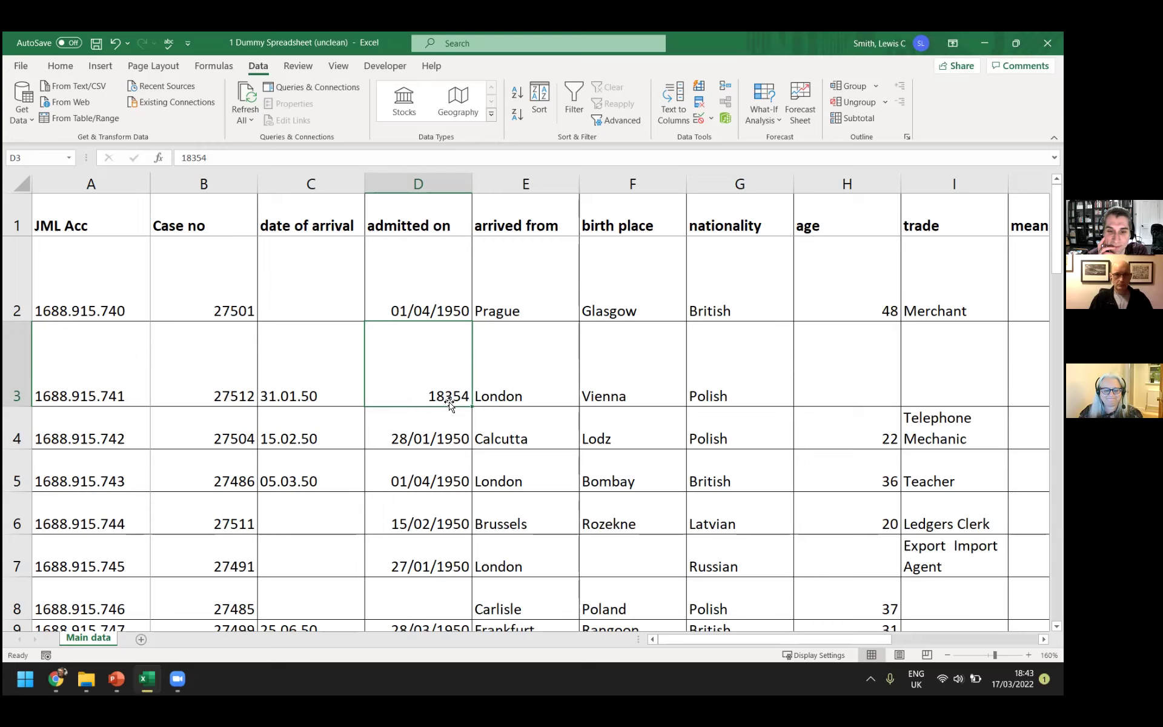
{"action": "left_click_drag", "start_coordinate": [350, 274], "coordinate": [463, 293]}
{"action": "left_click", "coordinate": [394, 286]}
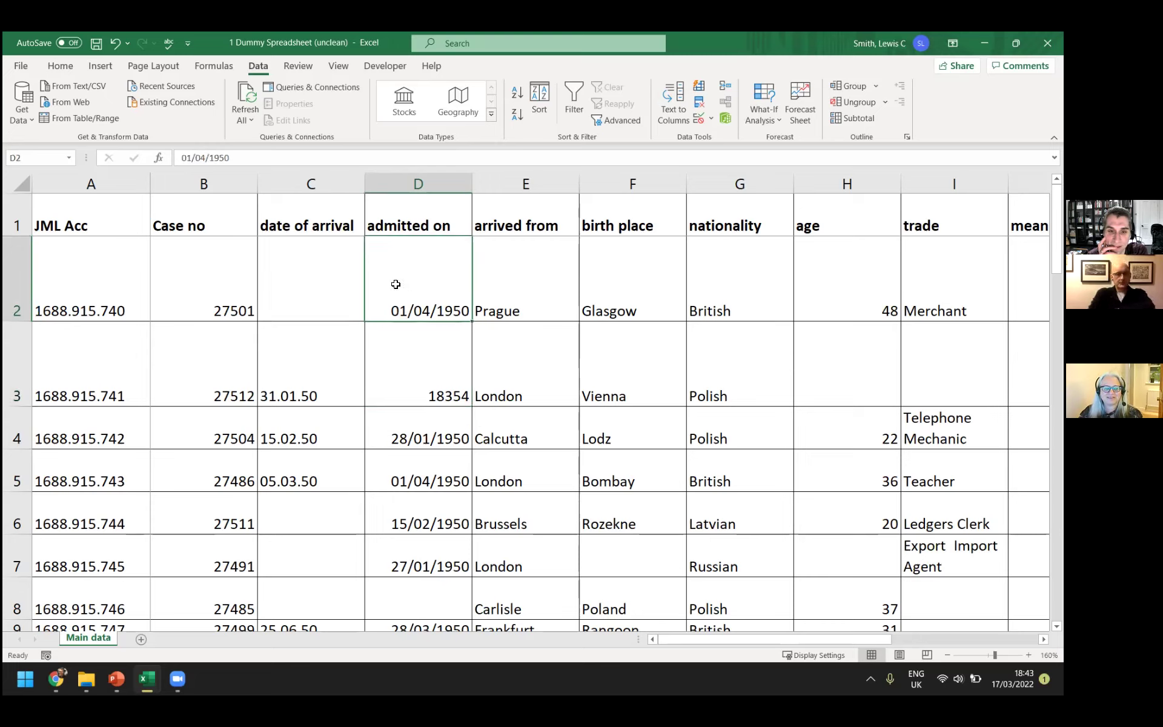
Set the number format of the admitted on cell D3 back to Date with the *14/03/2012 type
{"action": "left_click", "coordinate": [449, 361]}
{"action": "right_click", "coordinate": [449, 362]}
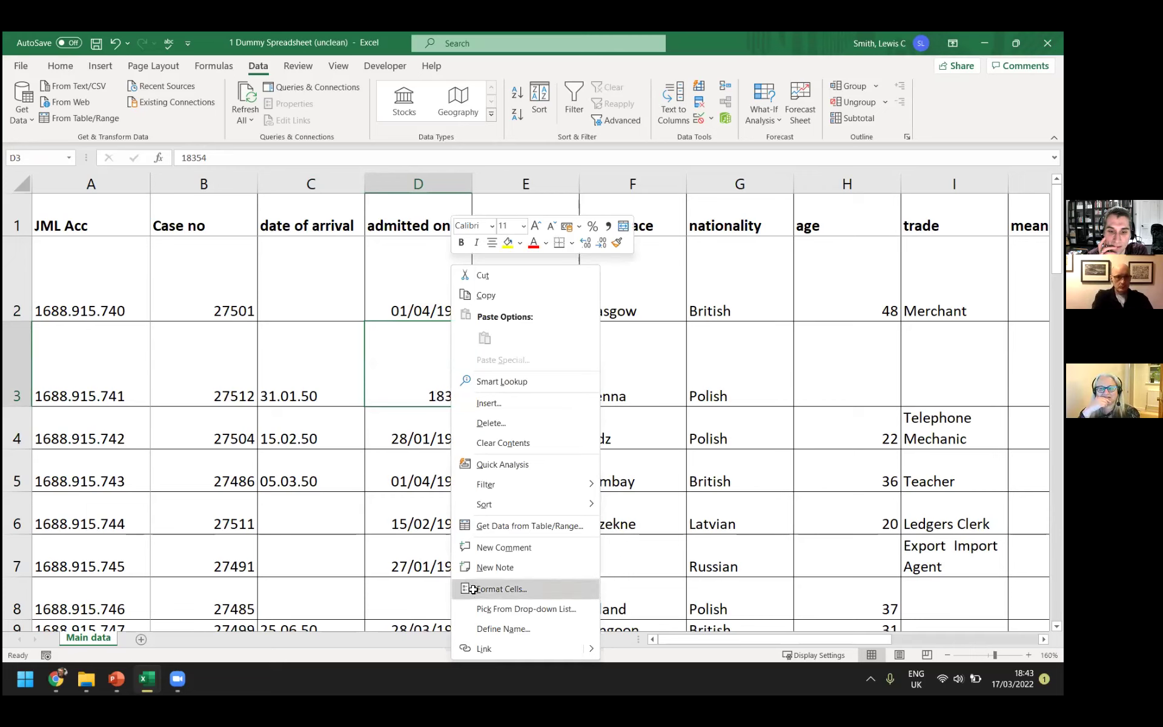
{"action": "left_click", "coordinate": [502, 592]}
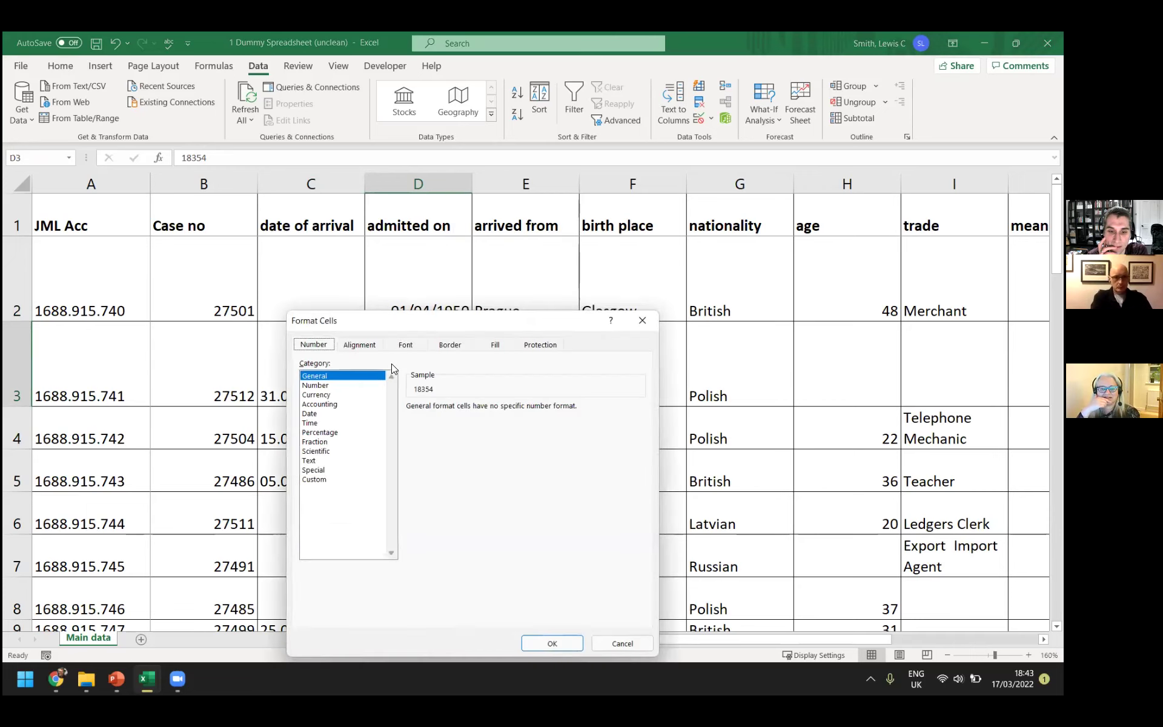
{"action": "left_click", "coordinate": [319, 422]}
{"action": "left_click", "coordinate": [312, 414]}
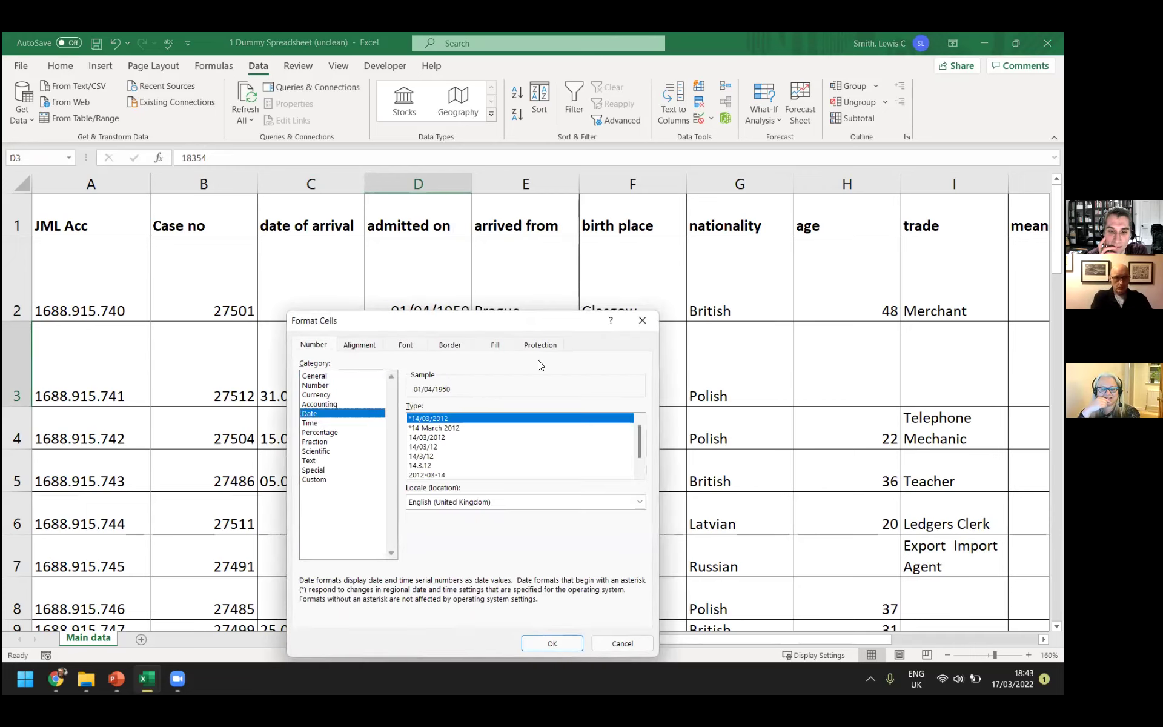
{"action": "left_click", "coordinate": [552, 642]}
{"action": "left_click", "coordinate": [546, 371]}
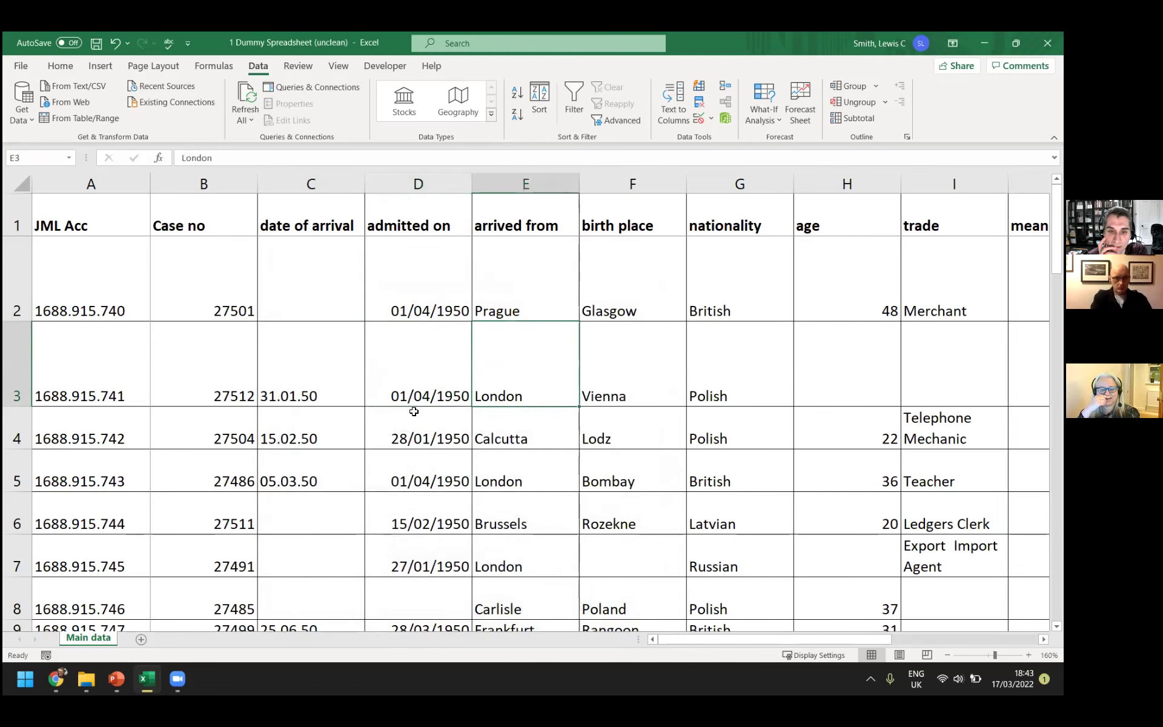
{"action": "left_click", "coordinate": [313, 354]}
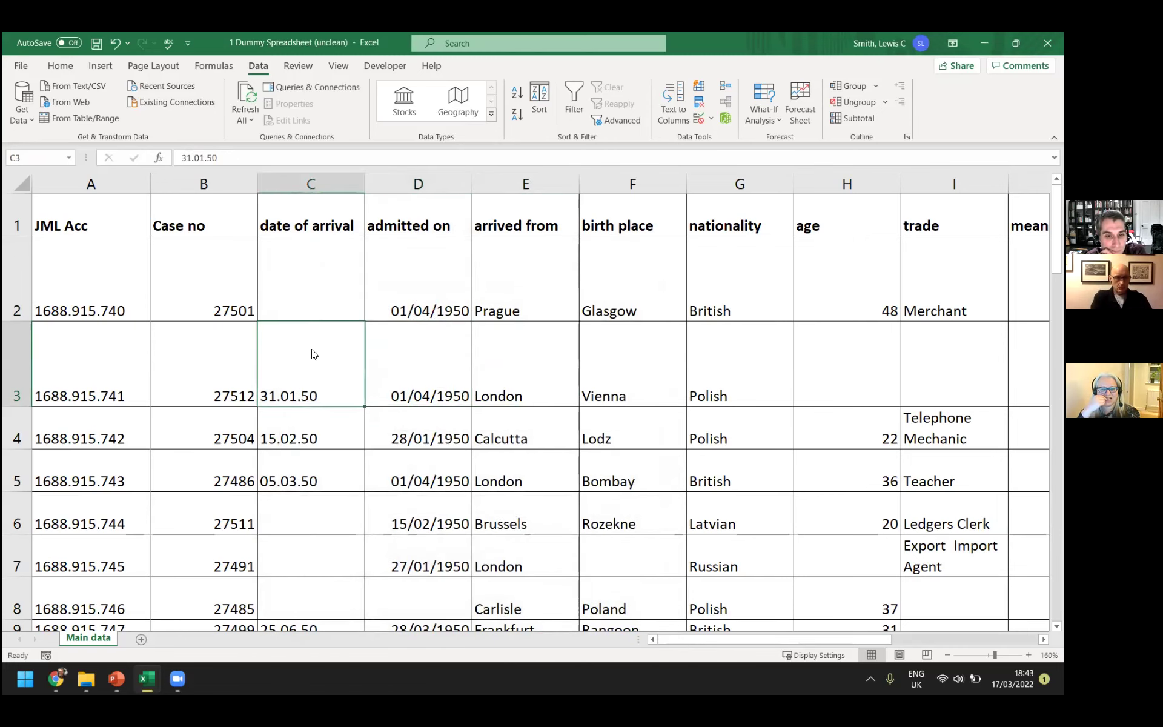
Try to format the date of arrival cell C3 as a Date with the *14/03/2012 type
{"action": "right_click", "coordinate": [311, 354]}
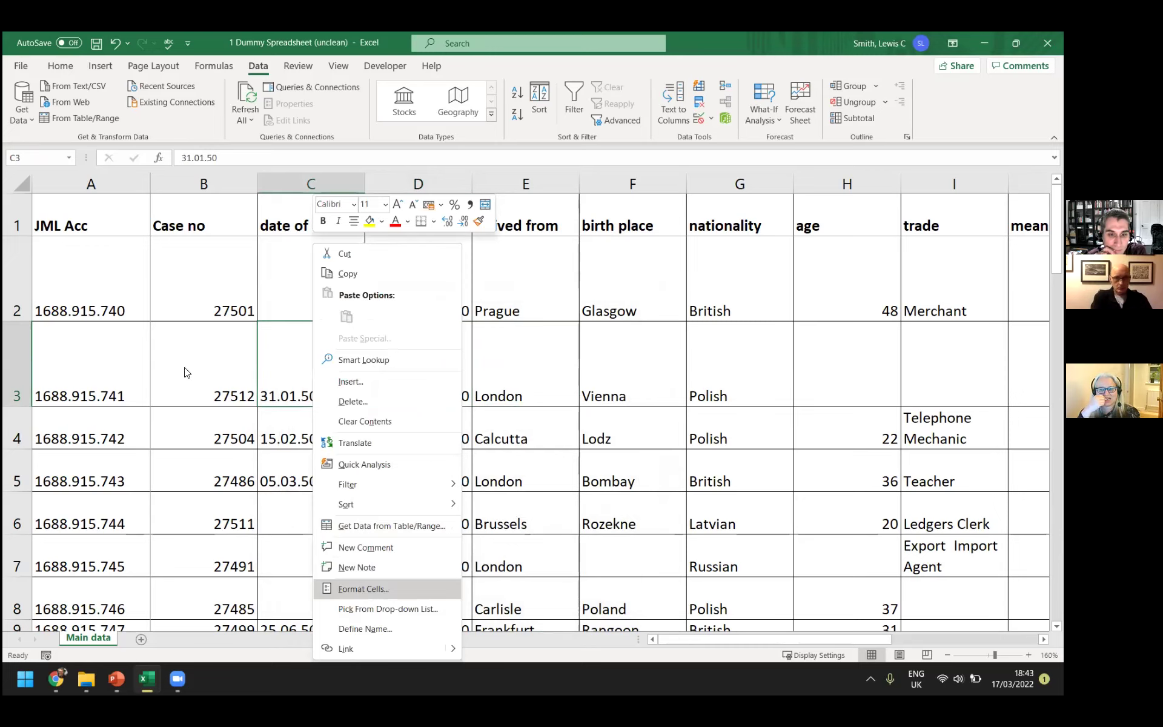
{"action": "key", "text": "Return"}
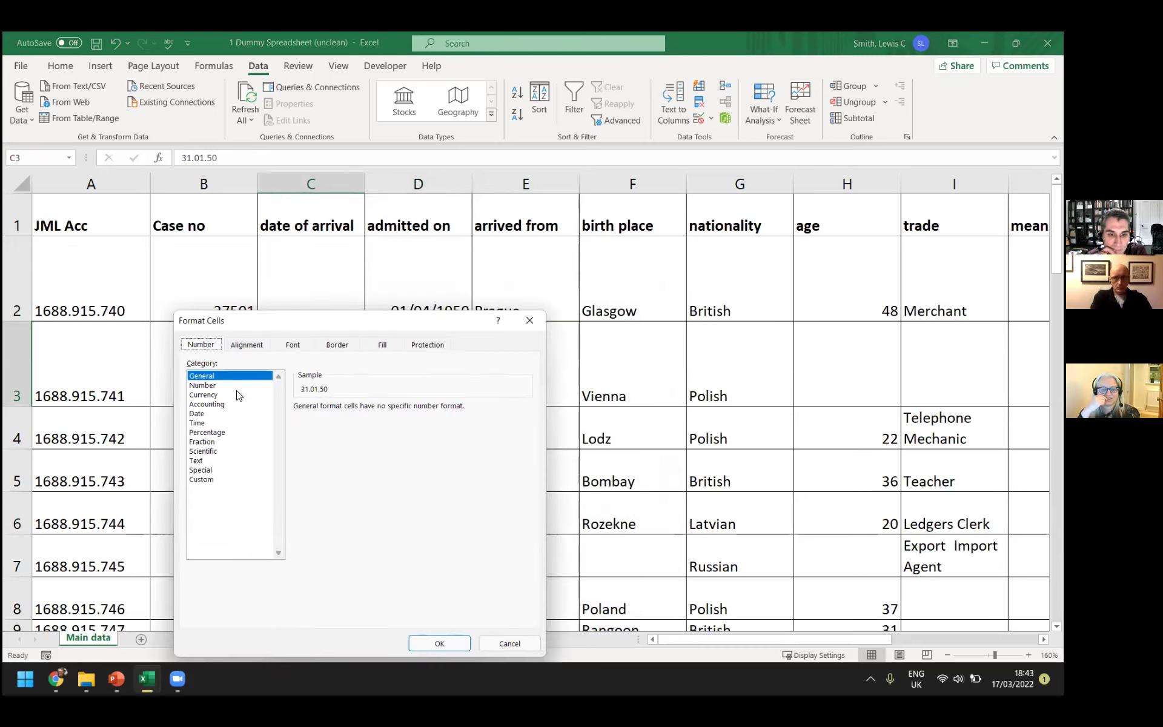
{"action": "left_click", "coordinate": [215, 414]}
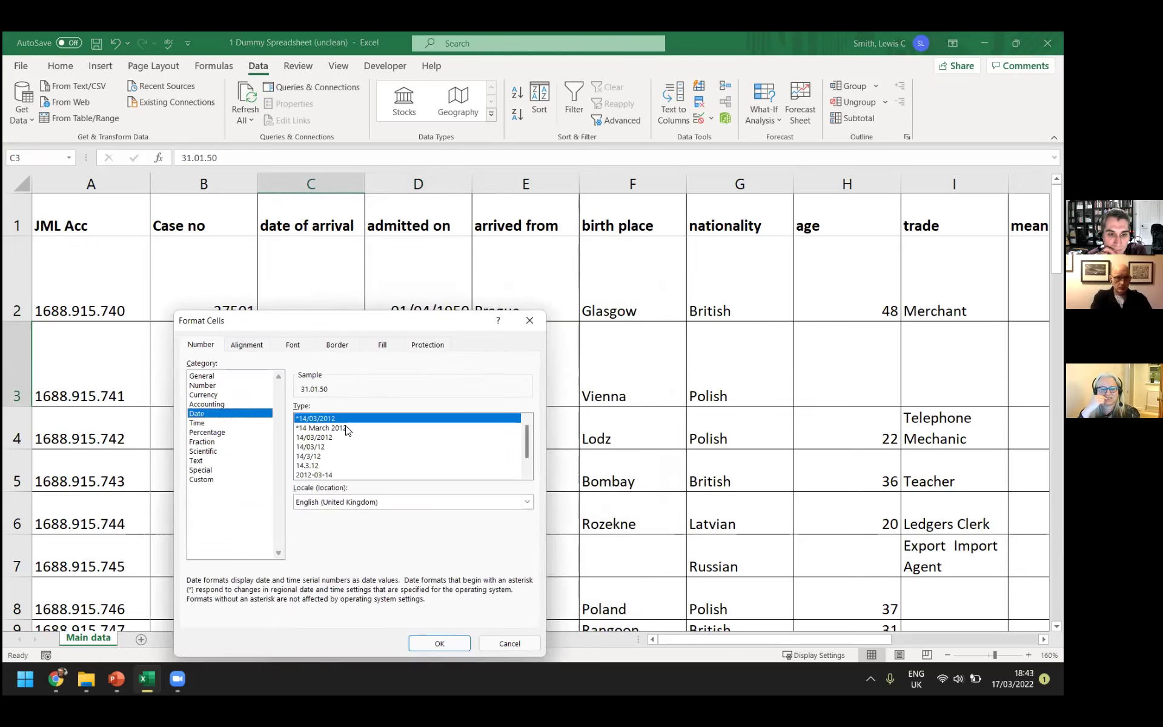
{"action": "left_click", "coordinate": [439, 644]}
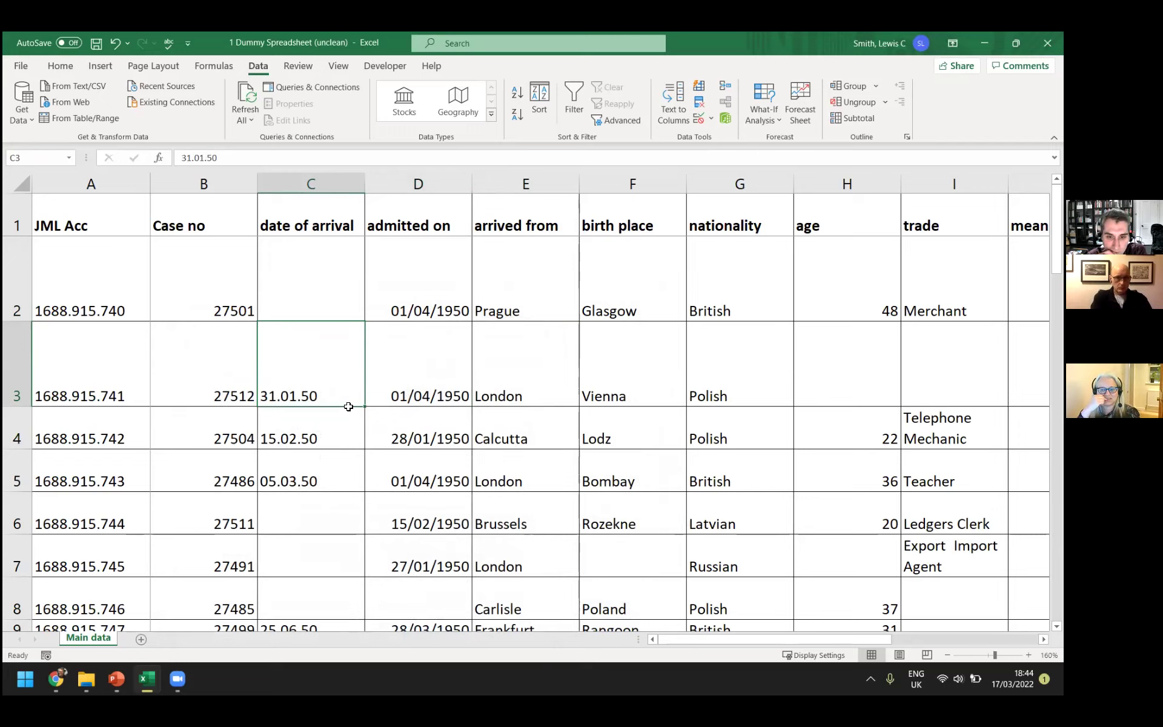
Convert the whole date of arrival column C with delimited Text to Columns, using the DMY date data format
{"action": "scroll", "coordinate": [351, 351], "scroll_direction": "down", "scroll_amount": 1}
{"action": "scroll", "coordinate": [350, 351], "scroll_direction": "up", "scroll_amount": 1}
{"action": "left_click", "coordinate": [338, 183]}
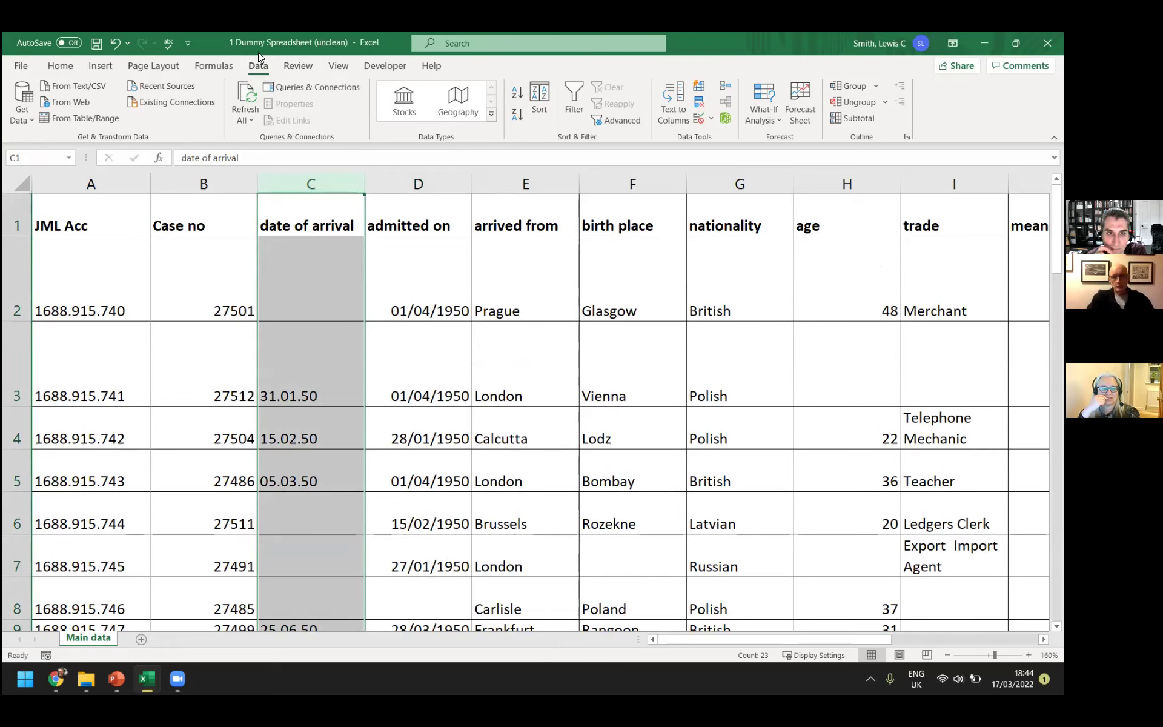
{"action": "left_click", "coordinate": [673, 101]}
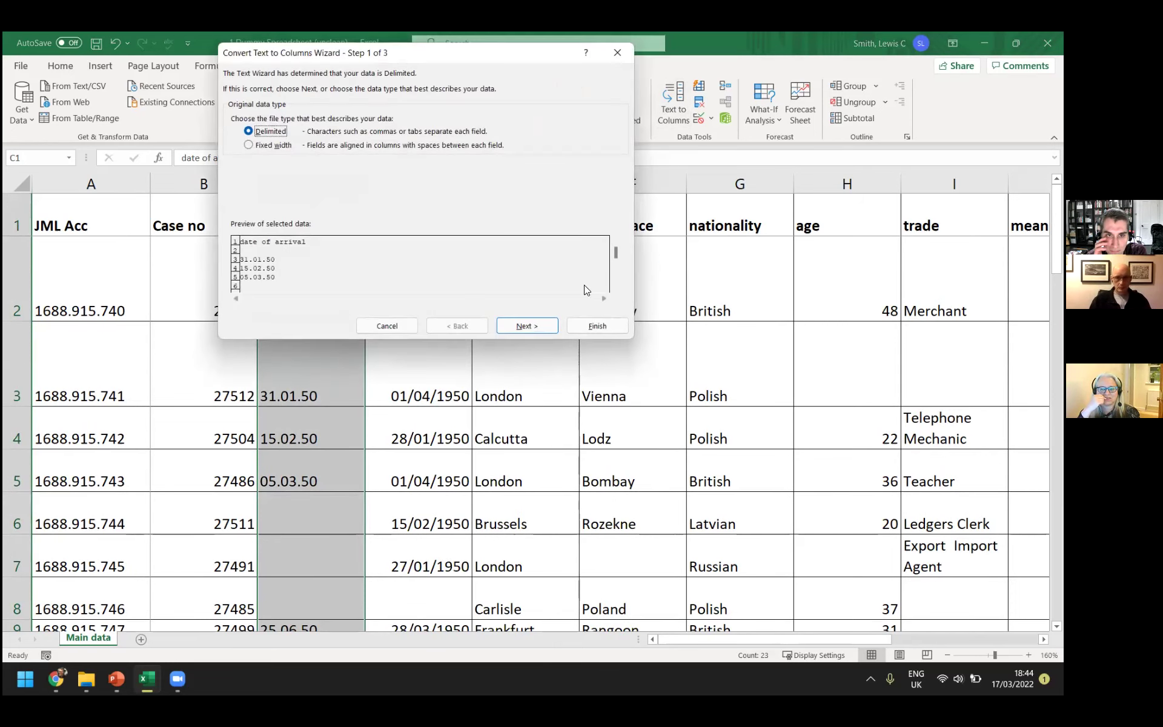
{"action": "left_click", "coordinate": [524, 327]}
{"action": "left_click", "coordinate": [524, 328]}
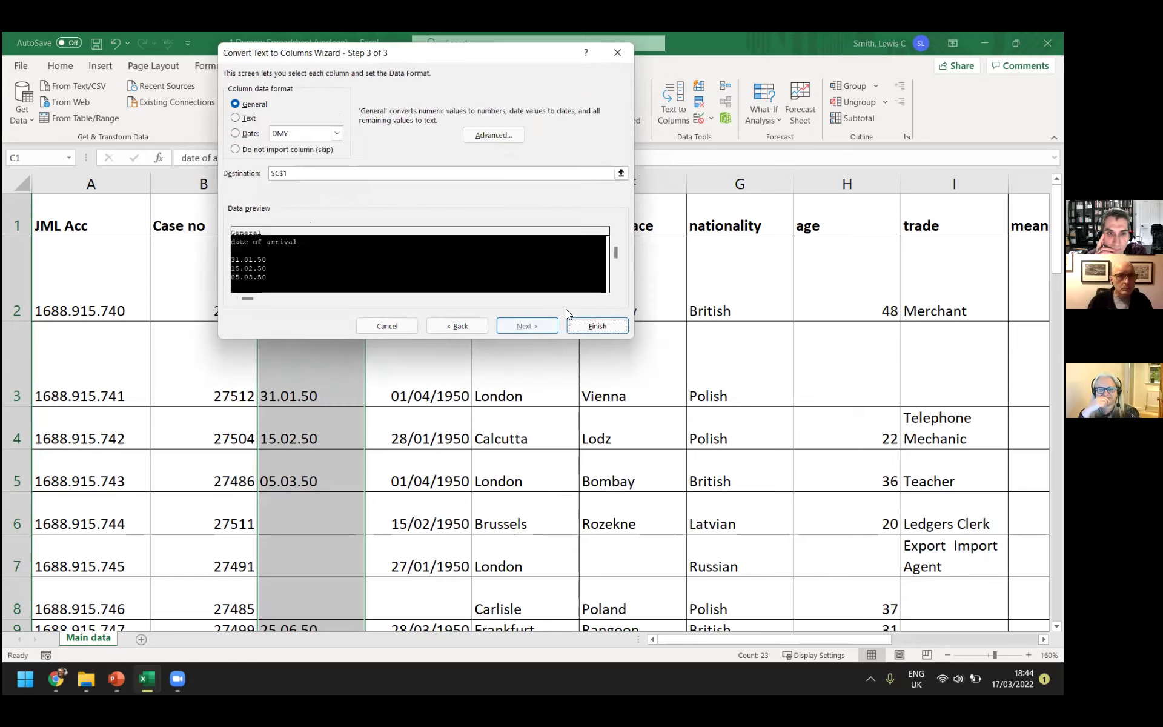
{"action": "left_click", "coordinate": [248, 134]}
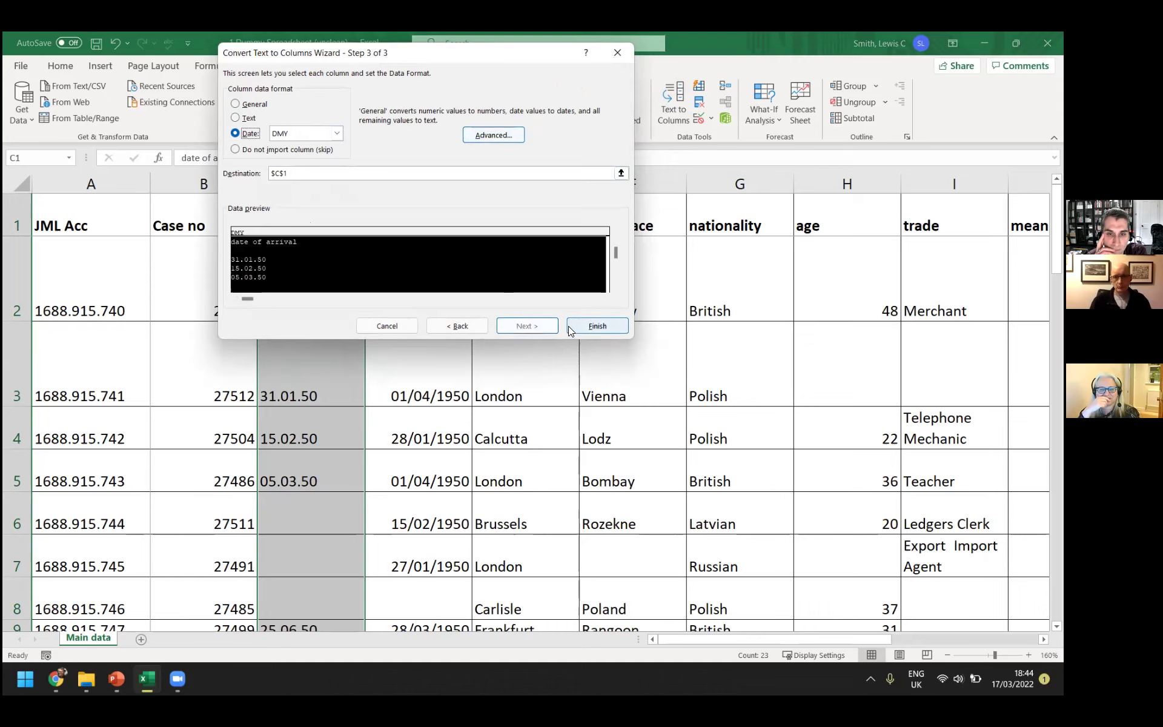
{"action": "left_click", "coordinate": [596, 327]}
Set the number format of the date of arrival cell C5 to General to check how the converted date is stored
{"action": "scroll", "coordinate": [595, 321], "scroll_direction": "down", "scroll_amount": 1}
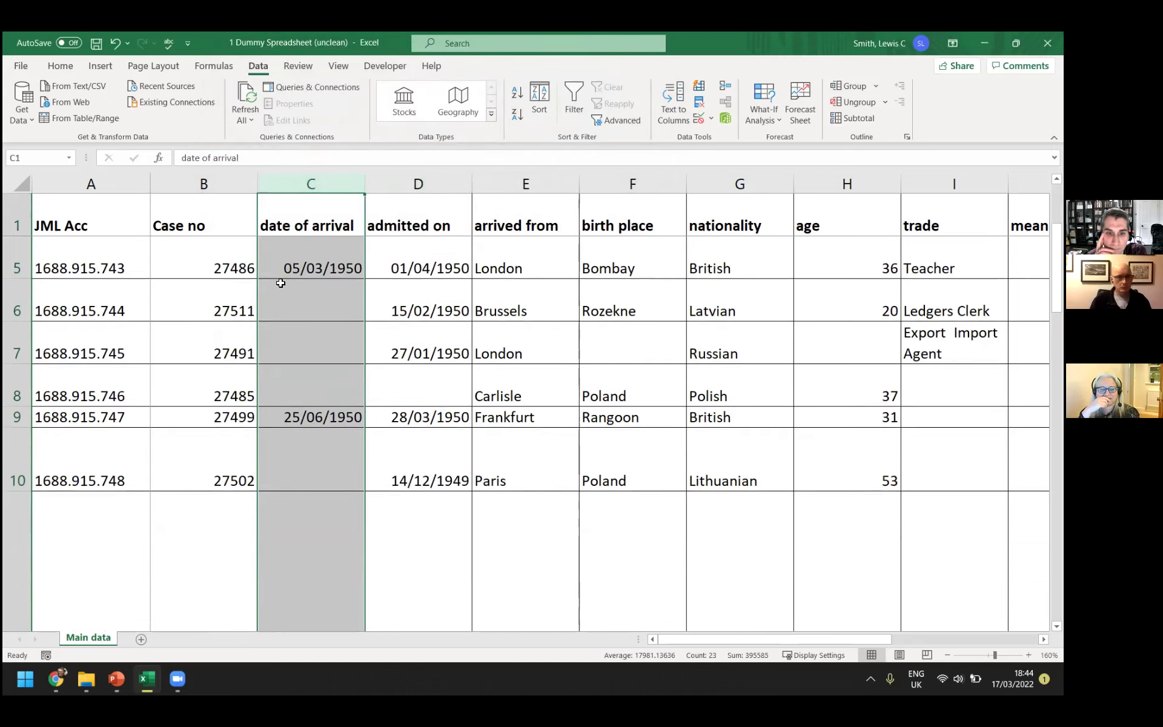
{"action": "left_click", "coordinate": [280, 283]}
{"action": "right_click", "coordinate": [302, 266]}
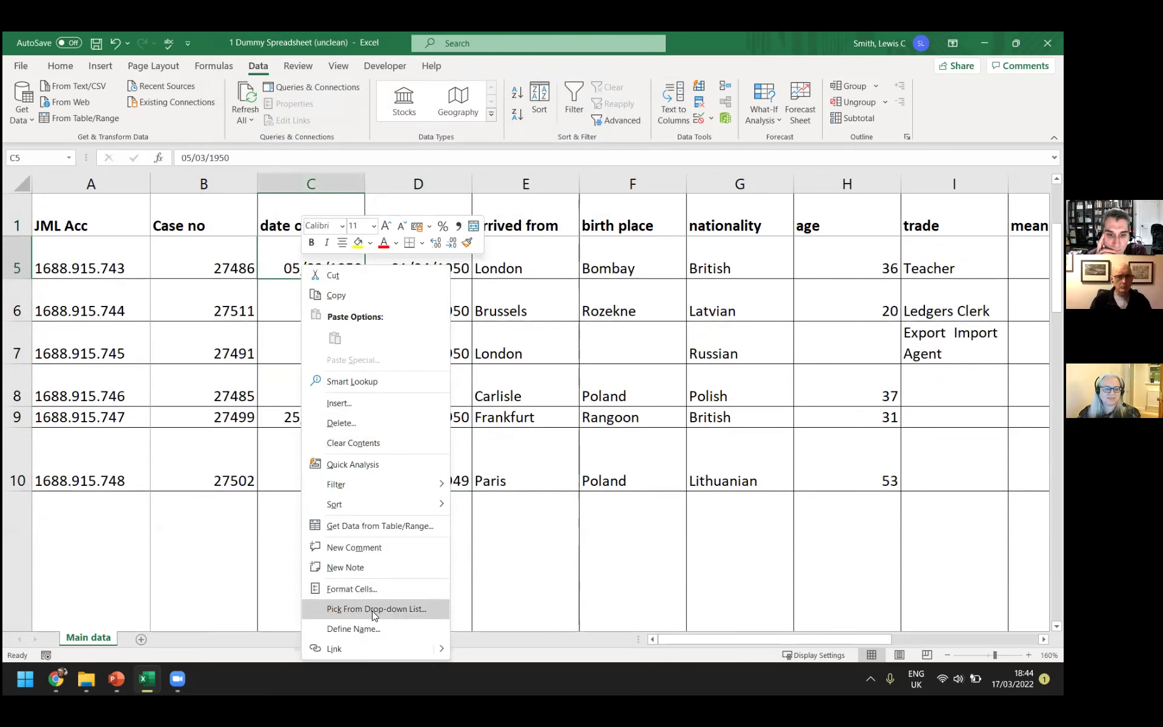
{"action": "left_click", "coordinate": [354, 588]}
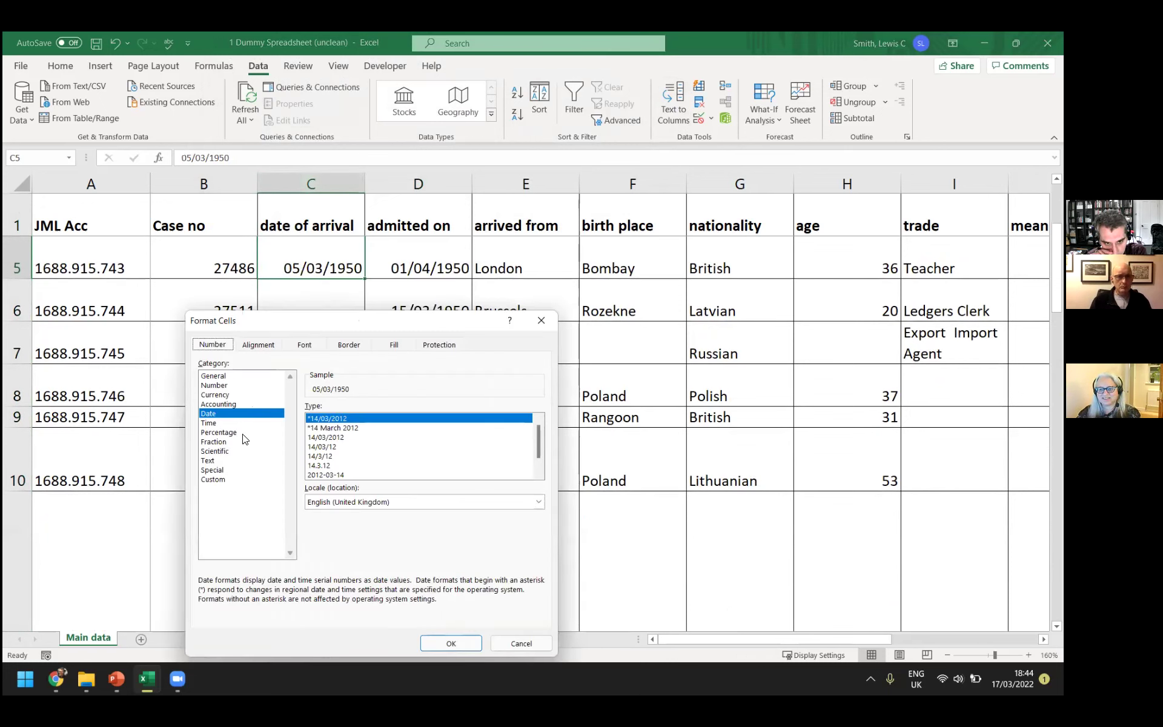
{"action": "left_click", "coordinate": [223, 377]}
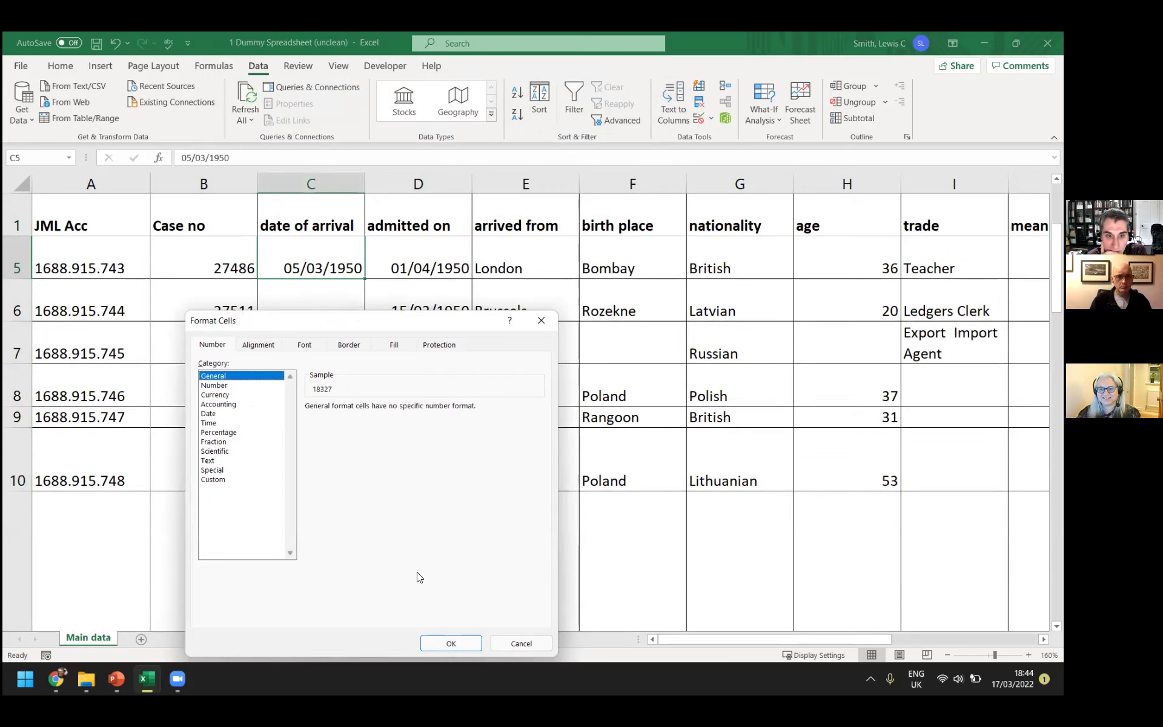
{"action": "left_click_drag", "start_coordinate": [390, 315], "coordinate": [418, 218]}
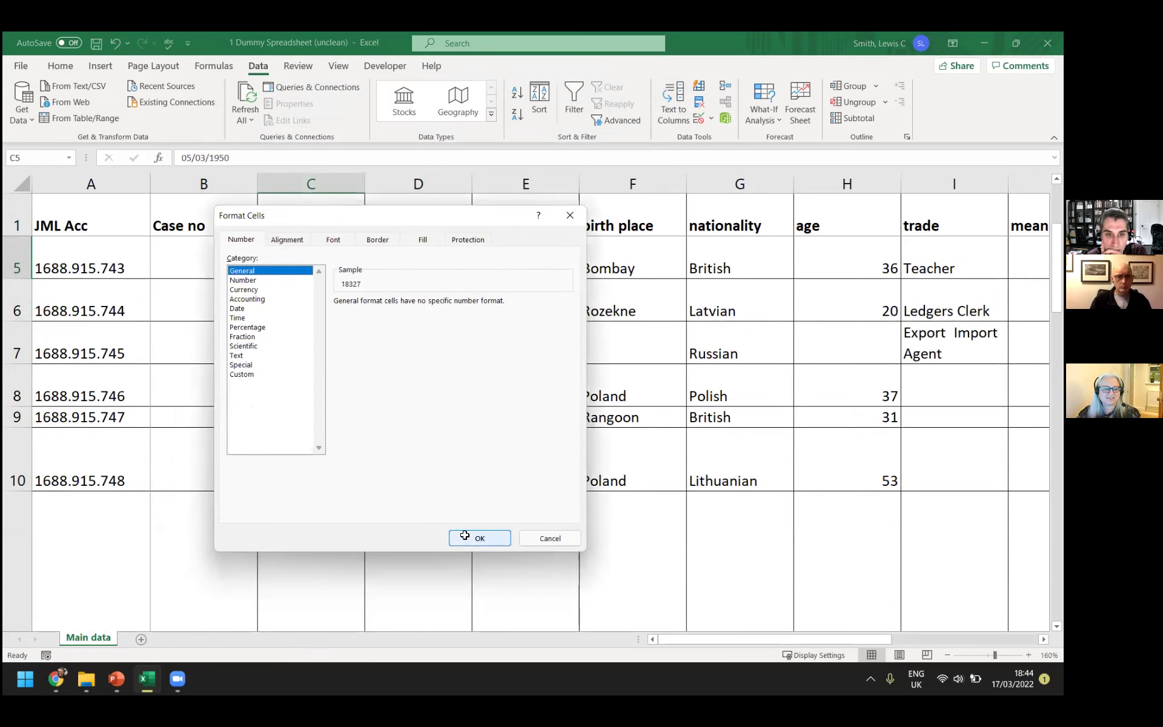
{"action": "left_click", "coordinate": [478, 546]}
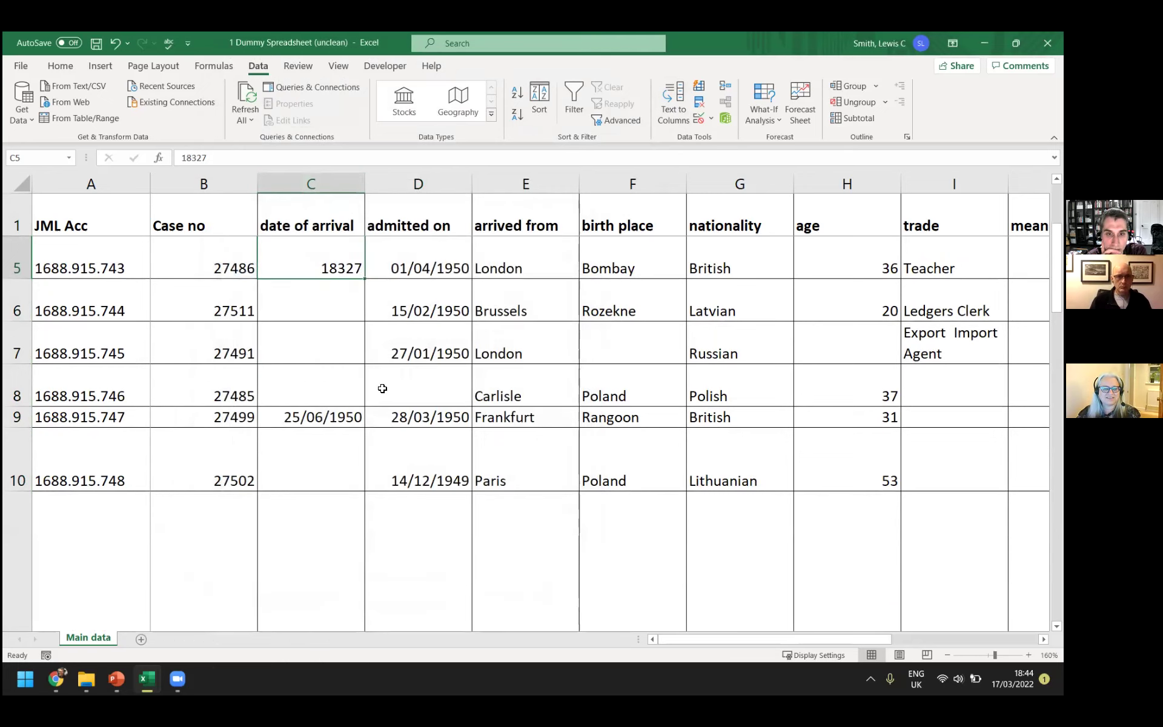
{"action": "scroll", "coordinate": [293, 405], "scroll_direction": "up", "scroll_amount": 1}
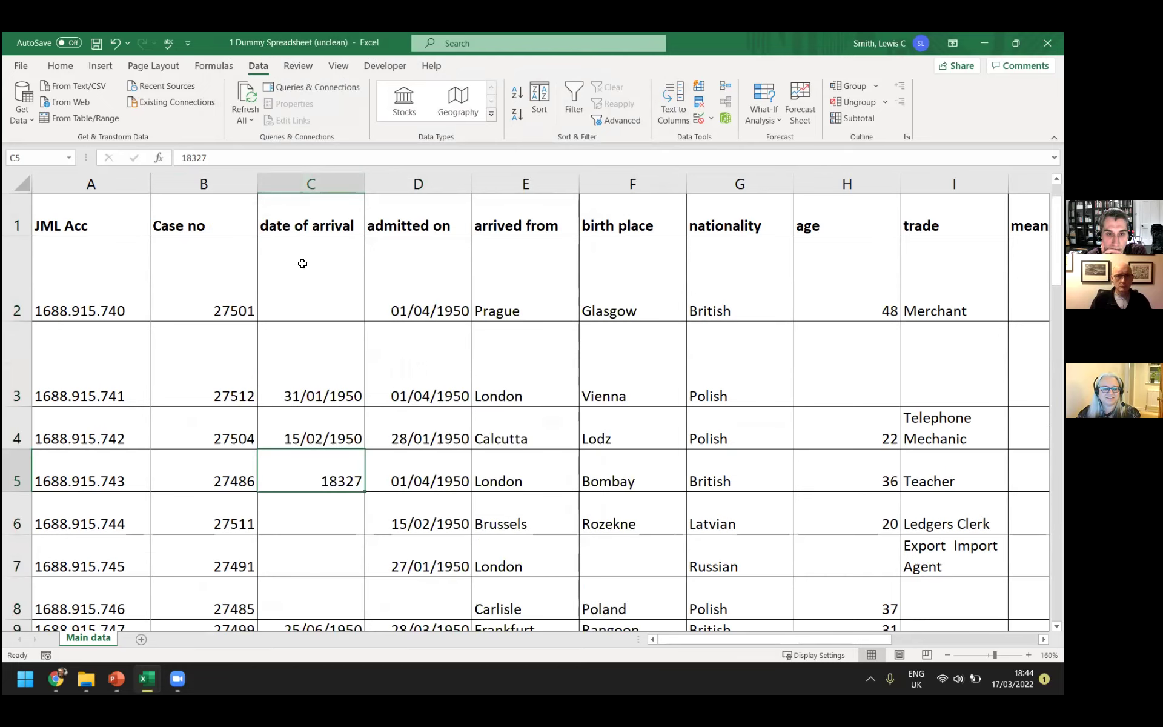
Review the date of arrival and admitted on columns down to the last record and compare their entries in rows 2 to 7
{"action": "left_click", "coordinate": [442, 345]}
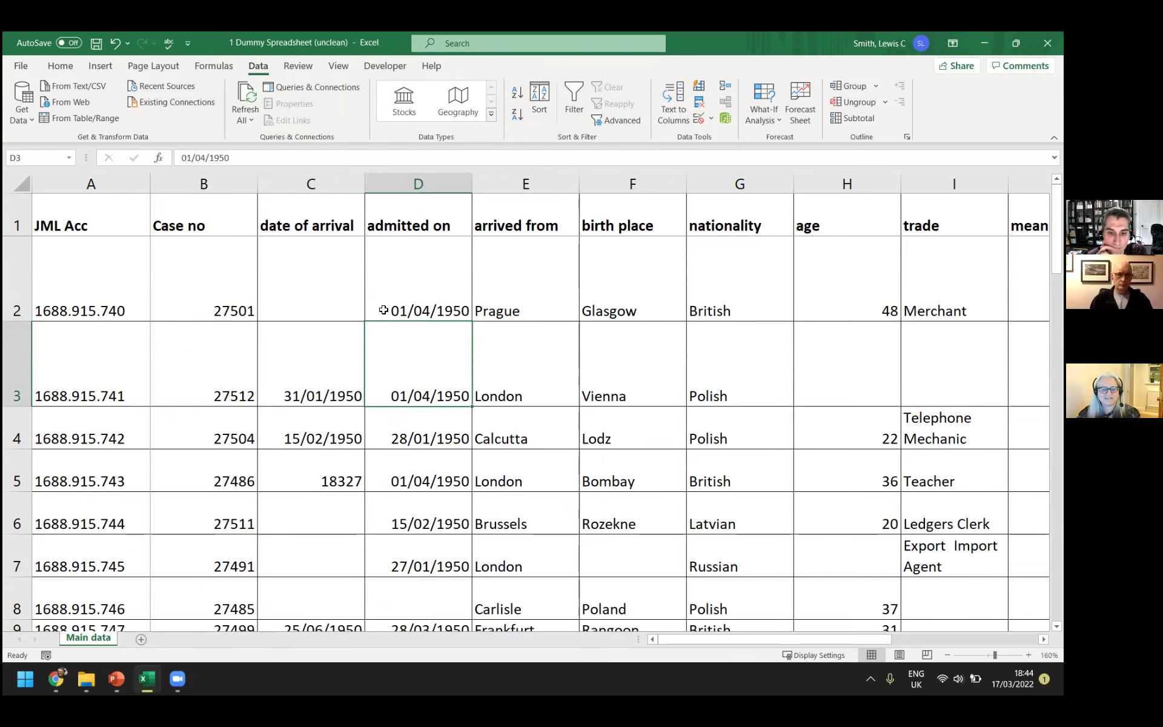
{"action": "scroll", "coordinate": [395, 302], "scroll_direction": "down", "scroll_amount": 1}
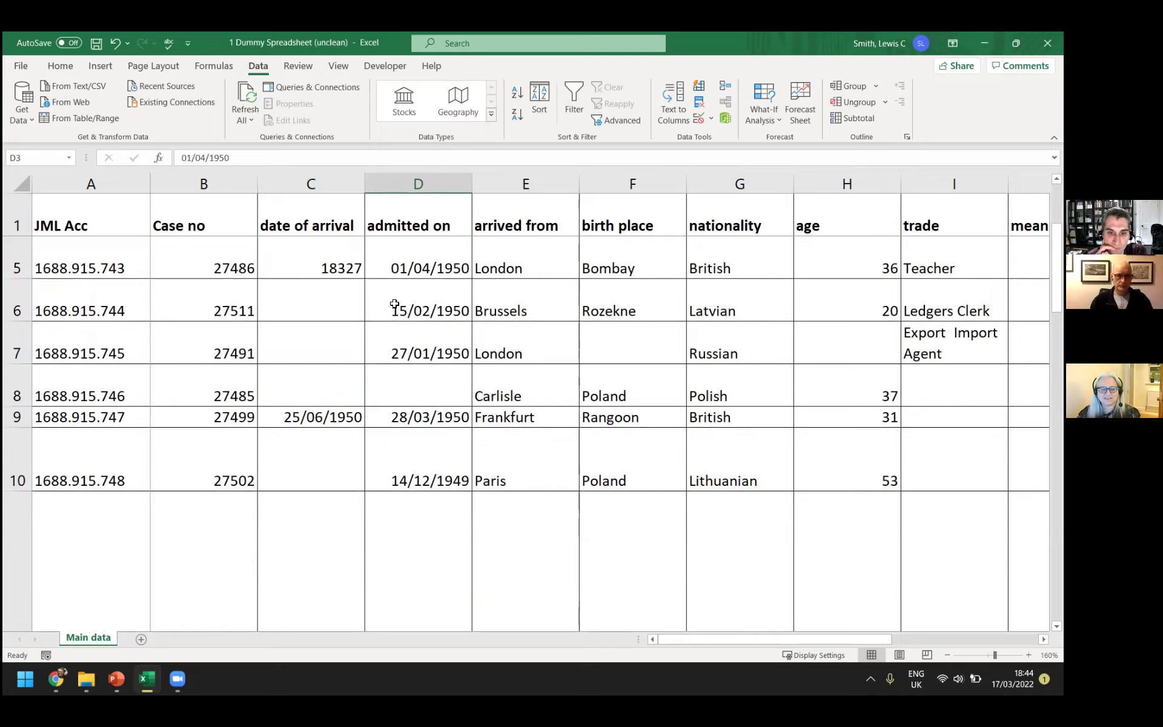
{"action": "scroll", "coordinate": [395, 307], "scroll_direction": "up", "scroll_amount": 1}
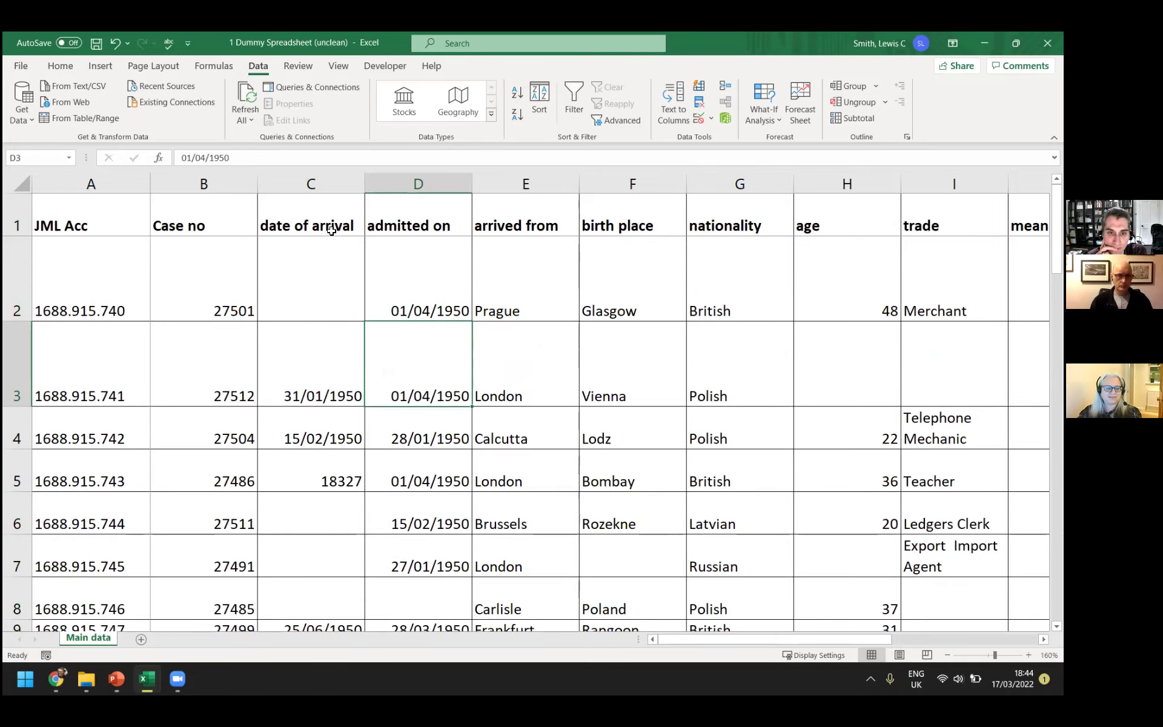
{"action": "left_click", "coordinate": [412, 230]}
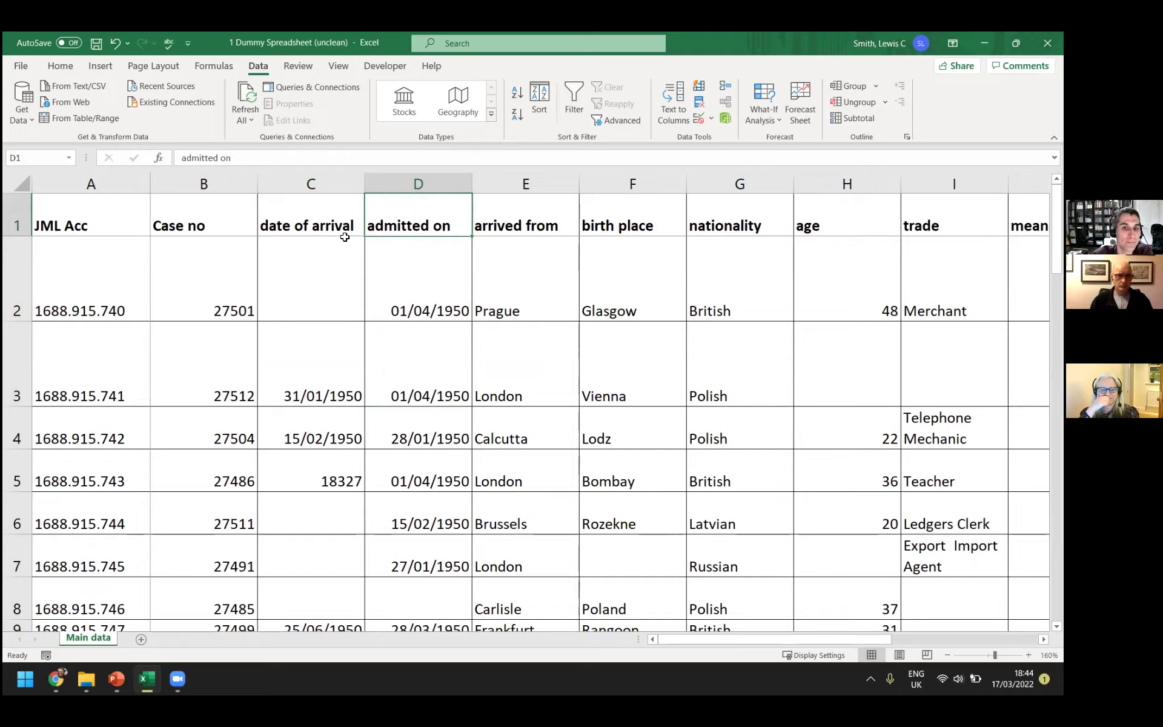
{"action": "scroll", "coordinate": [329, 298], "scroll_direction": "down", "scroll_amount": 7}
{"action": "scroll", "coordinate": [329, 297], "scroll_direction": "down", "scroll_amount": 5}
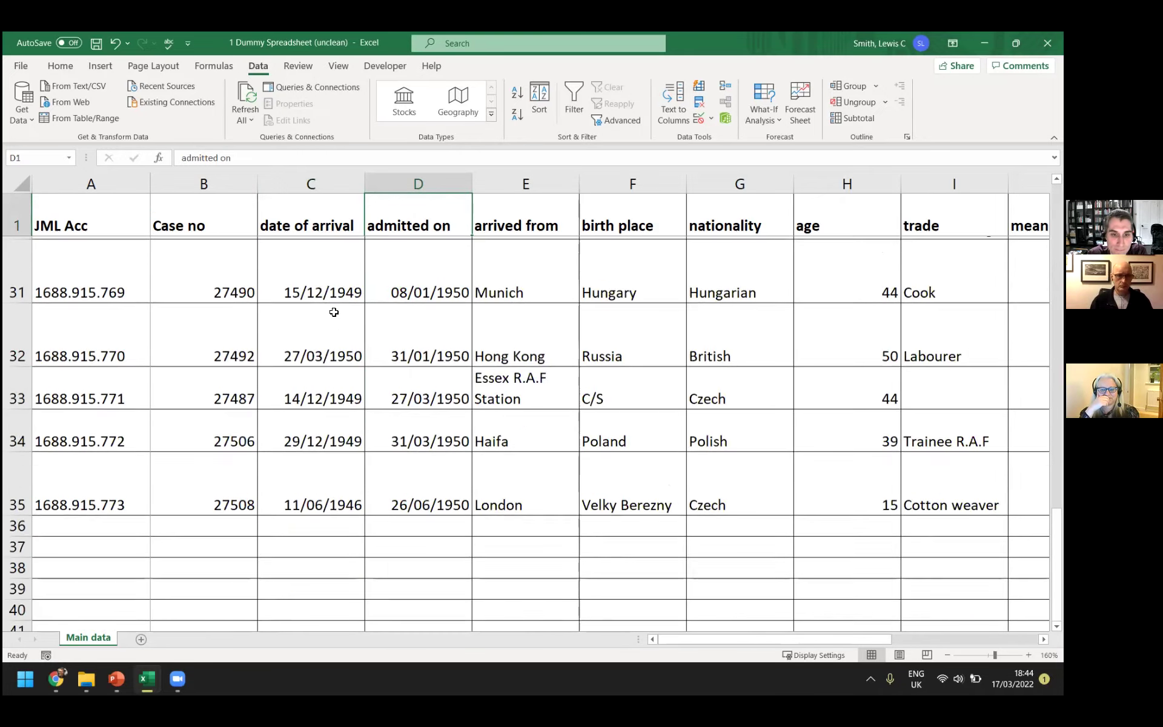
{"action": "scroll", "coordinate": [337, 321], "scroll_direction": "up", "scroll_amount": 8}
{"action": "scroll", "coordinate": [359, 339], "scroll_direction": "up", "scroll_amount": 4}
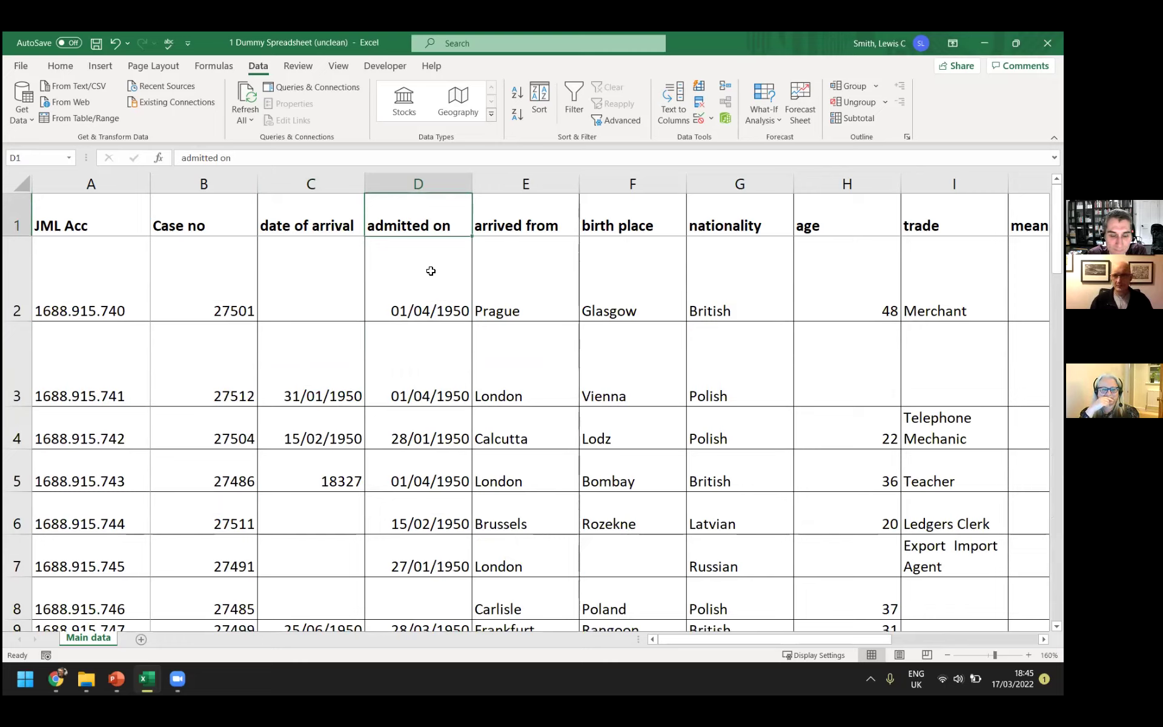
{"action": "left_click_drag", "start_coordinate": [436, 267], "coordinate": [439, 572]}
{"action": "left_click_drag", "start_coordinate": [301, 260], "coordinate": [330, 547]}
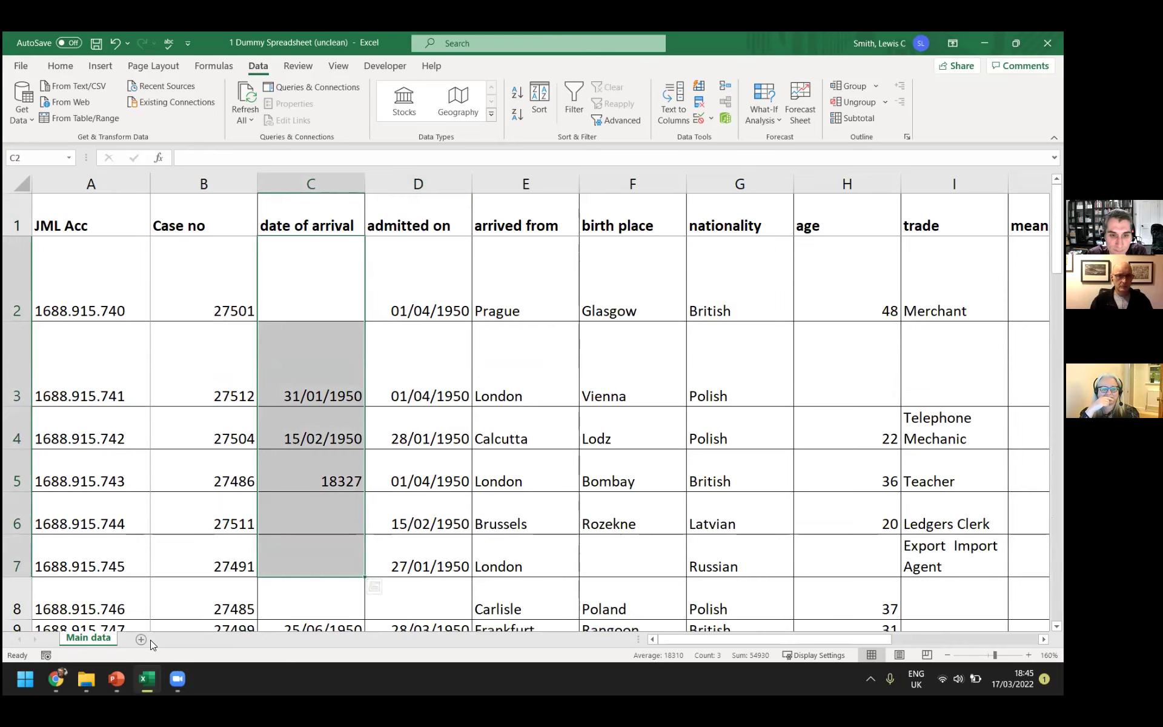
Show the Our source material slide in PowerPoint and return to the 1 Dummy Spreadsheet (unclean) workbook in Excel
{"action": "left_click", "coordinate": [117, 679]}
{"action": "left_click", "coordinate": [77, 351]}
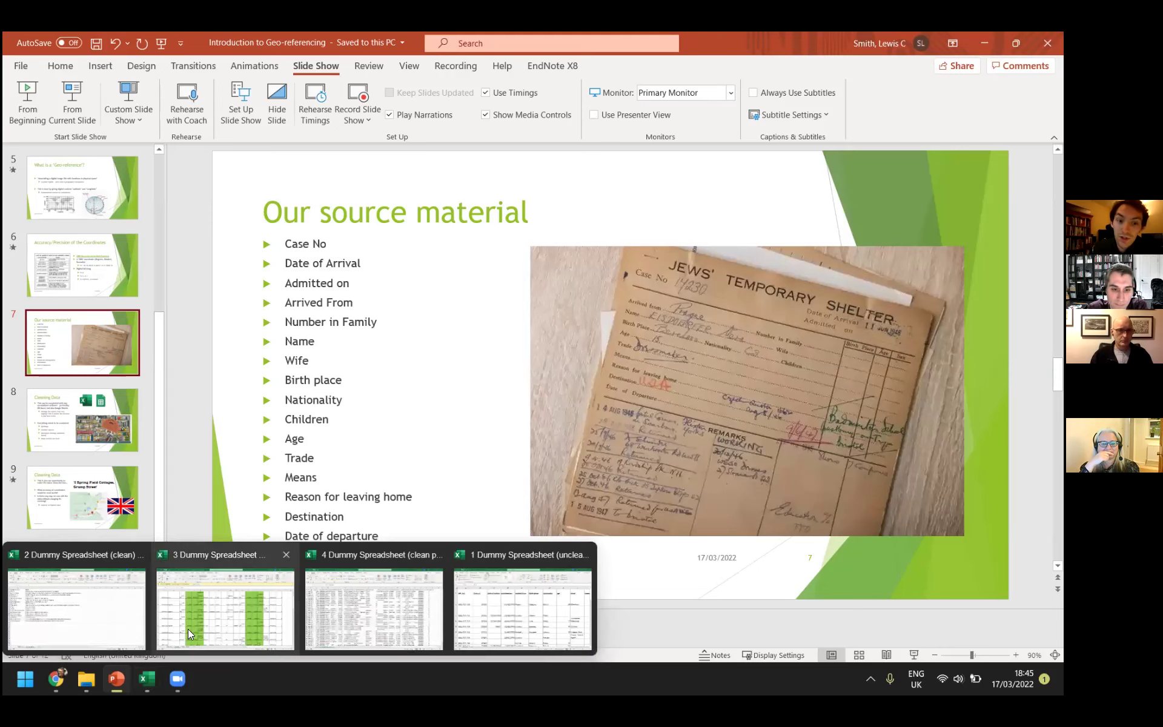
{"action": "mouse_move", "coordinate": [147, 679]}
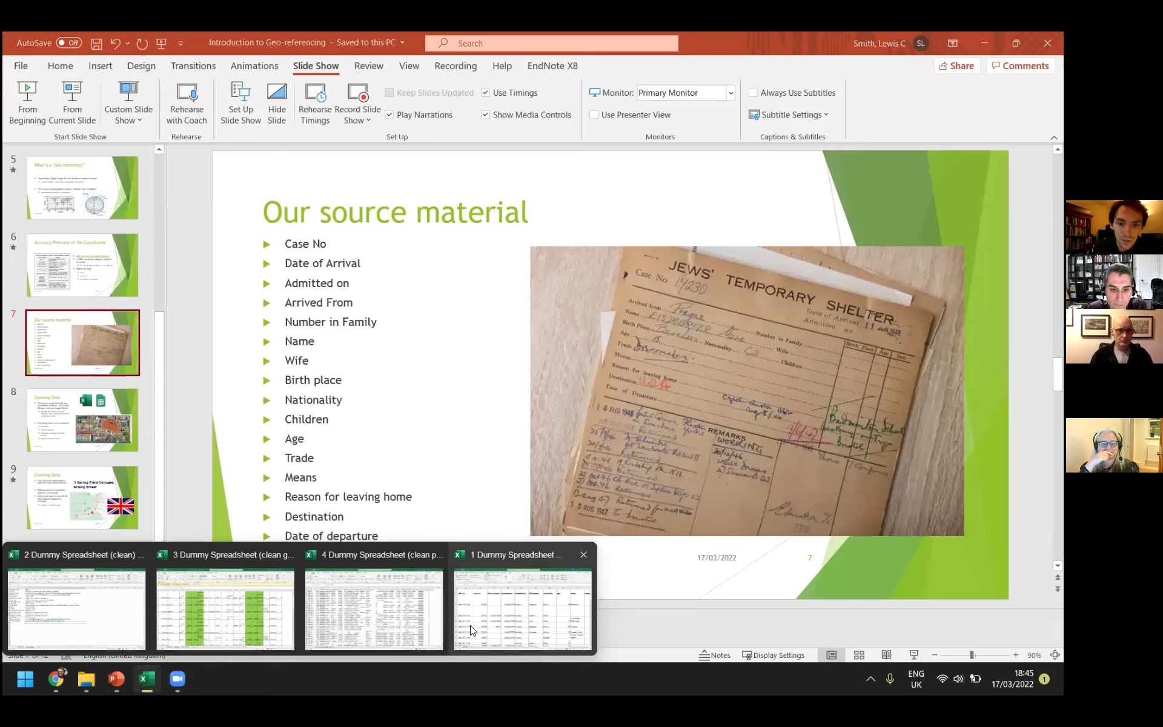
{"action": "left_click", "coordinate": [228, 609]}
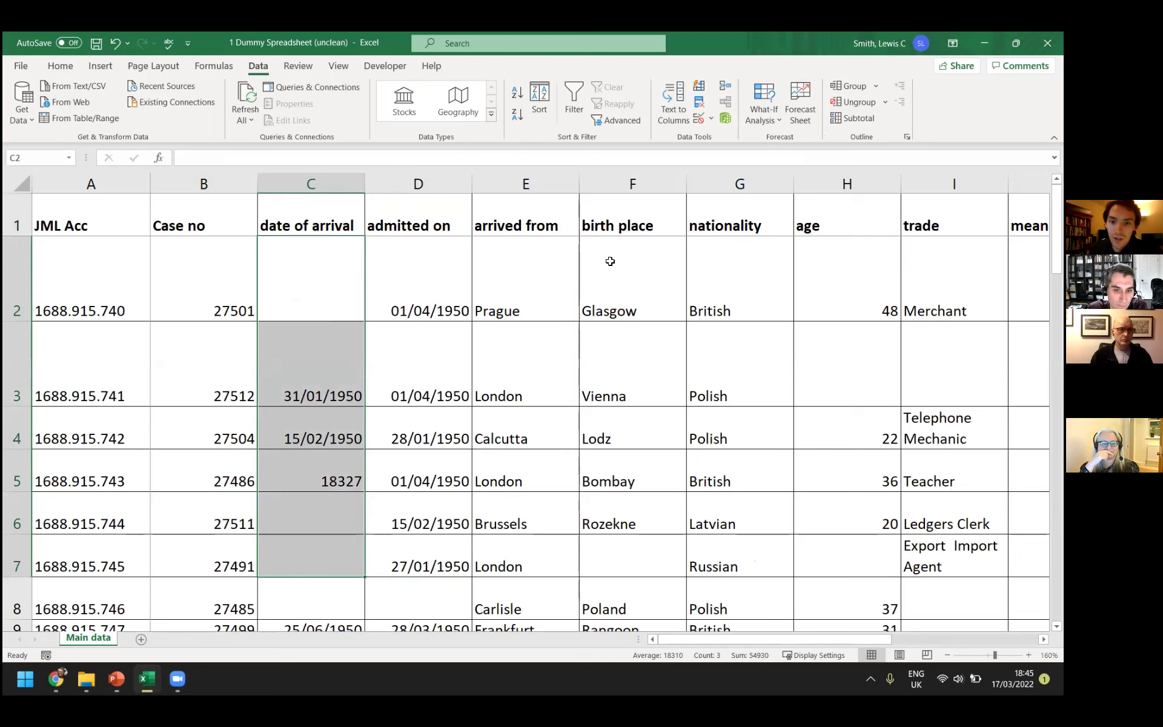
Look through the records down to row 33 at 100% zoom for irregular or misplaced entries
{"action": "scroll", "coordinate": [540, 424], "scroll_direction": "down", "scroll_amount": 1}
{"action": "scroll", "coordinate": [462, 460], "scroll_direction": "up", "scroll_amount": 1}
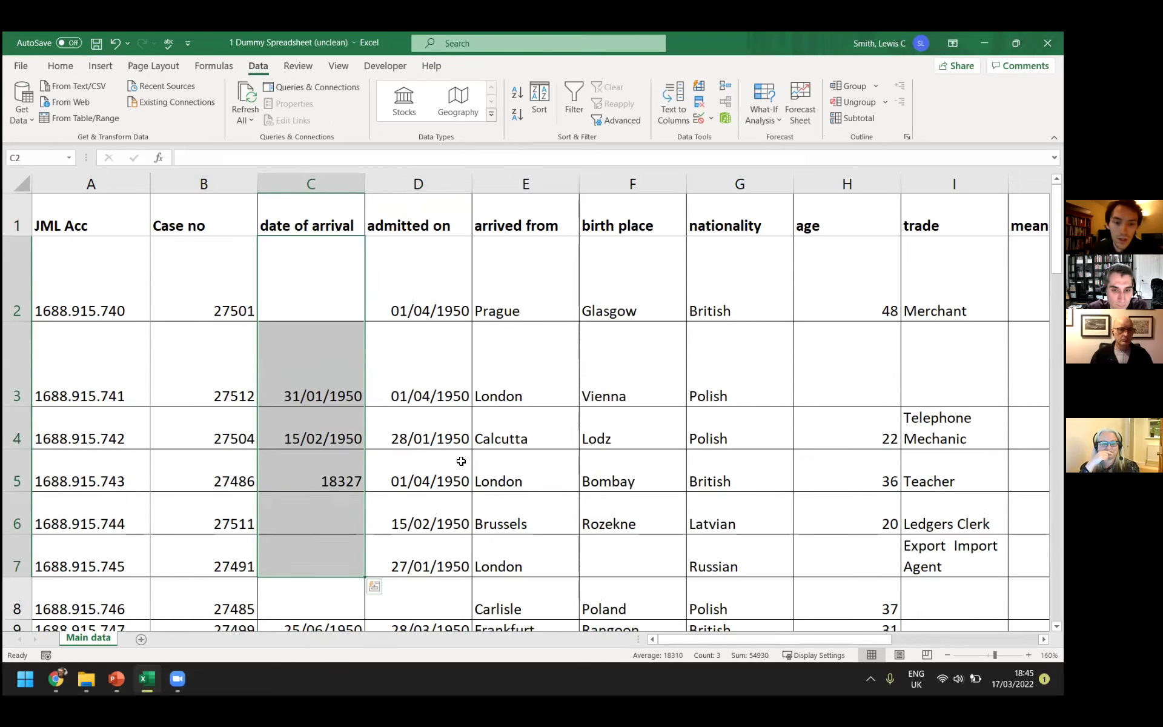
{"action": "scroll", "coordinate": [455, 442], "scroll_direction": "down", "scroll_amount": 3, "text": "ctrl"}
{"action": "scroll", "coordinate": [449, 443], "scroll_direction": "down", "scroll_amount": 1, "text": "ctrl"}
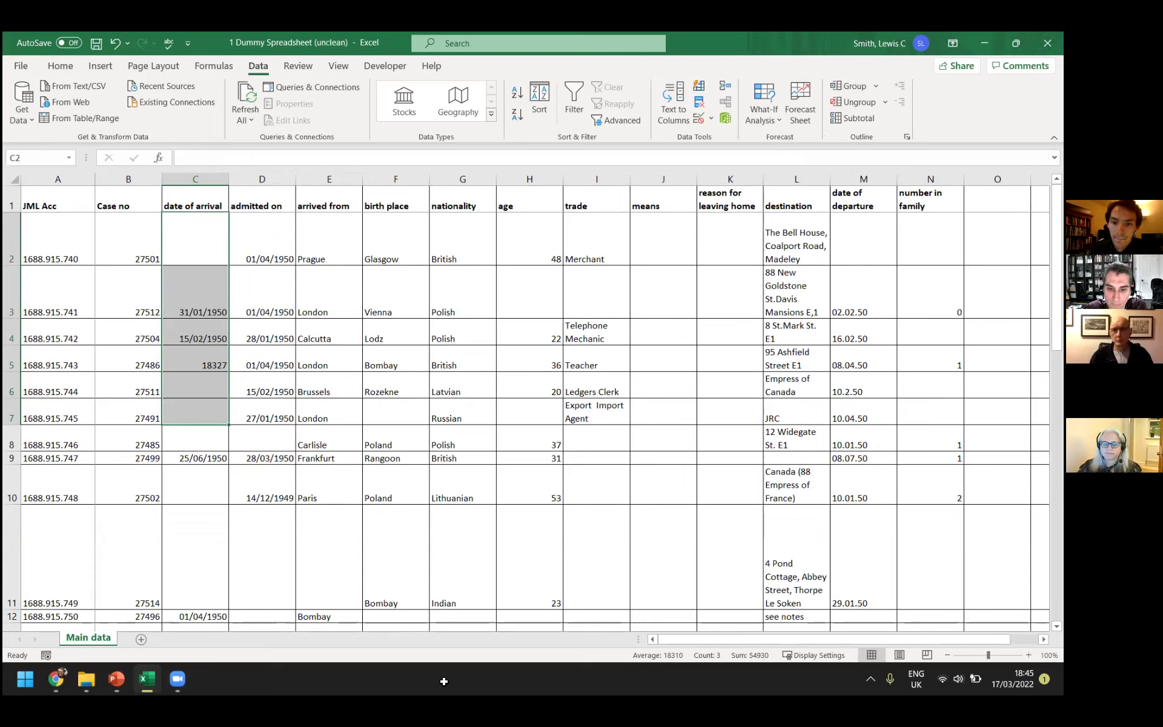
{"action": "scroll", "coordinate": [730, 521], "scroll_direction": "right", "scroll_amount": 1}
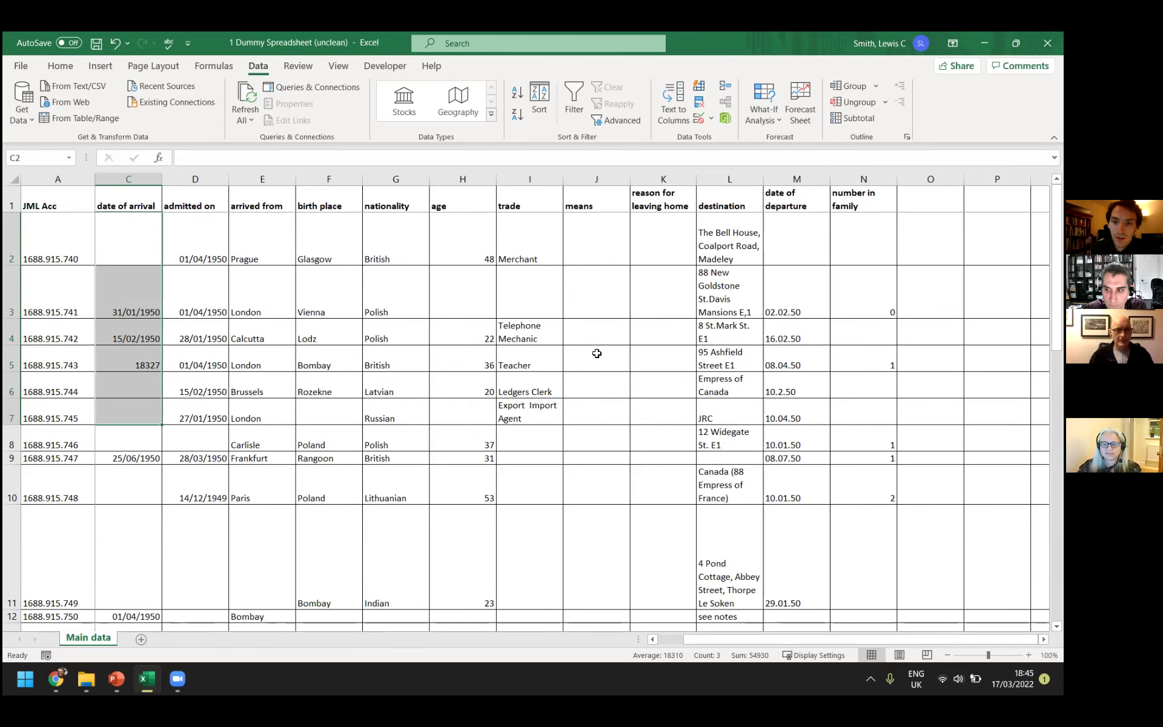
{"action": "scroll", "coordinate": [597, 353], "scroll_direction": "down", "scroll_amount": 2}
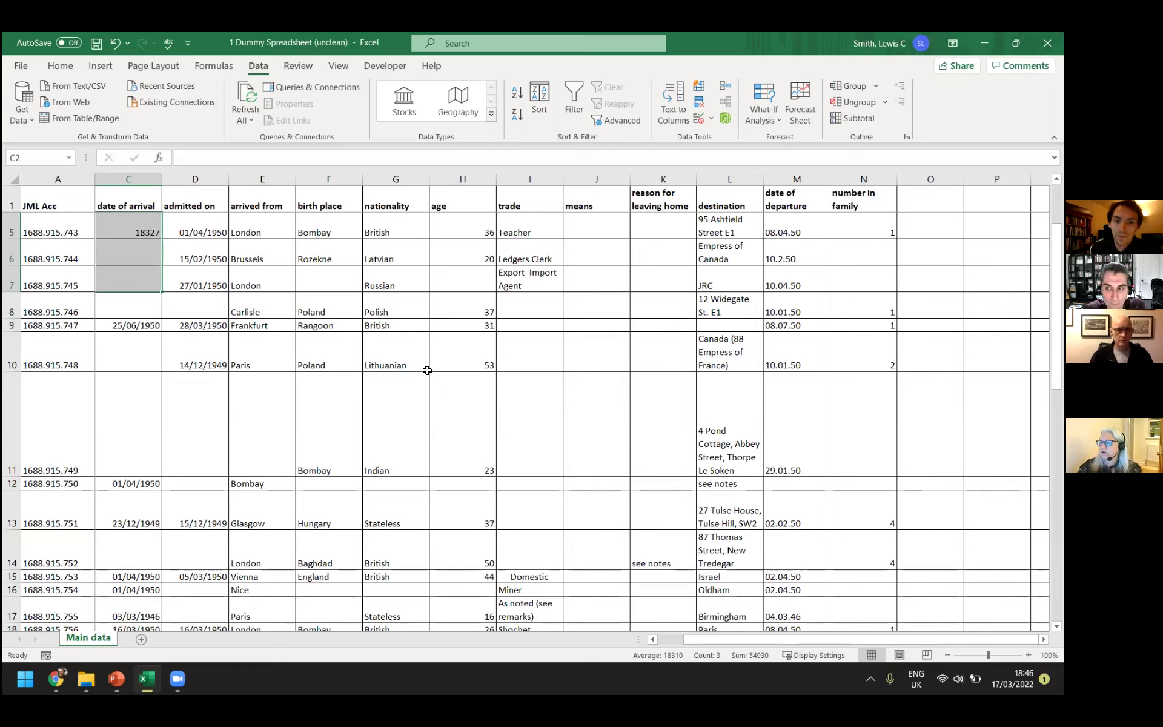
{"action": "scroll", "coordinate": [444, 369], "scroll_direction": "down", "scroll_amount": 1}
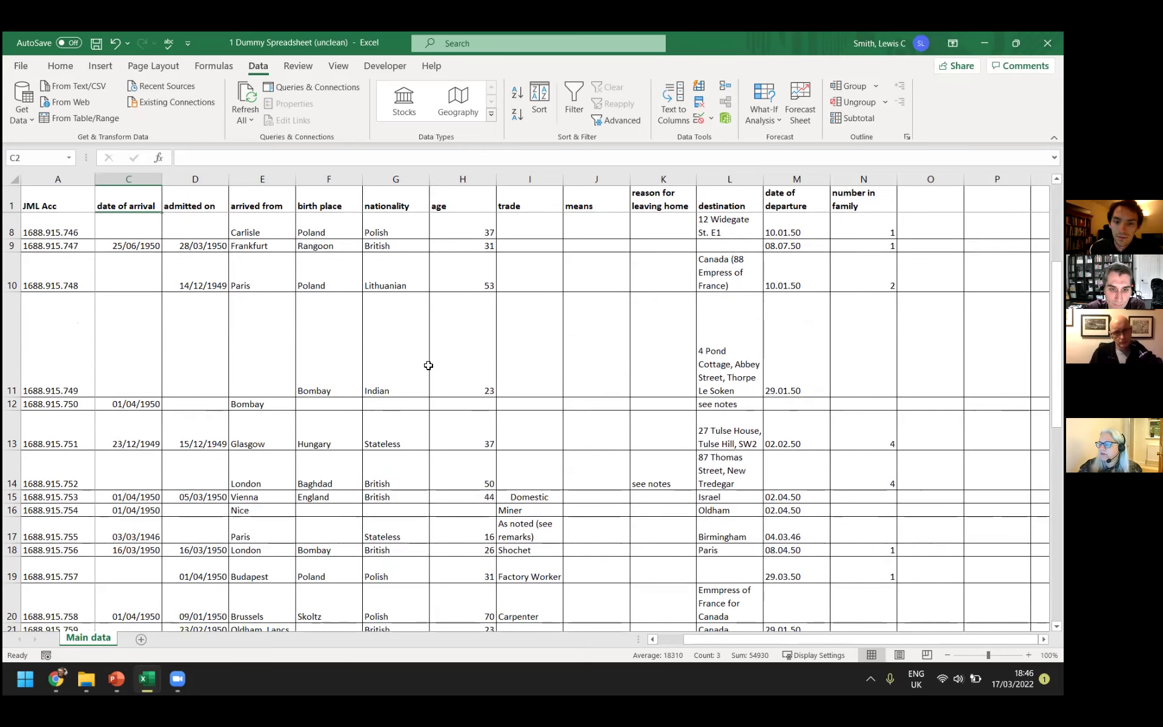
{"action": "scroll", "coordinate": [270, 410], "scroll_direction": "down", "scroll_amount": 2}
{"action": "scroll", "coordinate": [273, 412], "scroll_direction": "down", "scroll_amount": 2}
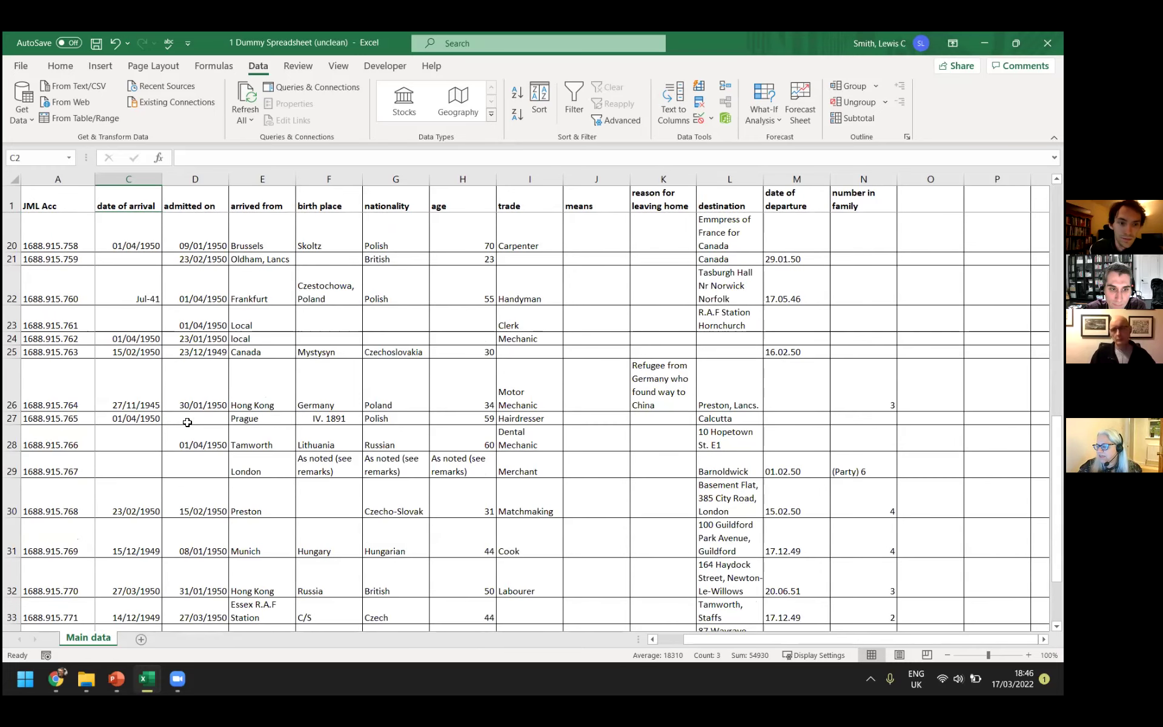
Examine the birth place, nationality, age and trade entries of the record in row 27
{"action": "left_click", "coordinate": [315, 419]}
{"action": "left_click_drag", "start_coordinate": [316, 419], "coordinate": [527, 418]}
{"action": "left_click_drag", "start_coordinate": [254, 451], "coordinate": [339, 456]}
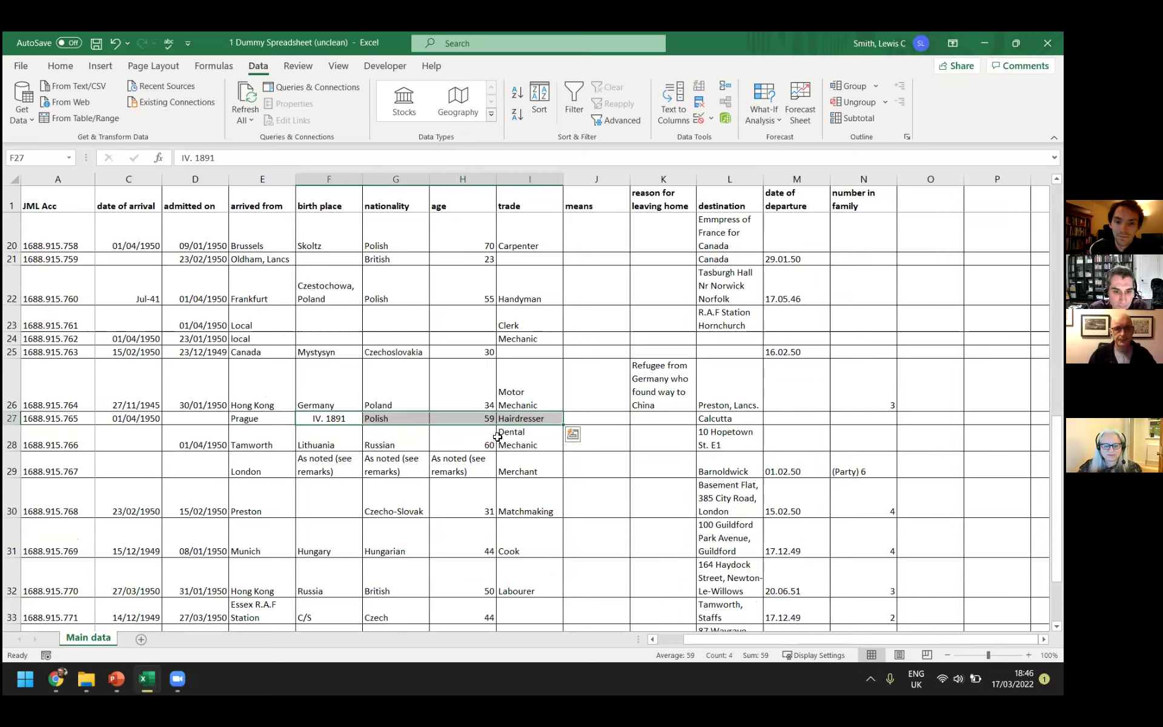
{"action": "left_click", "coordinate": [670, 438]}
{"action": "left_click_drag", "start_coordinate": [496, 422], "coordinate": [327, 418]}
{"action": "left_click", "coordinate": [55, 418]}
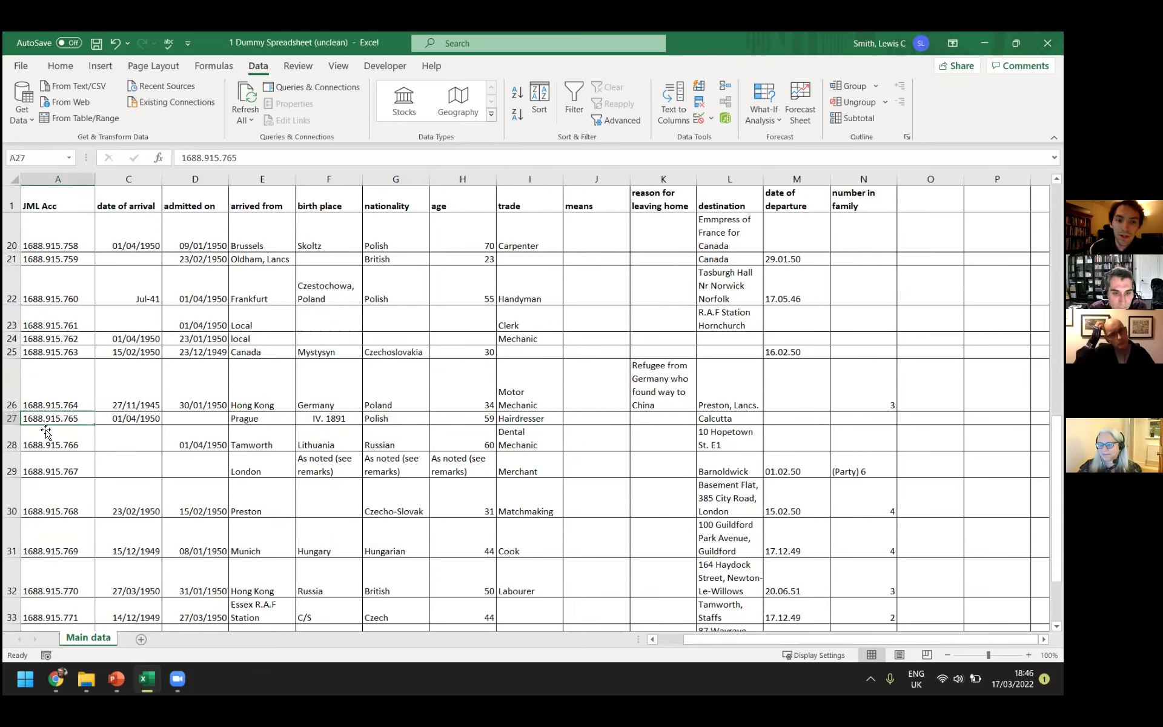
Highlight the entire row 27 with a yellow fill to flag the record
{"action": "left_click", "coordinate": [12, 418]}
{"action": "left_click", "coordinate": [61, 66]}
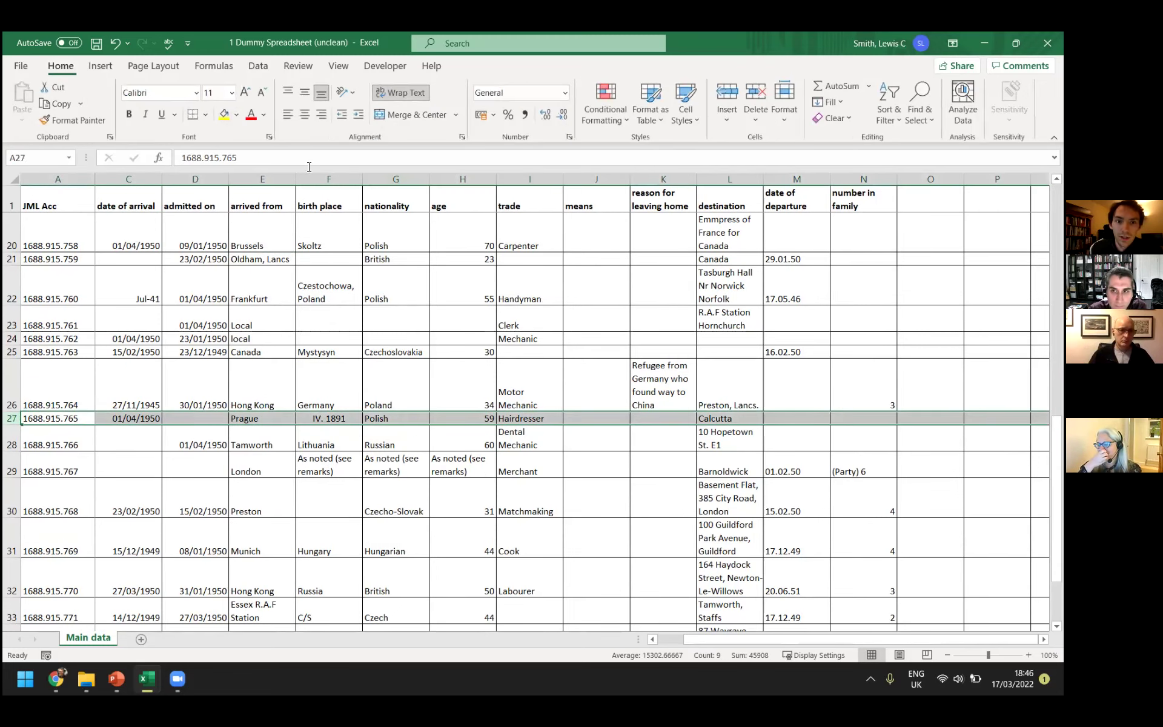
{"action": "left_click", "coordinate": [224, 114]}
{"action": "left_click", "coordinate": [477, 516]}
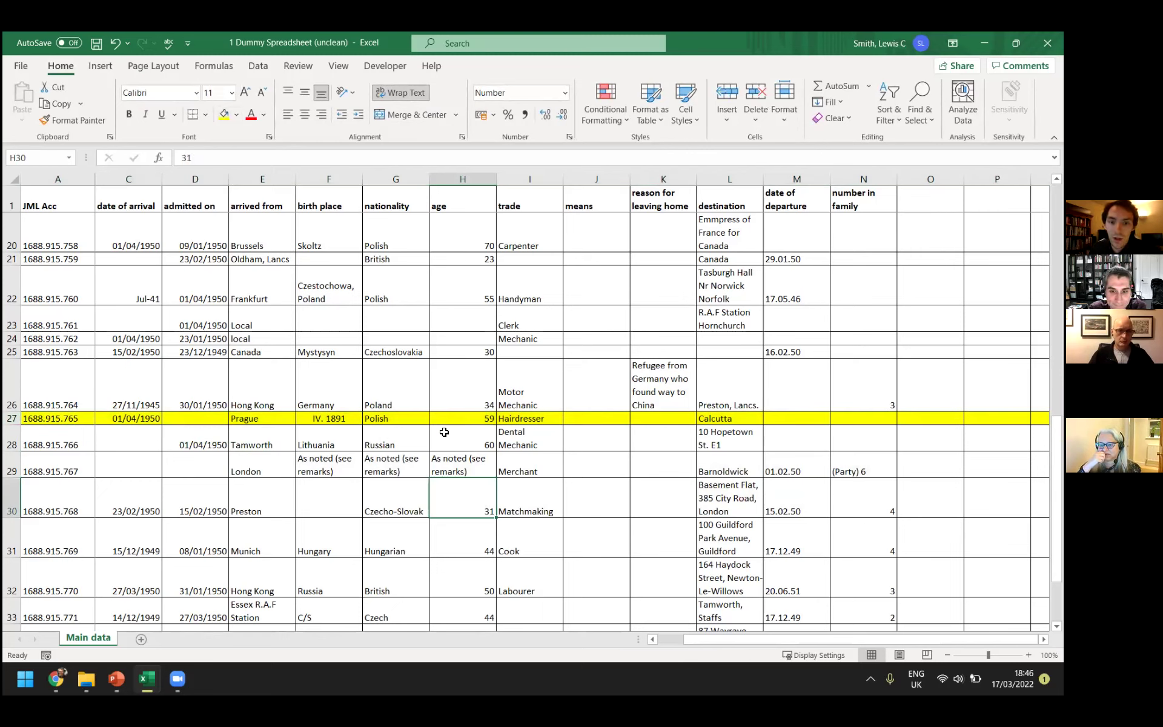
Examine the highlighted record in row 27, from its date of arrival across to its trade entry, against the surrounding records
{"action": "scroll", "coordinate": [493, 448], "scroll_direction": "up", "scroll_amount": 1}
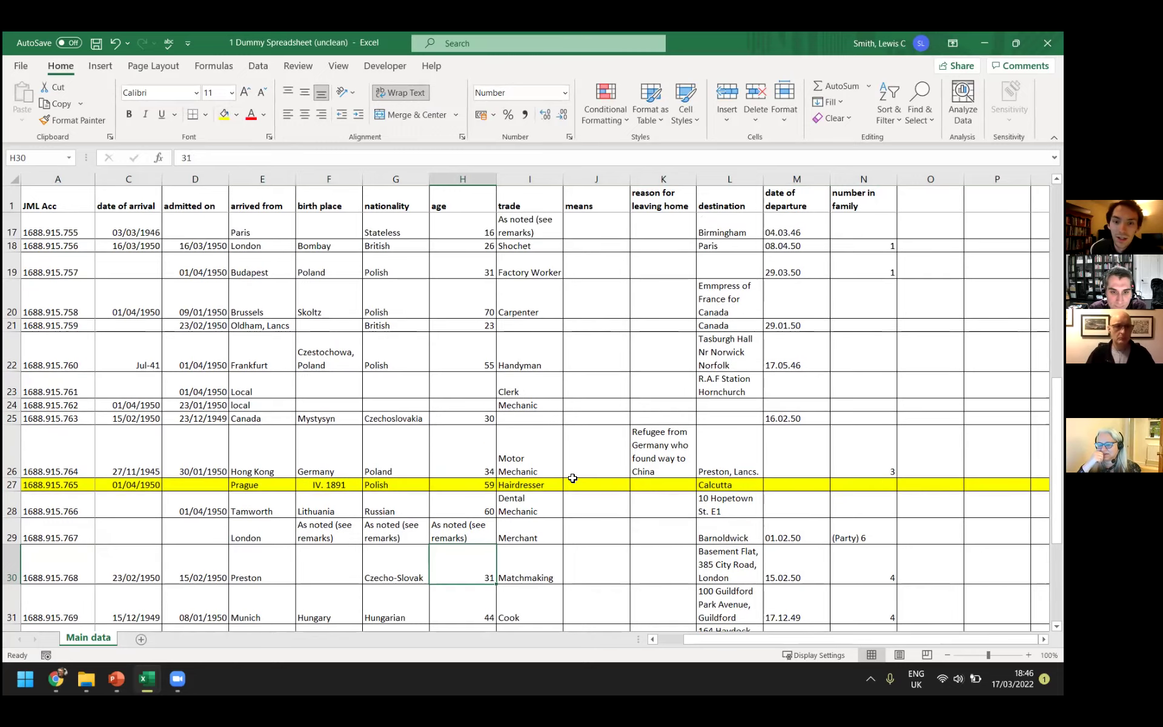
{"action": "scroll", "coordinate": [573, 478], "scroll_direction": "up", "scroll_amount": 3}
{"action": "scroll", "coordinate": [566, 445], "scroll_direction": "down", "scroll_amount": 2}
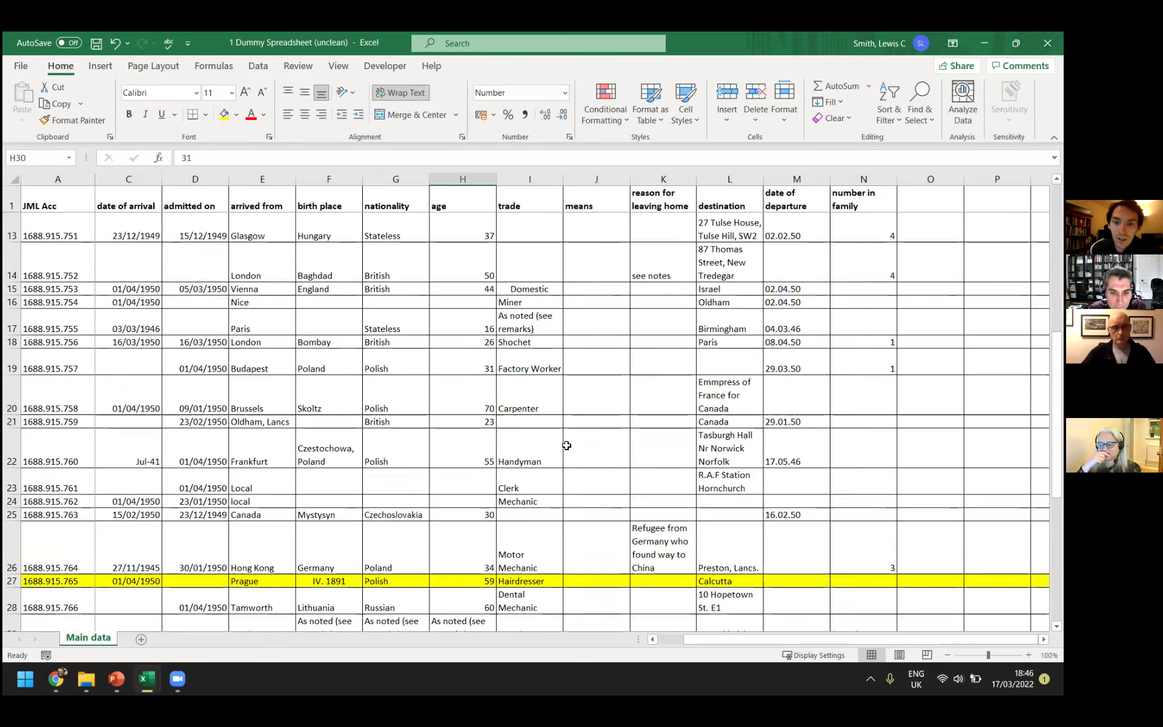
{"action": "scroll", "coordinate": [566, 445], "scroll_direction": "down", "scroll_amount": 2}
{"action": "left_click", "coordinate": [142, 419]}
{"action": "left_click_drag", "start_coordinate": [251, 422], "coordinate": [555, 419]}
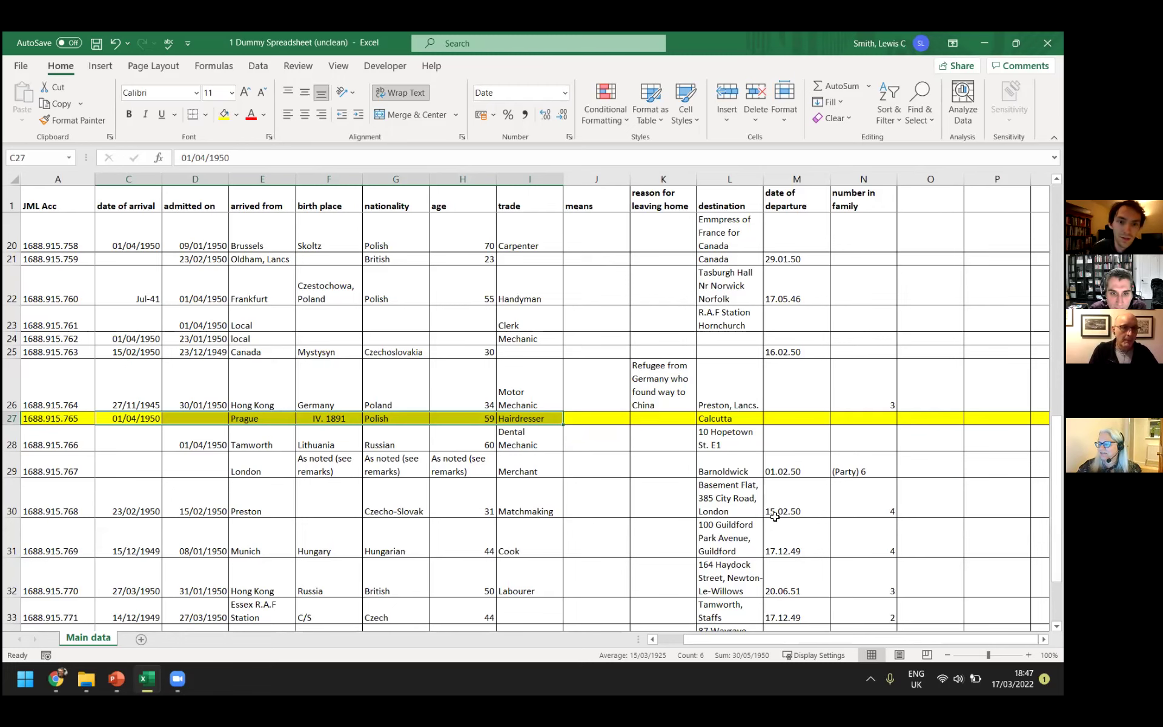
Examine the birth place and nationality entries of the record in row 22
{"action": "scroll", "coordinate": [353, 357], "scroll_direction": "up", "scroll_amount": 1}
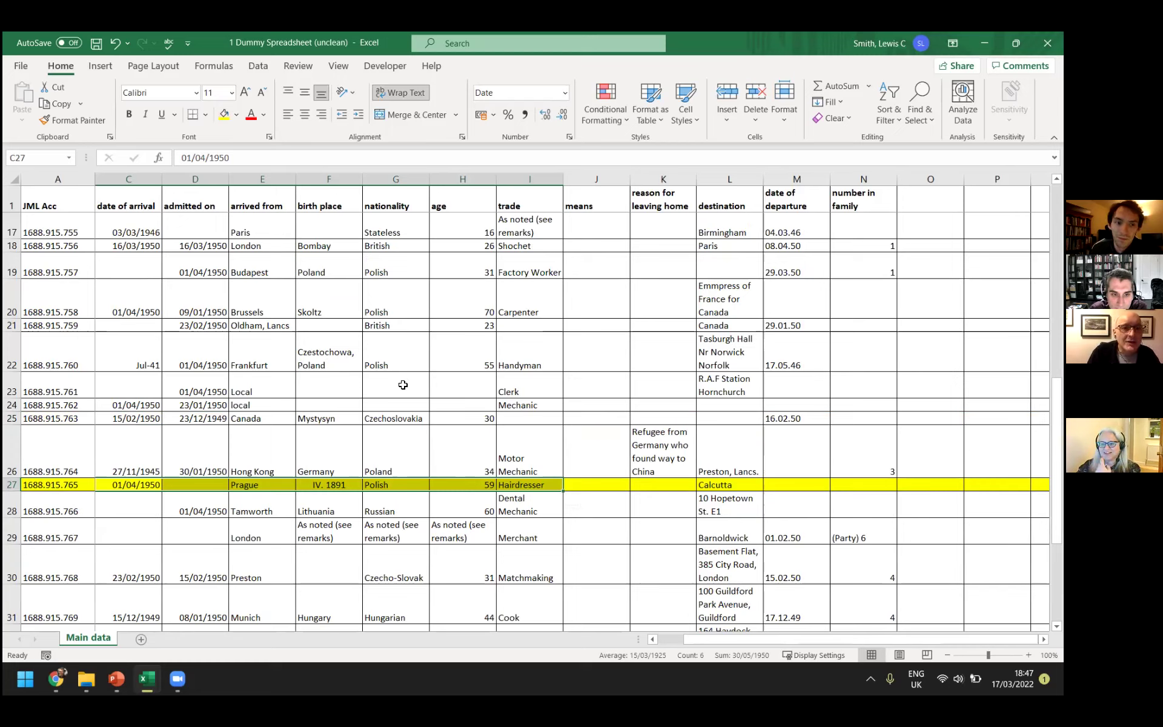
{"action": "left_click_drag", "start_coordinate": [324, 356], "coordinate": [372, 363]}
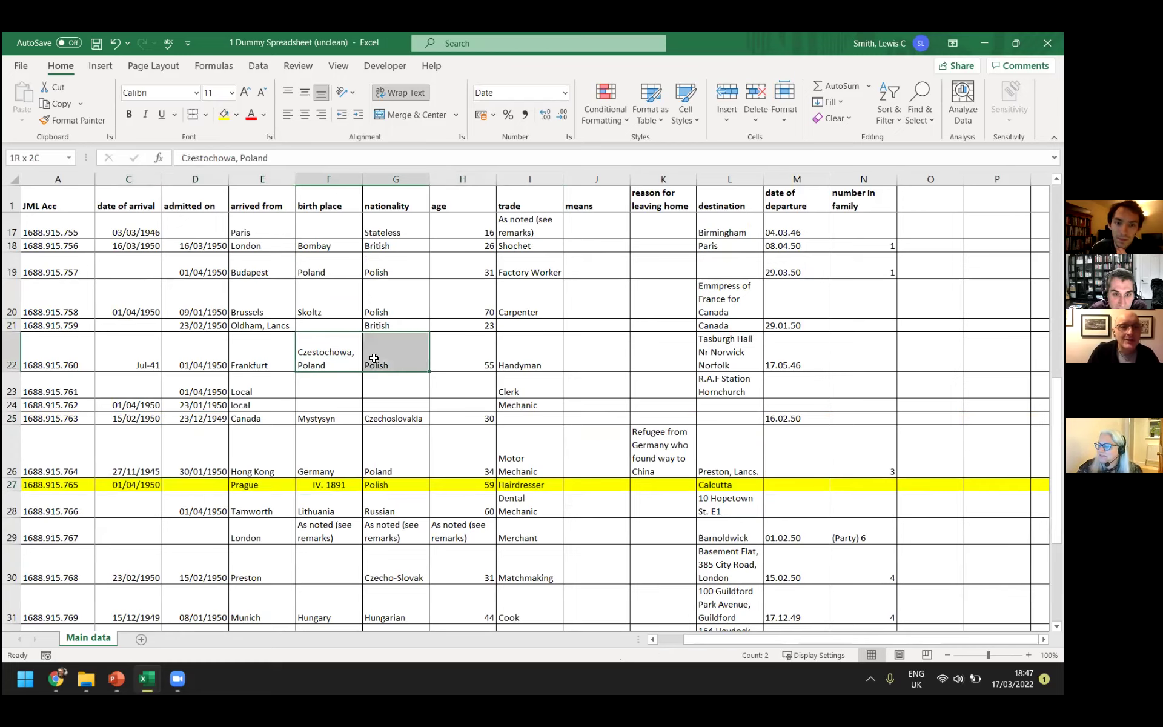
{"action": "left_click", "coordinate": [316, 354]}
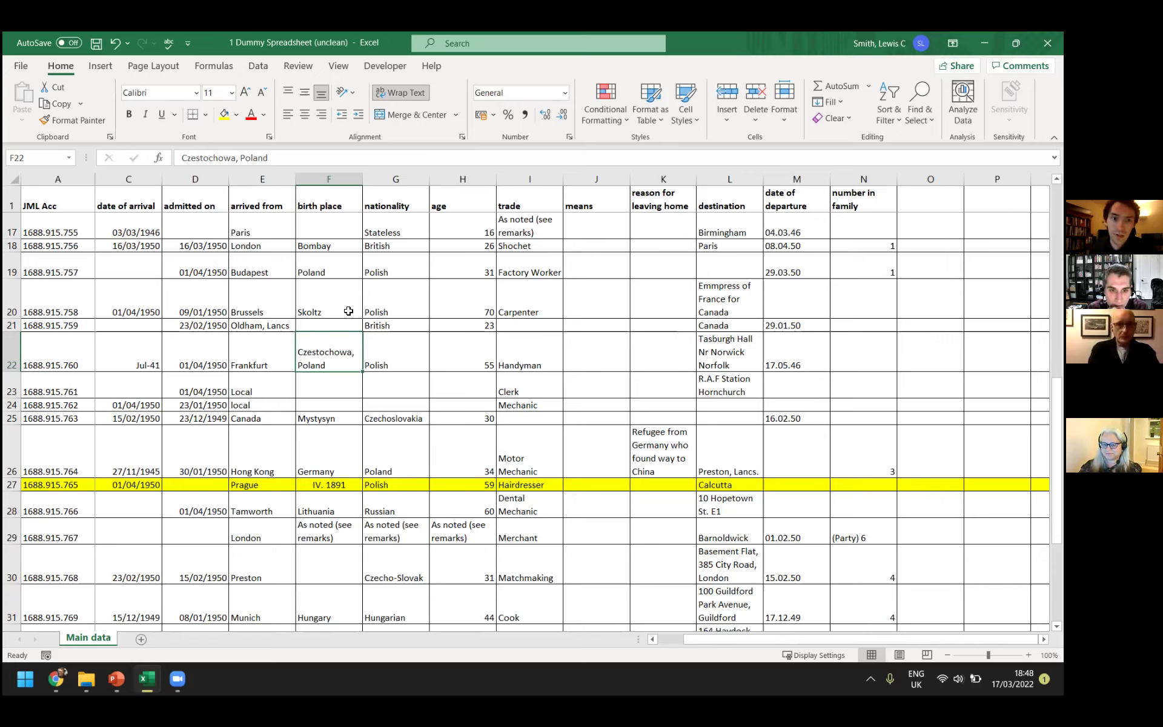
Insert a blank column directly before the arrived from column
{"action": "left_click", "coordinate": [270, 232]}
{"action": "right_click", "coordinate": [262, 180]}
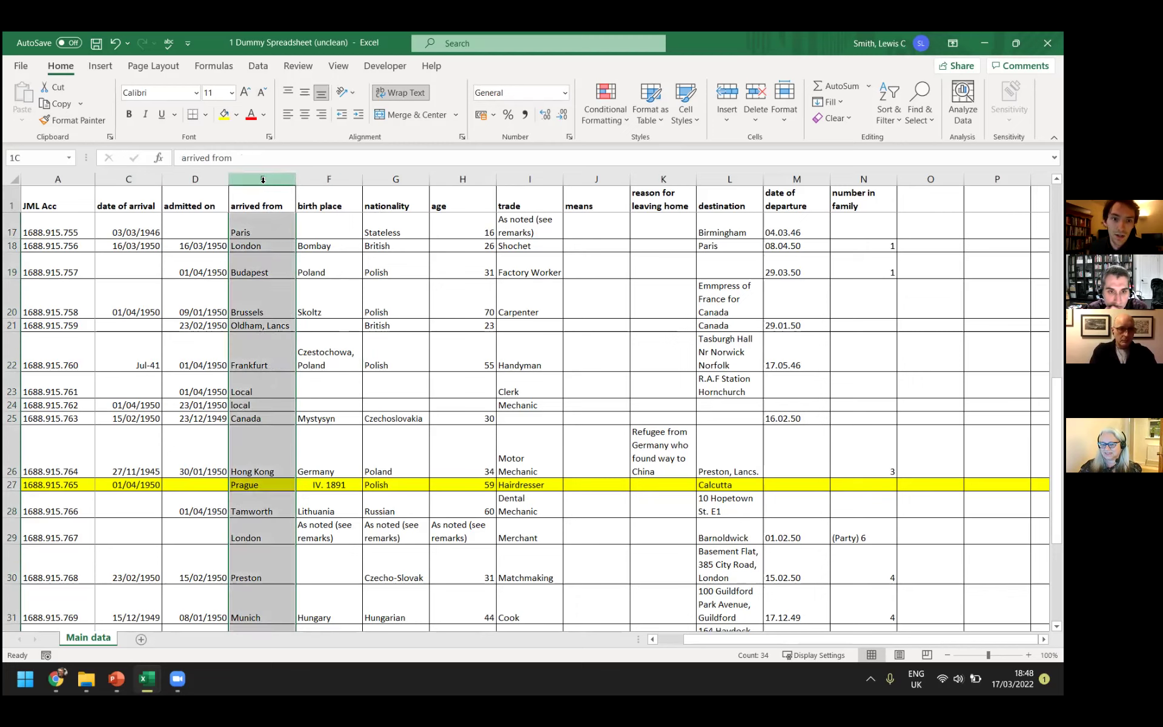
{"action": "left_click", "coordinate": [320, 302]}
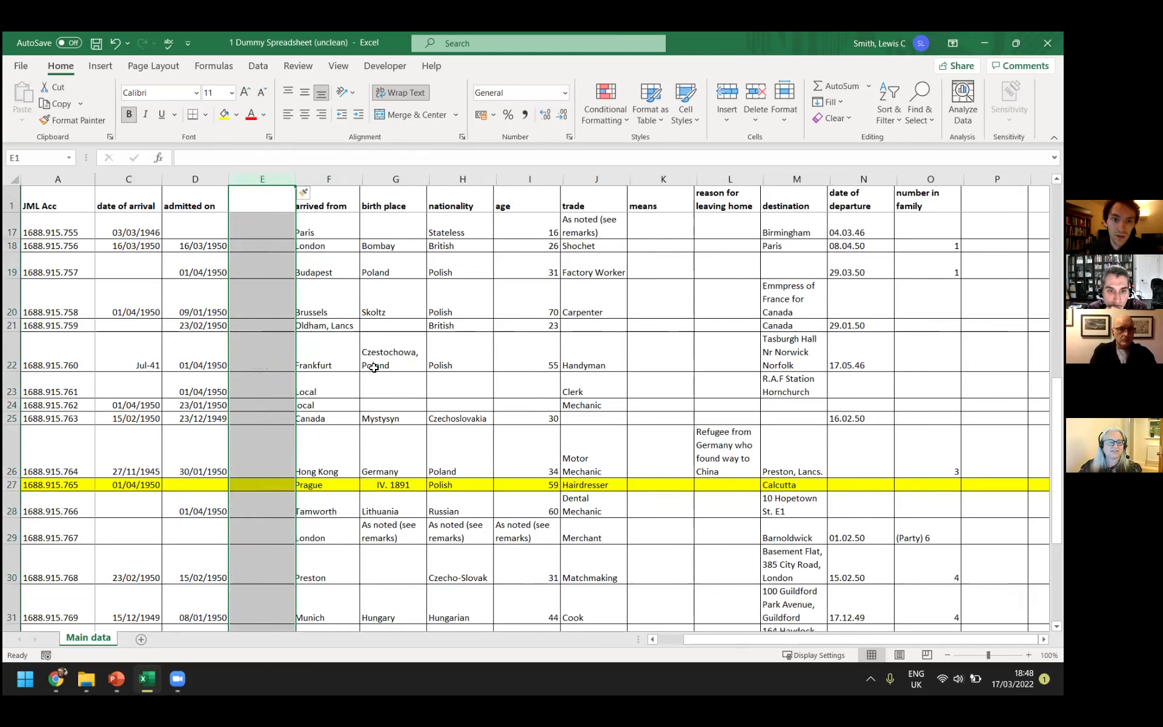
Enter England in cell E3 of the new column as the nation for the London record
{"action": "scroll", "coordinate": [281, 261], "scroll_direction": "up", "scroll_amount": 3}
{"action": "scroll", "coordinate": [280, 281], "scroll_direction": "up", "scroll_amount": 3}
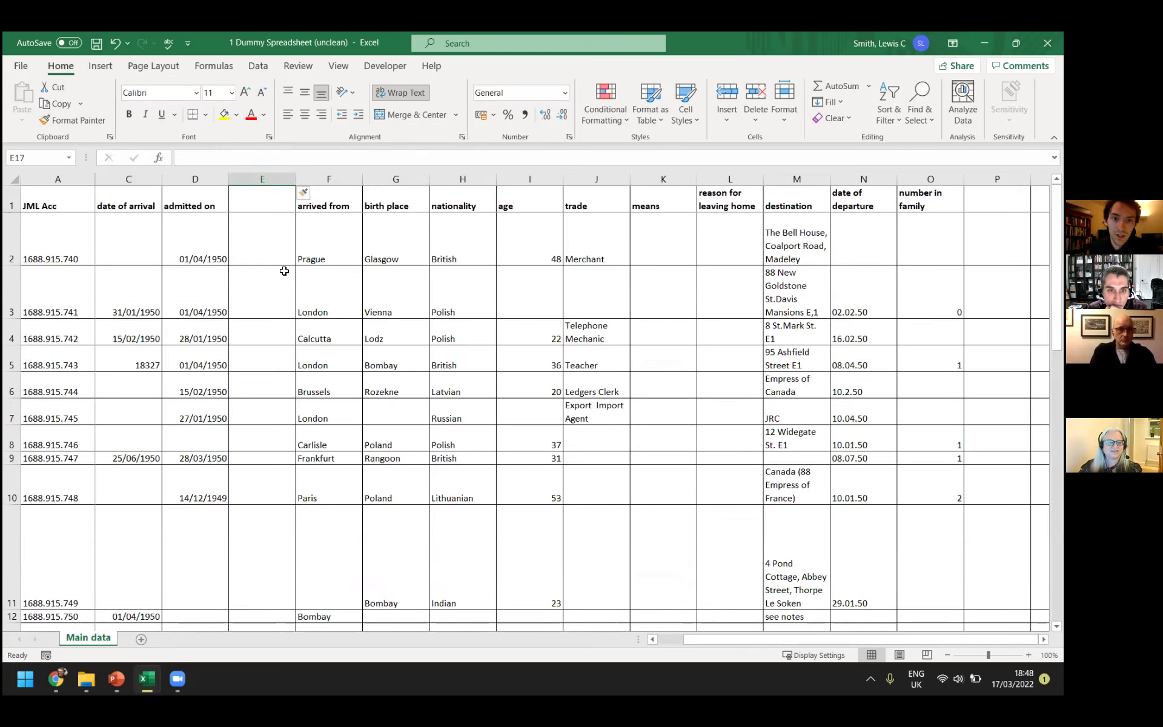
{"action": "left_click", "coordinate": [280, 231]}
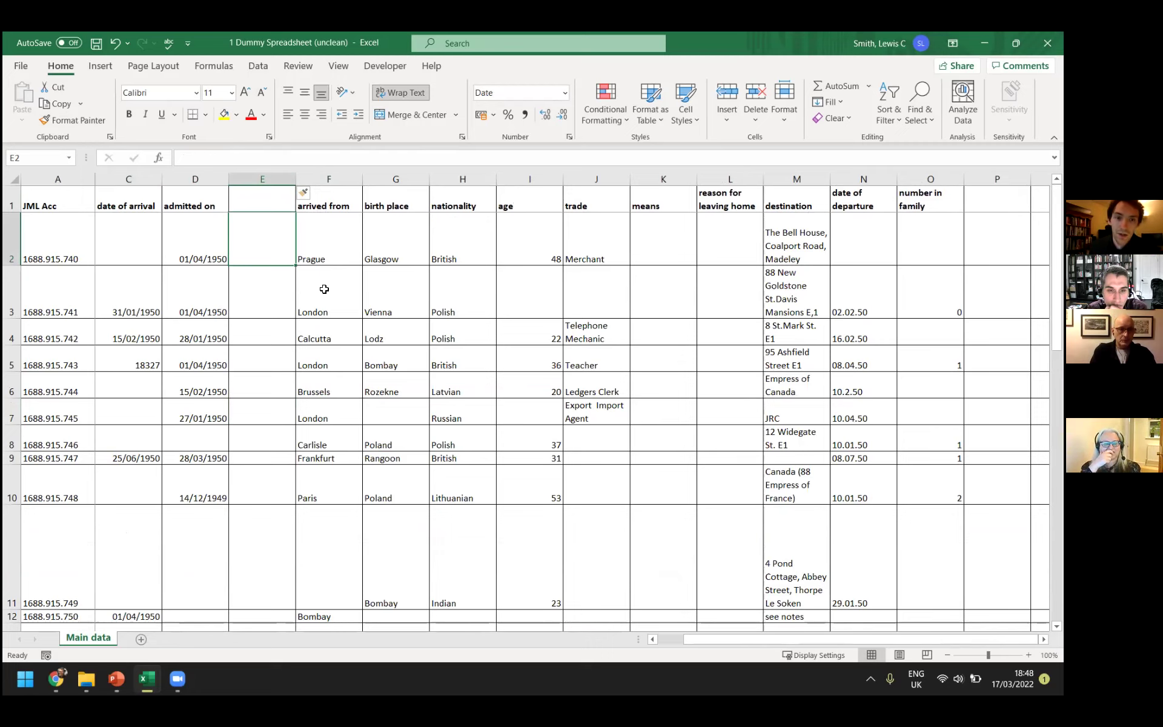
{"action": "left_click", "coordinate": [299, 300]}
{"action": "left_click", "coordinate": [276, 305]}
{"action": "type", "text": "England"}
{"action": "key", "text": "Return"}
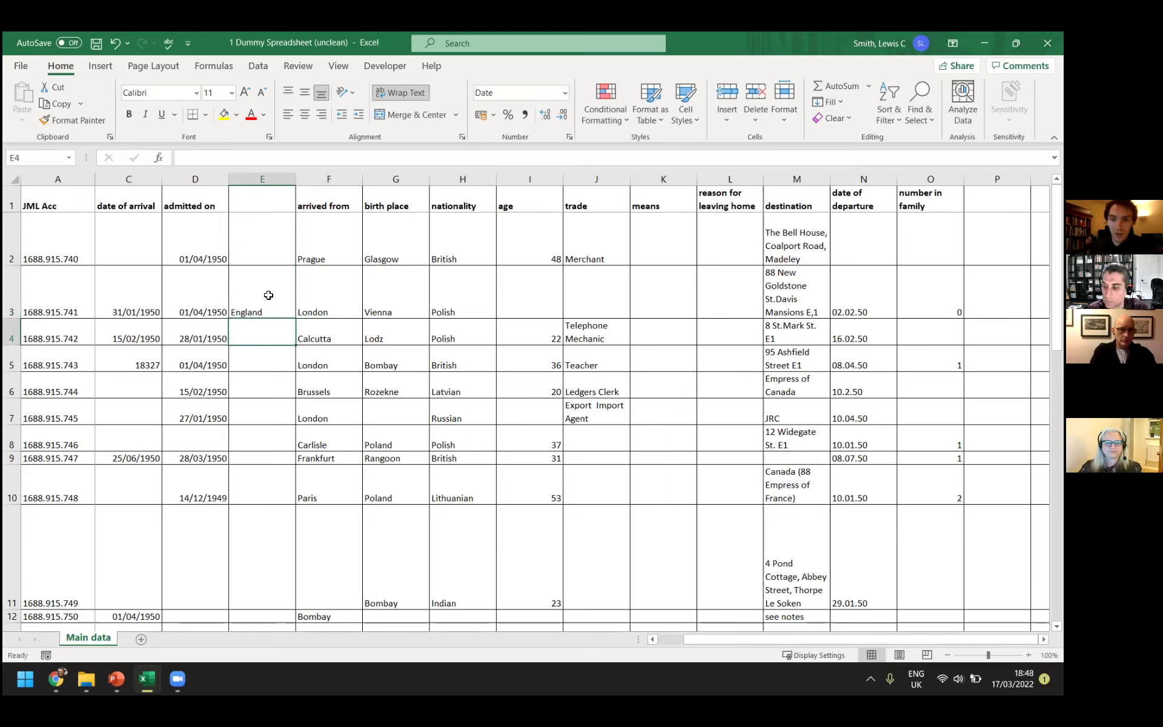
Look through the arrived from entries down the sheet for places that need a matching nation, and return to the first records
{"action": "scroll", "coordinate": [354, 334], "scroll_direction": "down", "scroll_amount": 2}
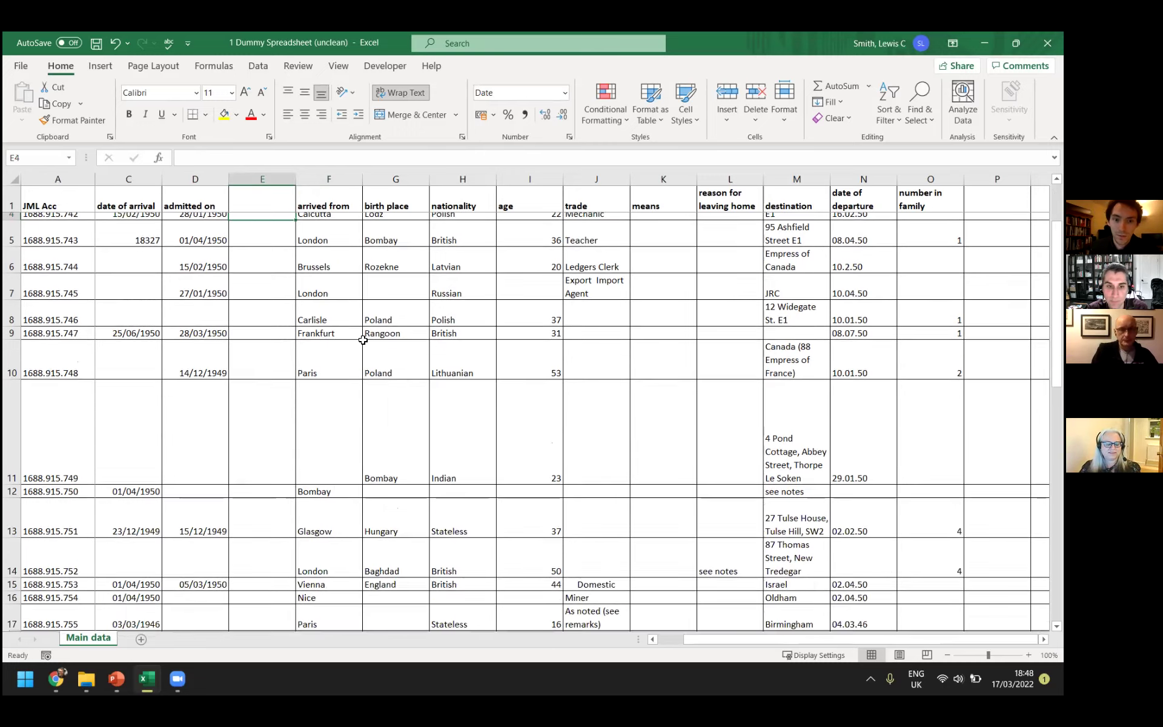
{"action": "scroll", "coordinate": [355, 510], "scroll_direction": "up", "scroll_amount": 2}
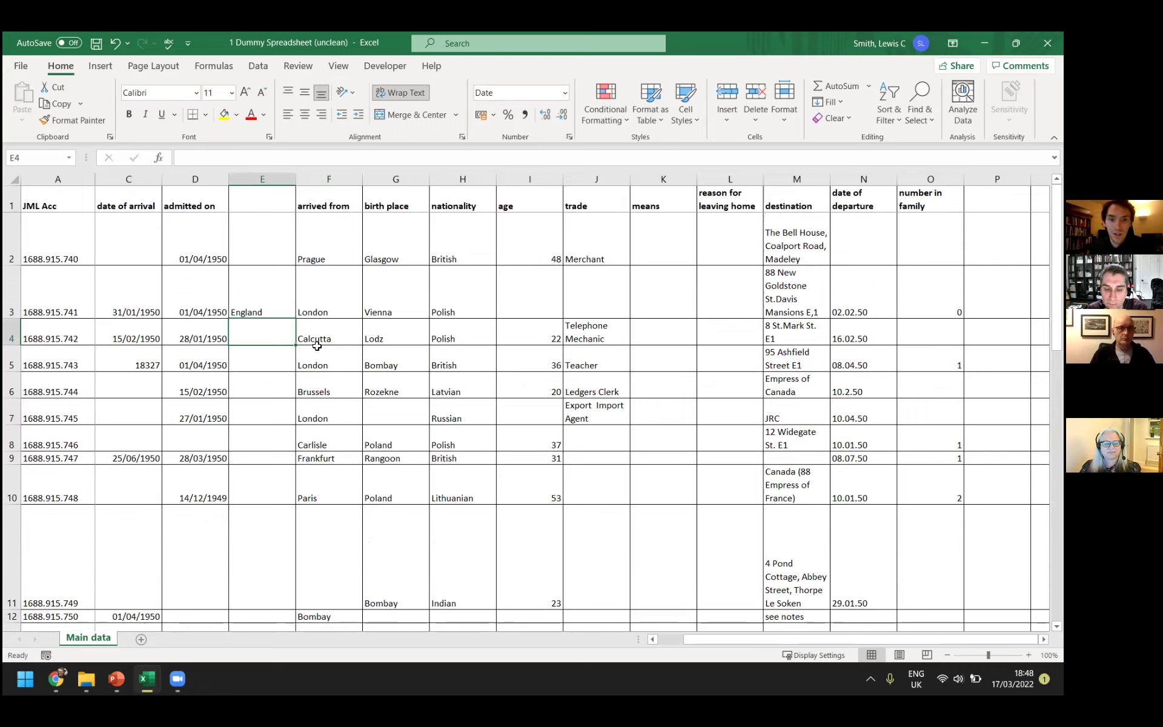
{"action": "scroll", "coordinate": [336, 391], "scroll_direction": "down", "scroll_amount": 2}
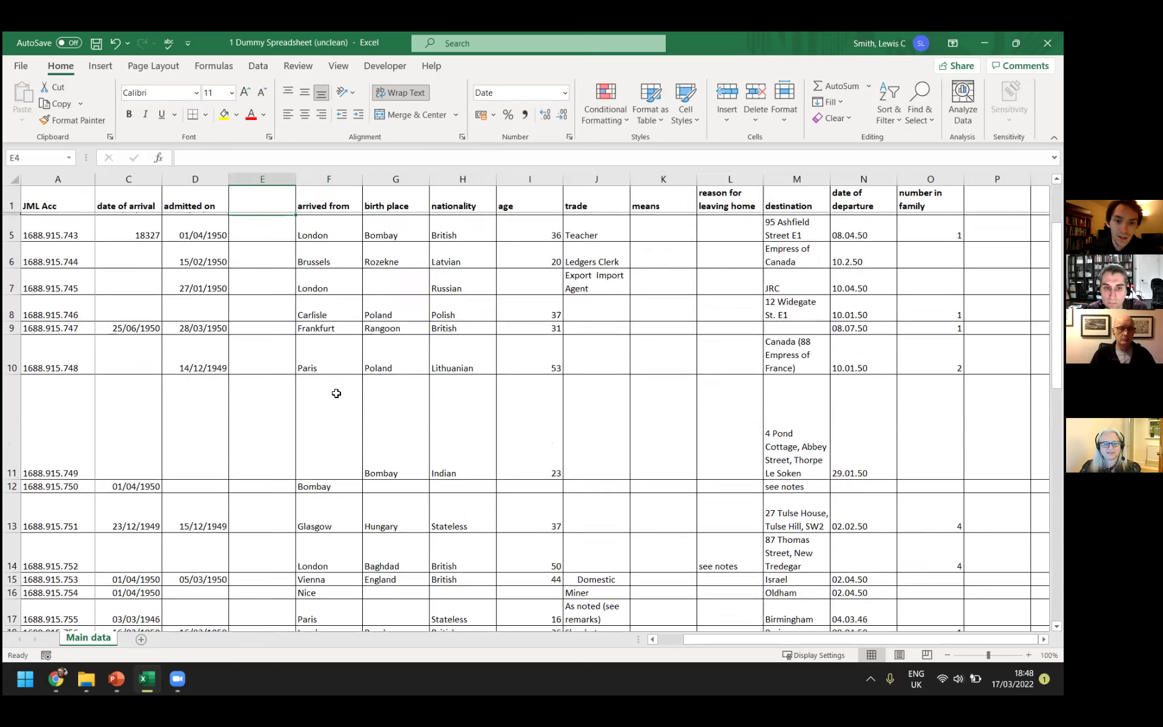
{"action": "scroll", "coordinate": [336, 393], "scroll_direction": "up", "scroll_amount": 2}
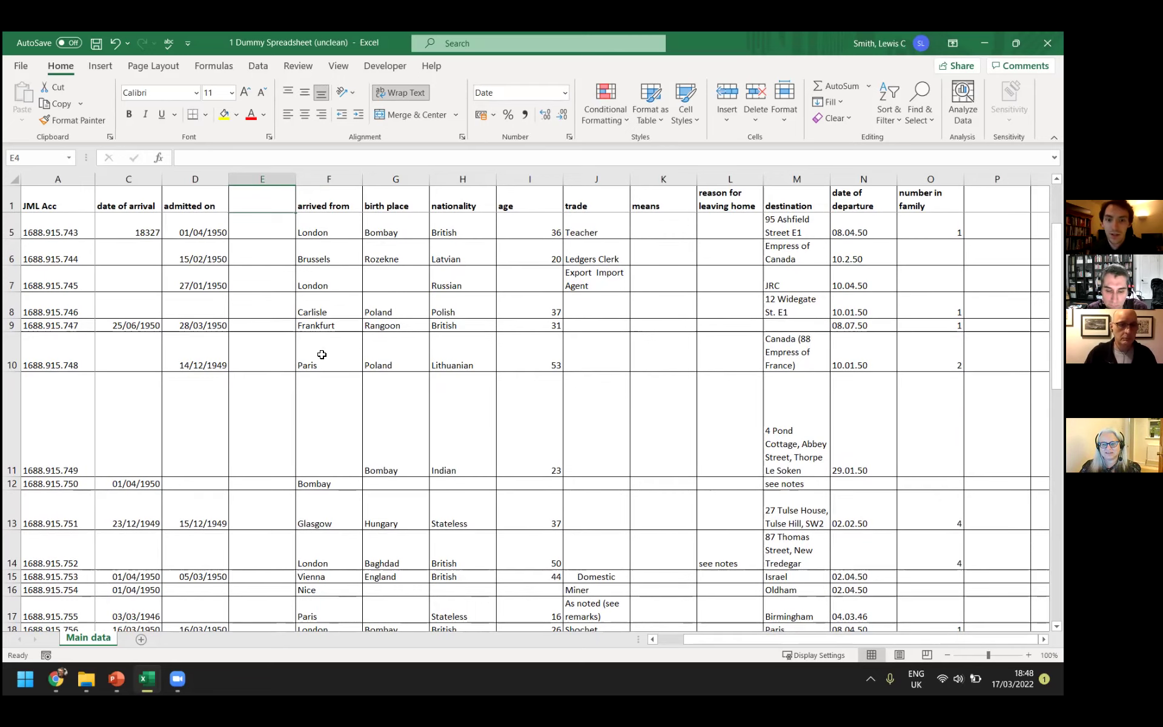
{"action": "scroll", "coordinate": [321, 354], "scroll_direction": "down", "scroll_amount": 4}
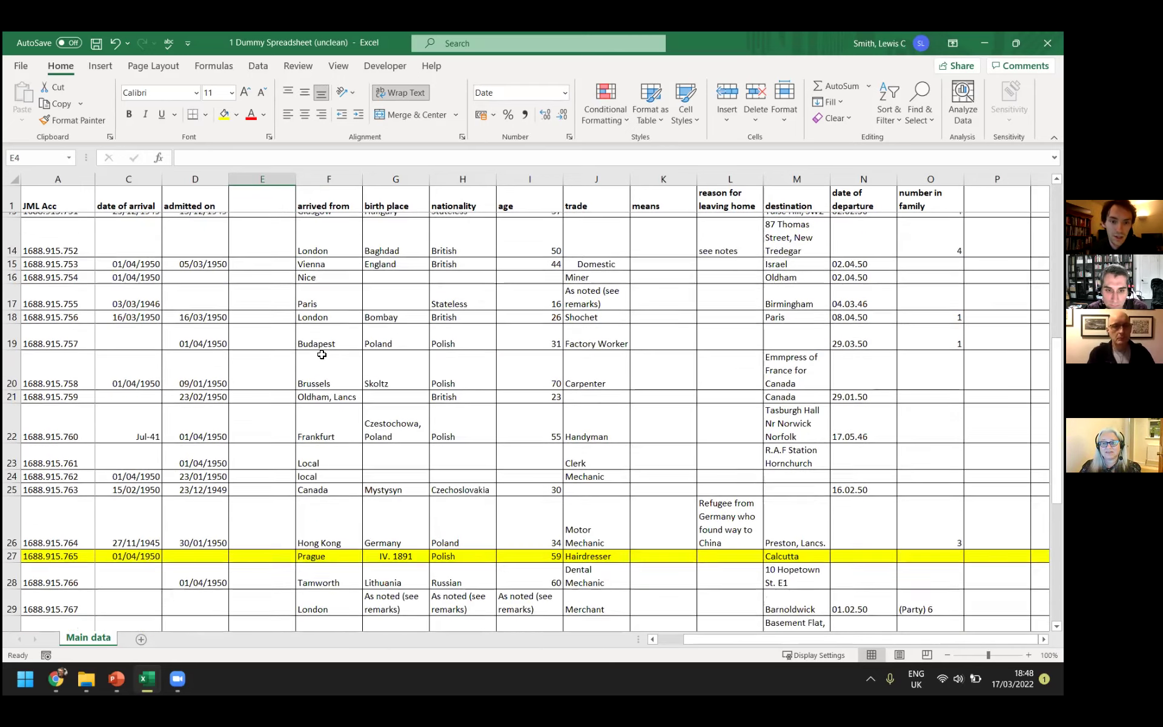
{"action": "scroll", "coordinate": [375, 409], "scroll_direction": "down", "scroll_amount": 1}
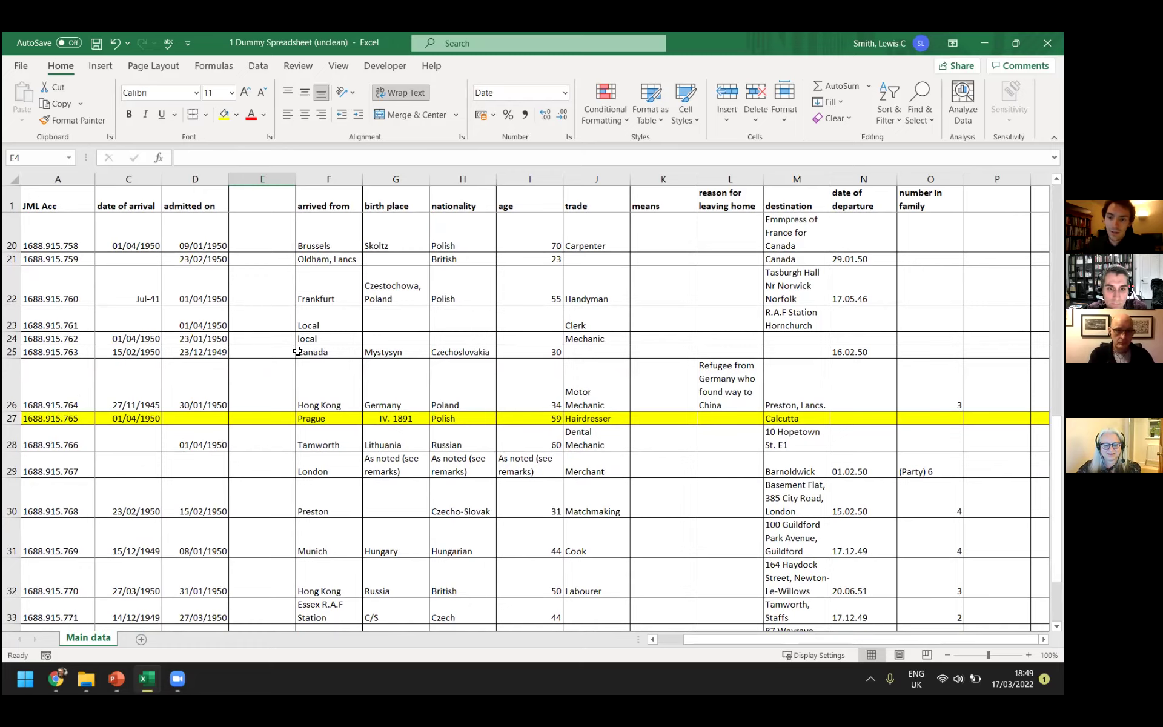
{"action": "scroll", "coordinate": [297, 351], "scroll_direction": "down", "scroll_amount": 2}
{"action": "scroll", "coordinate": [315, 350], "scroll_direction": "up", "scroll_amount": 1}
{"action": "scroll", "coordinate": [320, 349], "scroll_direction": "up", "scroll_amount": 7}
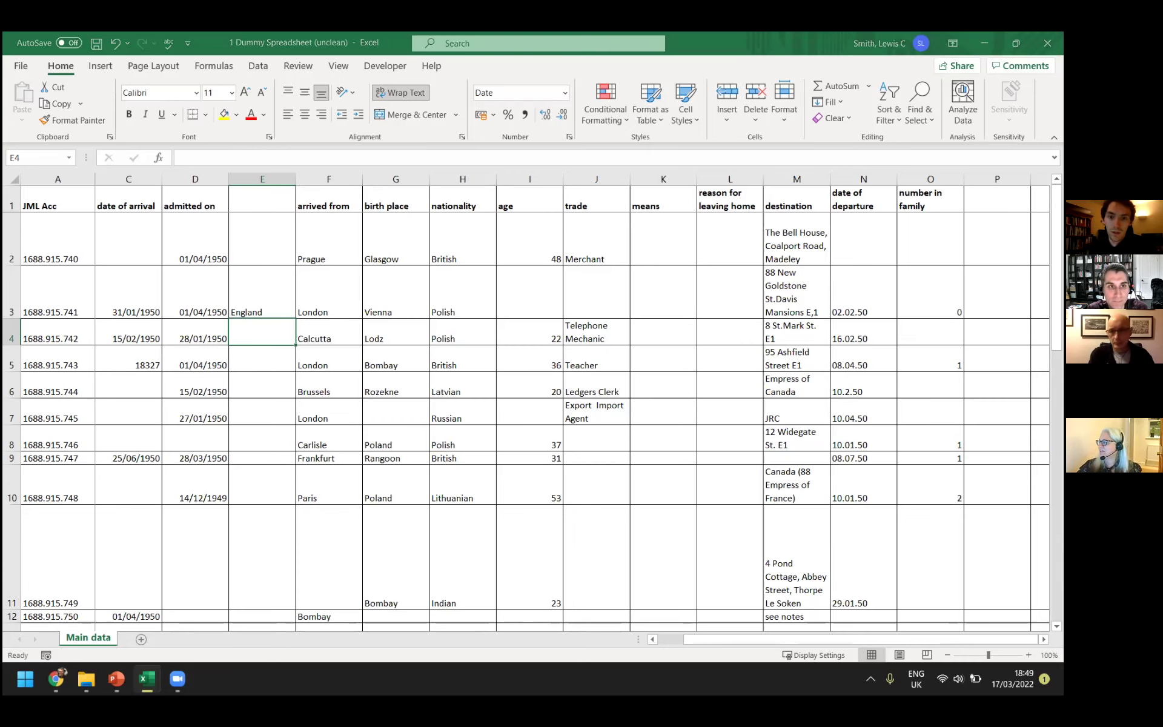
Switch to the 2 Dummy Spreadsheet (clean) workbook and show its Main data sheet
{"action": "key", "text": "alt+Tab"}
{"action": "left_click", "coordinate": [371, 353]}
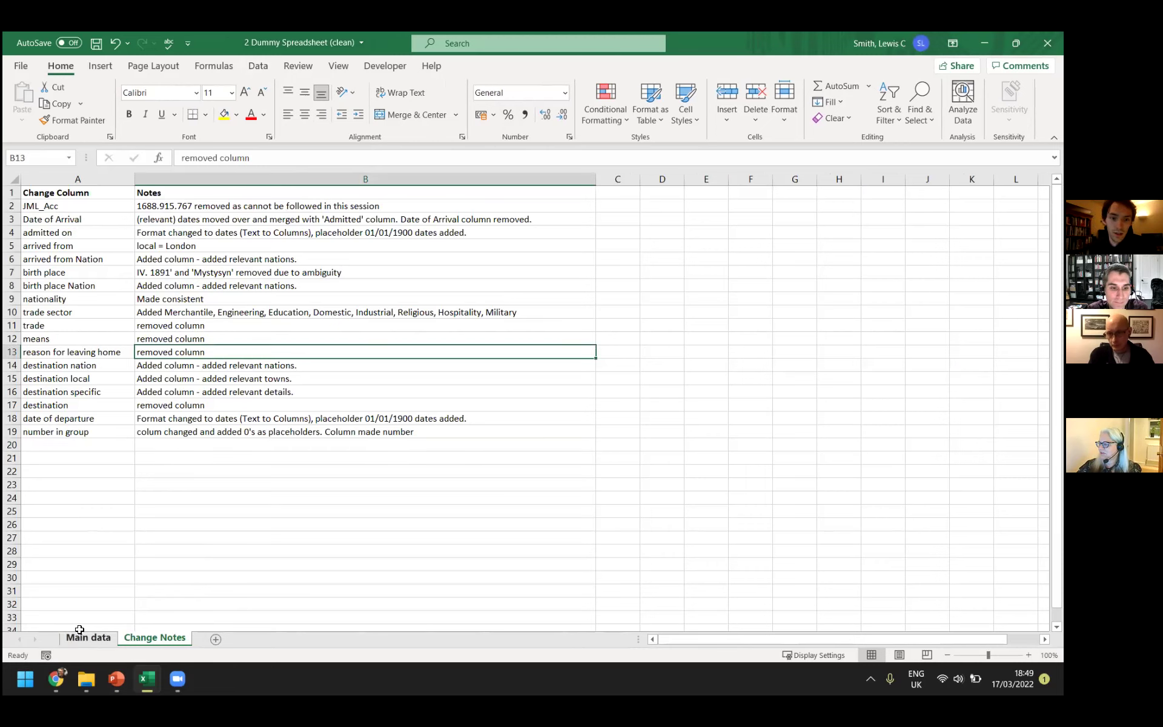
{"action": "left_click", "coordinate": [82, 636]}
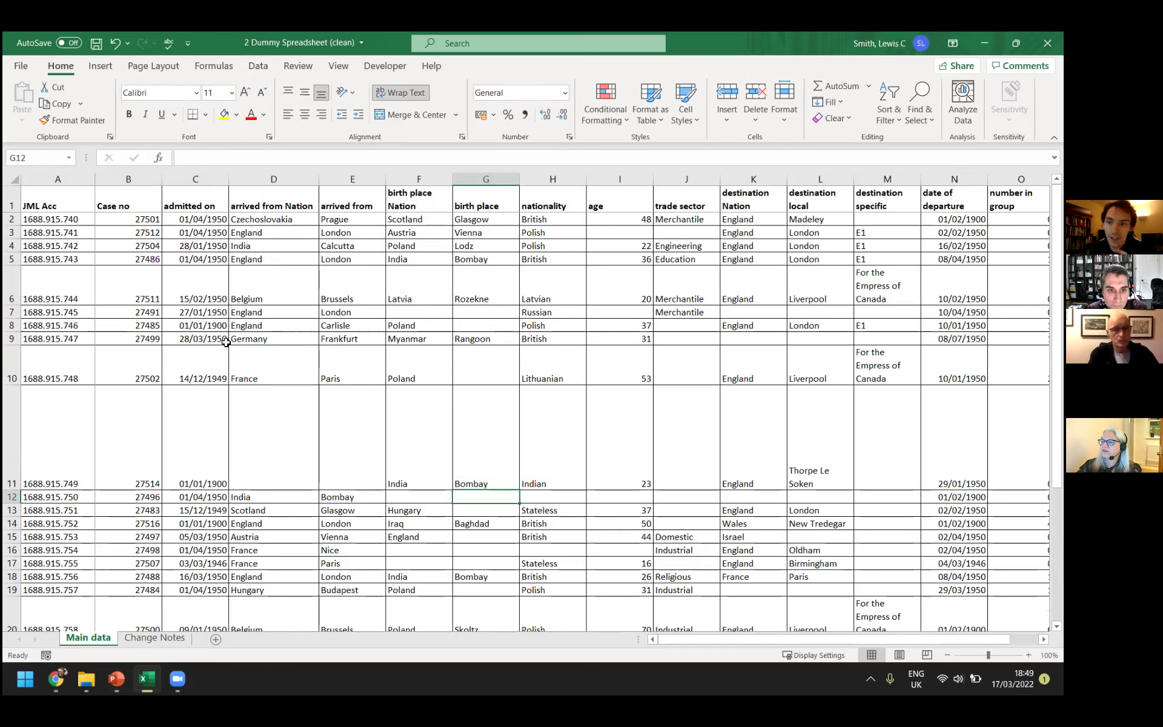
Review the cleaning notes for each changed column on the Change Notes sheet
{"action": "left_click", "coordinate": [171, 638]}
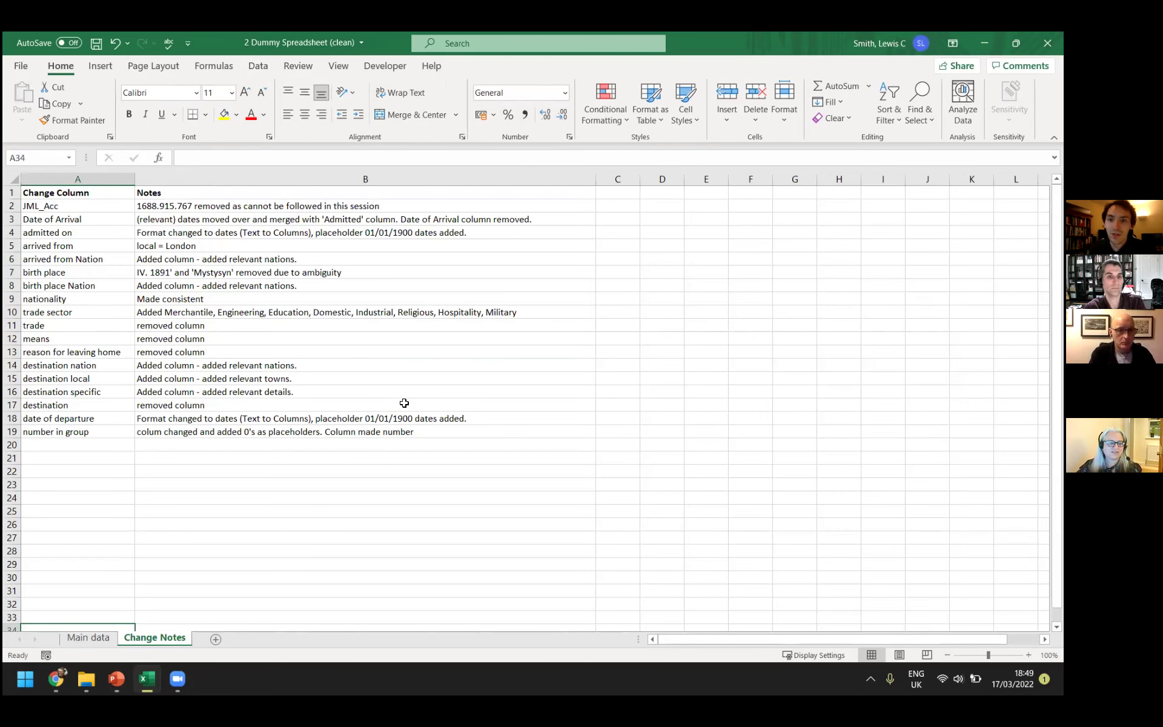
{"action": "left_click_drag", "start_coordinate": [267, 209], "coordinate": [255, 431]}
{"action": "left_click", "coordinate": [255, 485]}
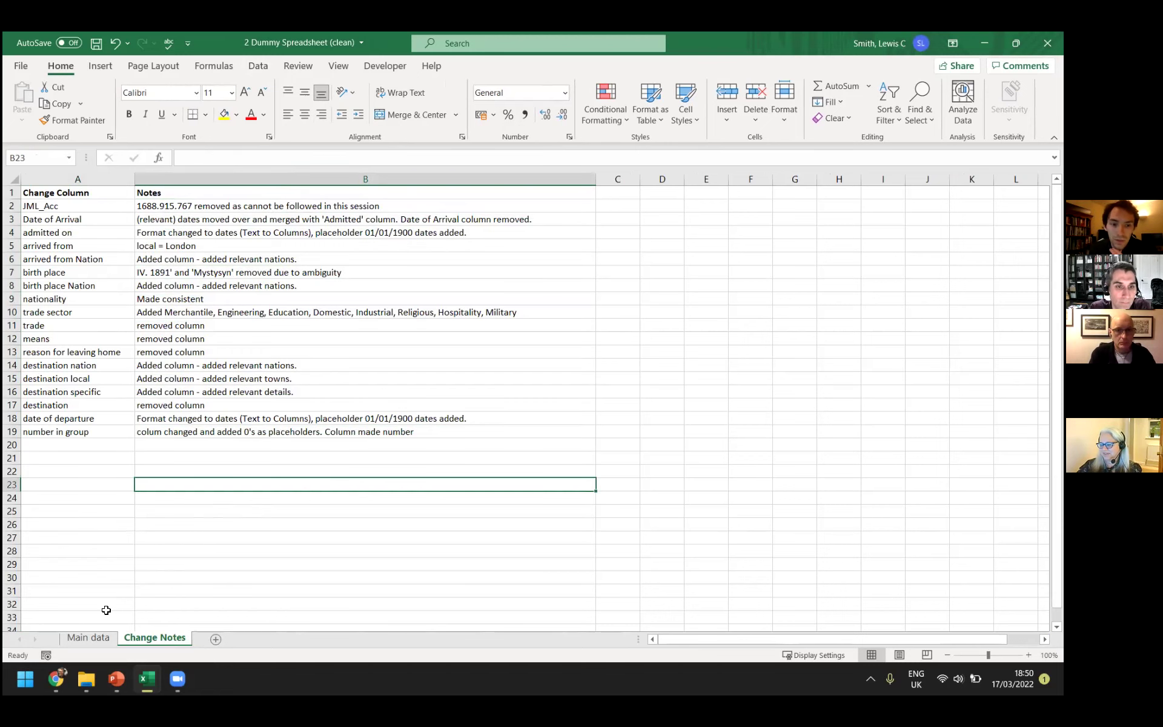
Return to the Main data sheet and examine the arrived from Nation and arrived from columns
{"action": "left_click", "coordinate": [91, 637]}
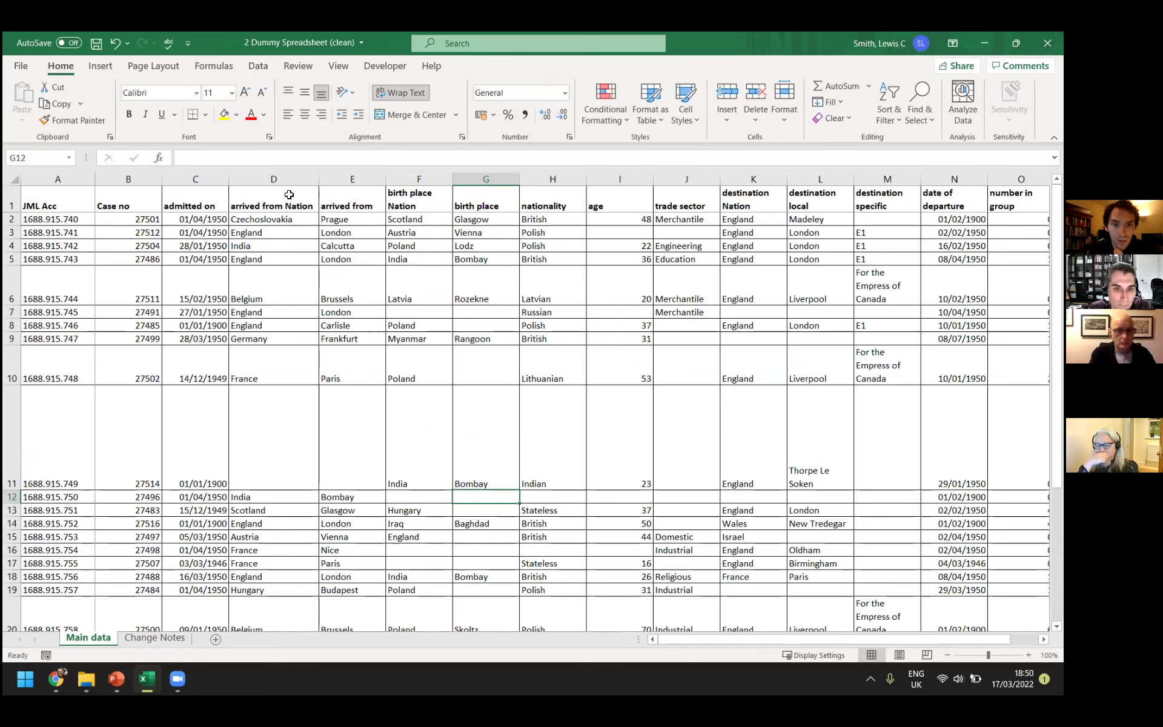
{"action": "left_click_drag", "start_coordinate": [303, 202], "coordinate": [351, 517]}
{"action": "left_click", "coordinate": [345, 456]}
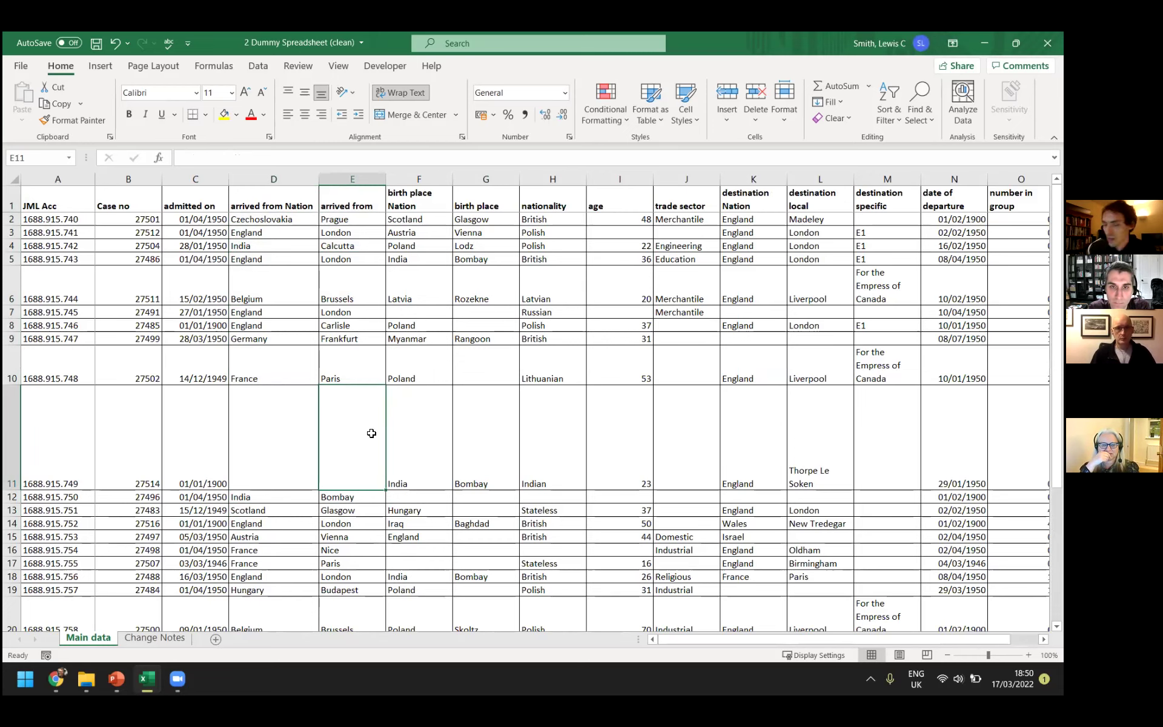
Switch to Chrome and show the geocoding demo map on the Geocoding API overview page
{"action": "left_click", "coordinate": [64, 678]}
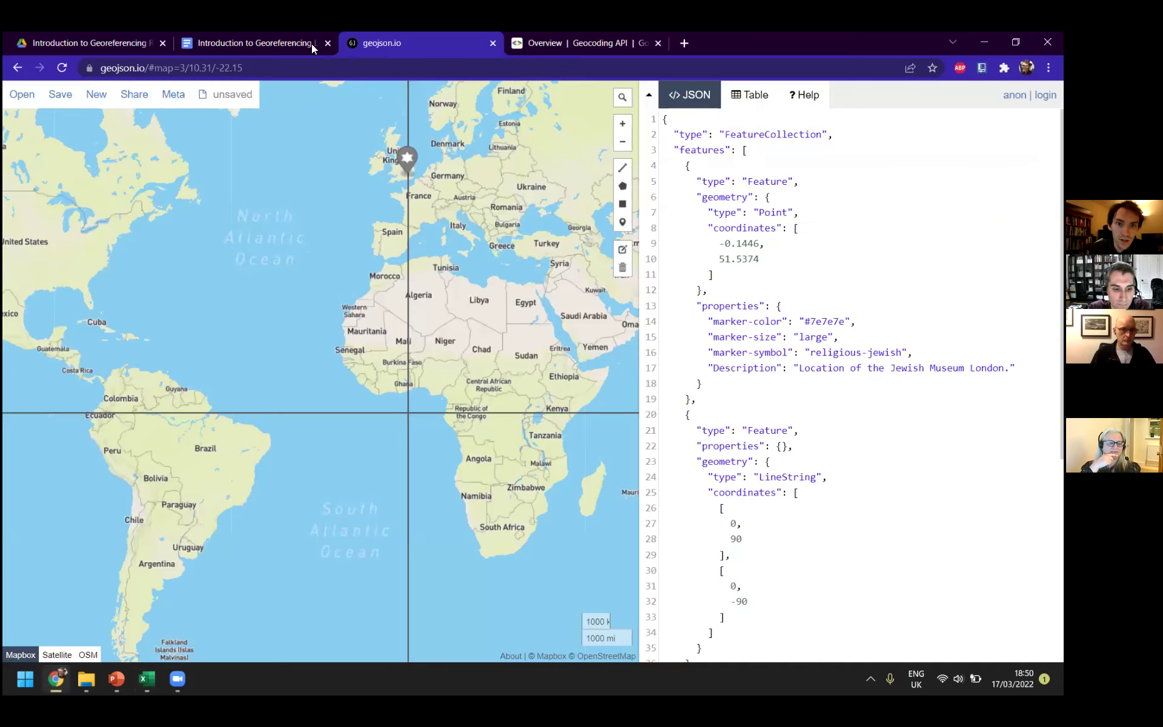
{"action": "left_click", "coordinate": [575, 43]}
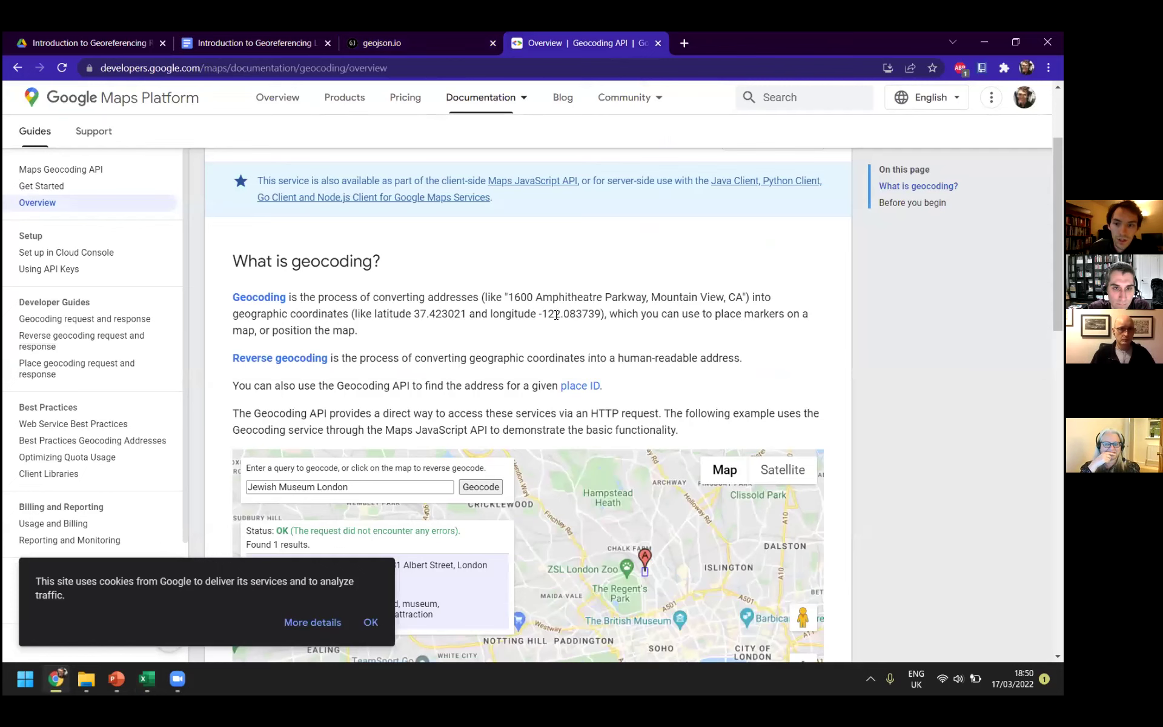
{"action": "scroll", "coordinate": [830, 291], "scroll_direction": "down", "scroll_amount": 3}
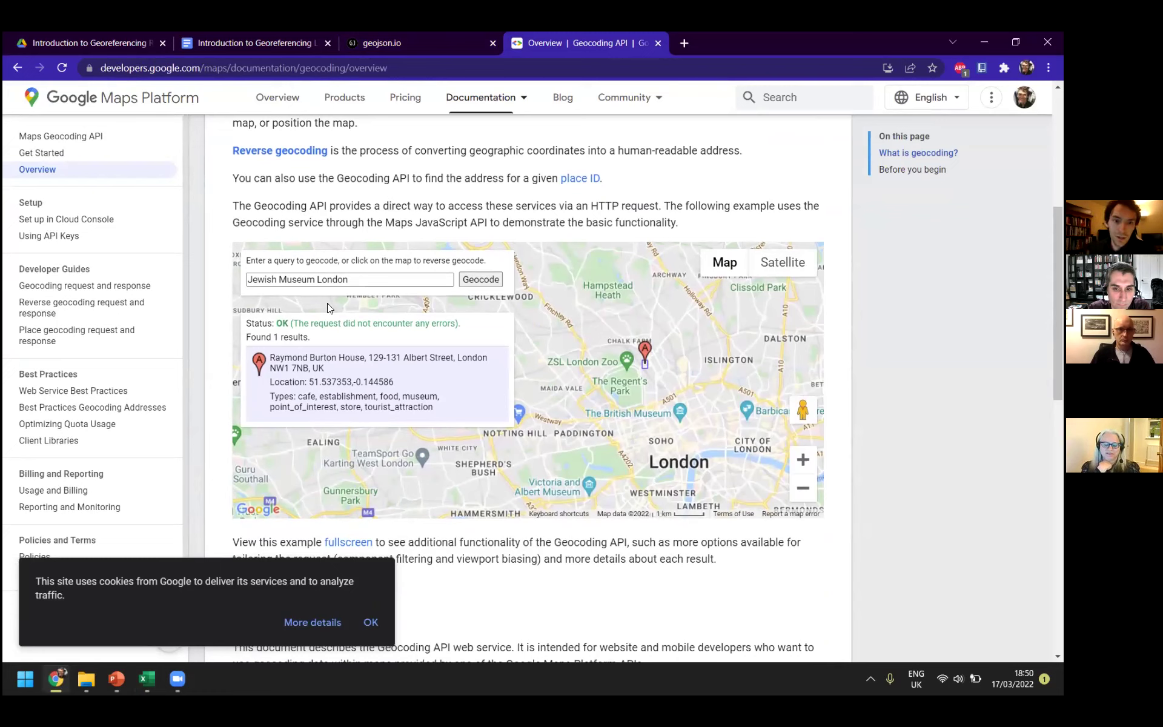
Clear the Jewish Museum London query from the geocoding demo and submit the empty query
{"action": "triple_click", "coordinate": [389, 278]}
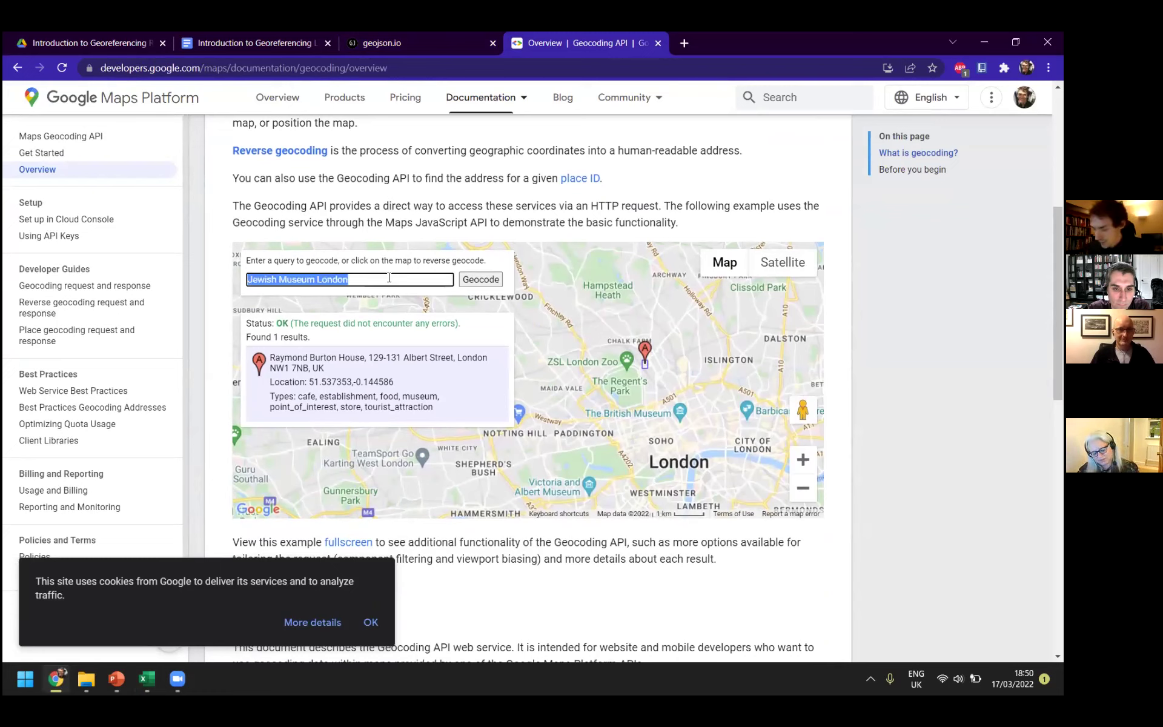
{"action": "type", "text": "E"}
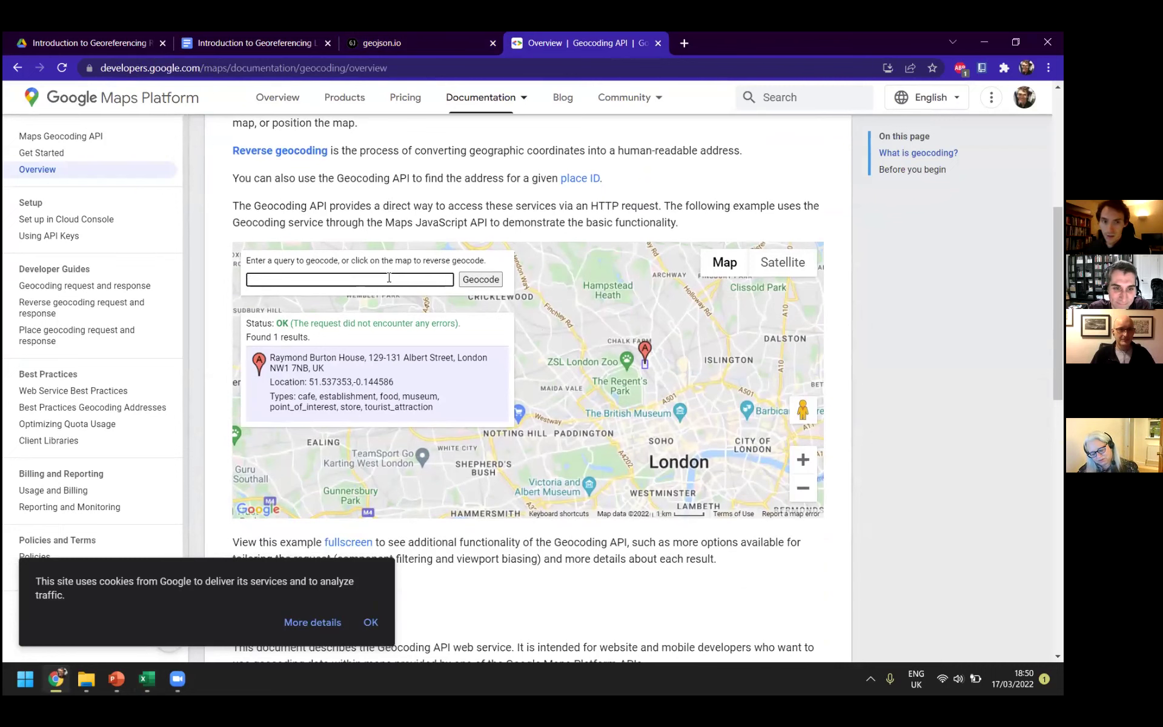
{"action": "key", "text": "Return"}
{"action": "key", "text": "Return"}
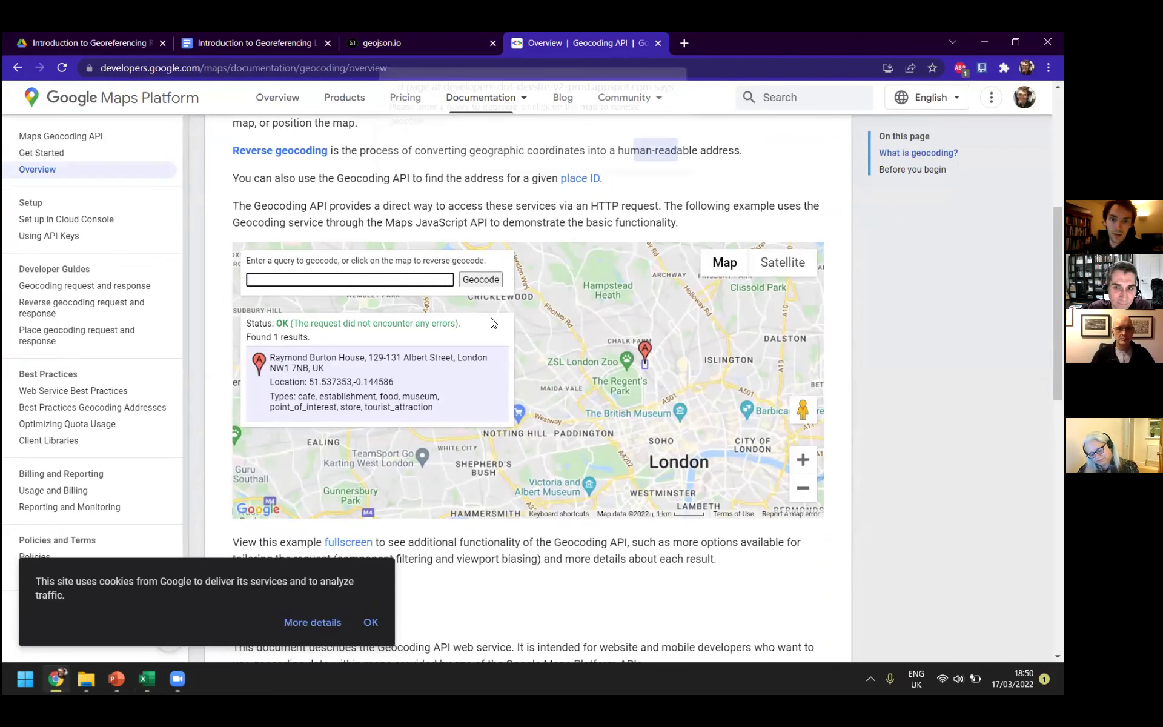
Geocode England in the demo map and trim the query text to england
{"action": "scroll", "coordinate": [401, 280], "scroll_direction": "up", "scroll_amount": 2}
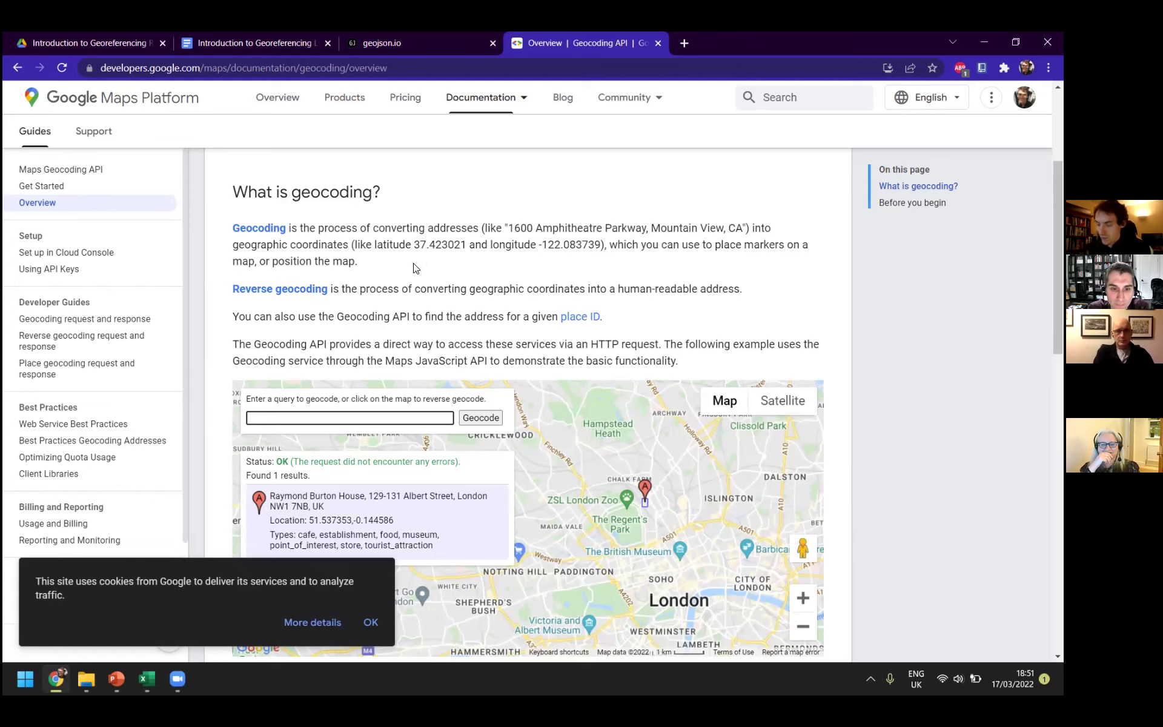
{"action": "type", "text": "england]#"}
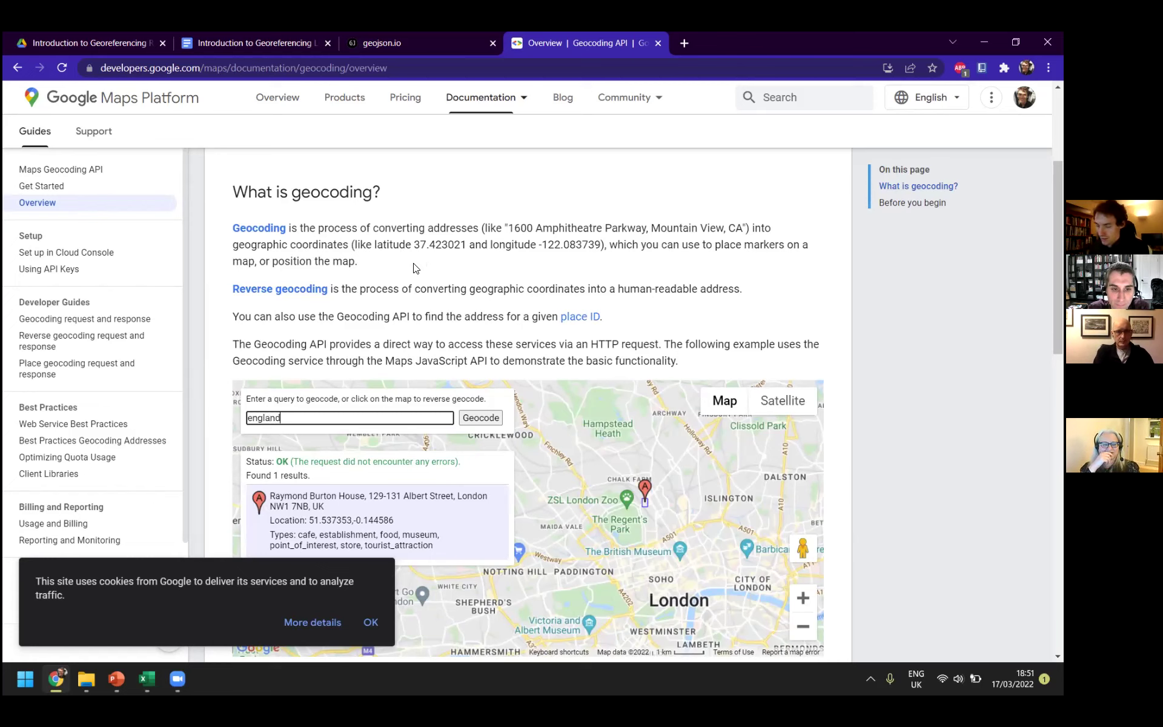
{"action": "key", "text": "Return"}
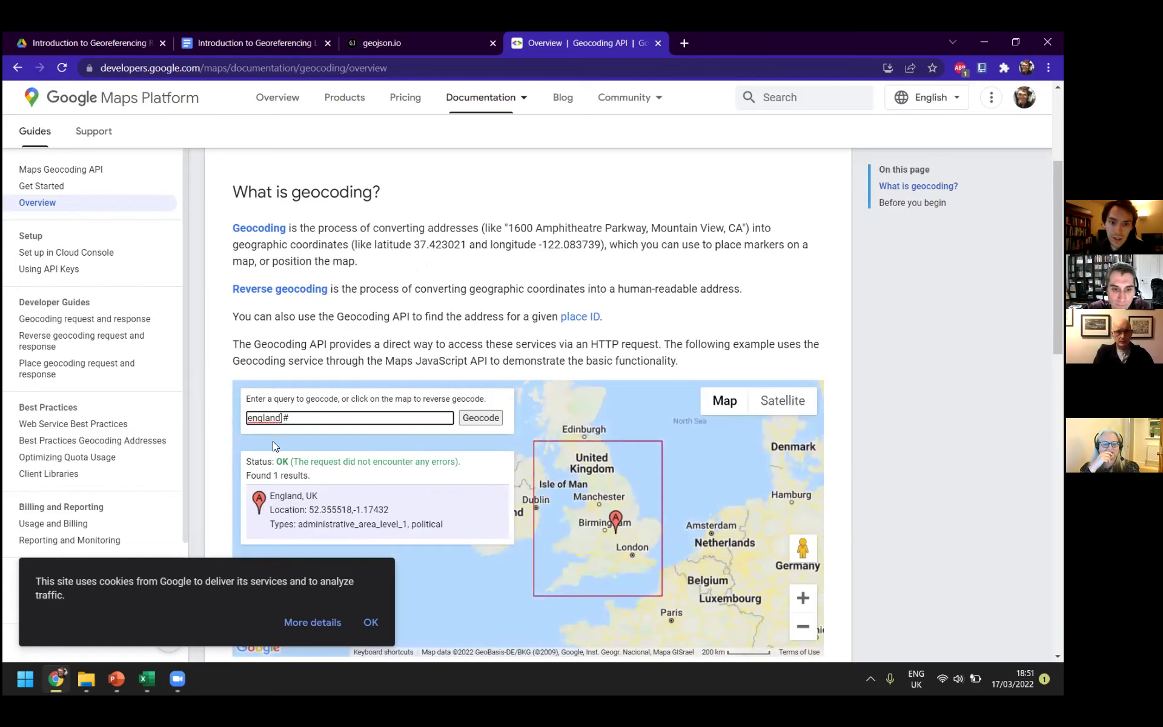
{"action": "key", "text": "BackSpace"}
{"action": "key", "text": "BackSpace"}
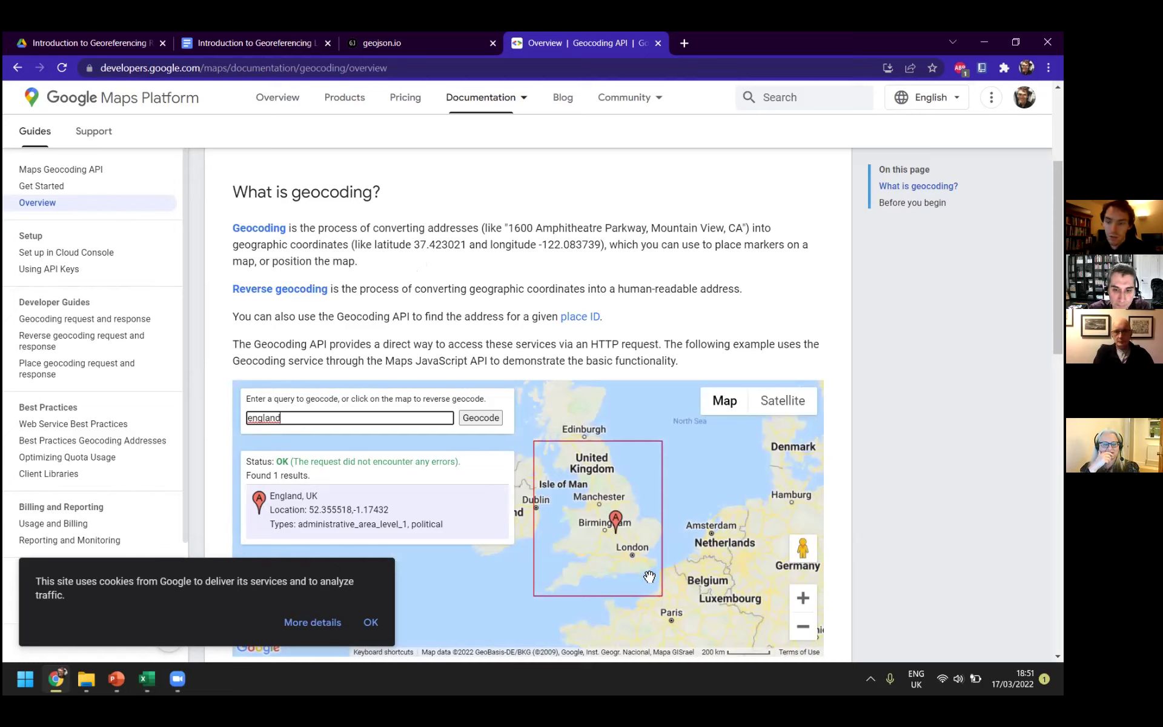
{"action": "scroll", "coordinate": [633, 524], "scroll_direction": "up", "scroll_amount": 2}
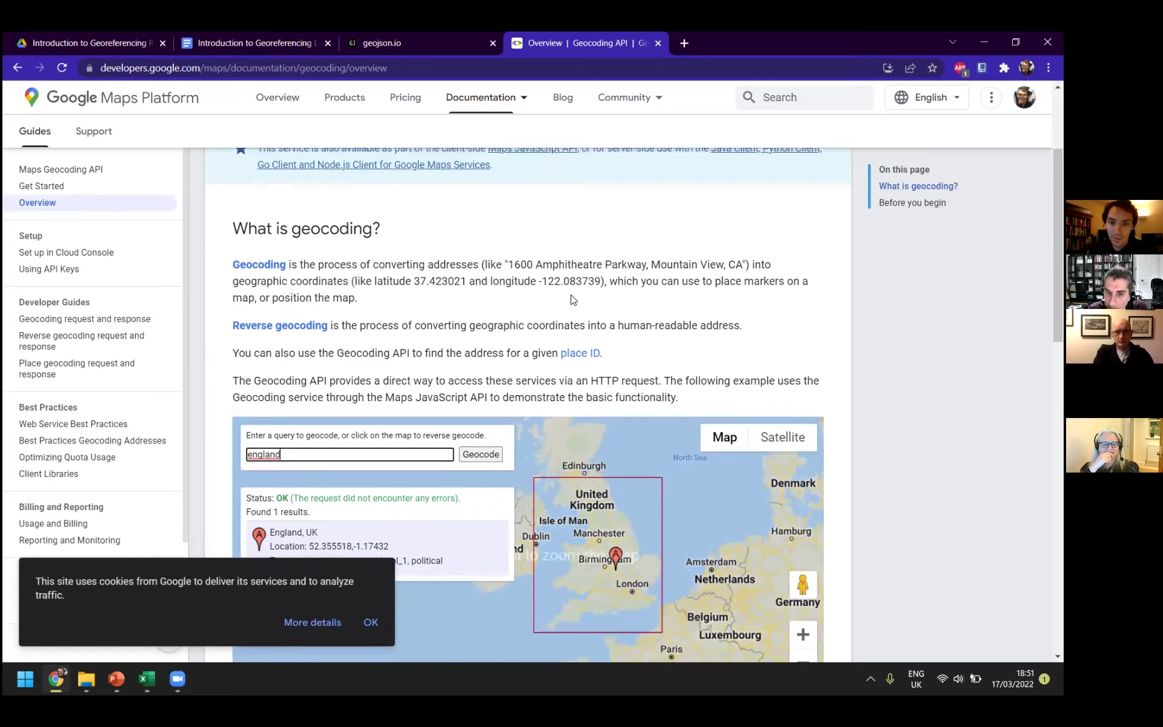
Enlarge the page to 110% and geocode London in the demo map
{"action": "scroll", "coordinate": [669, 156], "scroll_direction": "down", "scroll_amount": 3}
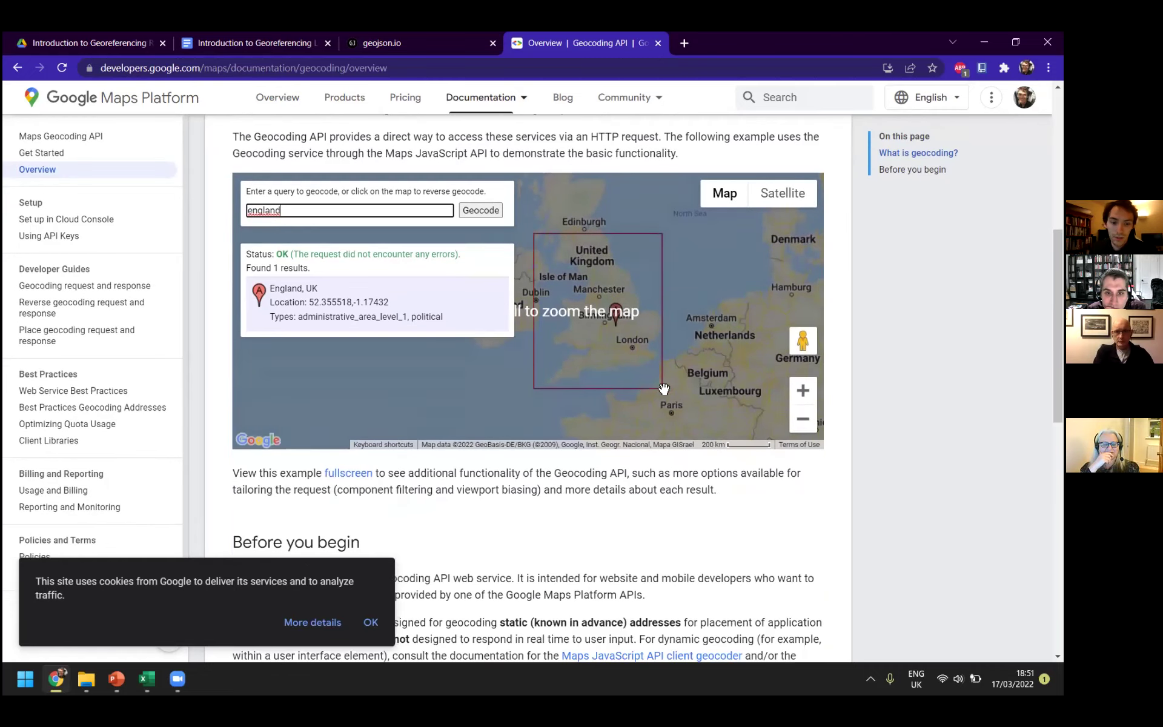
{"action": "key", "text": "ctrl+plus"}
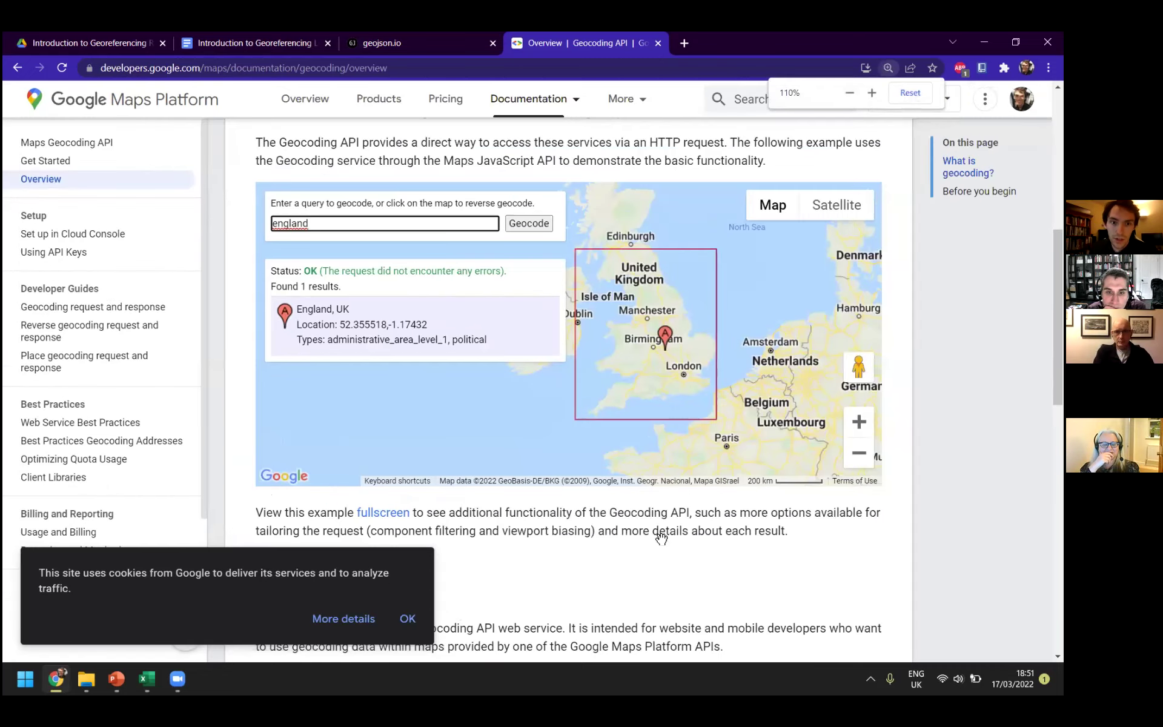
{"action": "key", "text": "ctrl+plus"}
{"action": "left_click", "coordinate": [545, 209]}
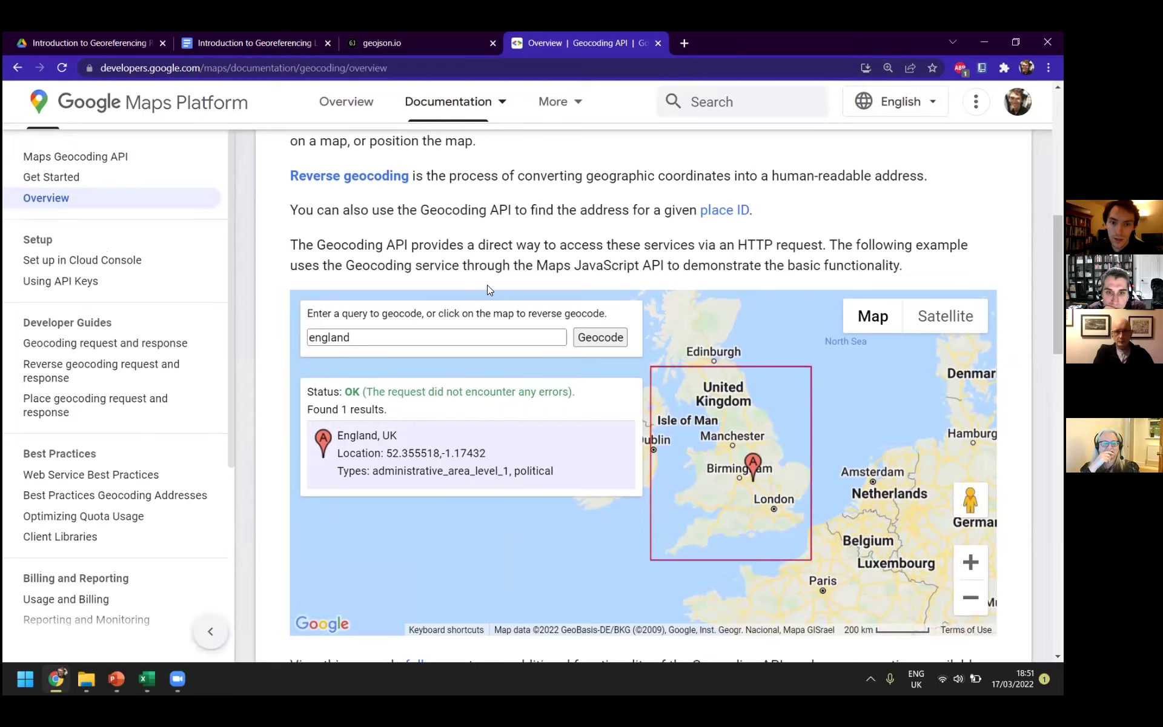
{"action": "scroll", "coordinate": [489, 290], "scroll_direction": "down", "scroll_amount": 1}
{"action": "scroll", "coordinate": [520, 343], "scroll_direction": "up", "scroll_amount": 1}
{"action": "key", "text": "ctrl+minus"}
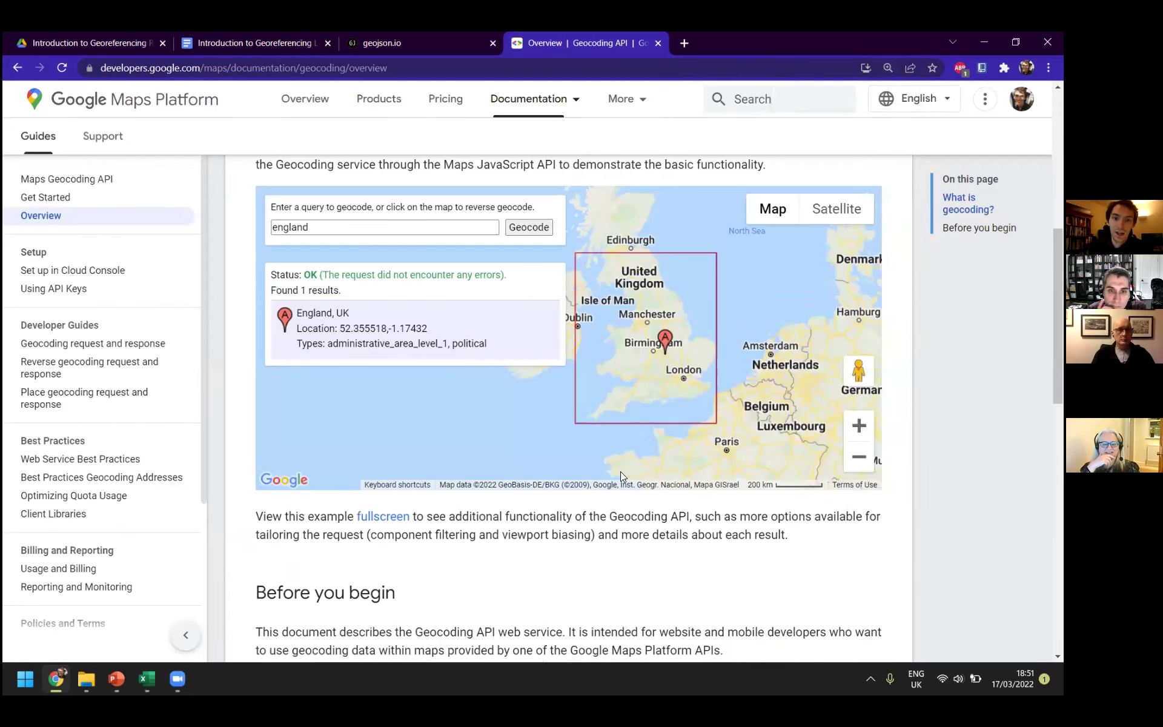
{"action": "double_click", "coordinate": [301, 227]}
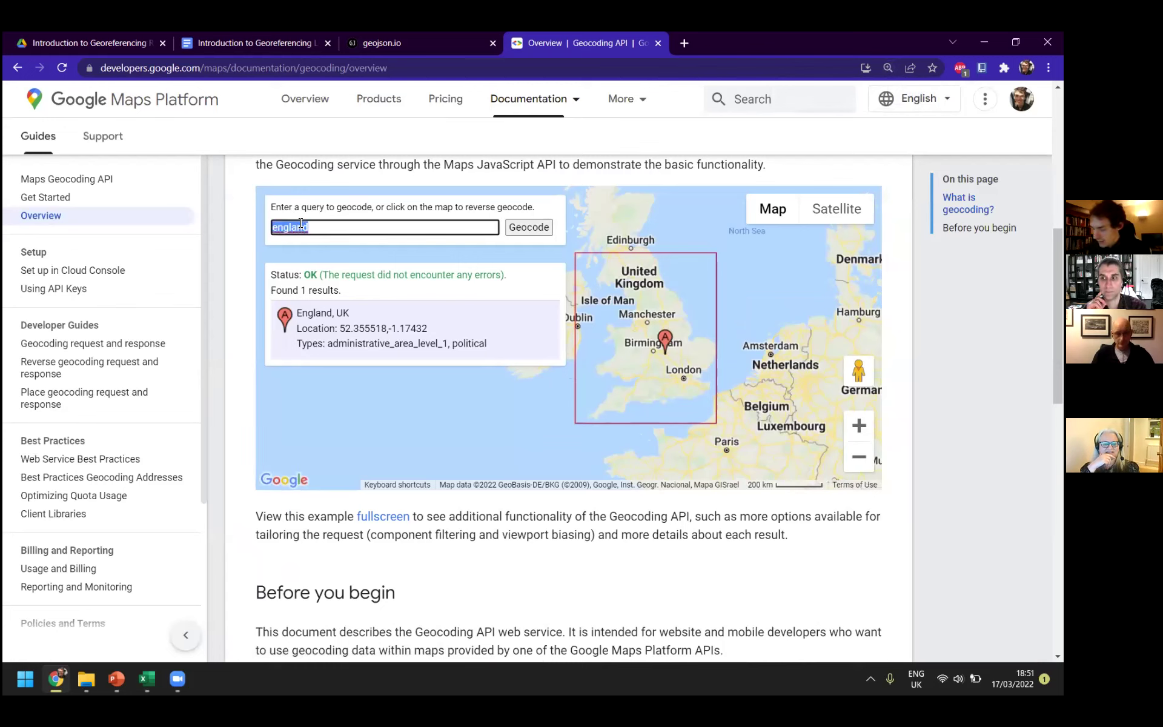
{"action": "type", "text": "London"}
{"action": "key", "text": "Return"}
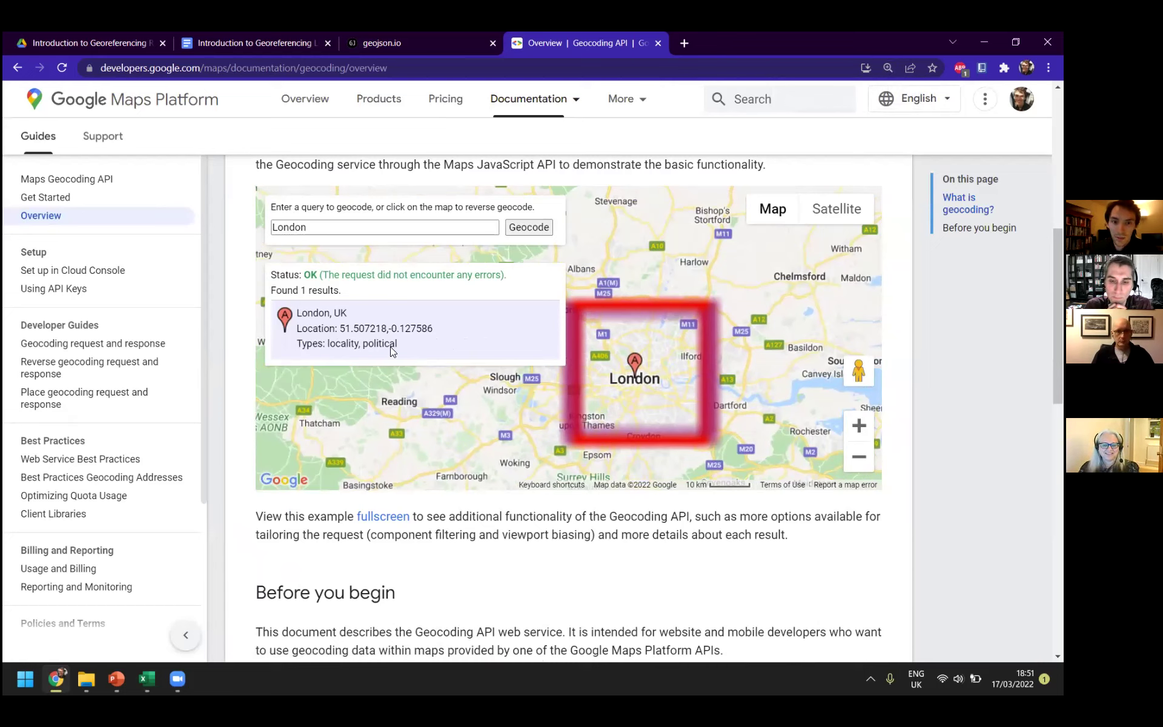
Replace the query with jewish Museum London and geocode it in the demo map
{"action": "left_click", "coordinate": [351, 229]}
{"action": "double_click", "coordinate": [350, 227]}
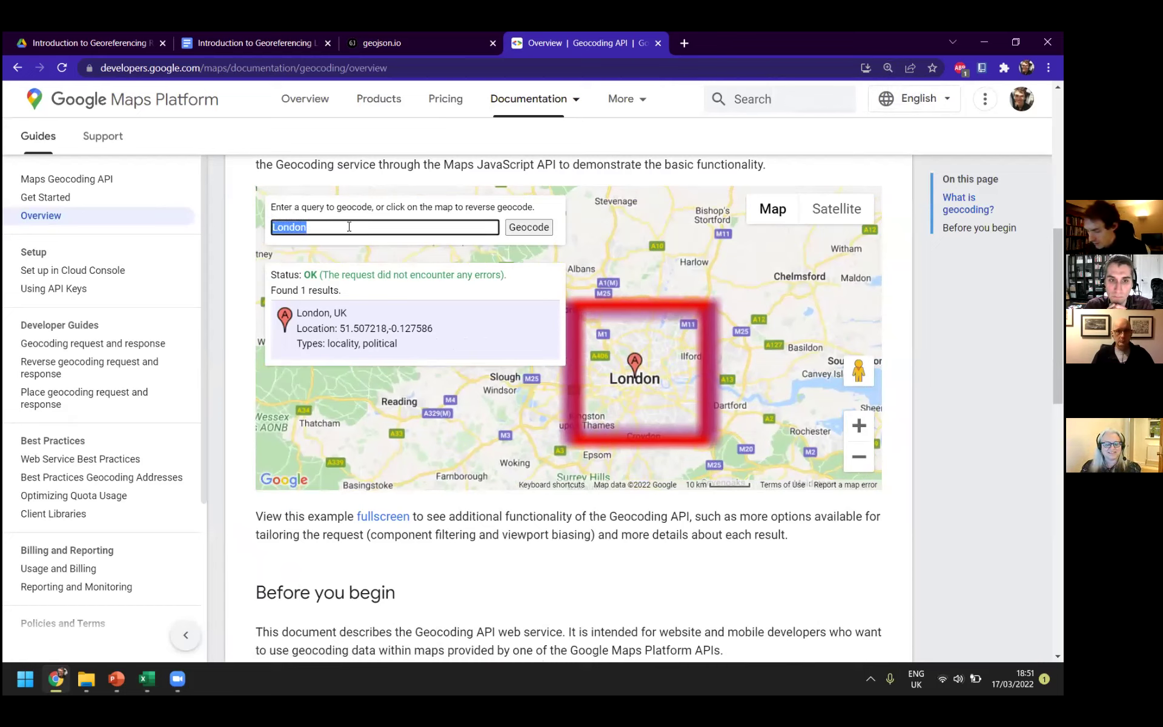
{"action": "type", "text": "jewish Museum"}
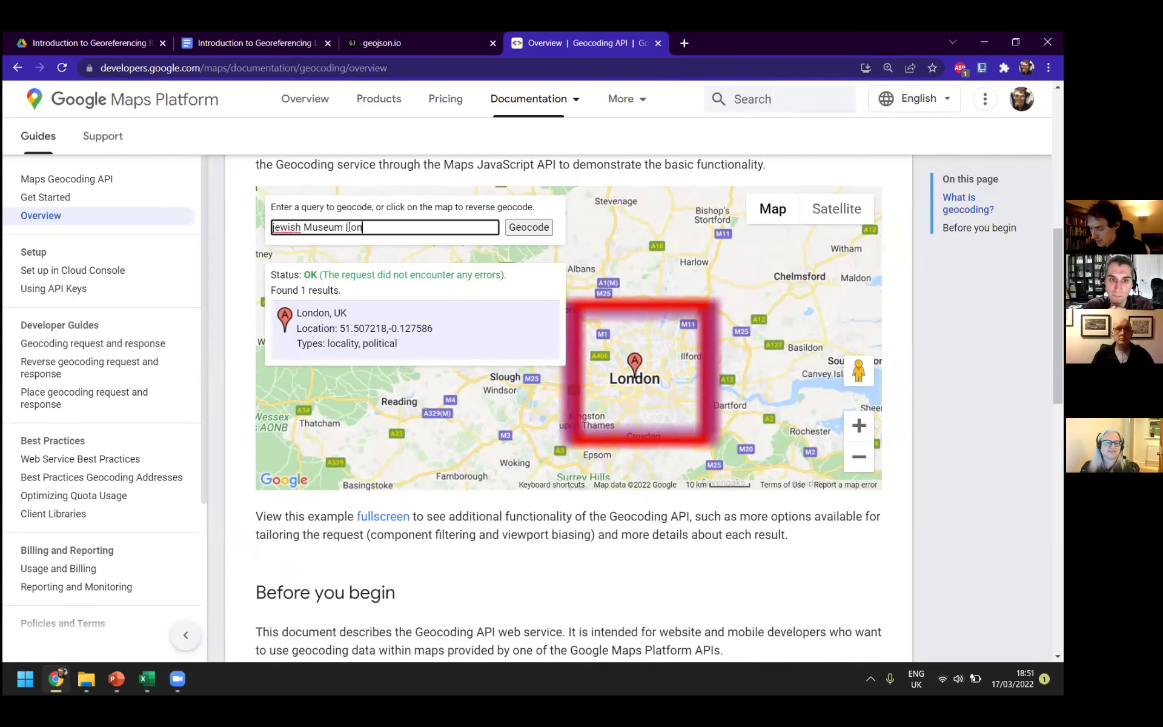
{"action": "type", "text": " London"}
{"action": "key", "text": "Return"}
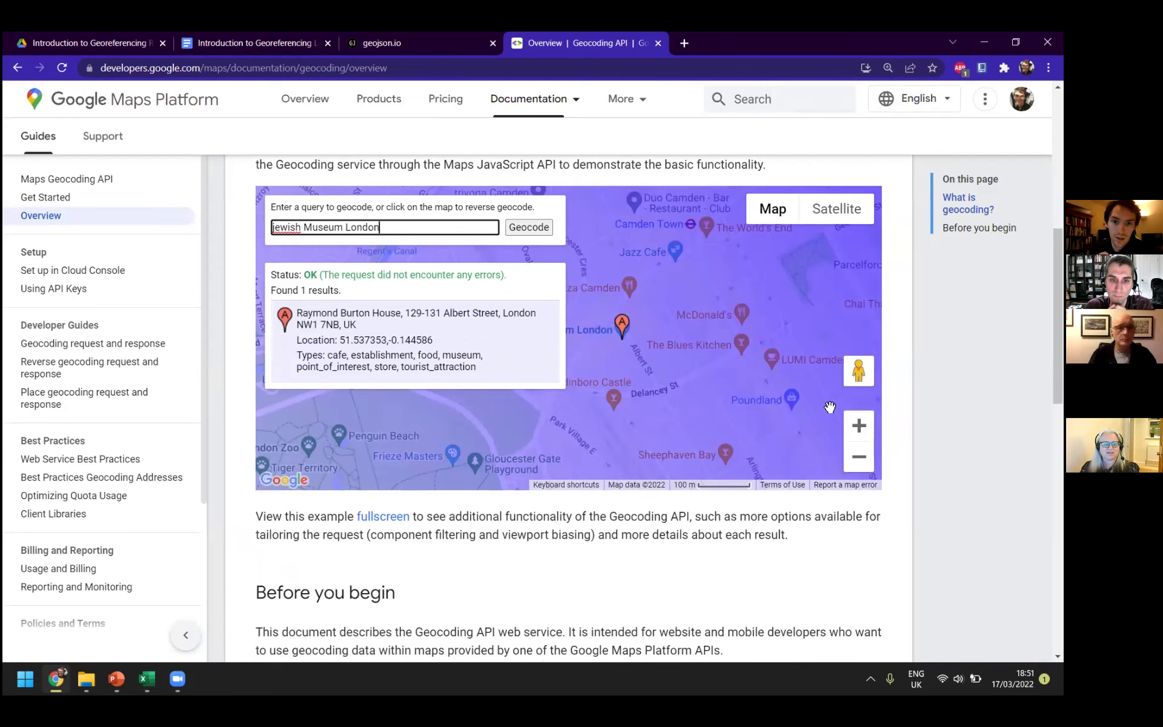
Examine the Jewish Museum London result and its marker on the map at wider and closer zoom levels
{"action": "left_click", "coordinate": [859, 459]}
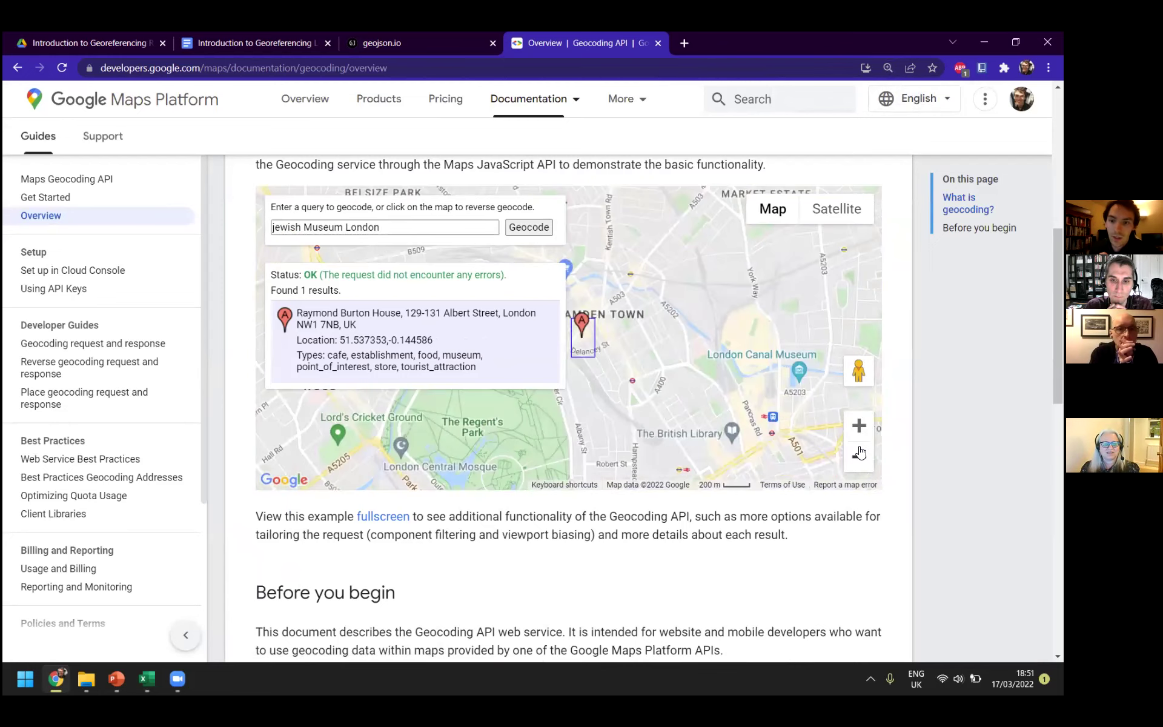
{"action": "left_click", "coordinate": [859, 426]}
{"action": "left_click_drag", "start_coordinate": [662, 434], "coordinate": [662, 432]}
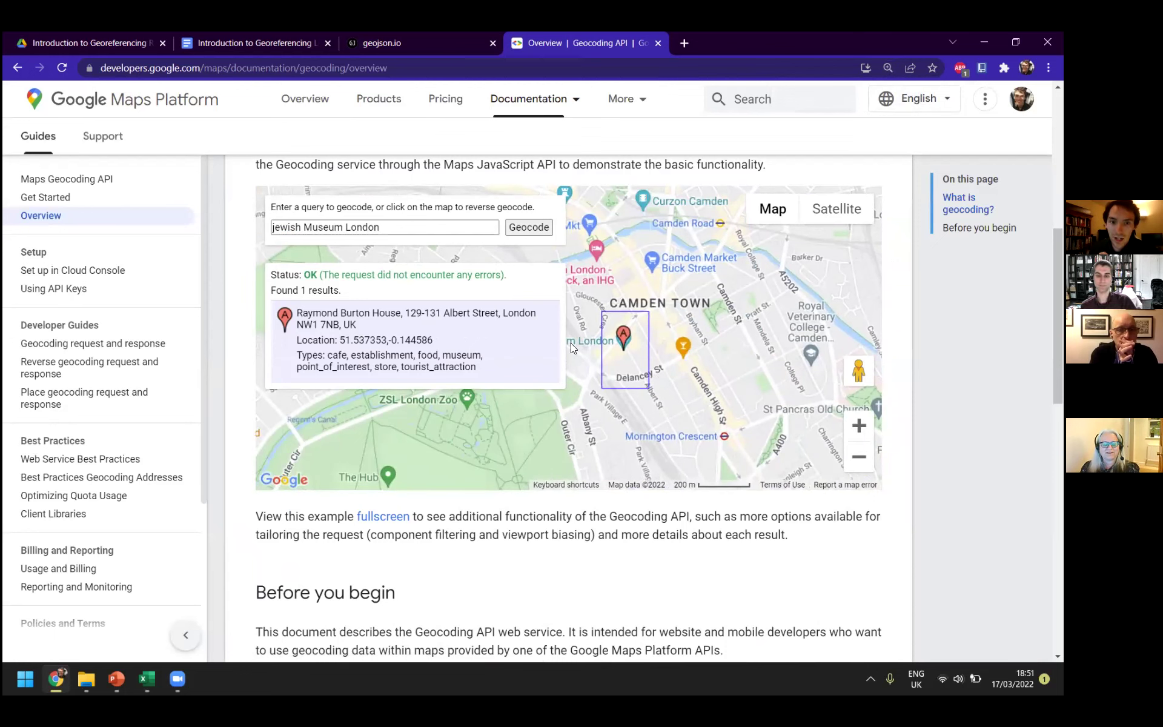
{"action": "left_click_drag", "start_coordinate": [381, 228], "coordinate": [252, 203]}
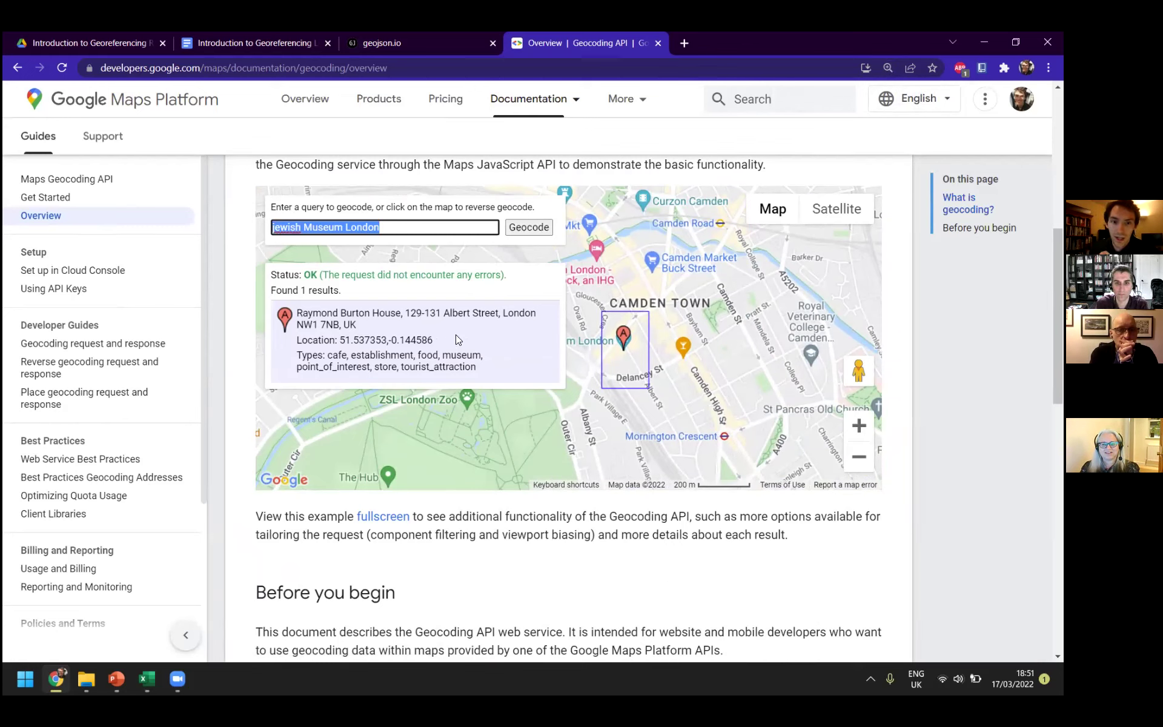
{"action": "left_click", "coordinate": [383, 339]}
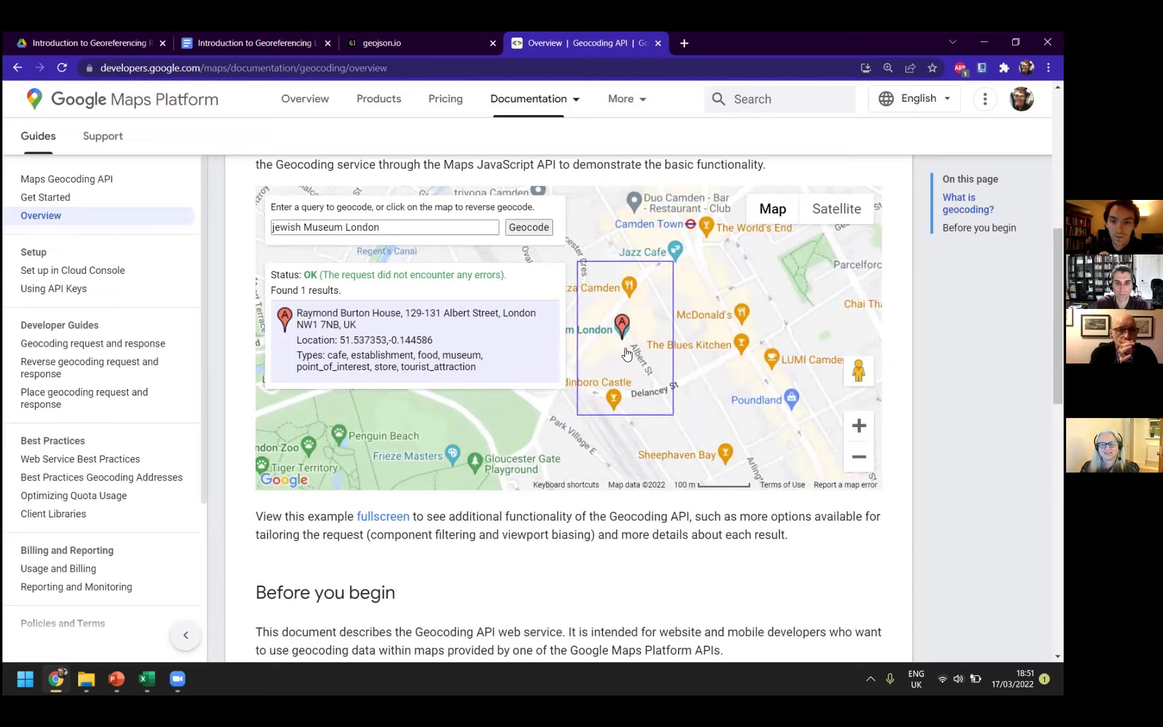
{"action": "scroll", "coordinate": [606, 412], "scroll_direction": "down", "scroll_amount": 2}
{"action": "scroll", "coordinate": [734, 478], "scroll_direction": "up", "scroll_amount": 3}
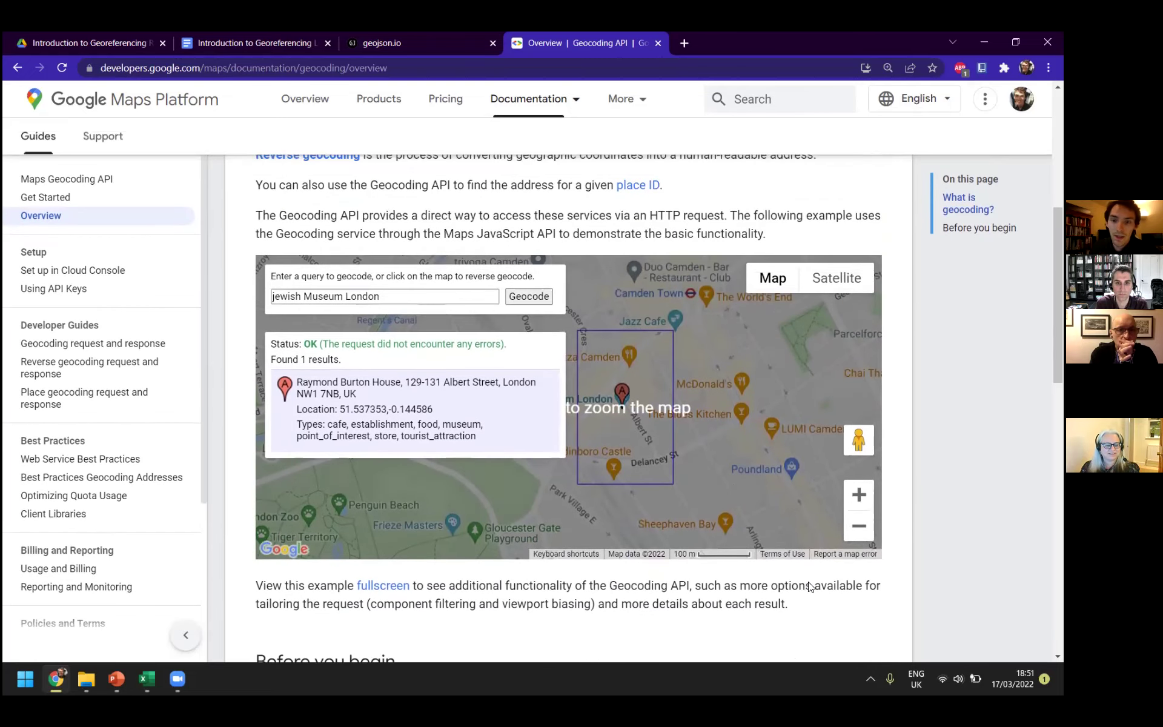
{"action": "left_click", "coordinate": [858, 526]}
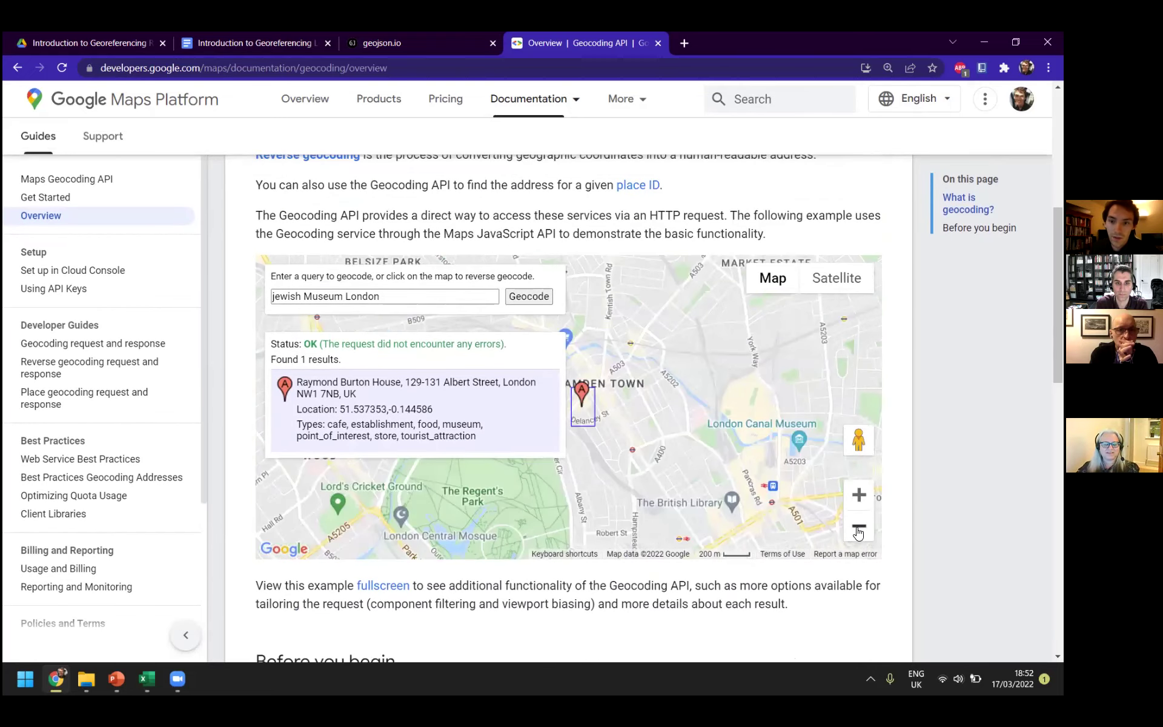
Geocode england in the demo map and examine the returned location's marker and coordinates
{"action": "triple_click", "coordinate": [377, 296]}
{"action": "type", "text": "england"}
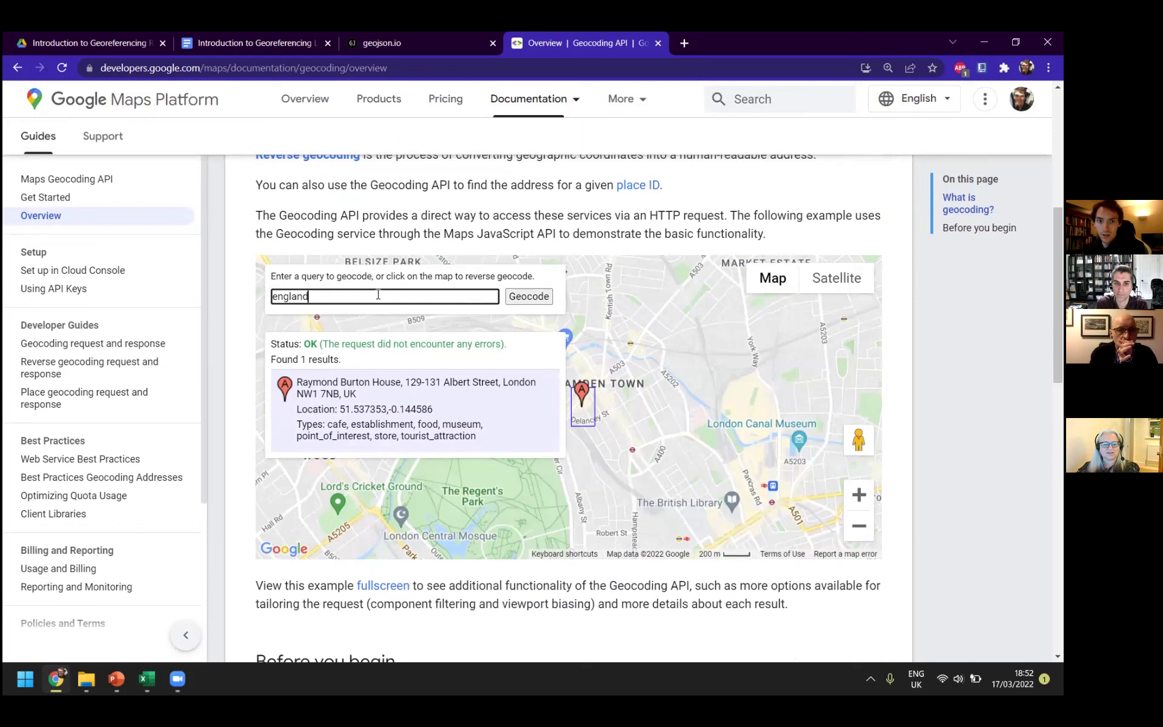
{"action": "key", "text": "Return"}
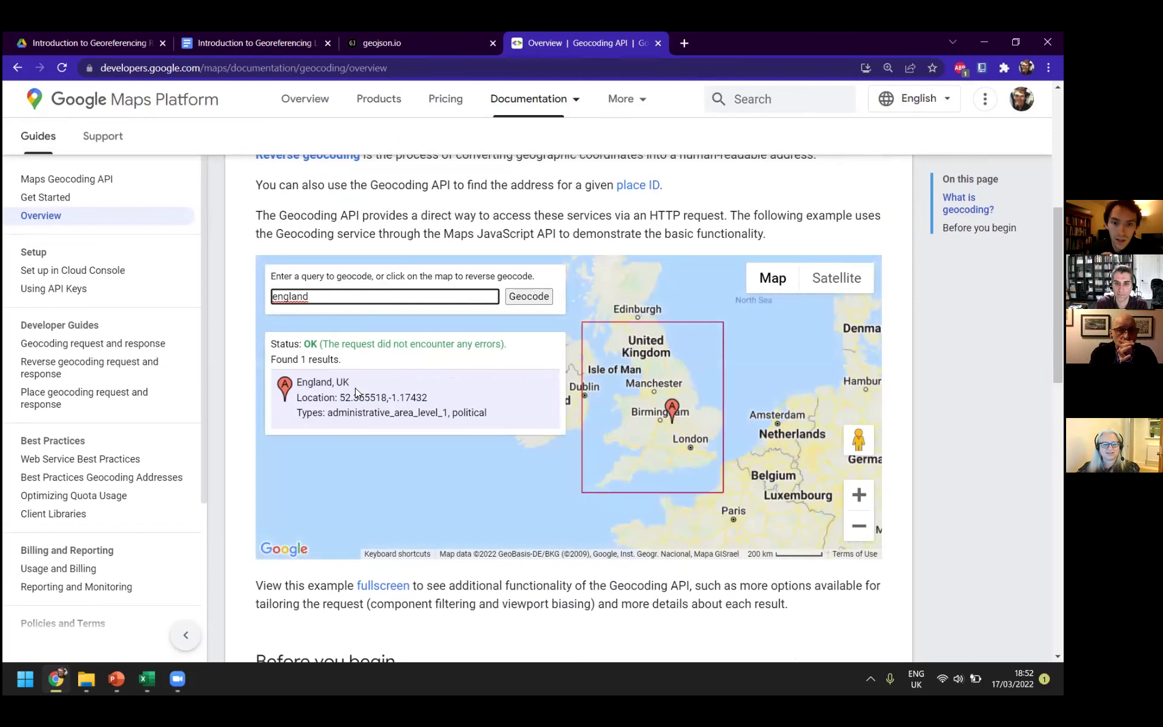
{"action": "left_click", "coordinate": [369, 398]}
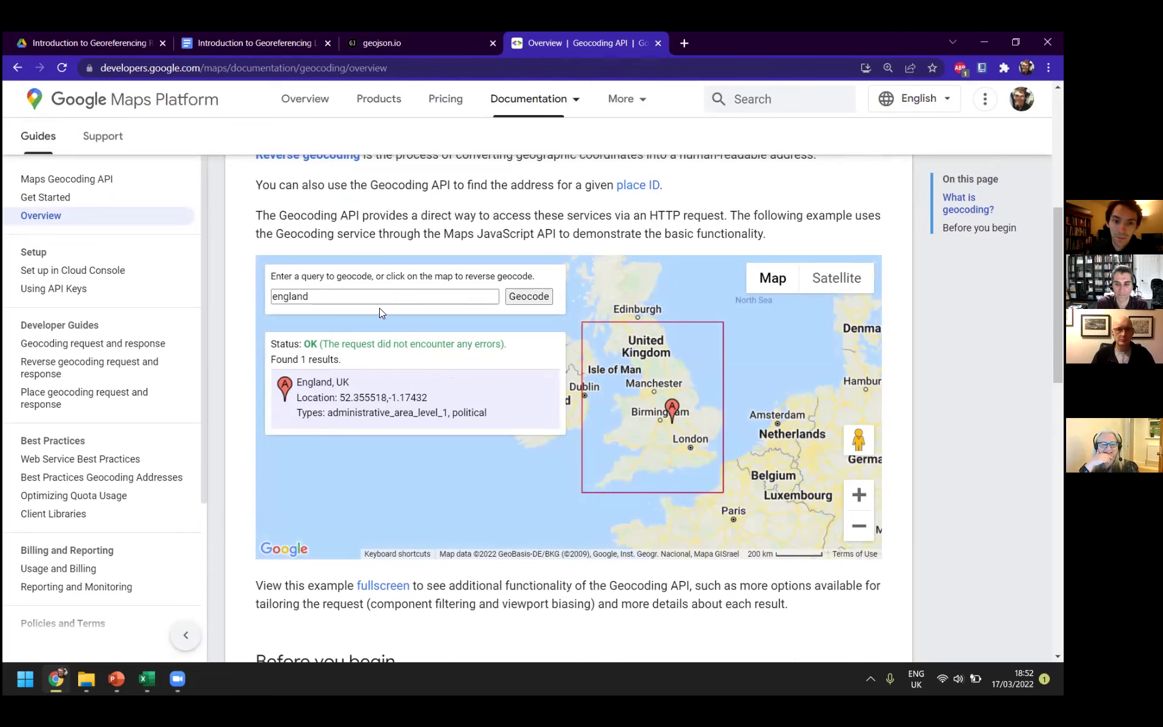
{"action": "scroll", "coordinate": [460, 242], "scroll_direction": "up", "scroll_amount": 1}
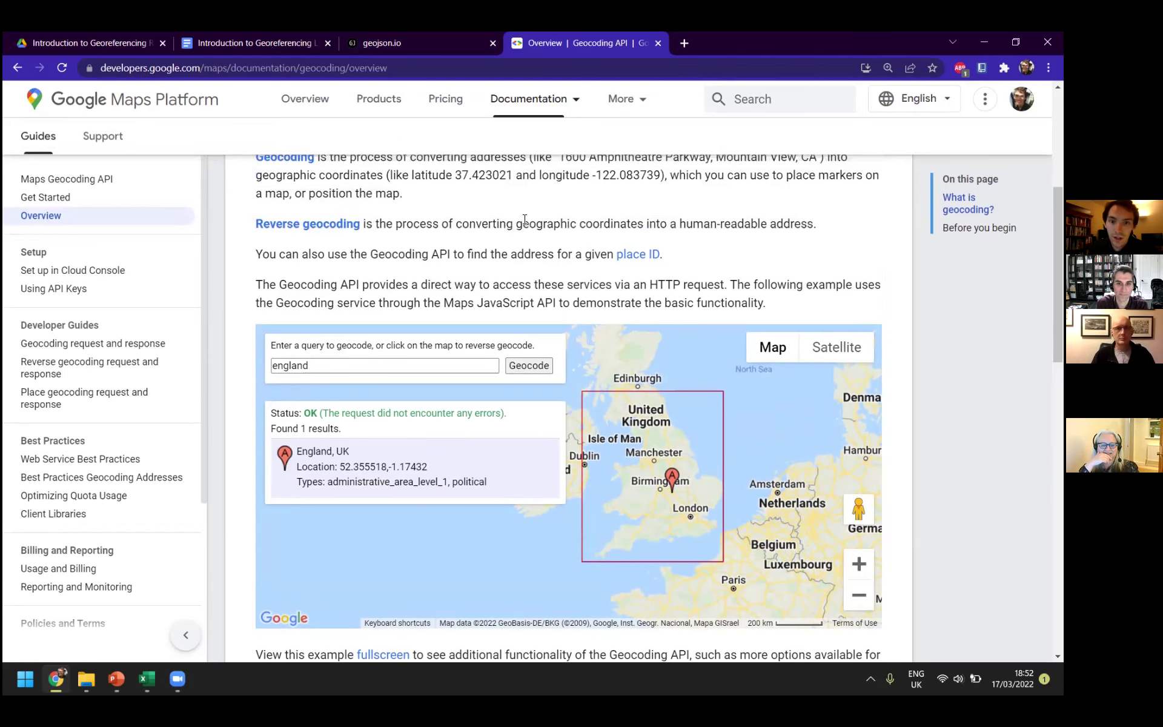
{"action": "scroll", "coordinate": [533, 209], "scroll_direction": "down", "scroll_amount": 1}
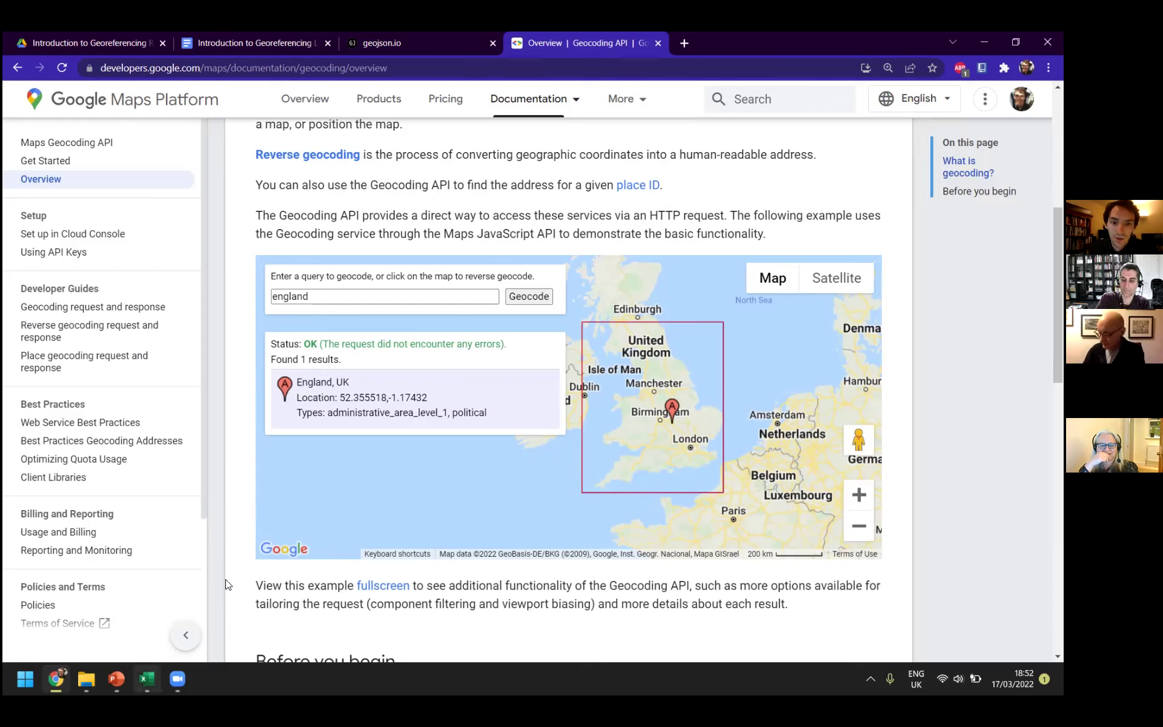
Switch to Excel and look over the Main data sheet of the 2 Dummy Spreadsheet (clean) workbook
{"action": "mouse_move", "coordinate": [147, 679]}
{"action": "left_click", "coordinate": [119, 601]}
{"action": "scroll", "coordinate": [418, 309], "scroll_direction": "down", "scroll_amount": 1}
{"action": "scroll", "coordinate": [519, 390], "scroll_direction": "up", "scroll_amount": 1}
{"action": "scroll", "coordinate": [424, 382], "scroll_direction": "down", "scroll_amount": 1}
{"action": "scroll", "coordinate": [336, 372], "scroll_direction": "up", "scroll_amount": 1}
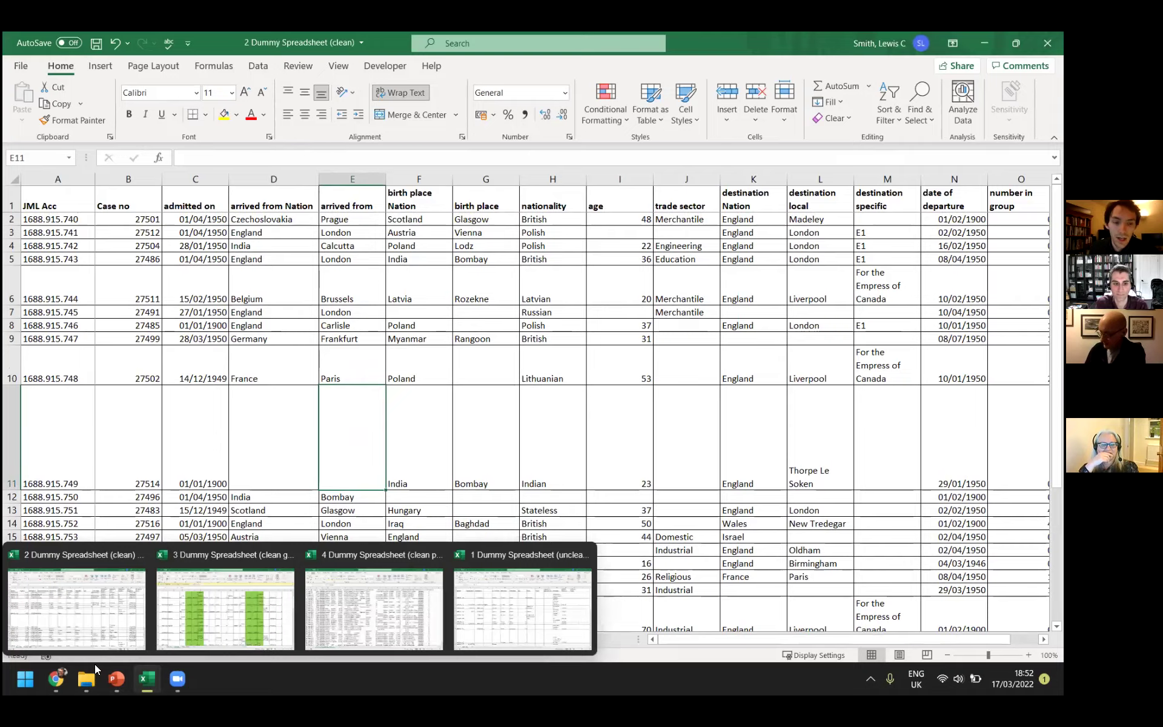
Return to Chrome and review the What is geocoding? section and the England result
{"action": "left_click", "coordinate": [64, 680]}
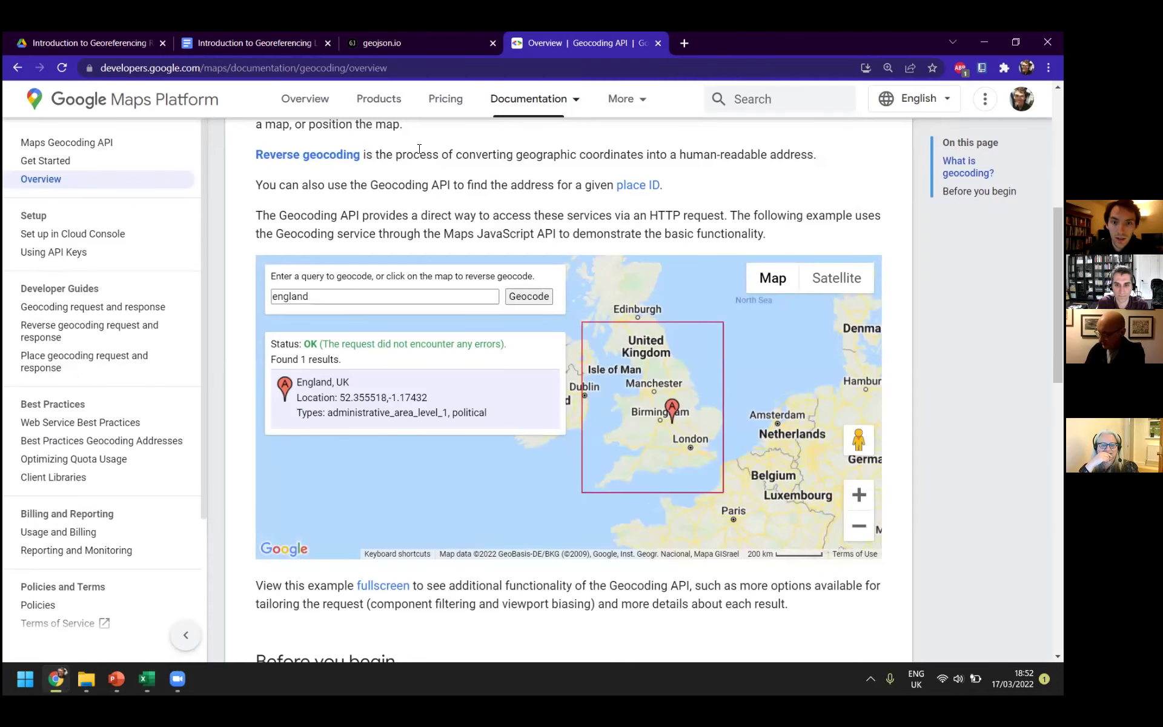
{"action": "scroll", "coordinate": [526, 313], "scroll_direction": "down", "scroll_amount": 1}
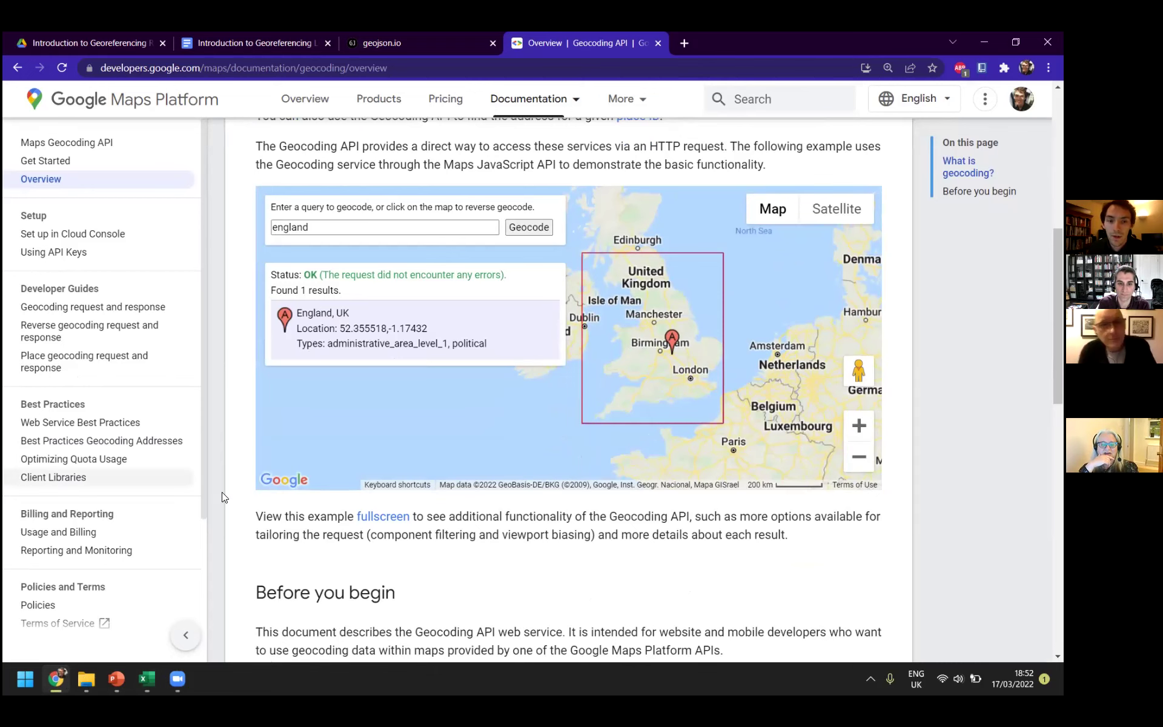
{"action": "scroll", "coordinate": [221, 492], "scroll_direction": "up", "scroll_amount": 3}
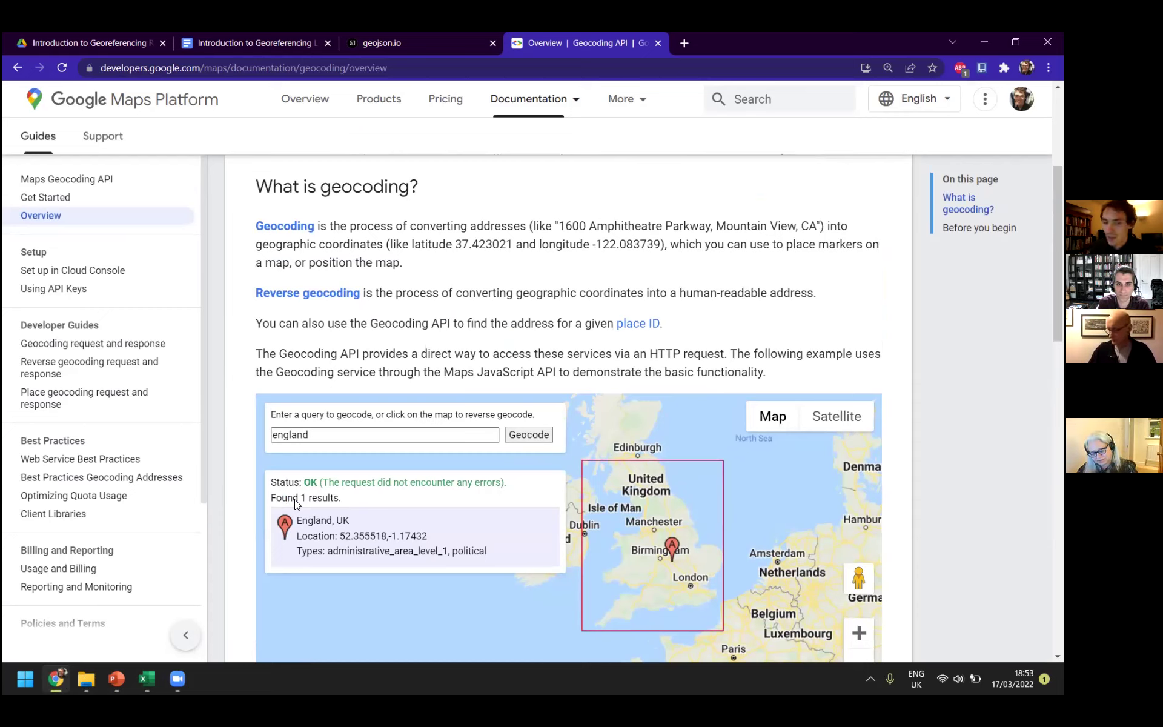
{"action": "scroll", "coordinate": [326, 304], "scroll_direction": "up", "scroll_amount": 1}
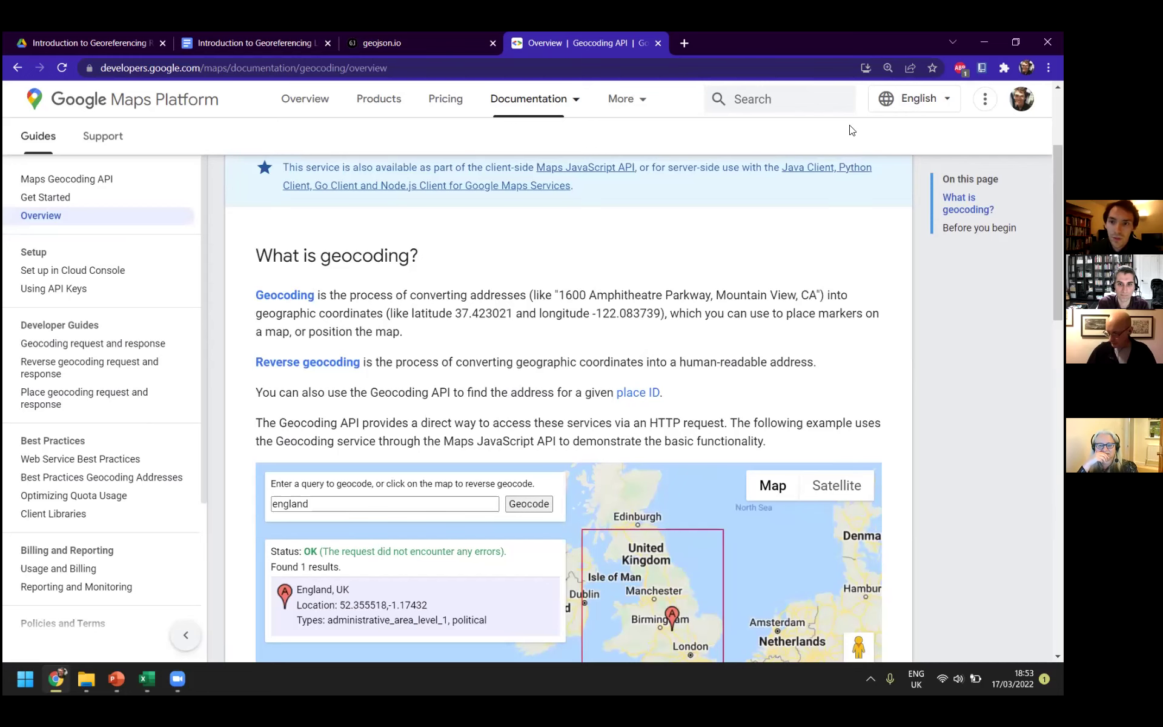
Switch back to Excel and examine the arrived from Nation and arrived from entries in row 6
{"action": "key", "text": "alt+Tab"}
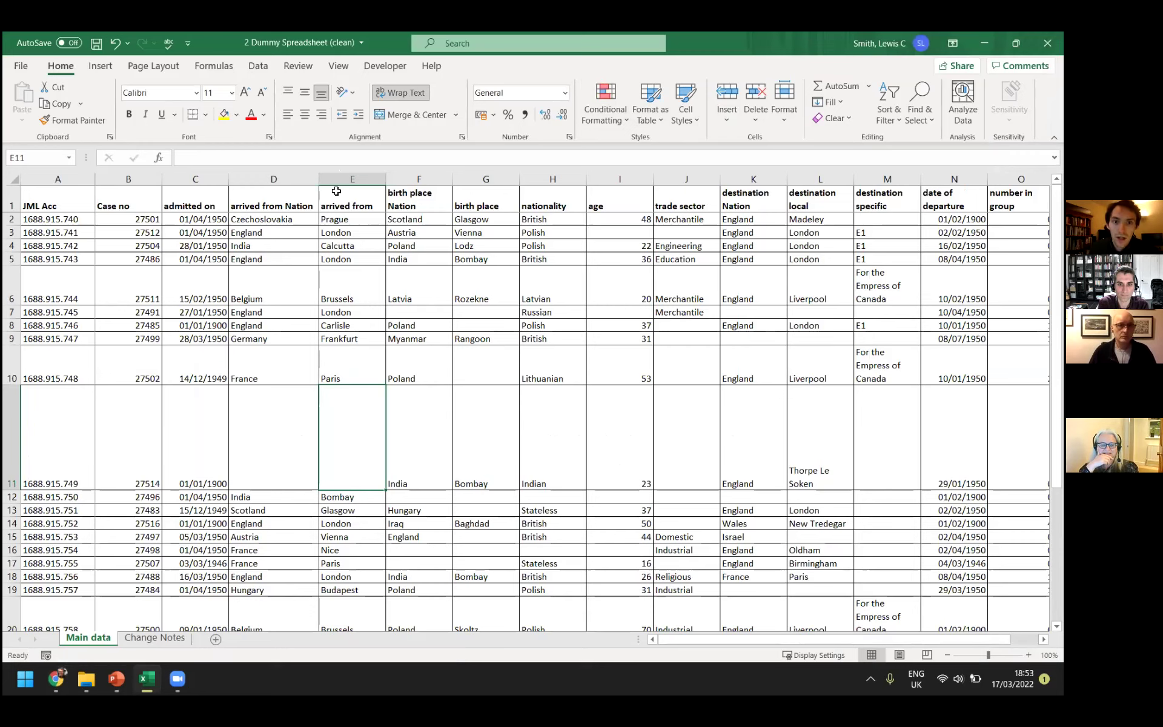
{"action": "left_click_drag", "start_coordinate": [270, 290], "coordinate": [348, 296]}
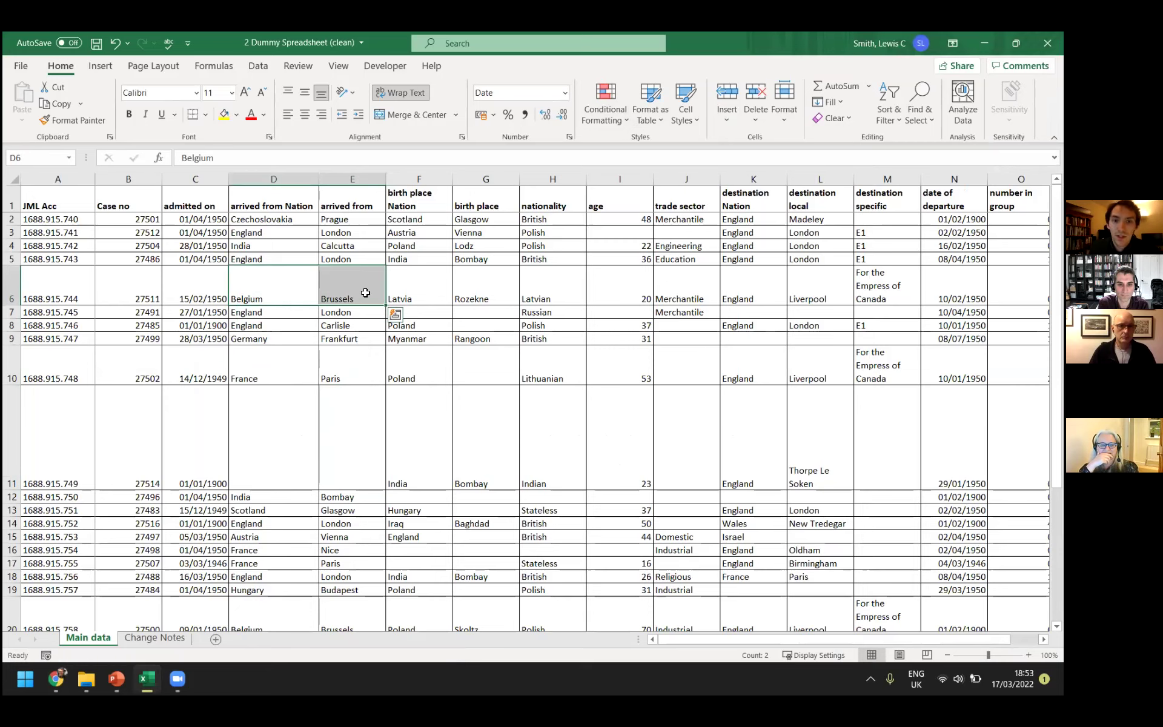
{"action": "left_click", "coordinate": [365, 293]}
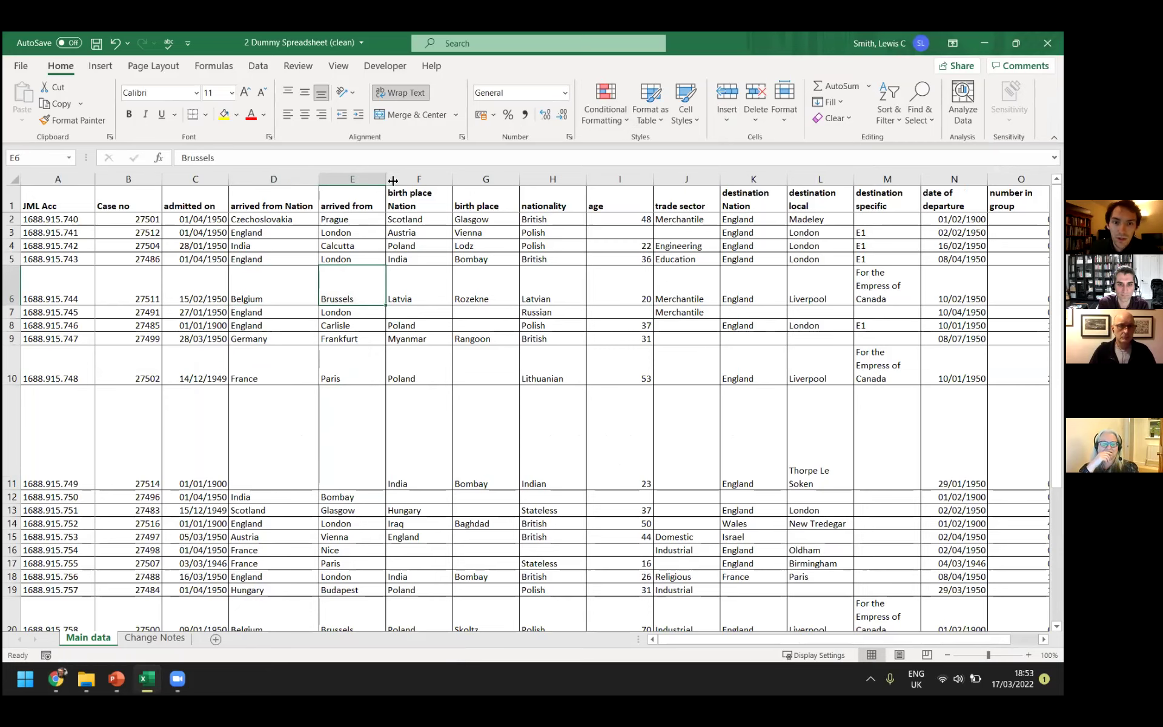
Insert two blank columns between arrived from and birth place Nation
{"action": "right_click", "coordinate": [421, 180]}
{"action": "left_click", "coordinate": [442, 295]}
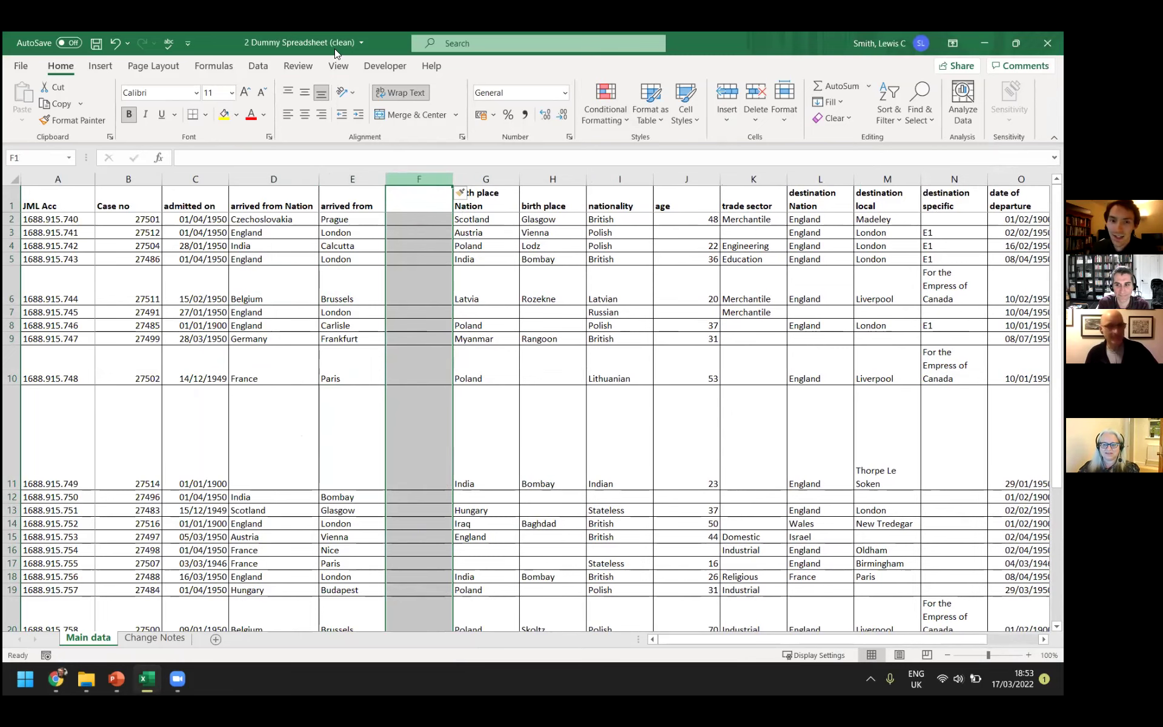
{"action": "right_click", "coordinate": [441, 180]}
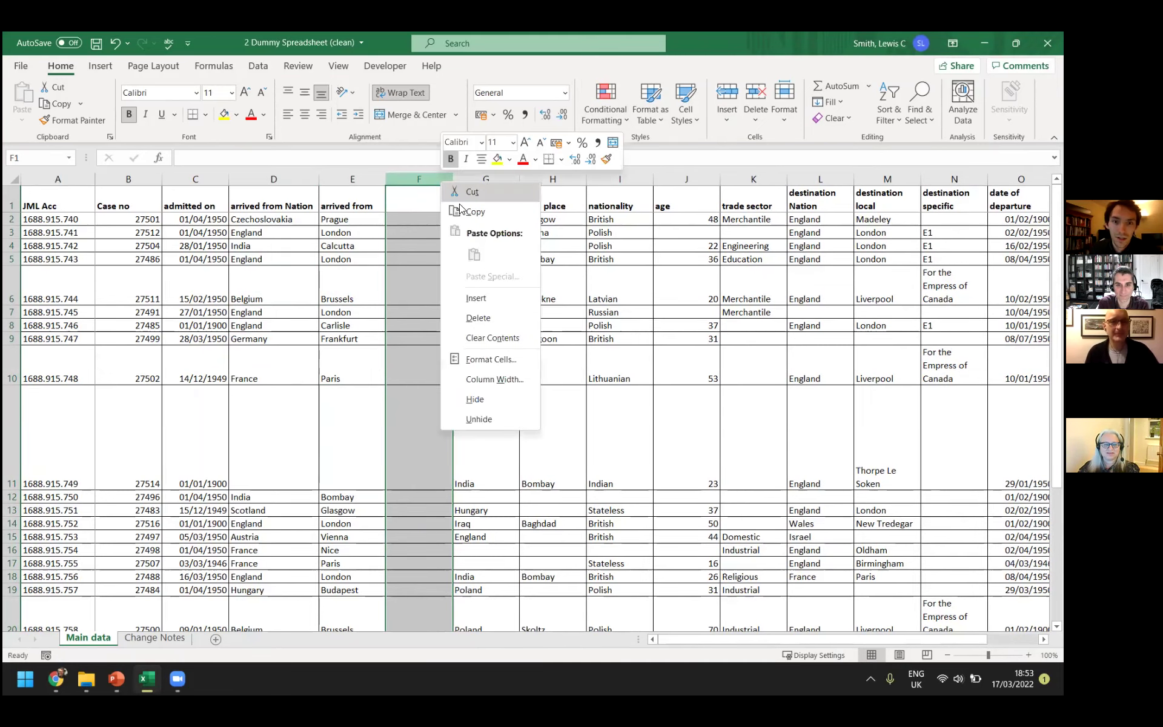
{"action": "left_click", "coordinate": [499, 297]}
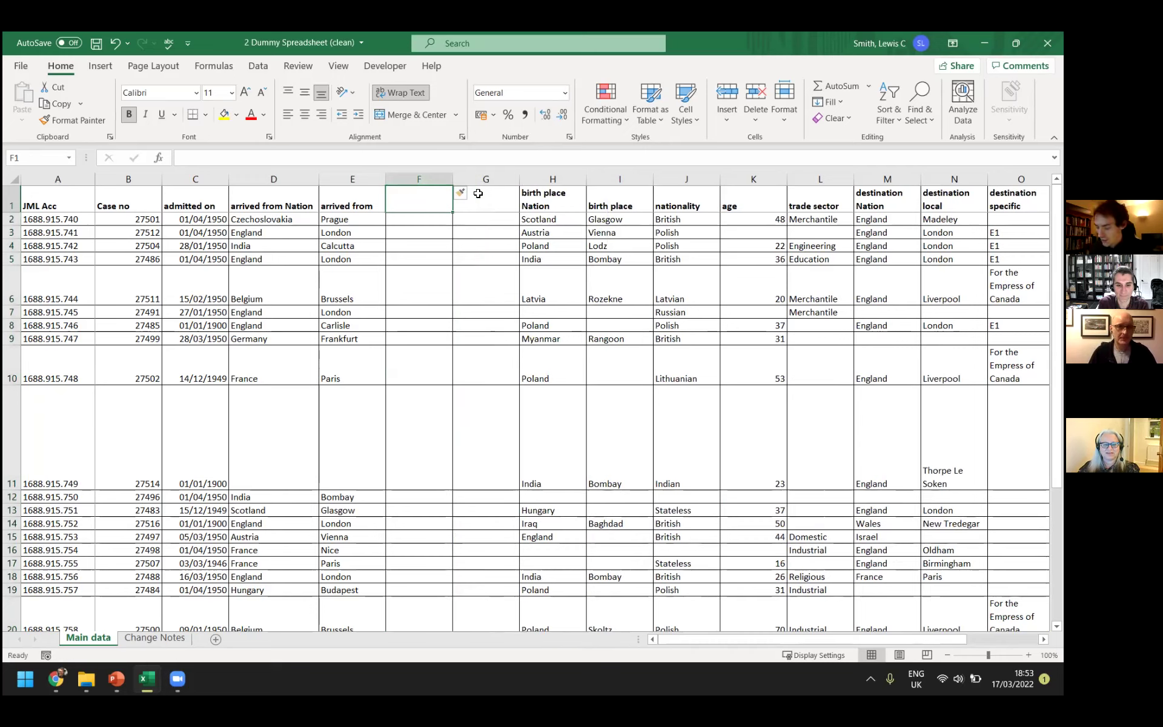
Enter the headings Latitude in F1 and Longitude in G1, and select both heading cells
{"action": "type", "text": "Latitu"}
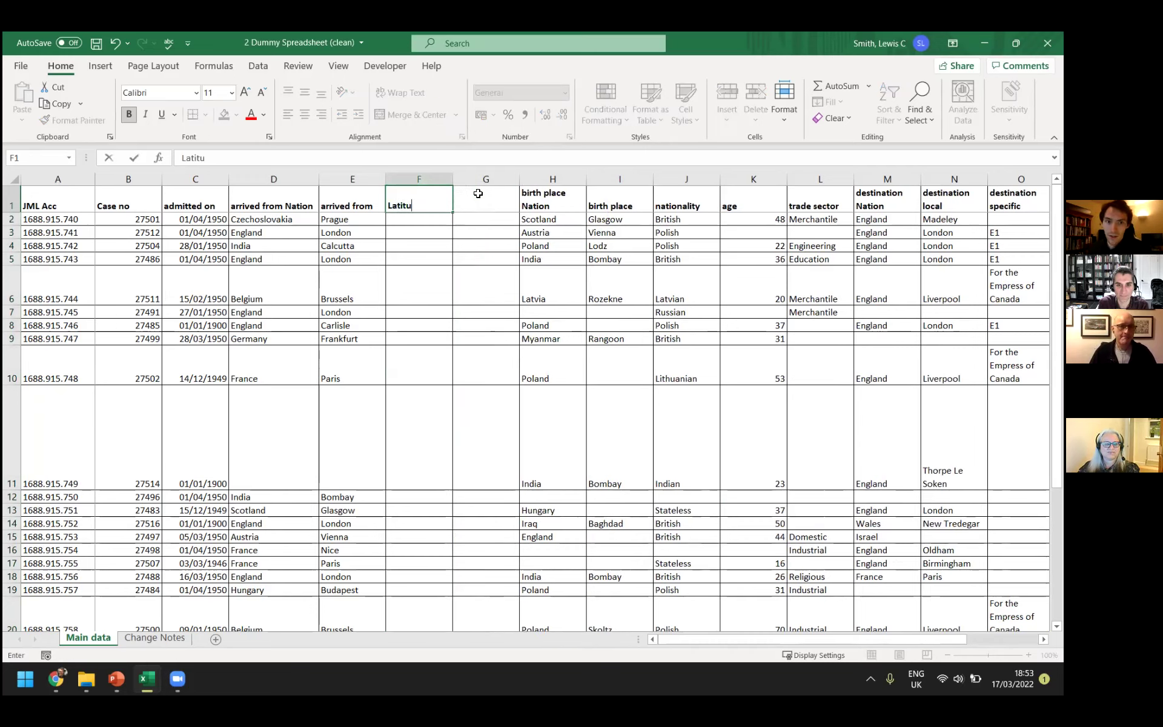
{"action": "type", "text": "de"}
{"action": "left_click", "coordinate": [478, 193]}
{"action": "type", "text": "Longitud"}
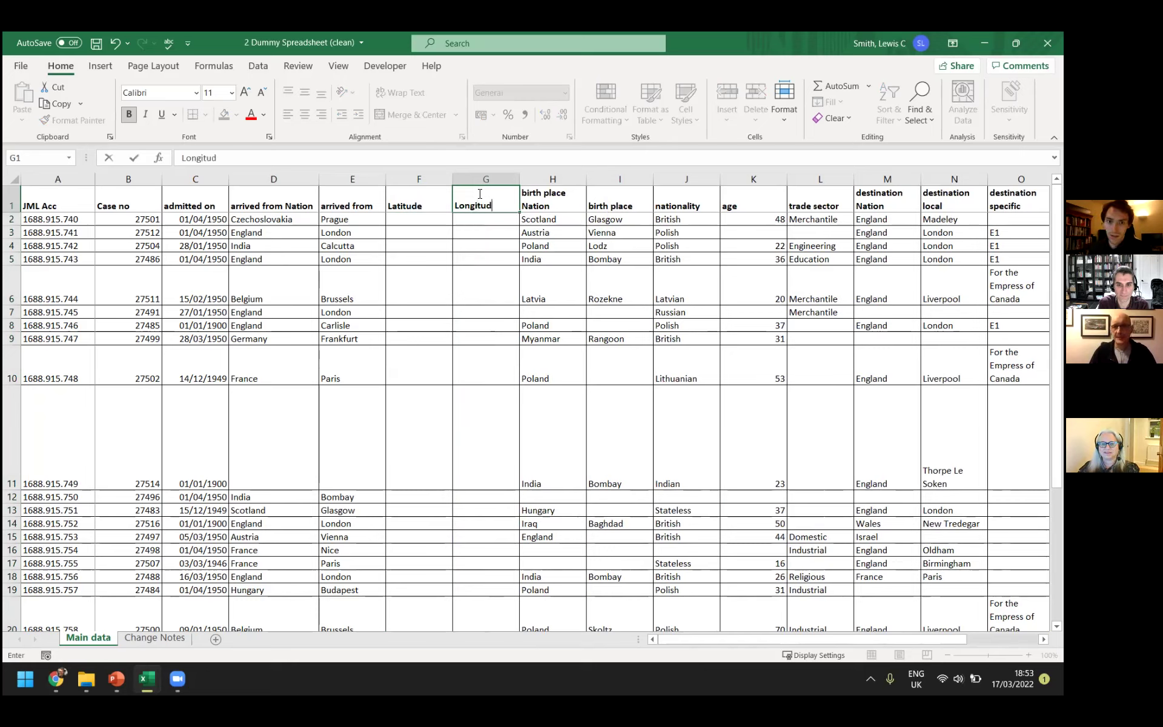
{"action": "type", "text": "e"}
{"action": "left_click", "coordinate": [424, 199]}
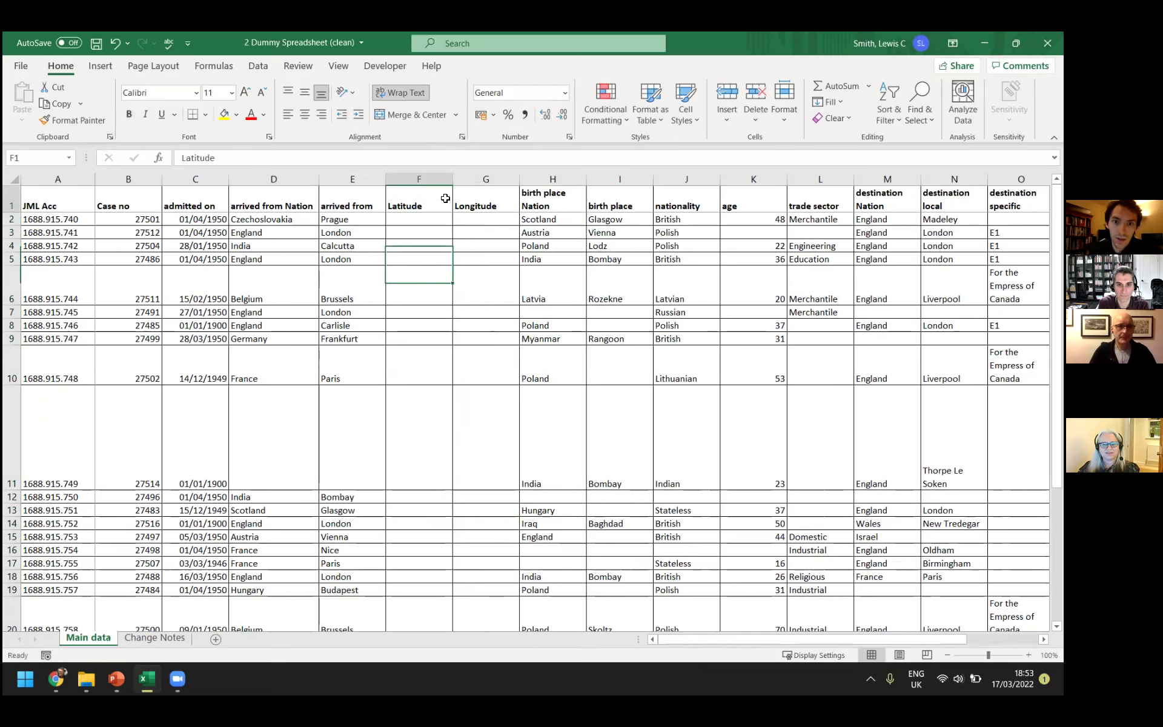
{"action": "left_click_drag", "start_coordinate": [444, 200], "coordinate": [485, 200]}
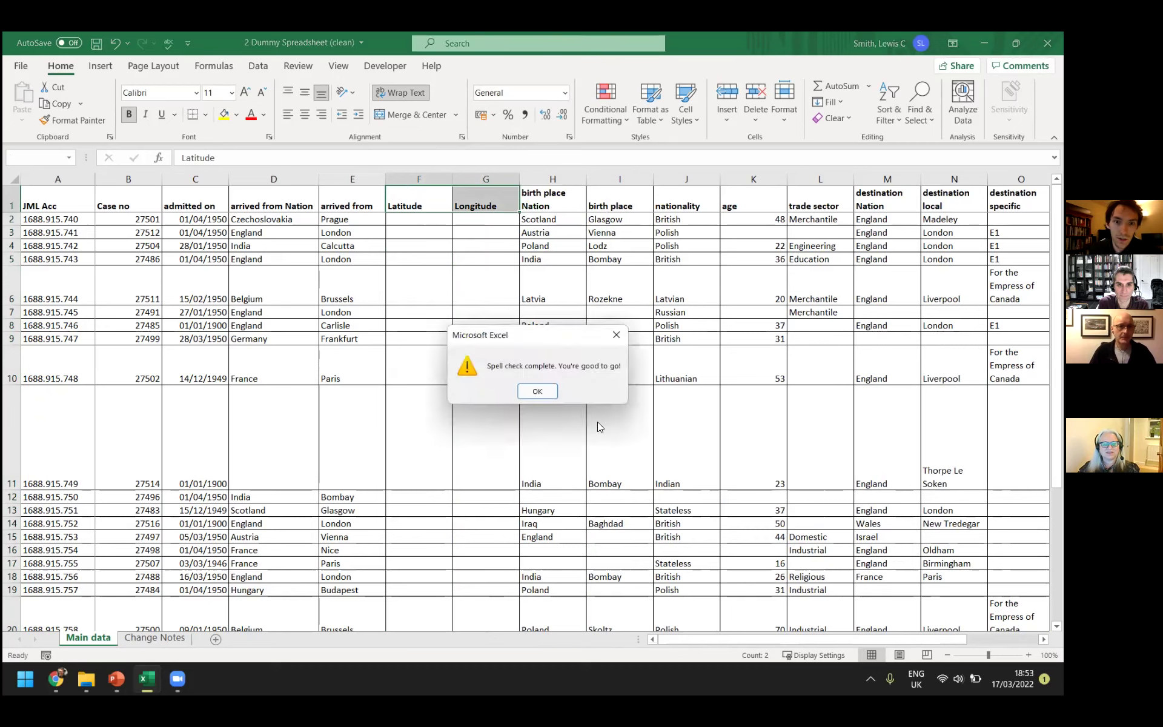
Dismiss the spell check message and fill the whole Latitude and Longitude columns with light green
{"action": "left_click", "coordinate": [536, 391]}
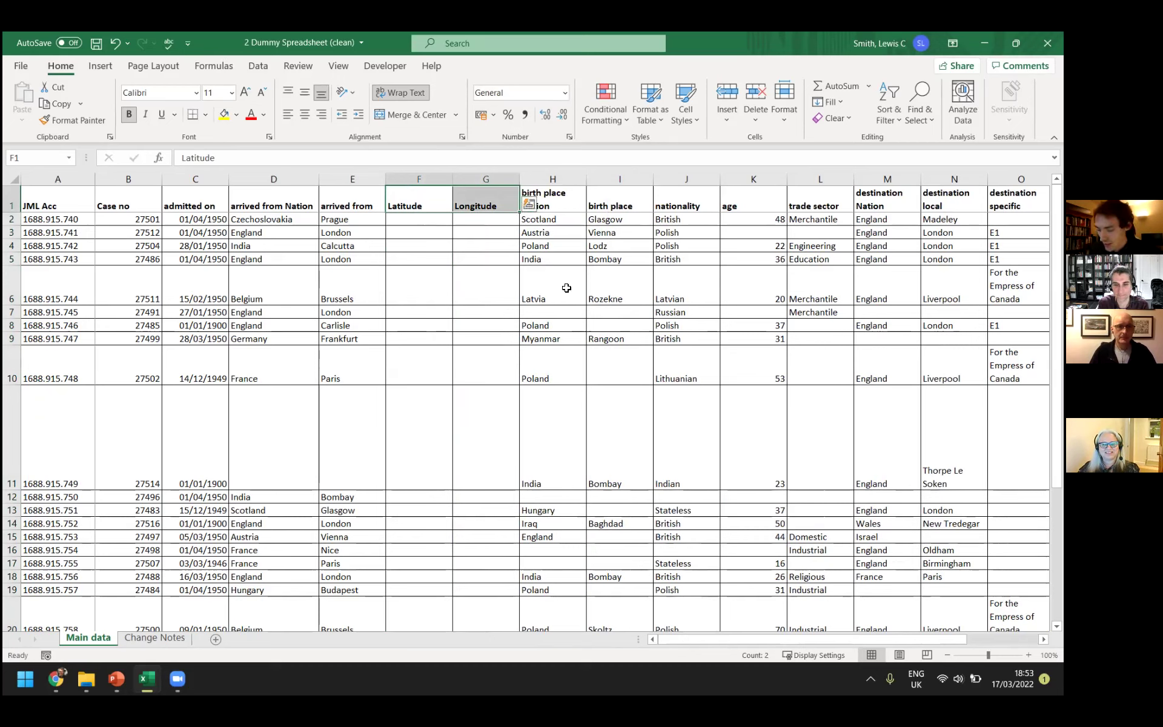
{"action": "left_click", "coordinate": [471, 237]}
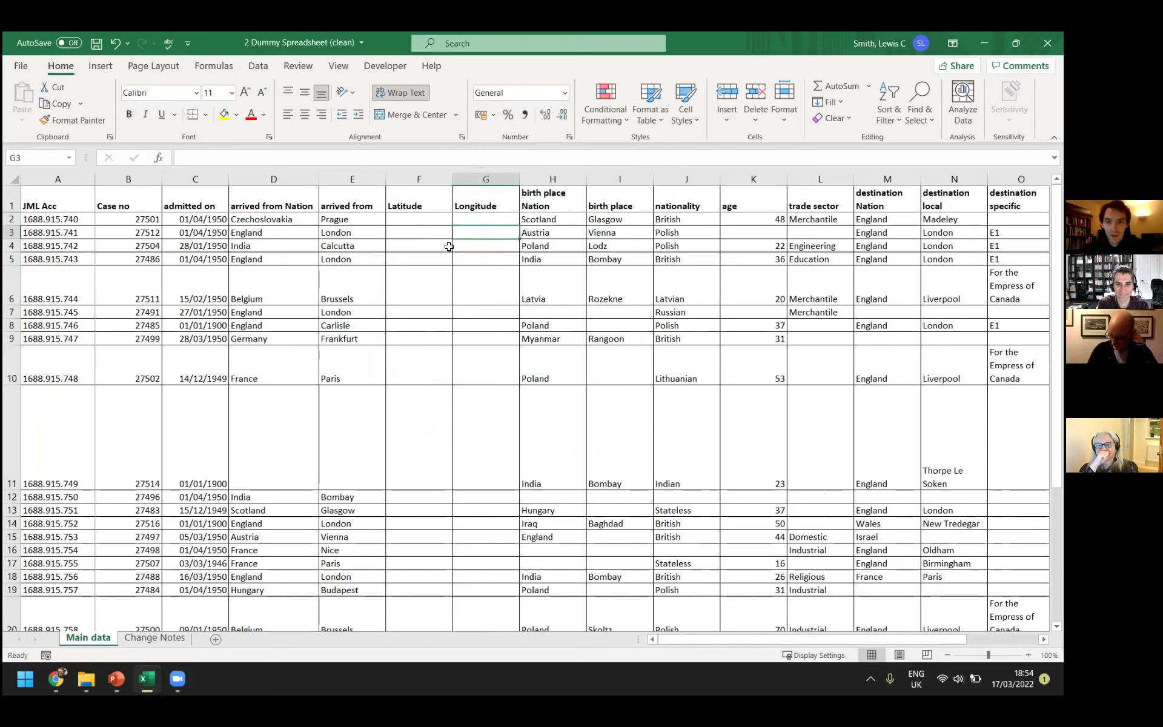
{"action": "left_click_drag", "start_coordinate": [432, 186], "coordinate": [485, 184]}
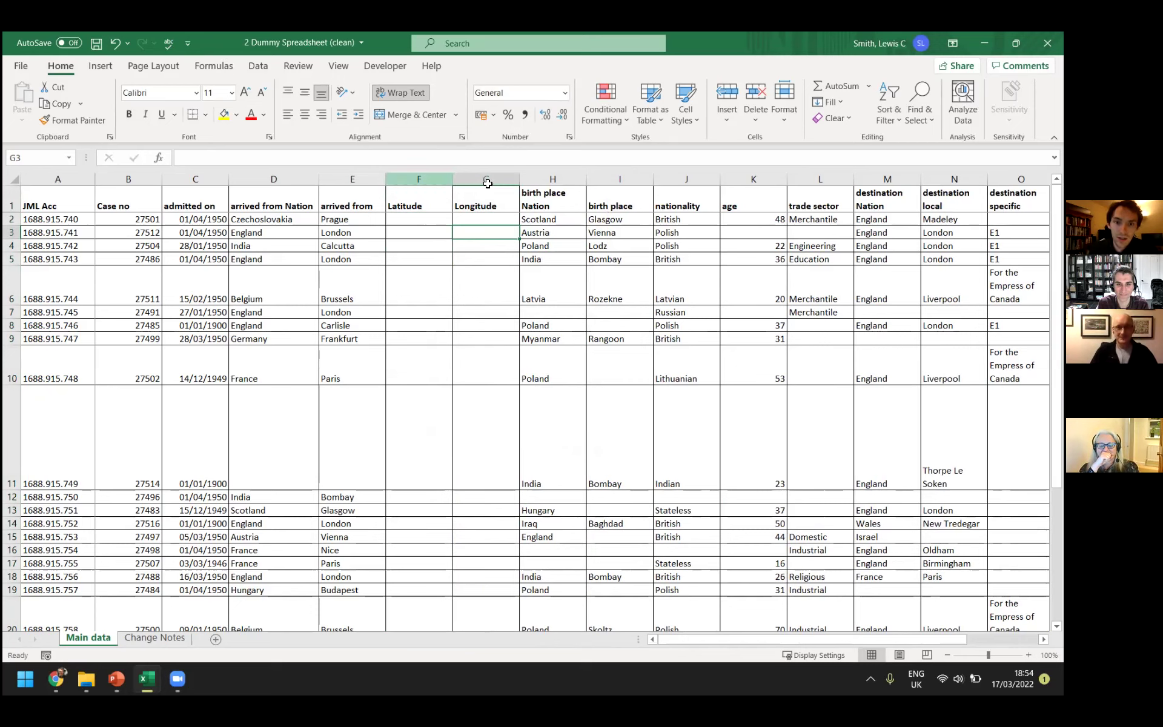
{"action": "left_click", "coordinate": [236, 114]}
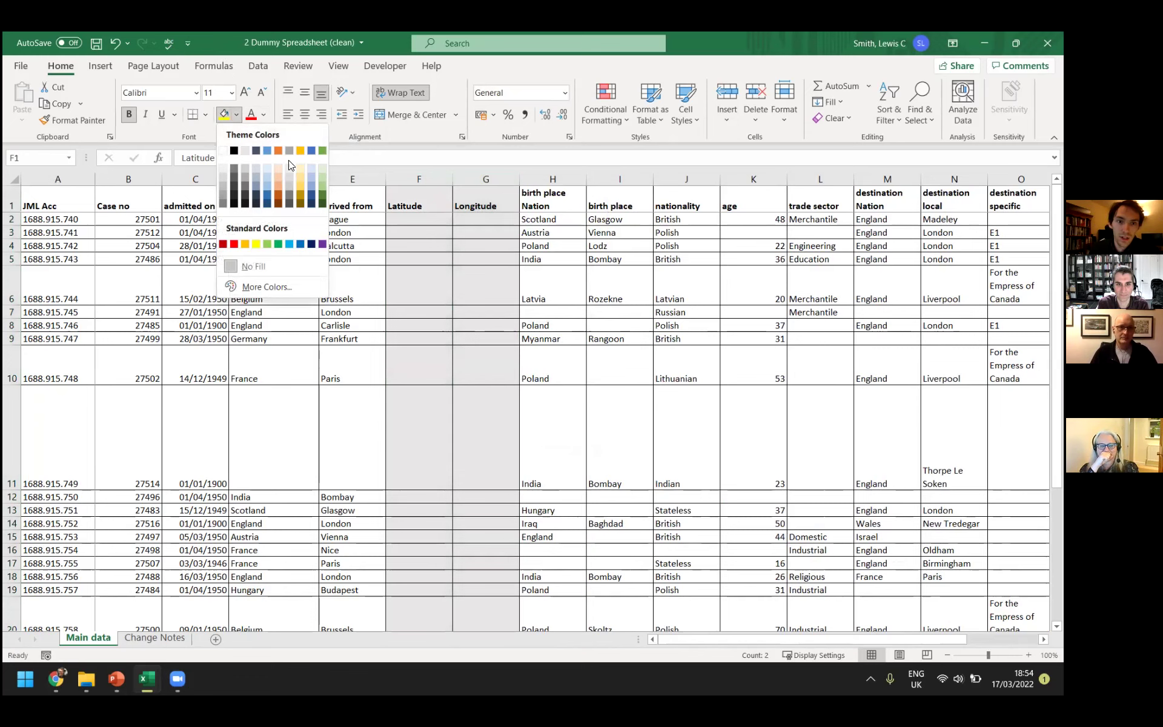
{"action": "left_click", "coordinate": [267, 244]}
{"action": "left_click", "coordinate": [418, 245]}
{"action": "left_click", "coordinate": [443, 291]}
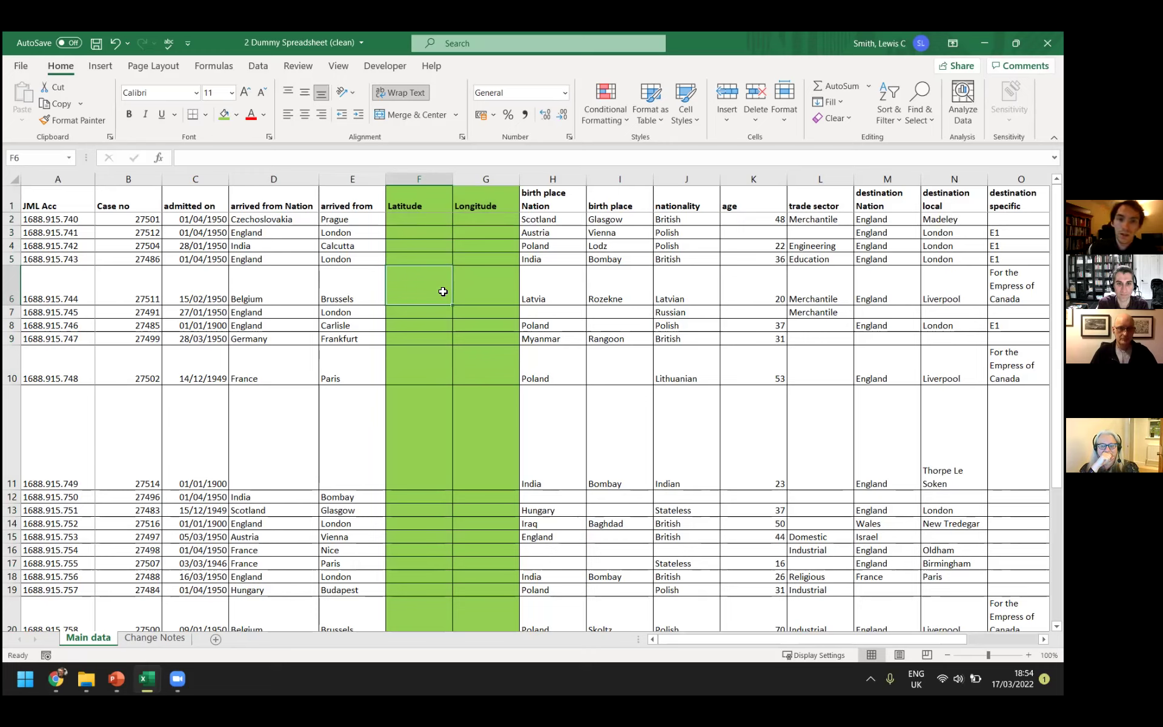
Switch to PowerPoint and review the Accuracy/Precision of the Coordinates slide
{"action": "left_click_drag", "start_coordinate": [441, 180], "coordinate": [484, 180]}
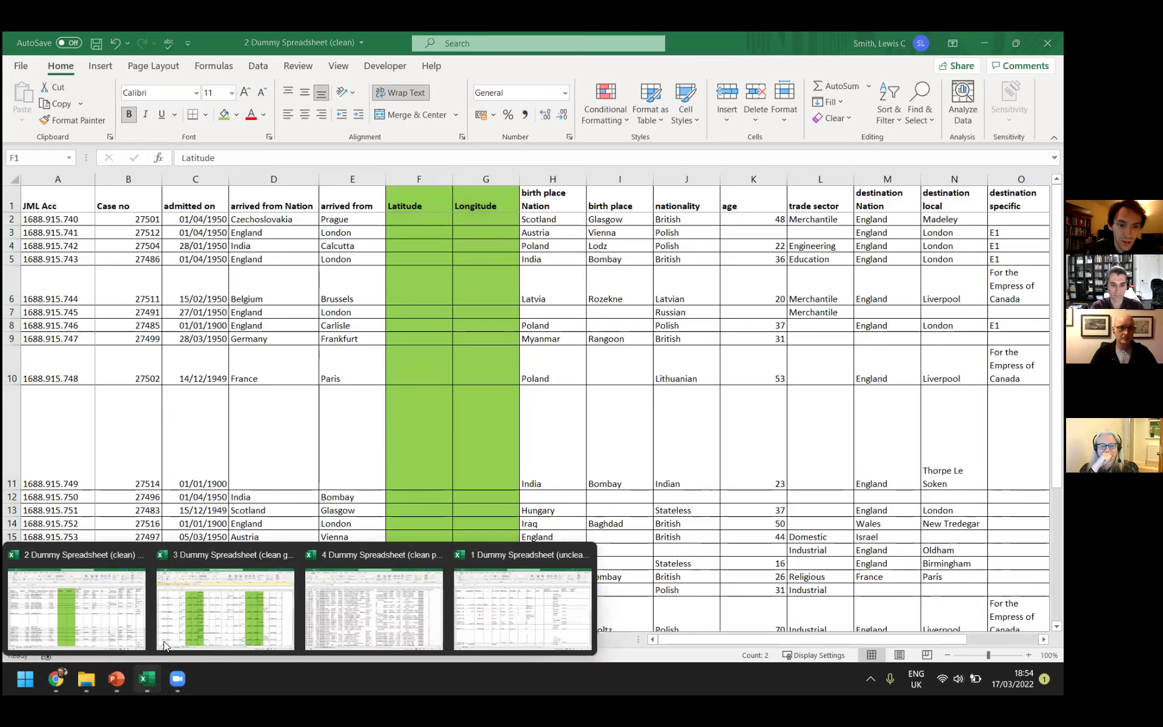
{"action": "left_click", "coordinate": [117, 678]}
{"action": "key", "text": "Page_Up"}
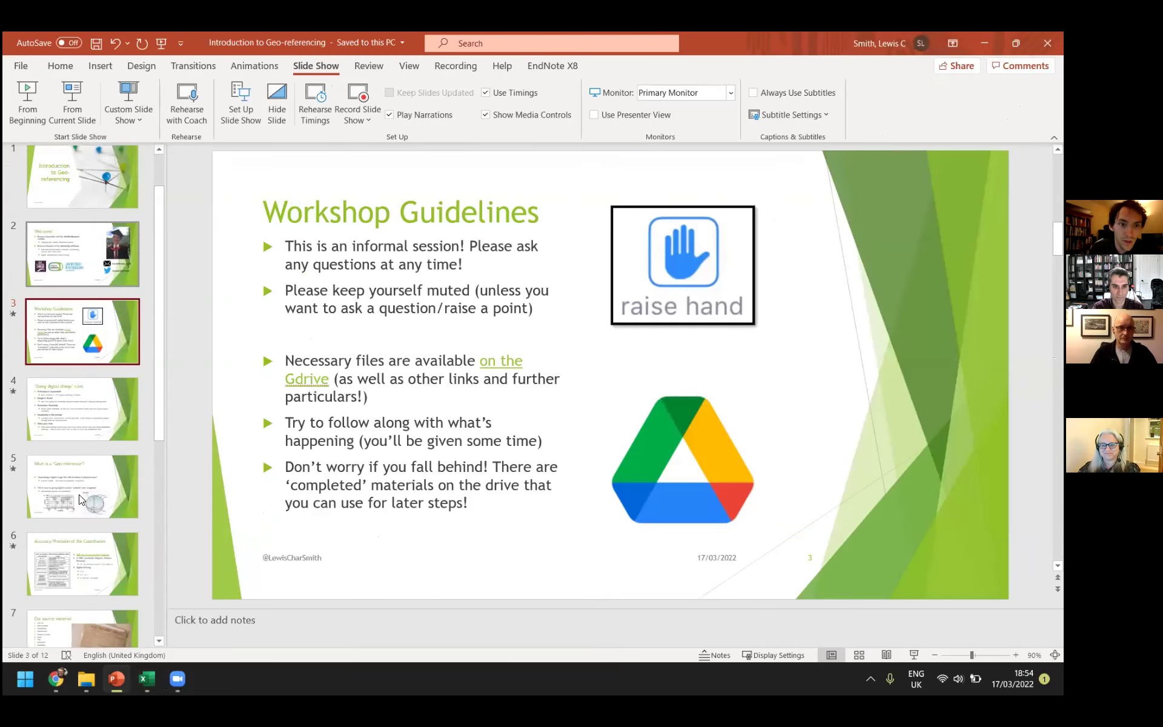
{"action": "left_click", "coordinate": [90, 574]}
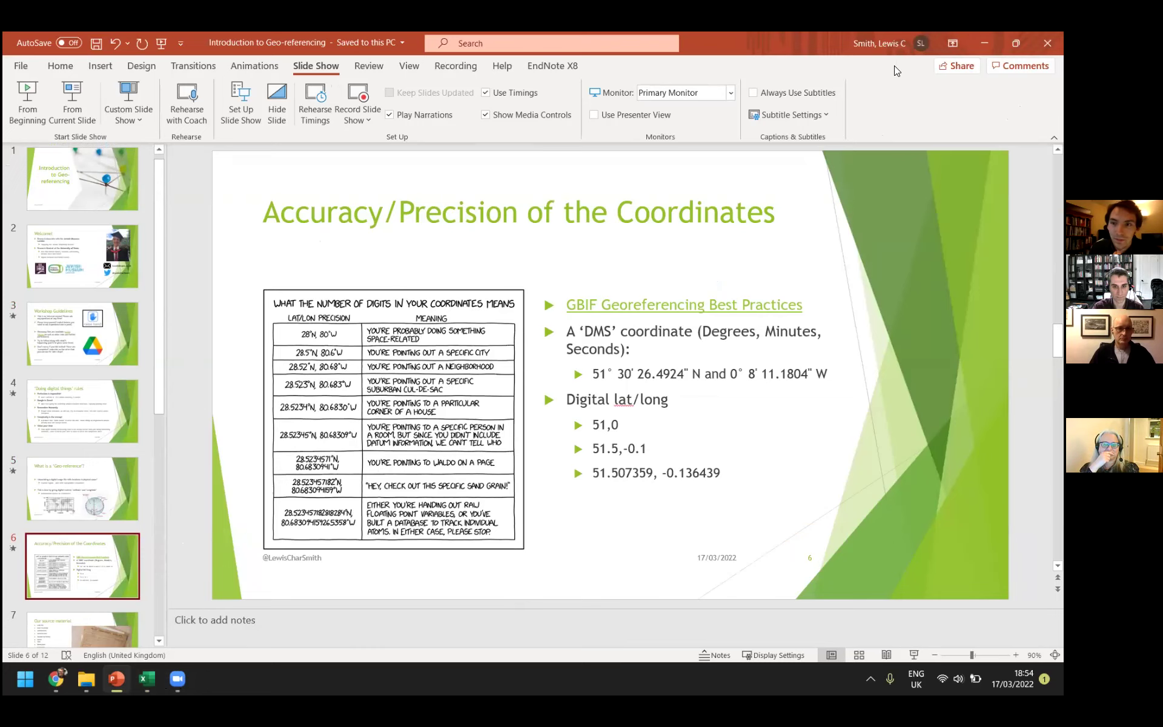
Return to Excel and format the Latitude and Longitude columns as Number with two decimal places
{"action": "key", "text": "alt+Tab"}
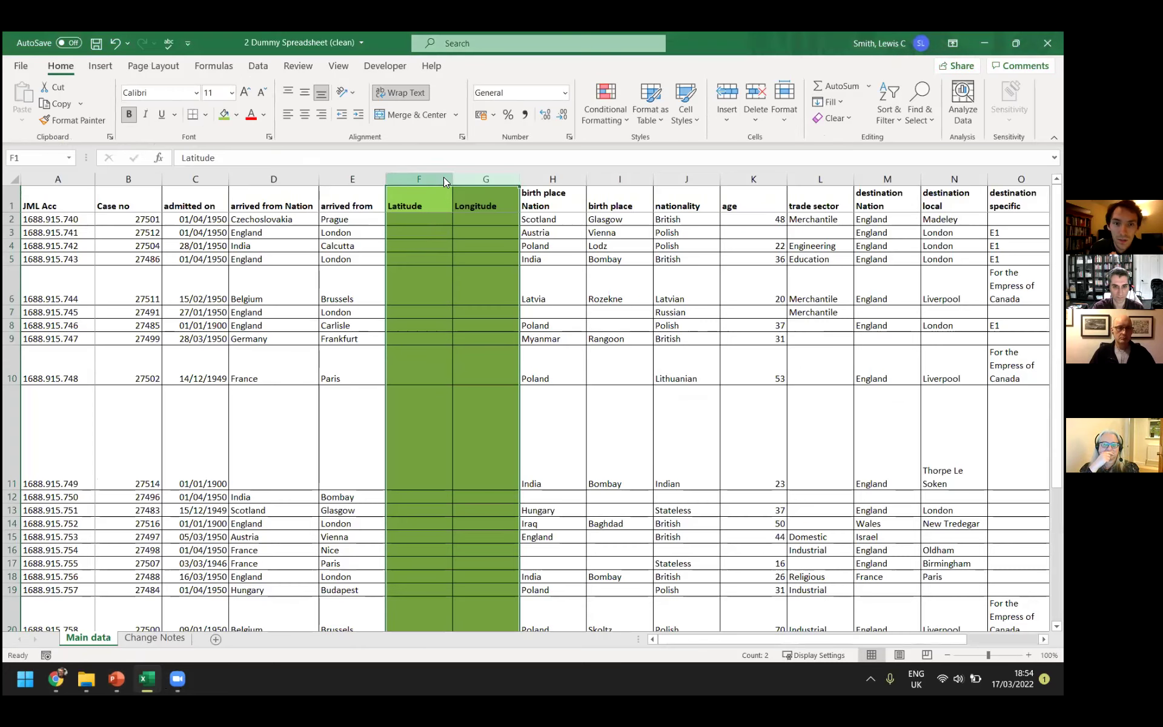
{"action": "right_click", "coordinate": [446, 180]}
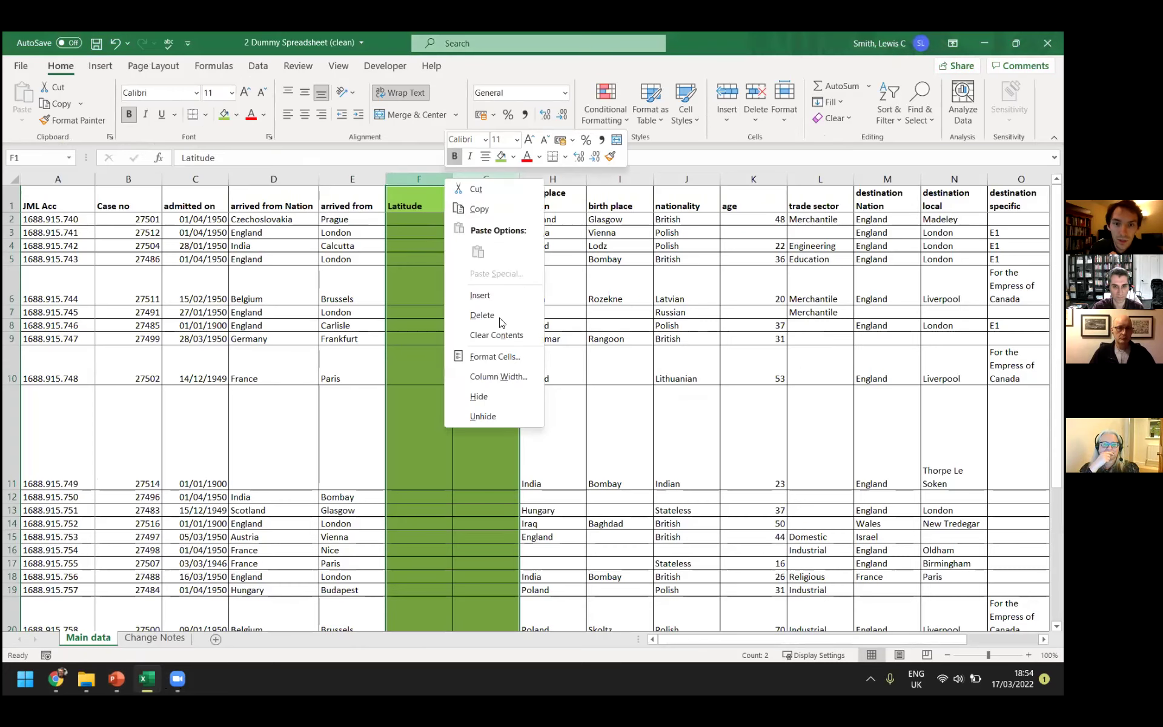
{"action": "left_click", "coordinate": [492, 358]}
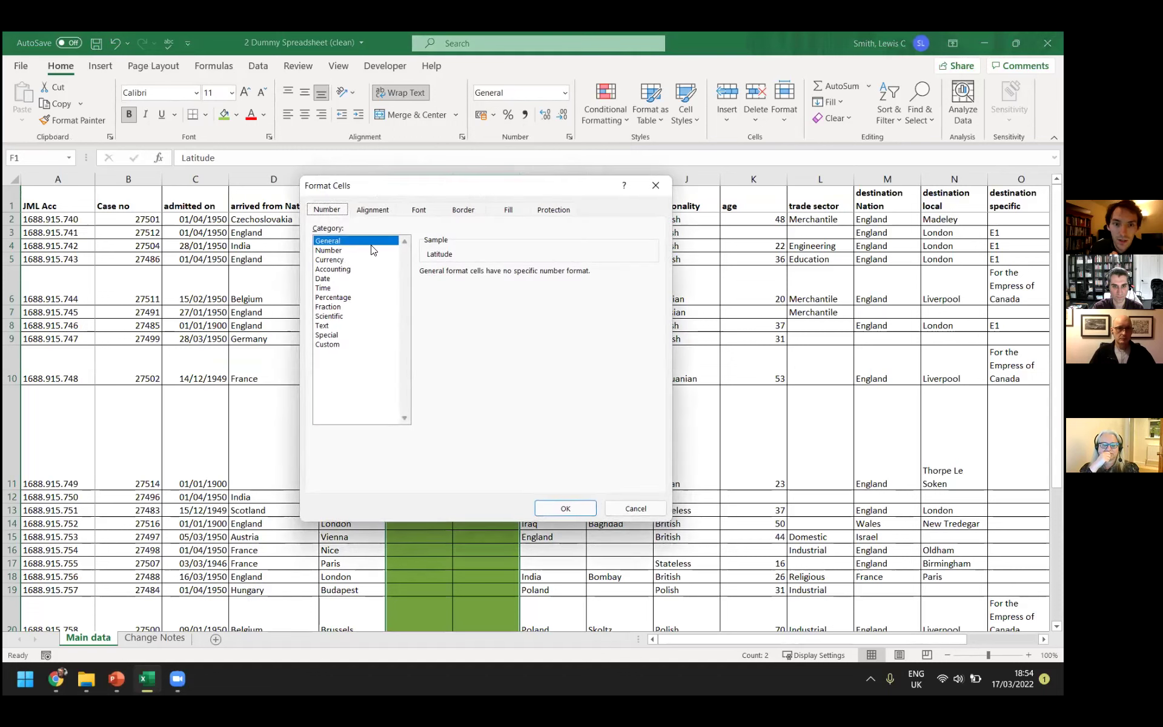
{"action": "key", "text": "Down"}
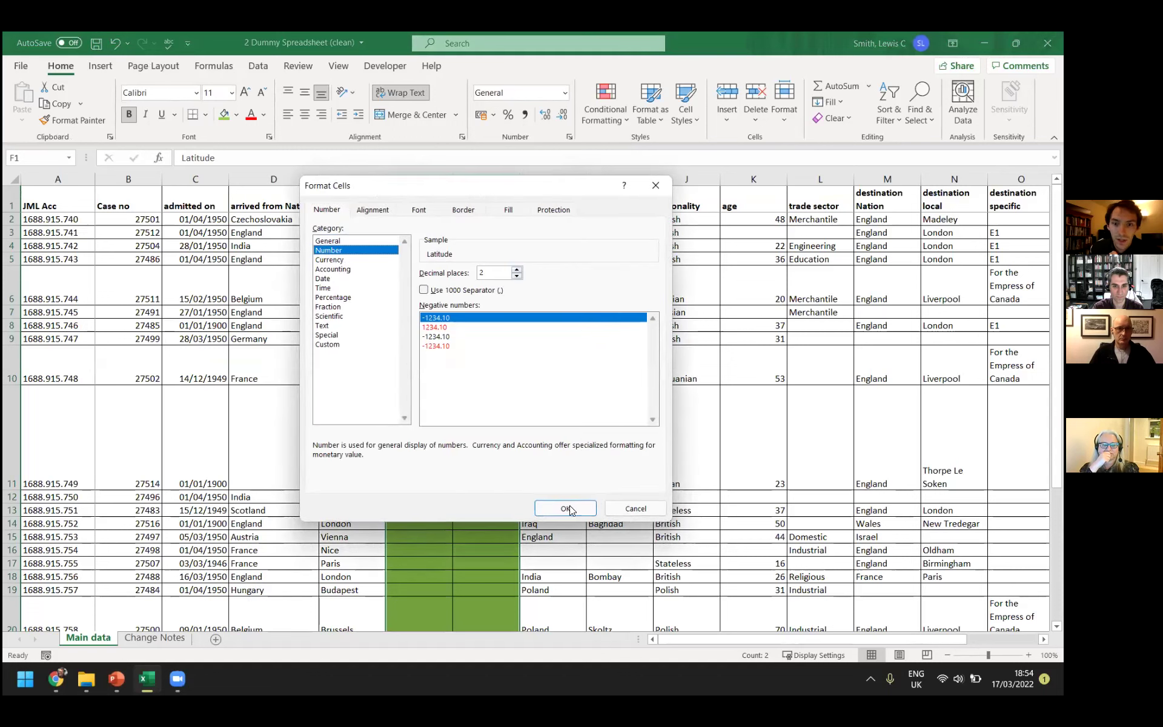
{"action": "key", "text": "Return"}
Test the number format by entering 10 in F6, and clear that entry again
{"action": "left_click", "coordinate": [416, 292]}
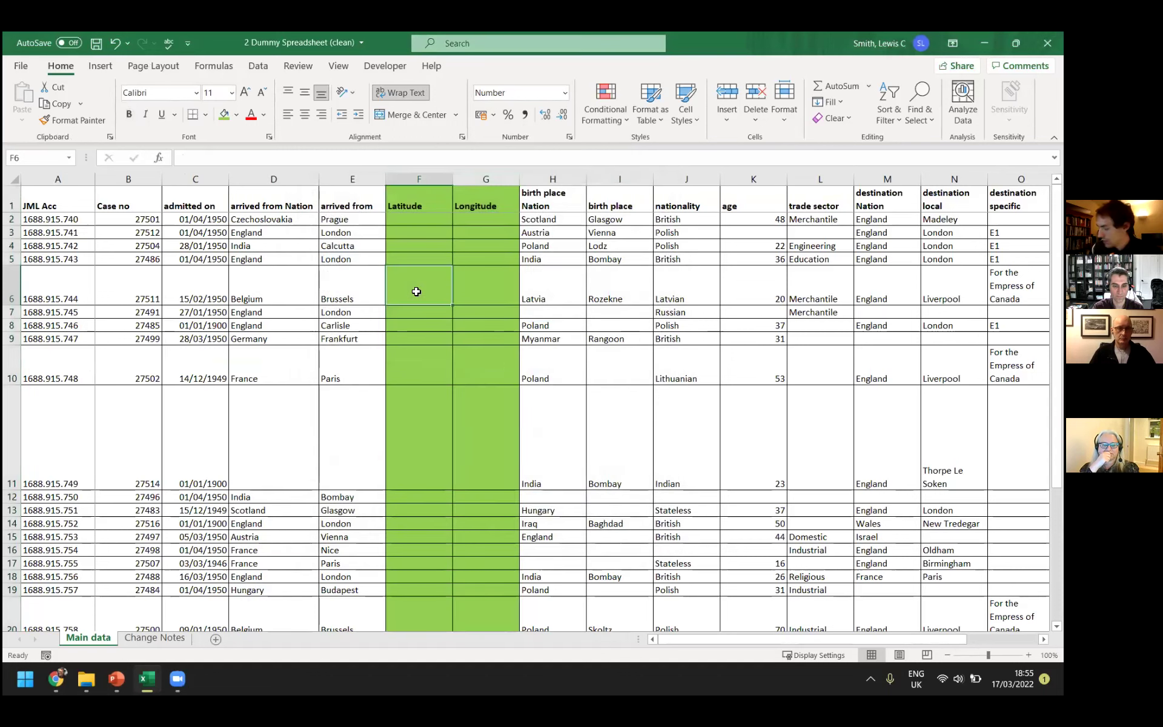
{"action": "type", "text": "10"}
{"action": "key", "text": "Return"}
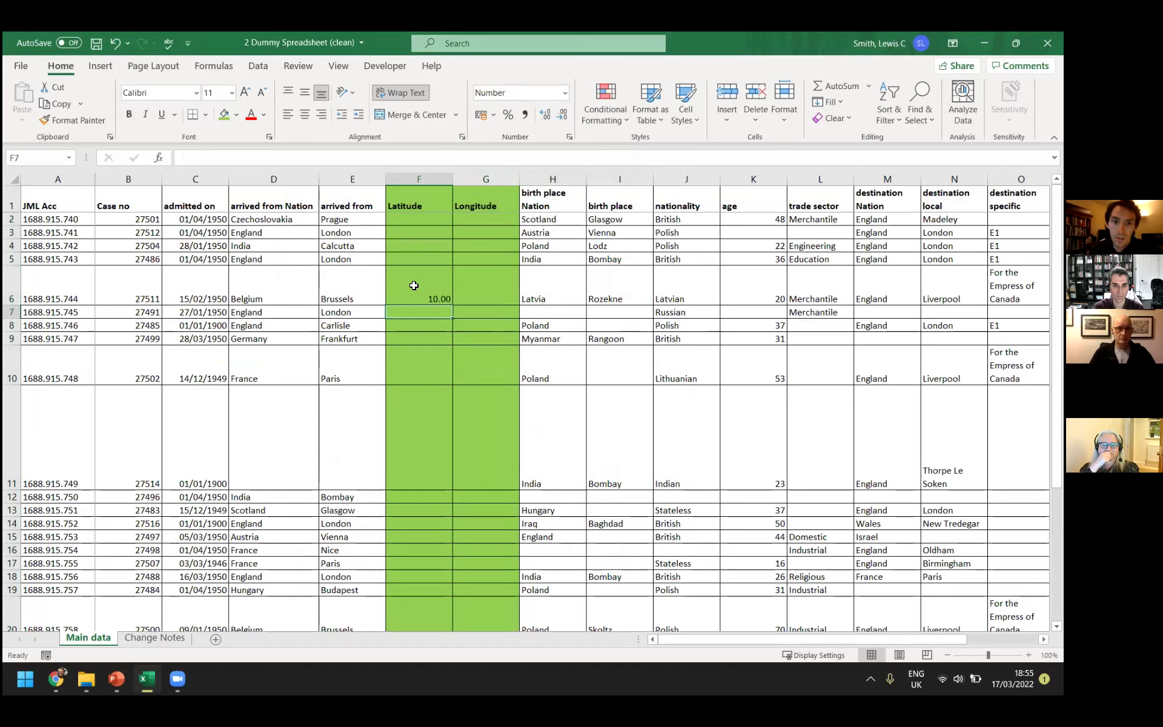
{"action": "left_click", "coordinate": [421, 303]}
{"action": "key", "text": "shift+Right"}
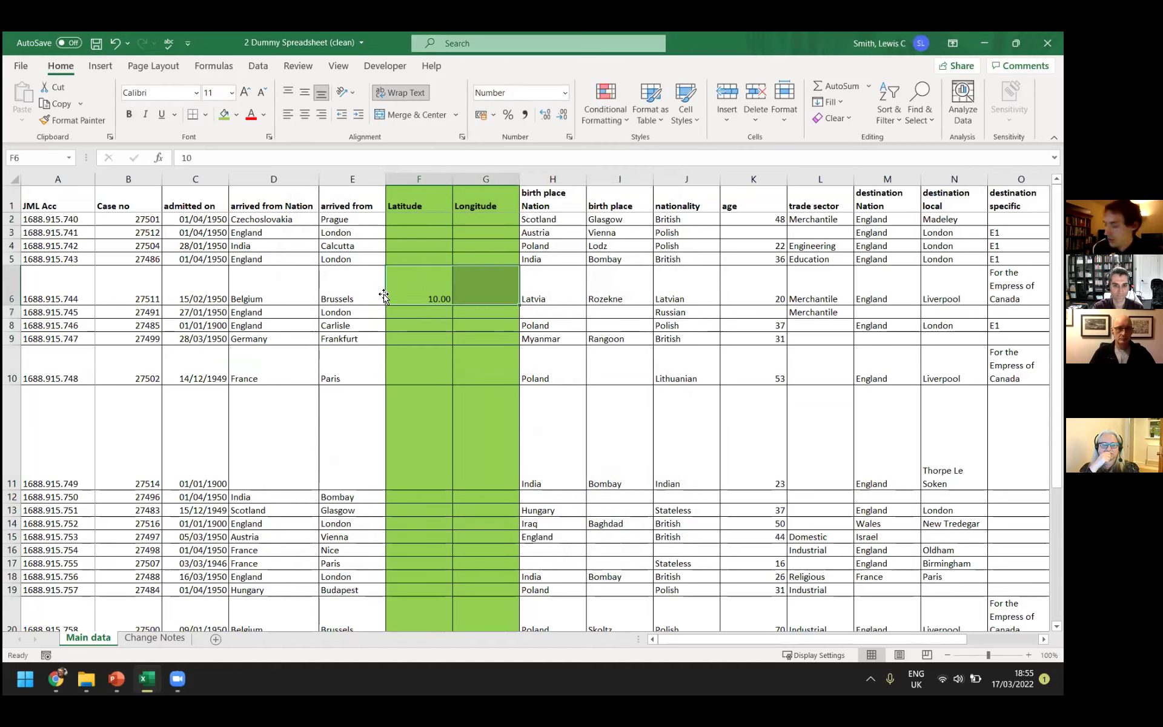
{"action": "left_click", "coordinate": [422, 218]}
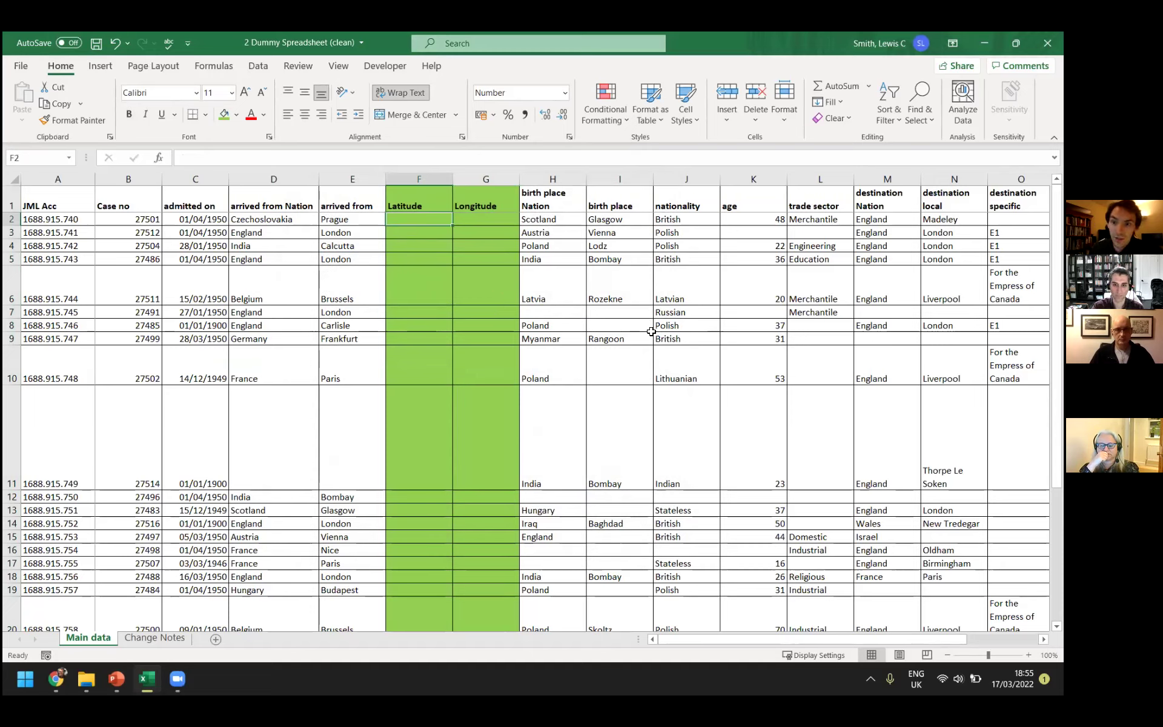
Switch to the Geocoding API page in Chrome and geocode prague, the arrived from place in row 2
{"action": "left_click", "coordinate": [359, 220]}
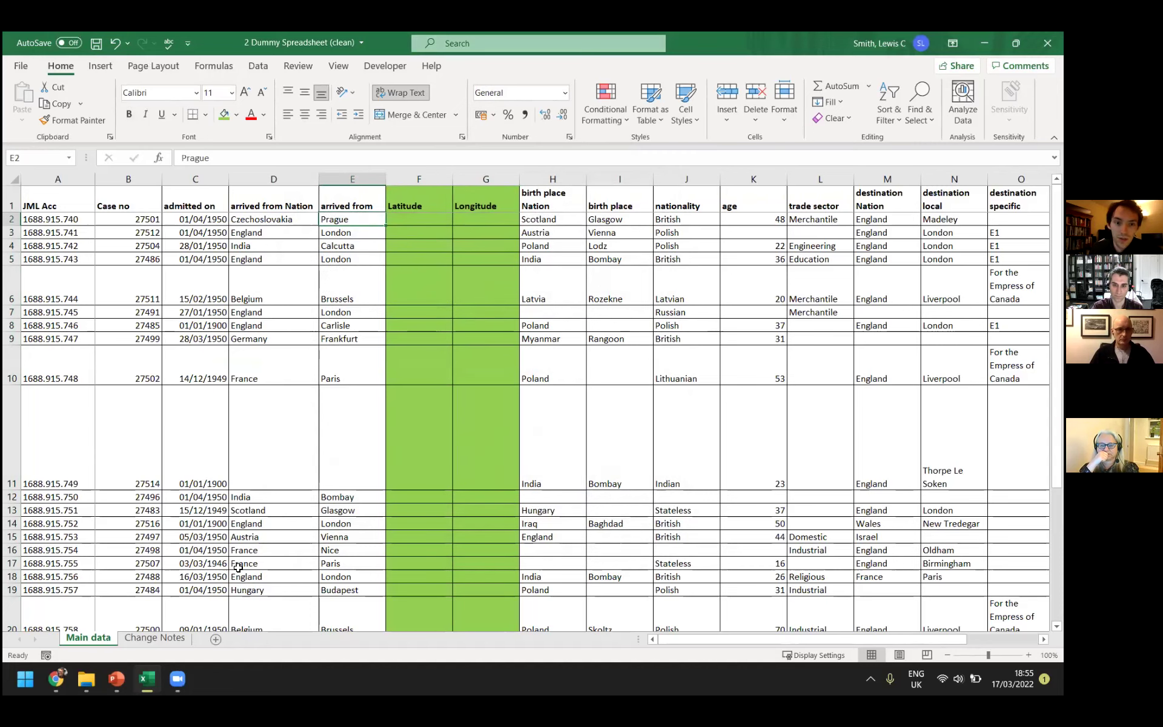
{"action": "left_click", "coordinate": [54, 677]}
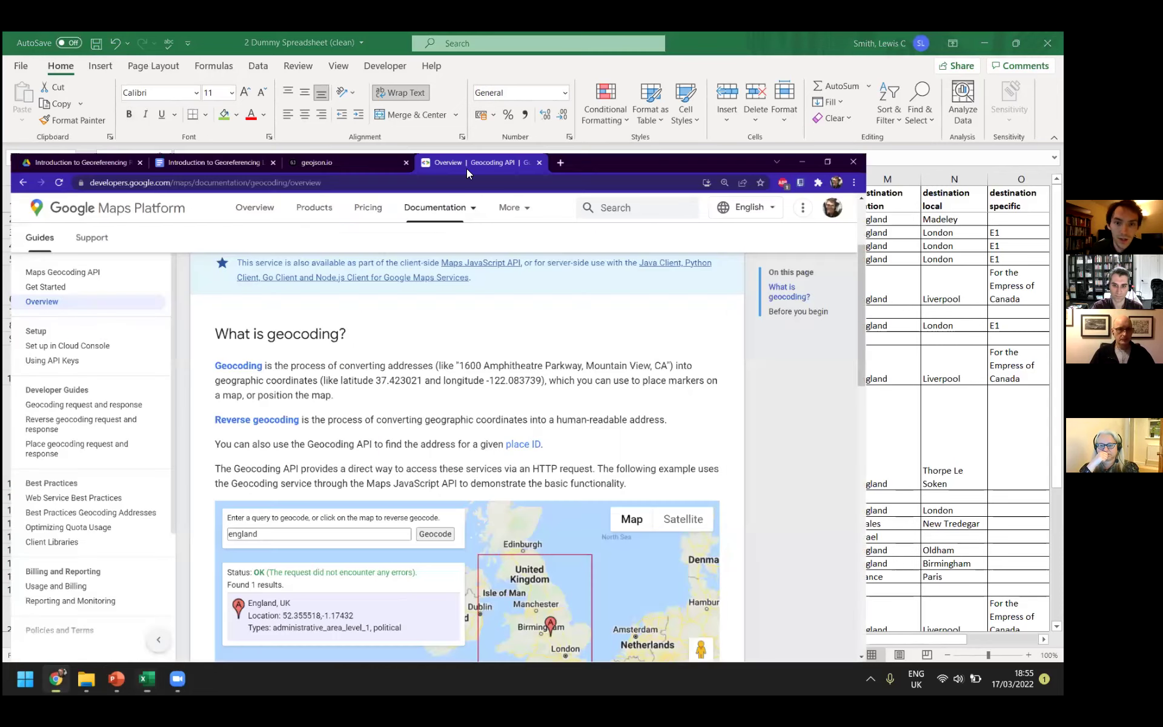
{"action": "scroll", "coordinate": [422, 412], "scroll_direction": "up", "scroll_amount": 3}
{"action": "scroll", "coordinate": [423, 413], "scroll_direction": "down", "scroll_amount": 5}
{"action": "double_click", "coordinate": [346, 403]}
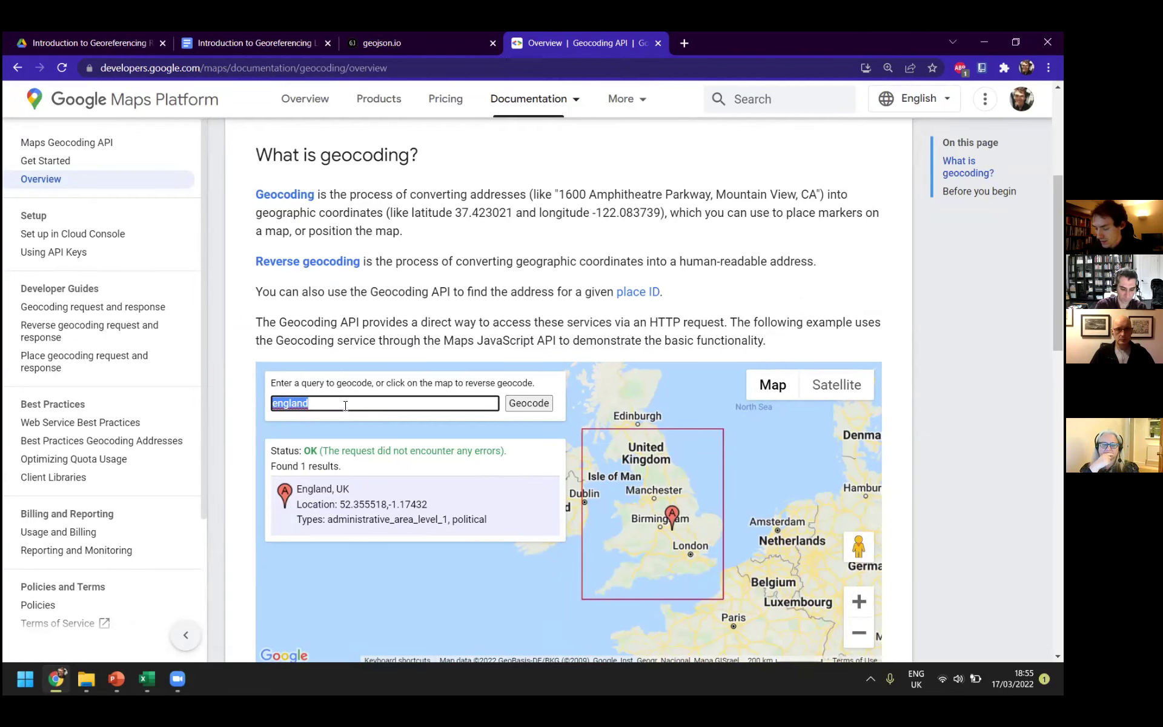
{"action": "type", "text": "pragu"}
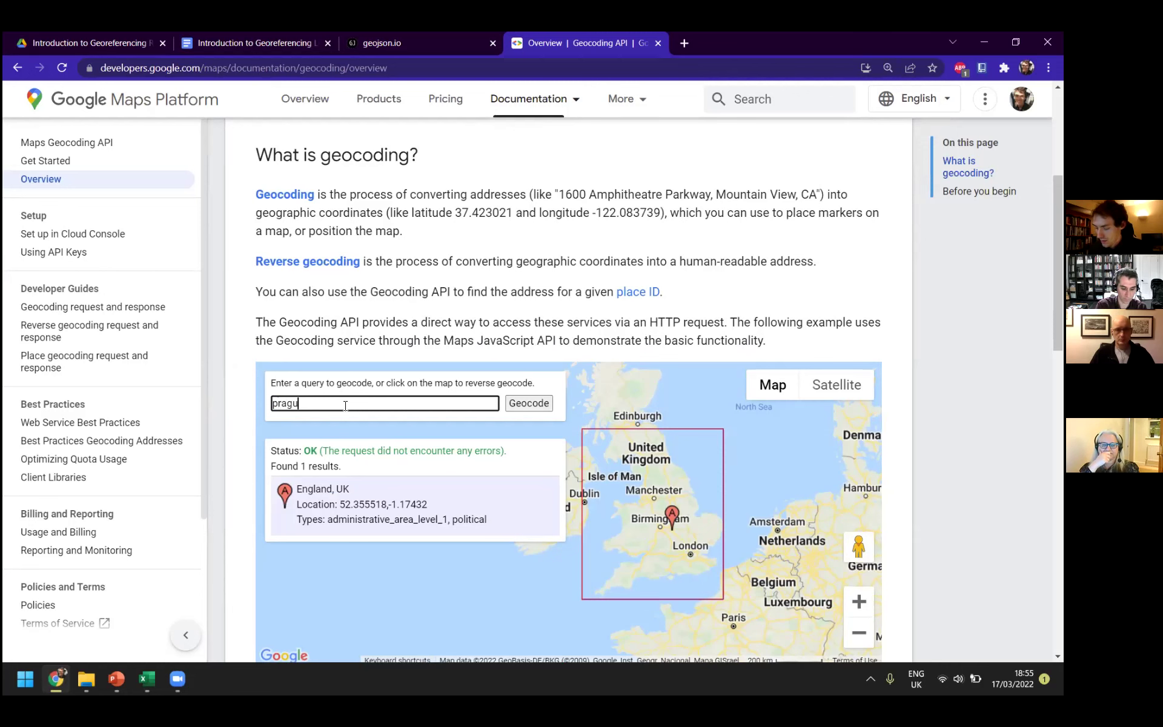
{"action": "type", "text": "e"}
{"action": "key", "text": "Return"}
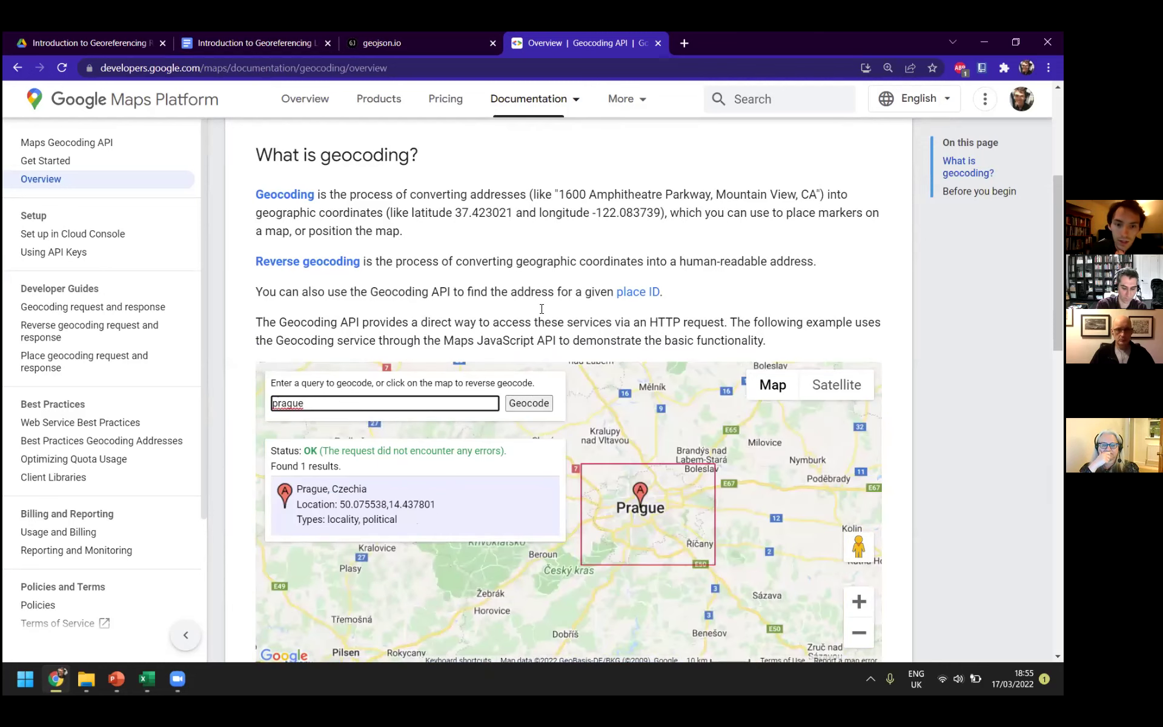
{"action": "scroll", "coordinate": [542, 309], "scroll_direction": "down", "scroll_amount": 1}
{"action": "left_click", "coordinate": [341, 440]}
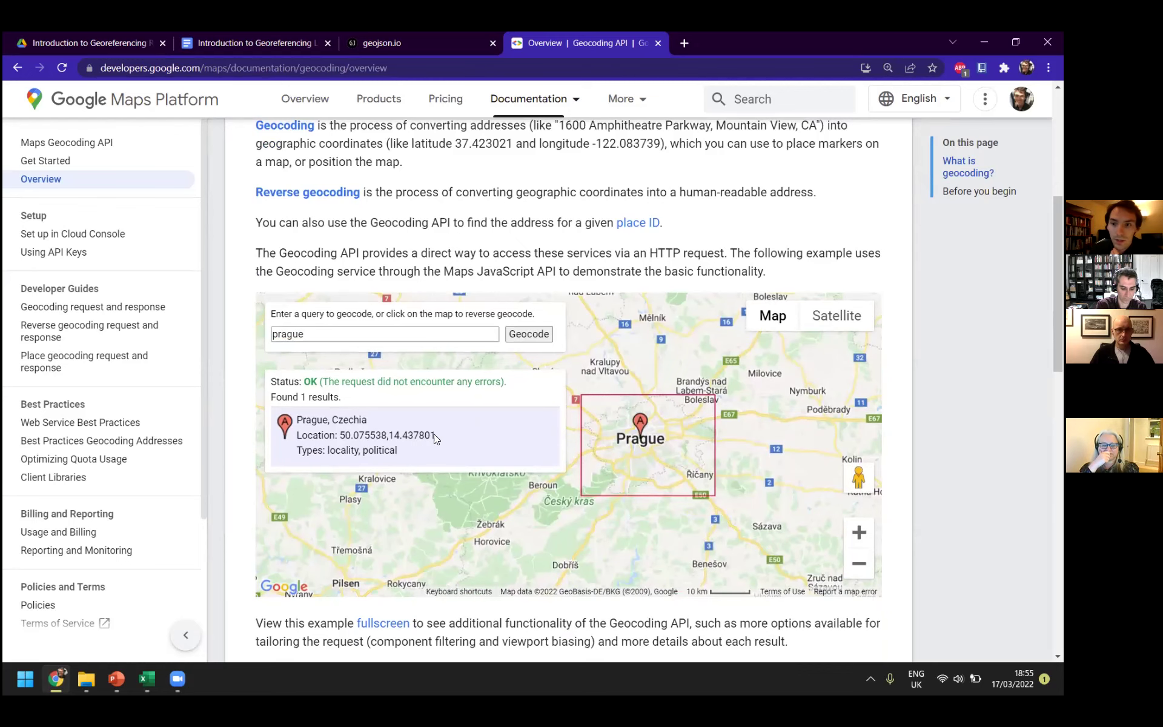
Arrange the Chrome geocoding page and the Excel spreadsheet side by side
{"action": "key", "text": "super+Left"}
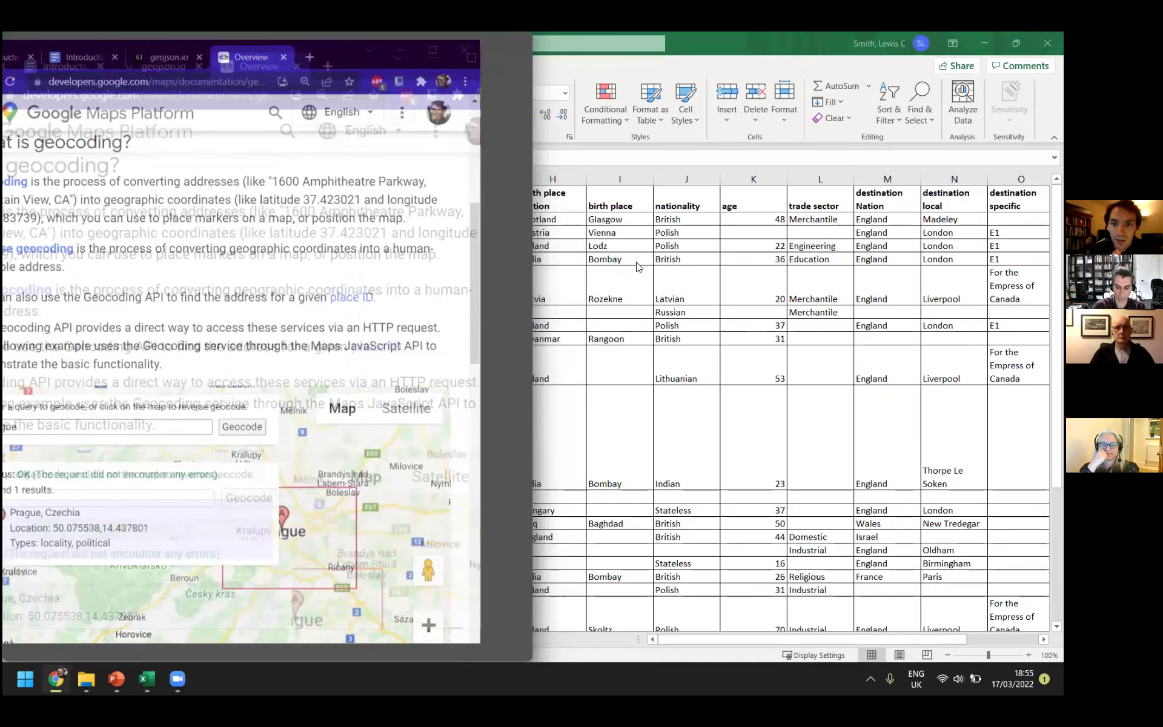
{"action": "left_click", "coordinate": [681, 195]}
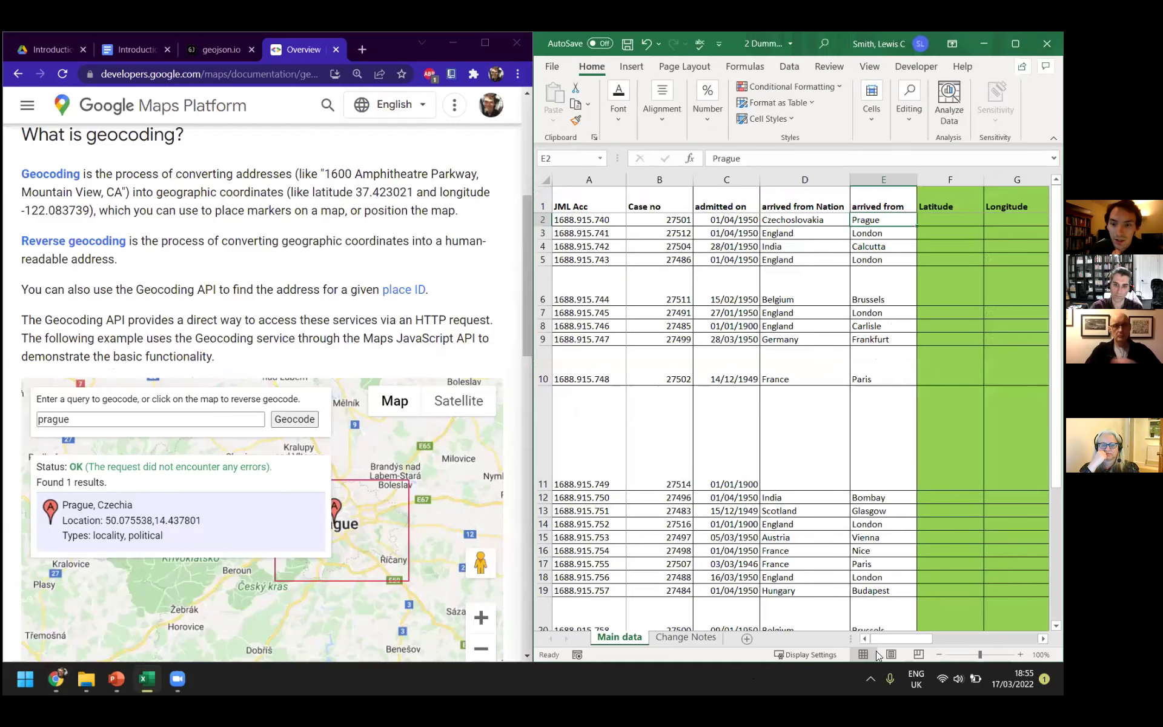
Enter Prague's coordinates in row 2, with 50.07 as Latitude in F2 and 14.43 as Longitude in G2
{"action": "left_click_drag", "start_coordinate": [902, 635], "coordinate": [942, 636]}
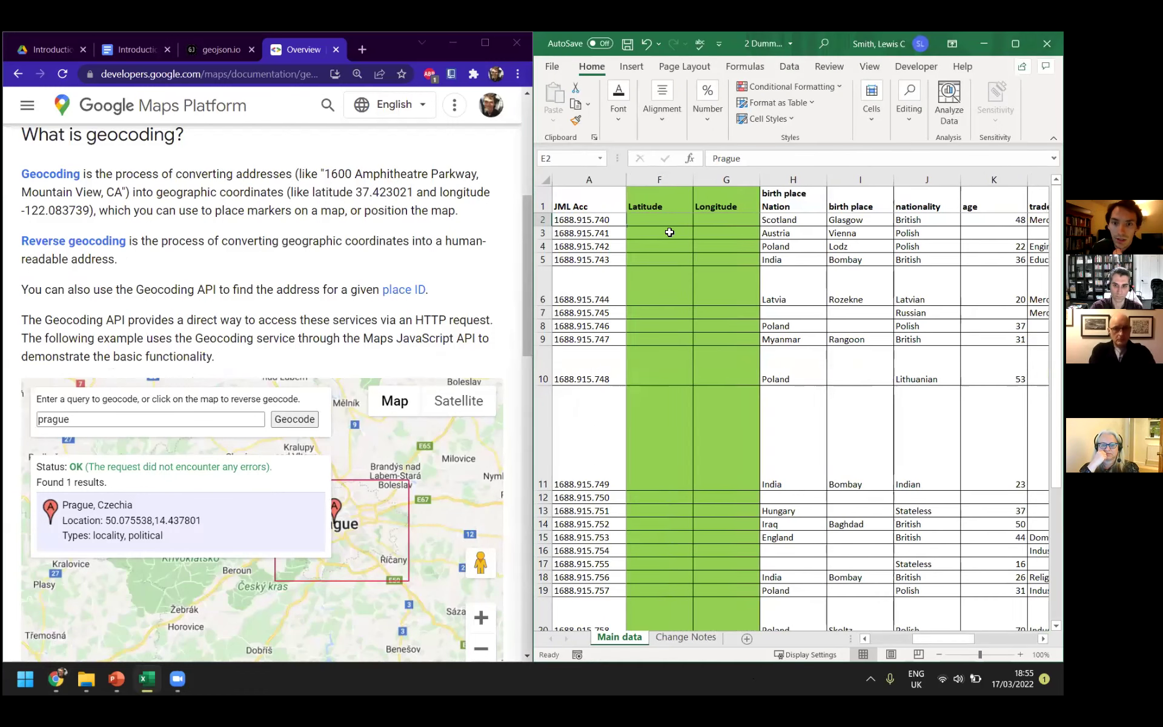
{"action": "left_click", "coordinate": [659, 220]}
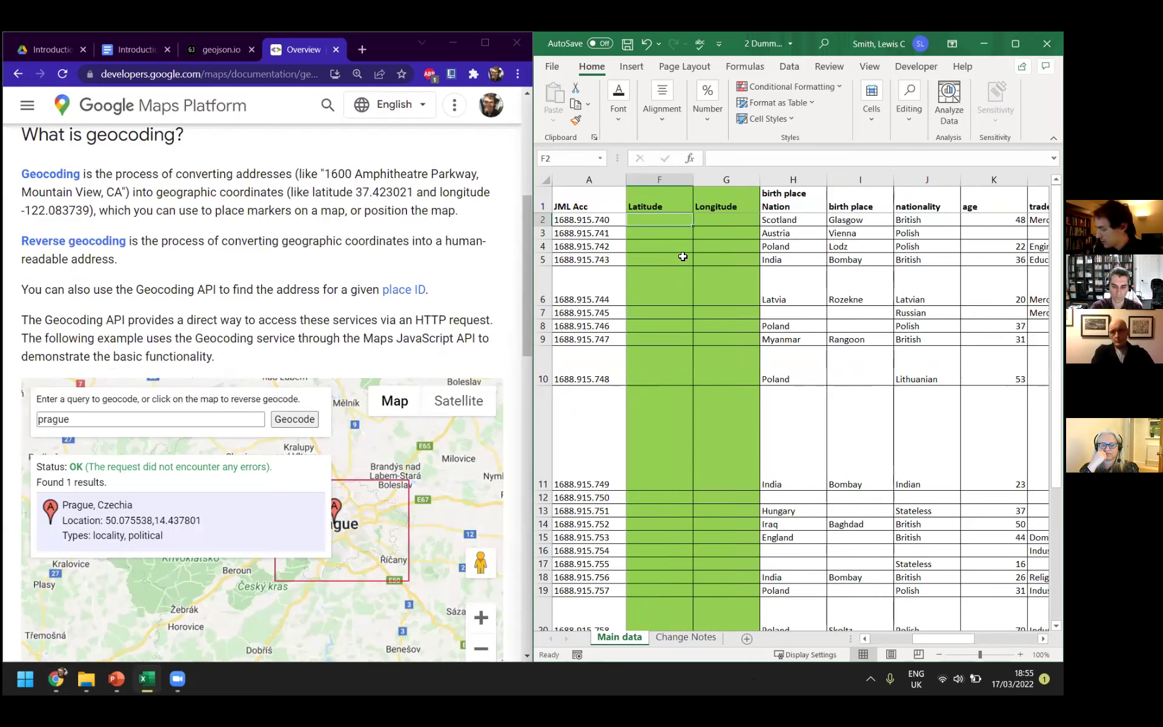
{"action": "type", "text": "50.1"}
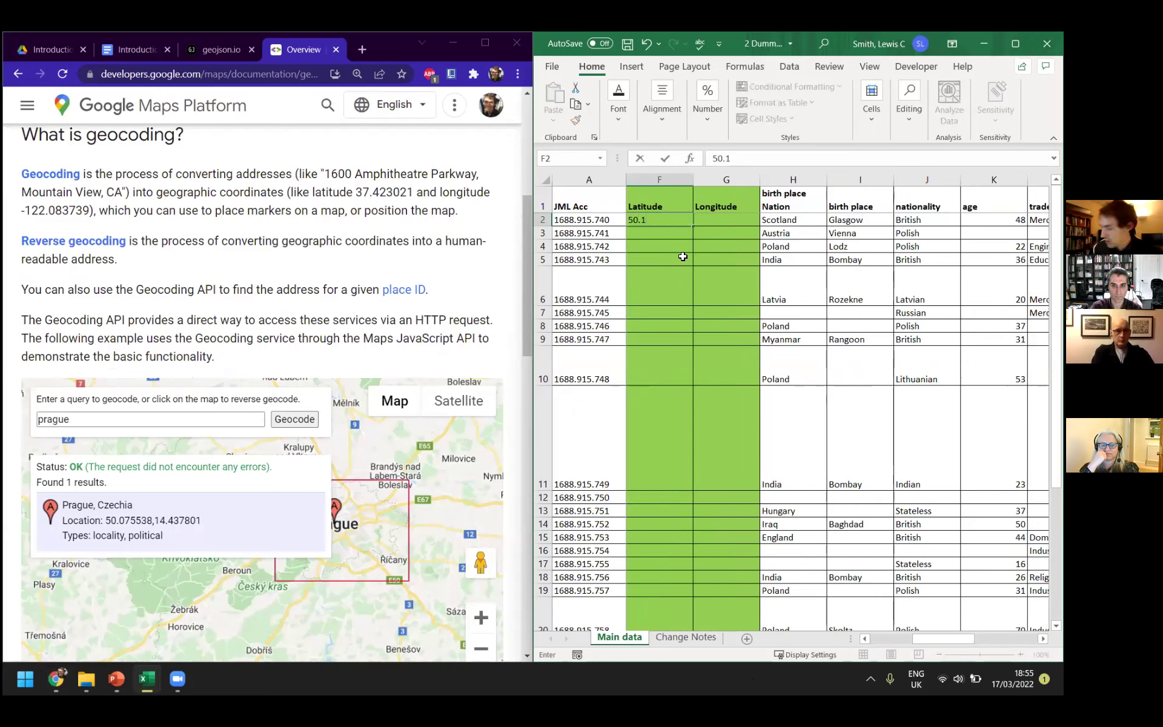
{"action": "key", "text": "BackSpace"}
{"action": "type", "text": "07"}
{"action": "key", "text": "Tab"}
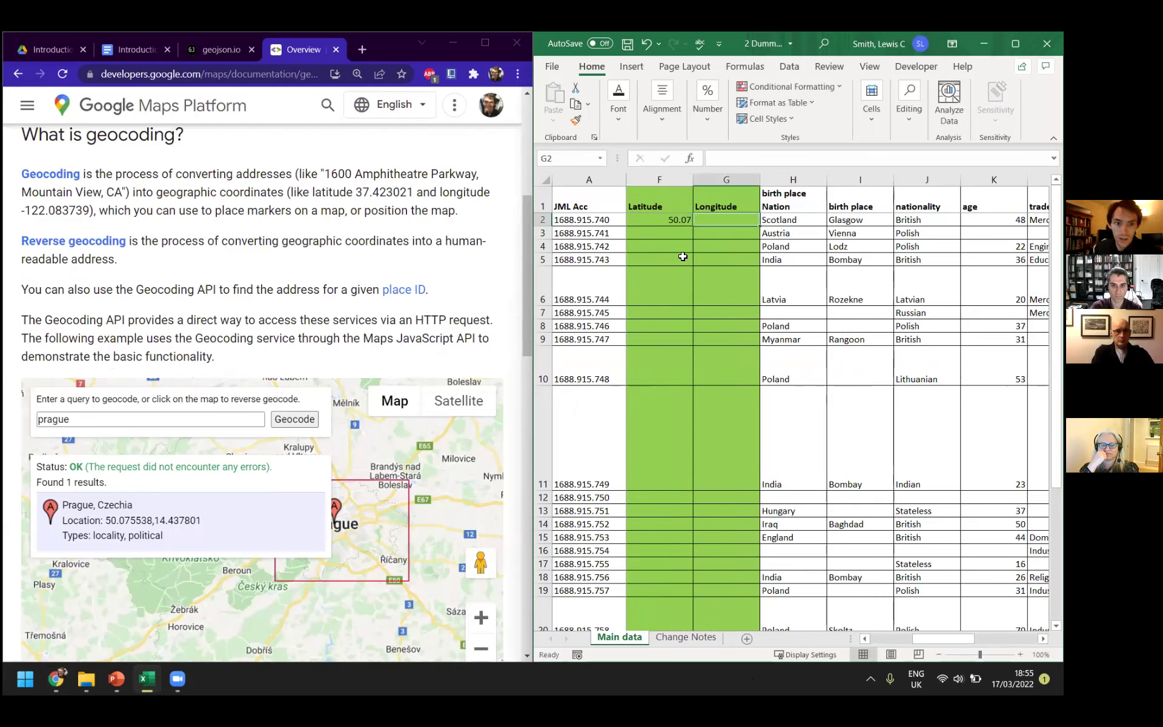
{"action": "type", "text": "14.43"}
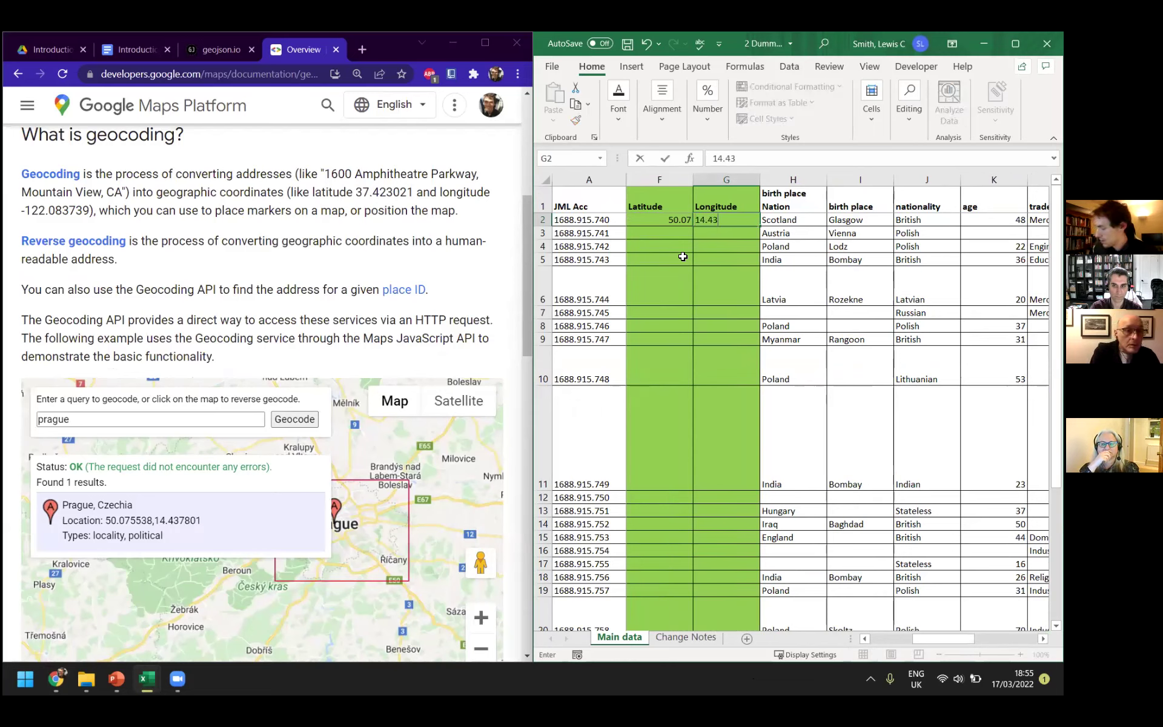
{"action": "key", "text": "Return"}
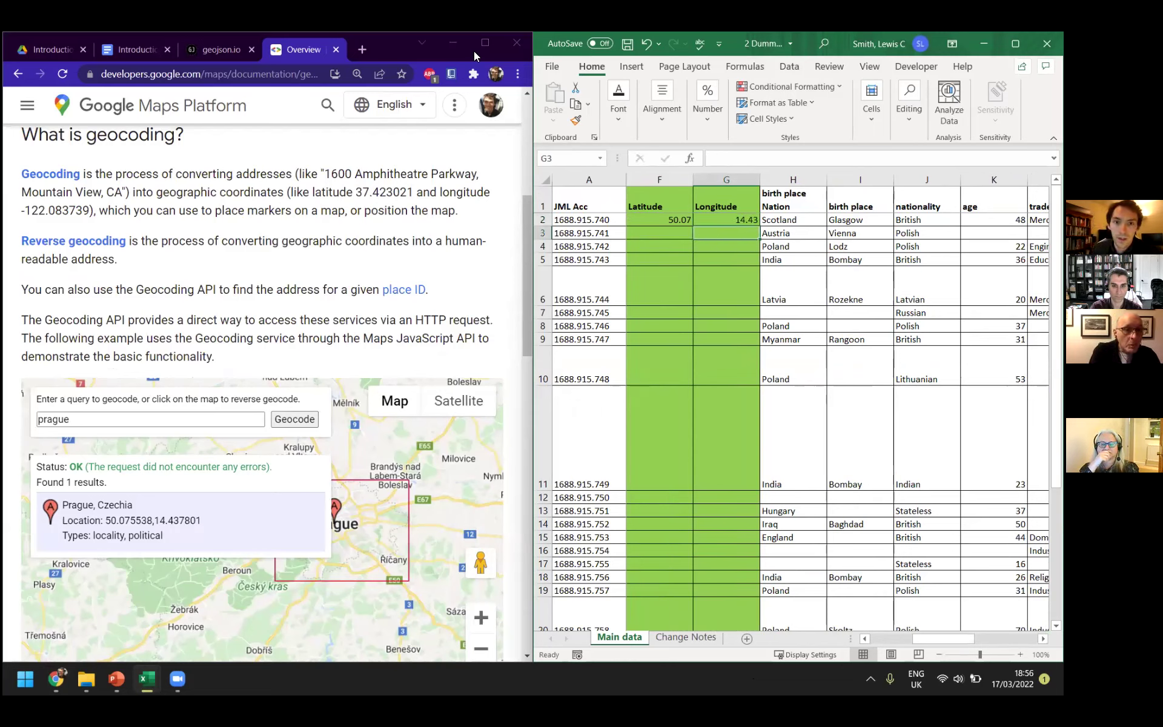
Maximize the Excel window and check the Prague coordinates in row 2 against the arrived from columns
{"action": "double_click", "coordinate": [731, 39]}
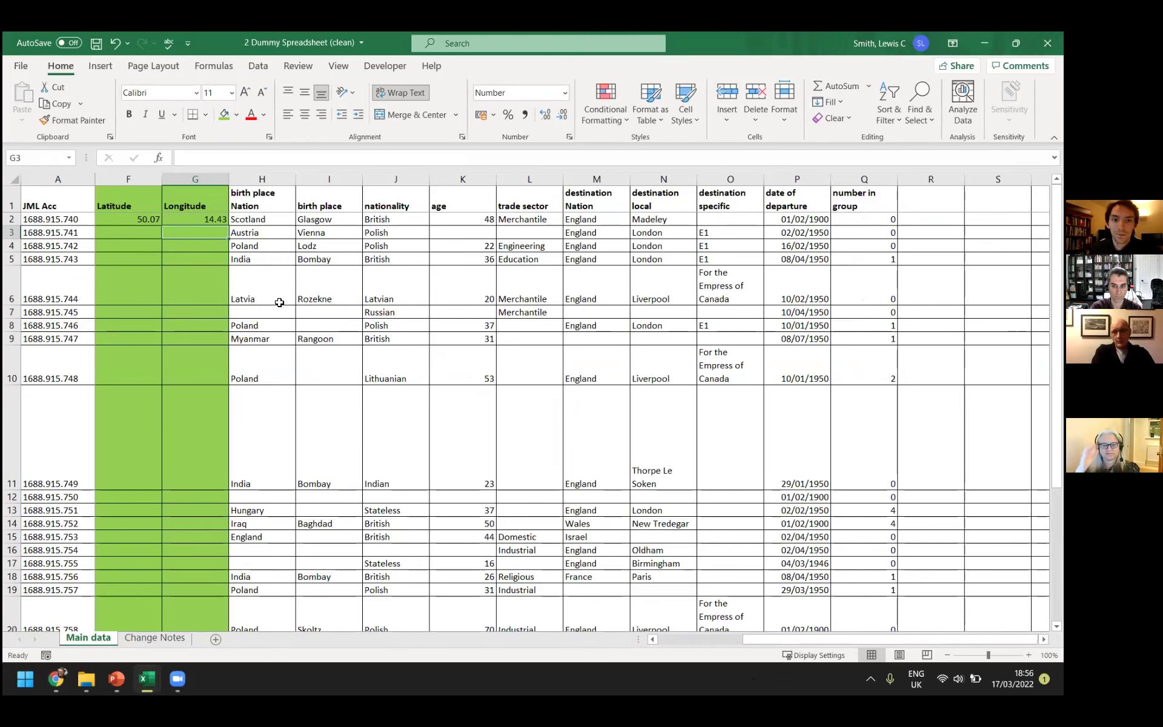
{"action": "scroll", "coordinate": [446, 395], "scroll_direction": "left", "scroll_amount": 4}
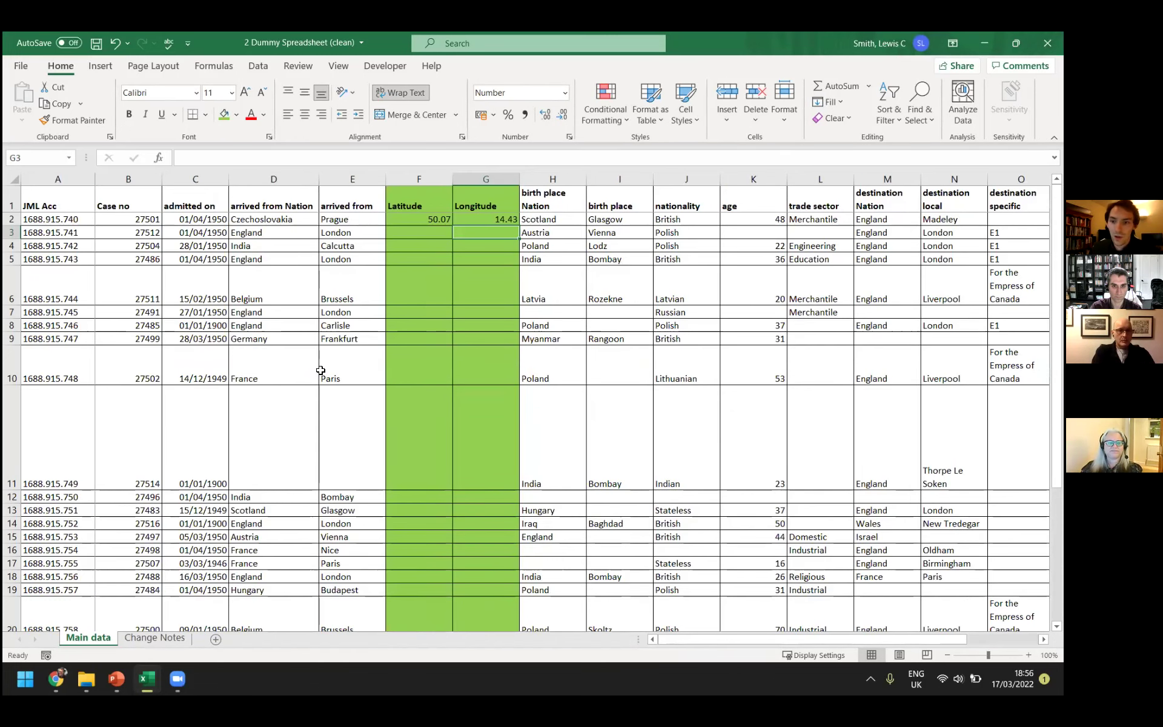
{"action": "left_click", "coordinate": [468, 339]}
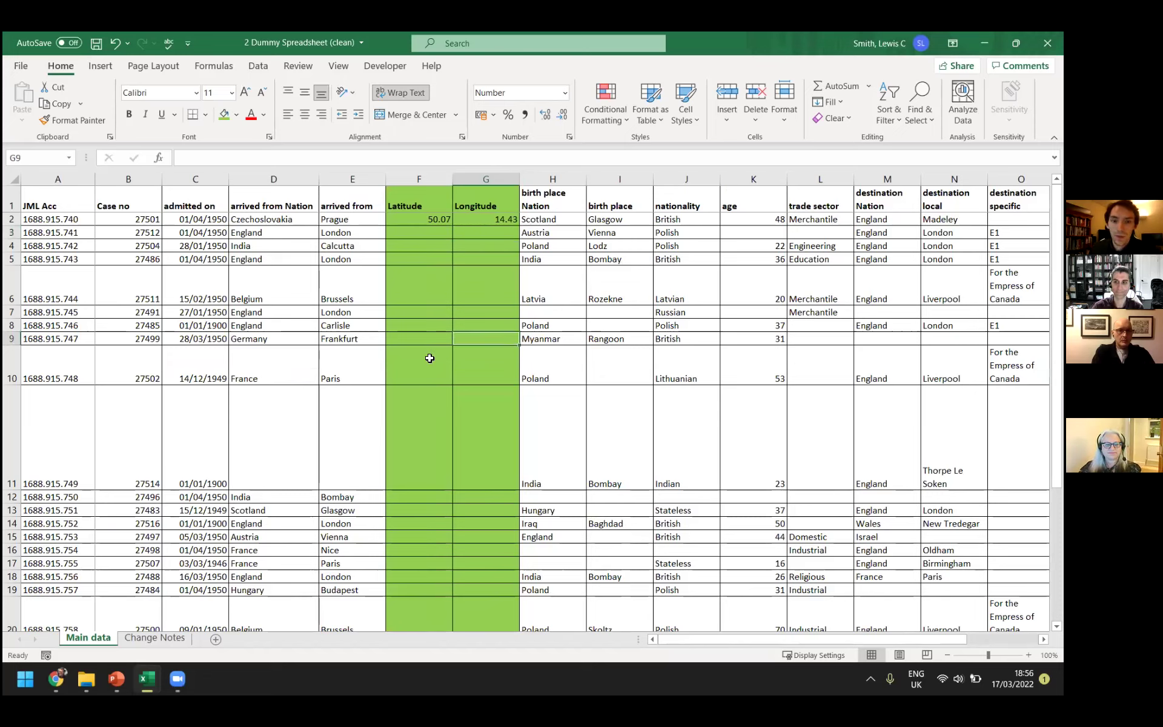
{"action": "left_click_drag", "start_coordinate": [430, 219], "coordinate": [464, 219]}
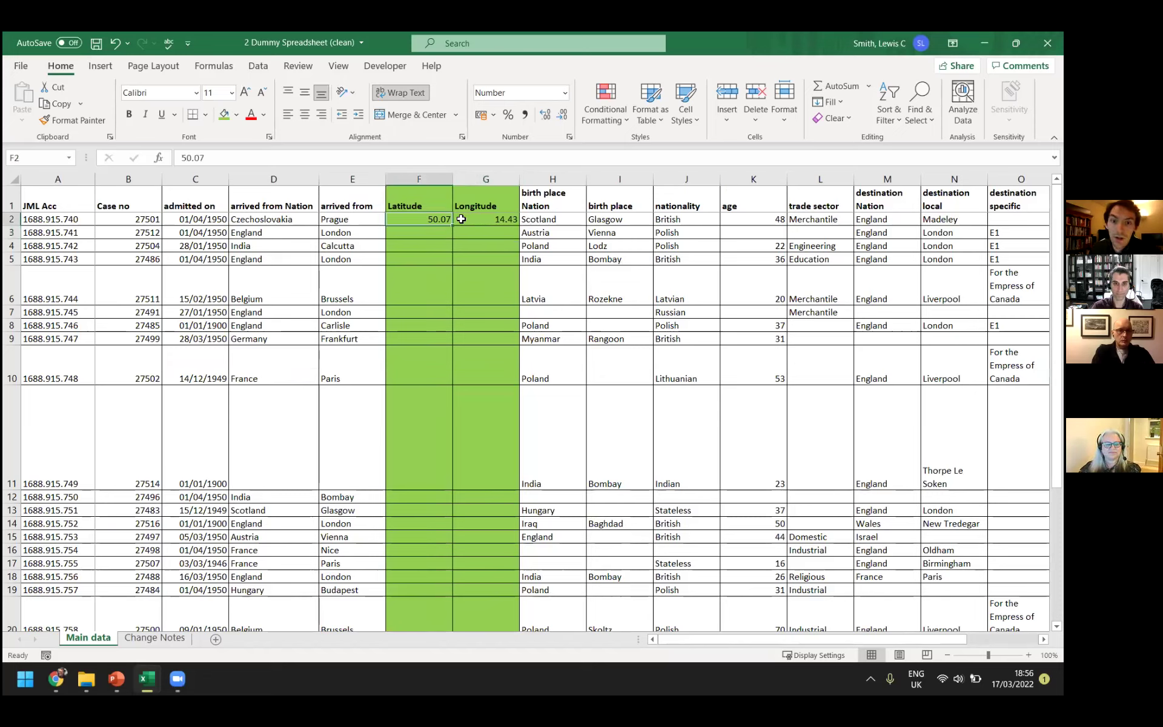
{"action": "left_click", "coordinate": [416, 312]}
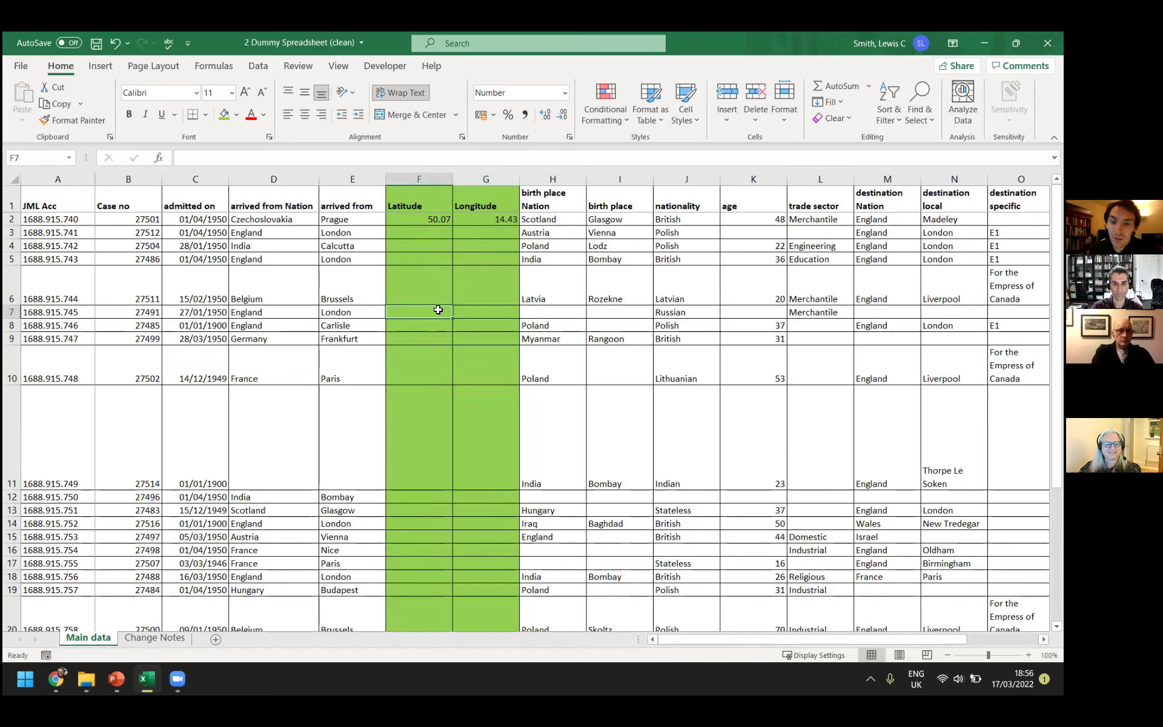
Copy Prague's latitude and longitude from F2:G2 into F27:G27, the other row with Prague as its arrived from place
{"action": "scroll", "coordinate": [459, 337], "scroll_direction": "down", "scroll_amount": 10}
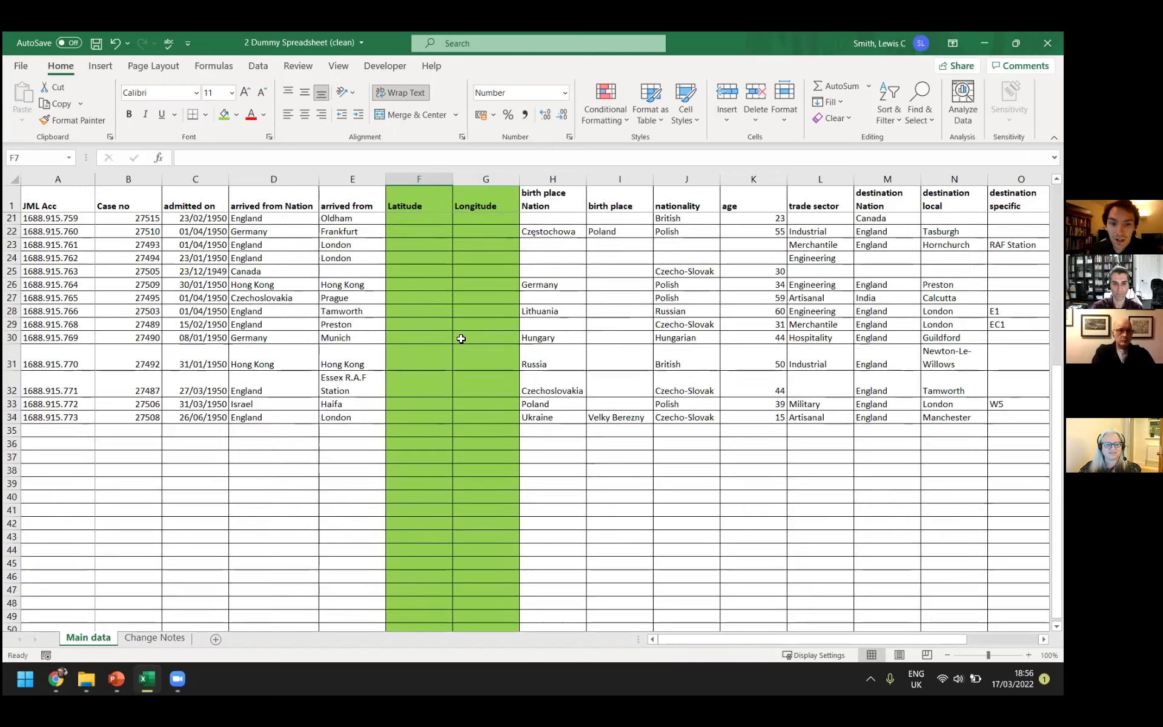
{"action": "scroll", "coordinate": [457, 336], "scroll_direction": "up", "scroll_amount": 9}
{"action": "scroll", "coordinate": [457, 336], "scroll_direction": "up", "scroll_amount": 1}
{"action": "left_click", "coordinate": [423, 208]}
{"action": "left_click_drag", "start_coordinate": [424, 219], "coordinate": [469, 219]}
{"action": "scroll", "coordinate": [341, 302], "scroll_direction": "down", "scroll_amount": 2}
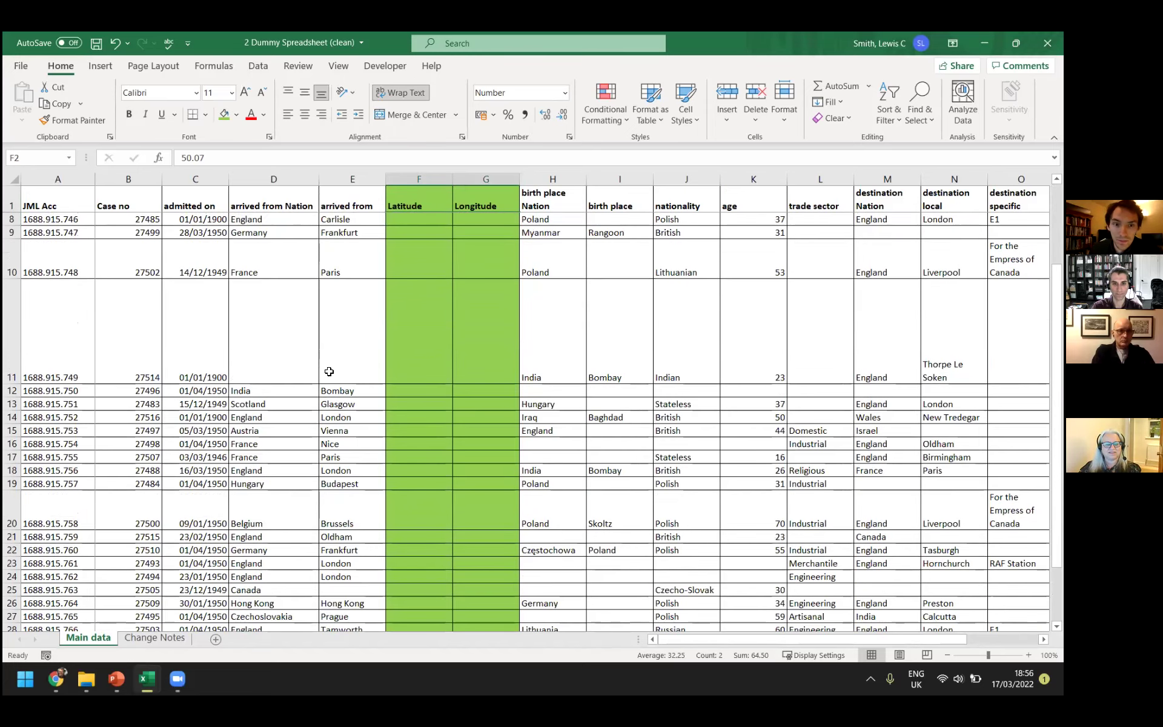
{"action": "scroll", "coordinate": [348, 525], "scroll_direction": "down", "scroll_amount": 2}
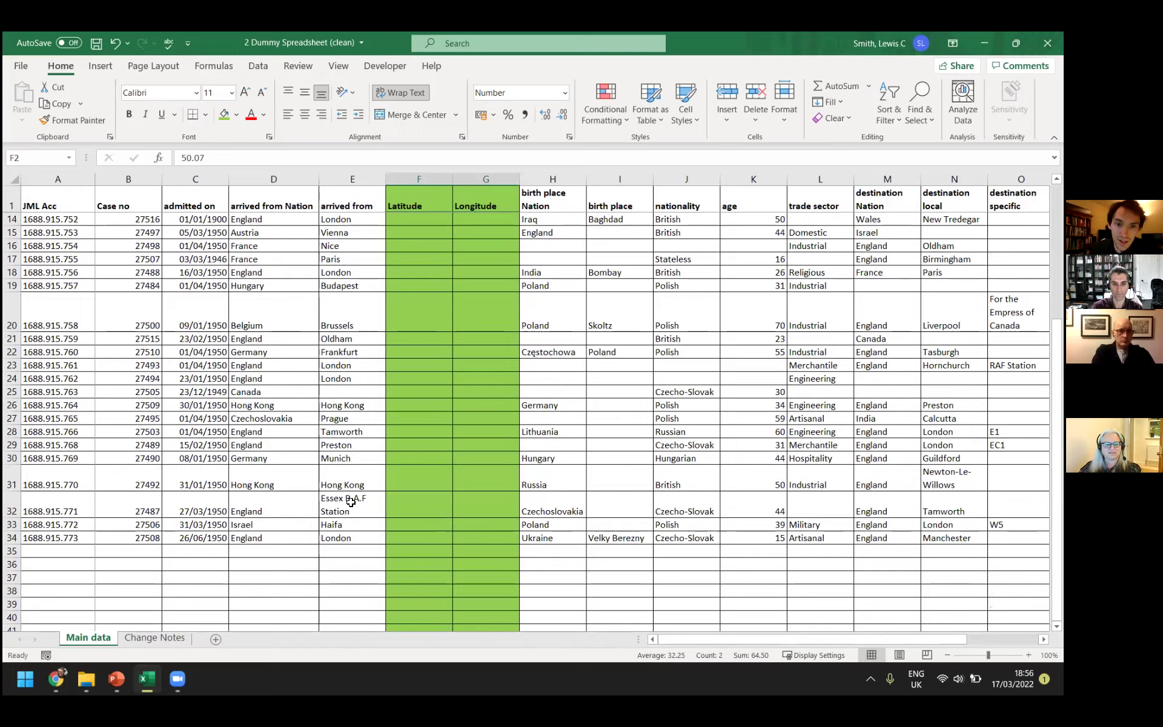
{"action": "scroll", "coordinate": [352, 499], "scroll_direction": "up", "scroll_amount": 4}
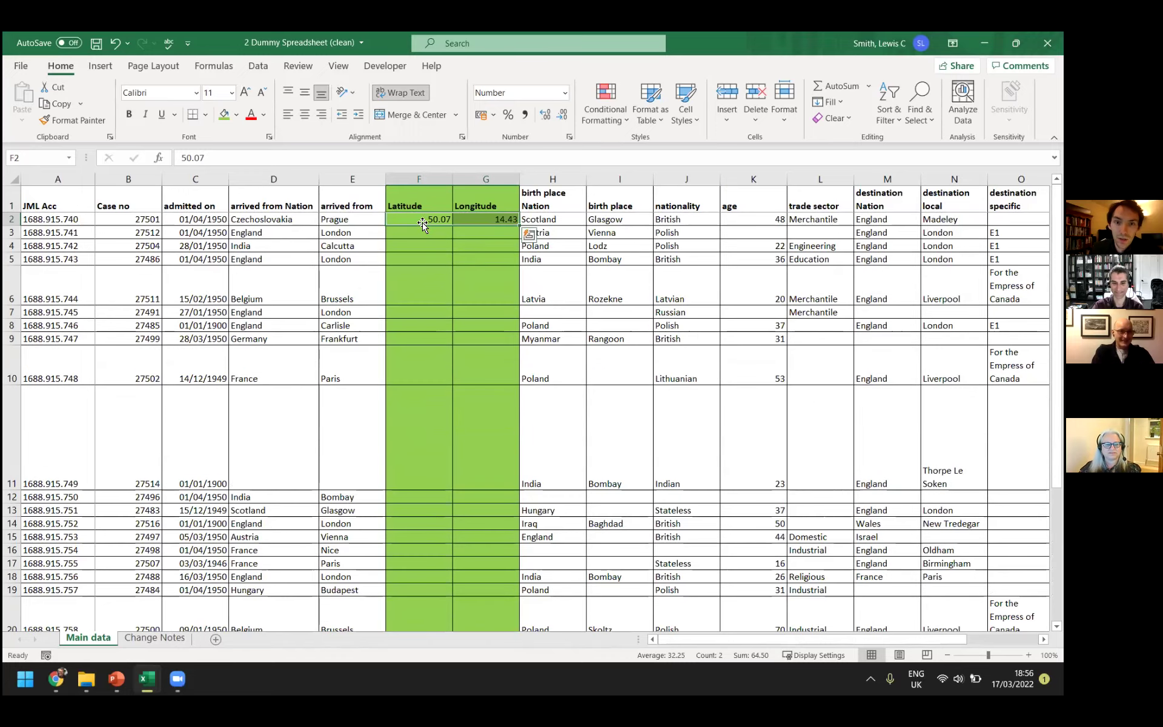
{"action": "key", "text": "ctrl+c"}
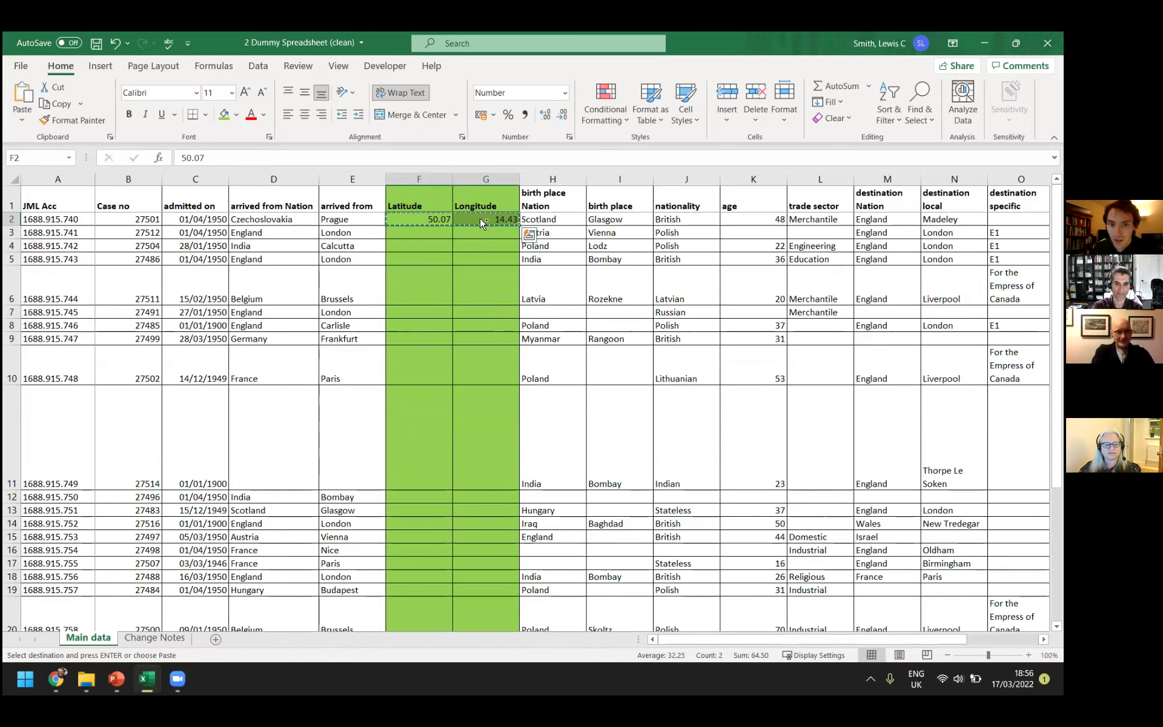
{"action": "scroll", "coordinate": [452, 349], "scroll_direction": "down", "scroll_amount": 5}
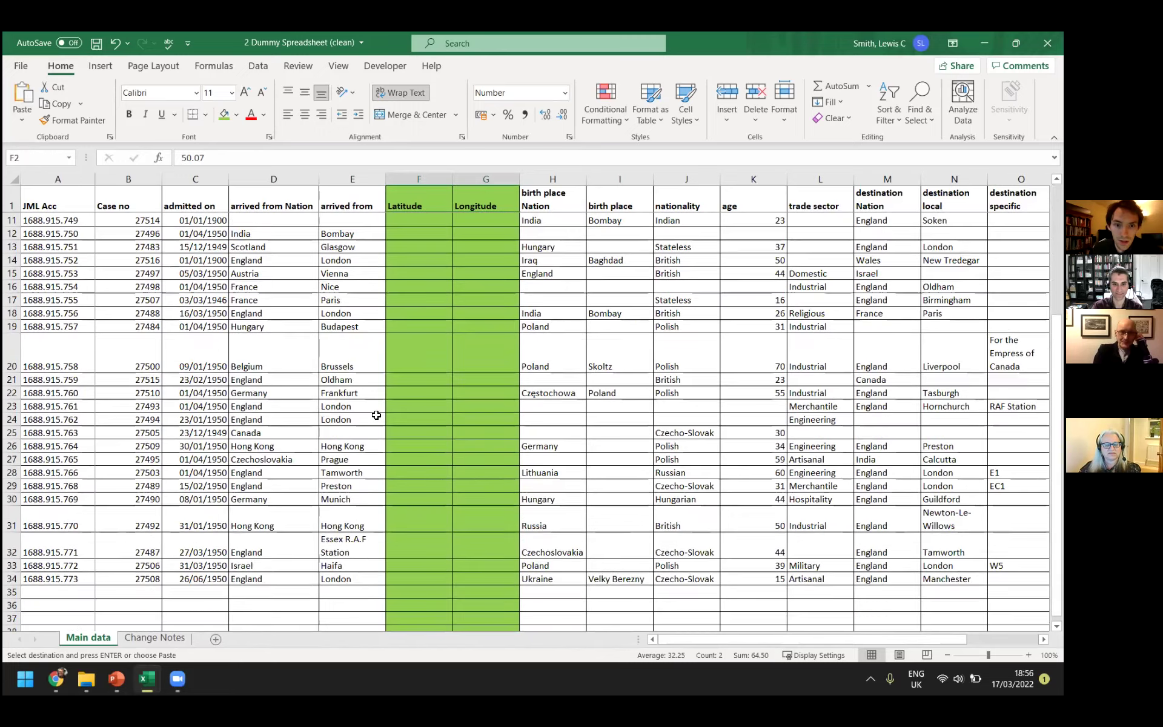
{"action": "mouse_move", "coordinate": [390, 417]}
{"action": "left_mouse_down"}
{"action": "mouse_move", "coordinate": [487, 410]}
{"action": "mouse_move", "coordinate": [390, 423]}
{"action": "left_mouse_up"}
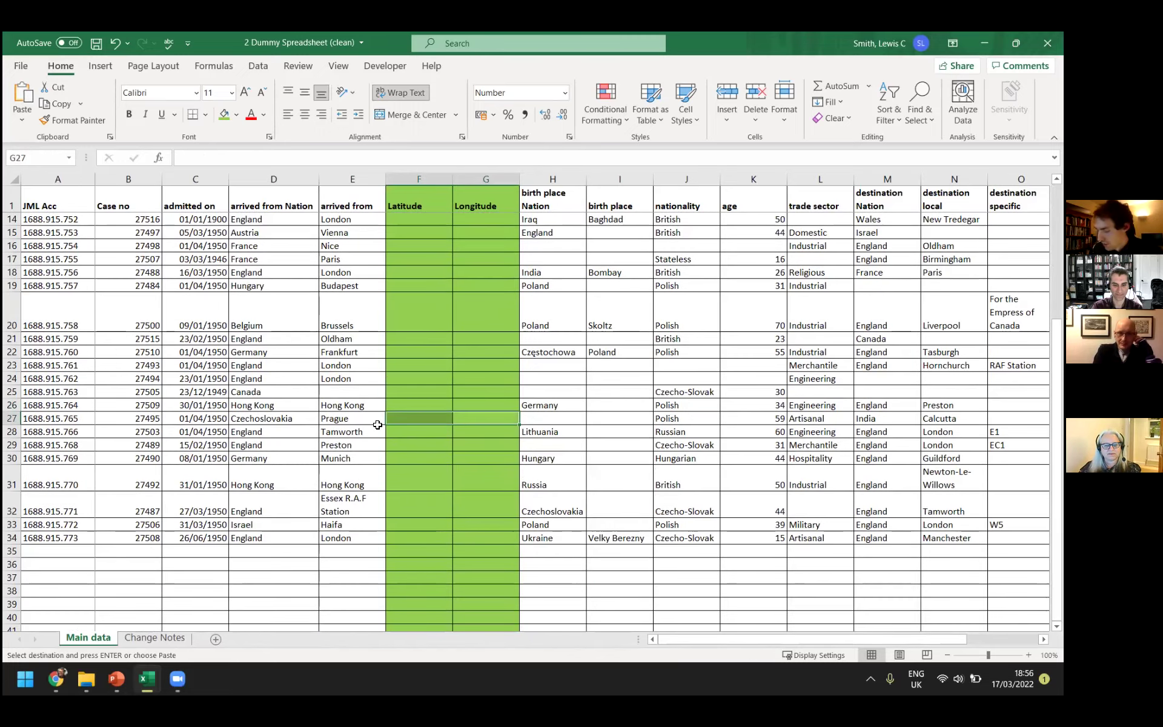
{"action": "key", "text": "ctrl+v"}
{"action": "left_click", "coordinate": [428, 470]}
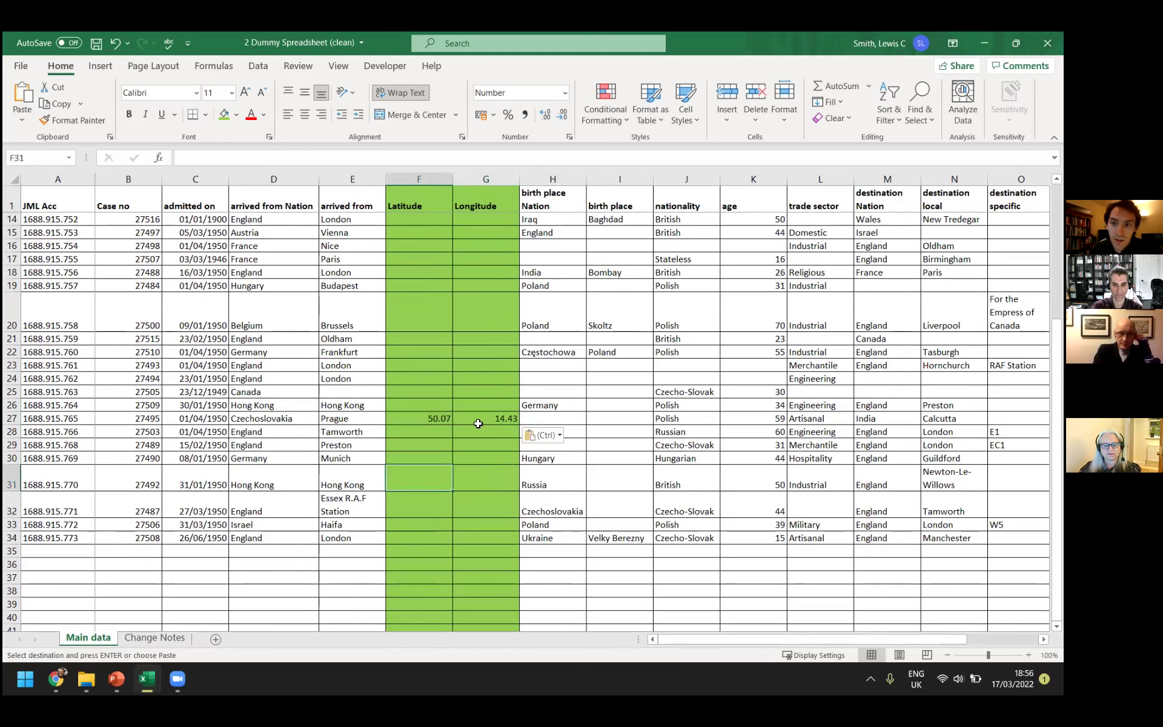
{"action": "scroll", "coordinate": [488, 429], "scroll_direction": "up", "scroll_amount": 4}
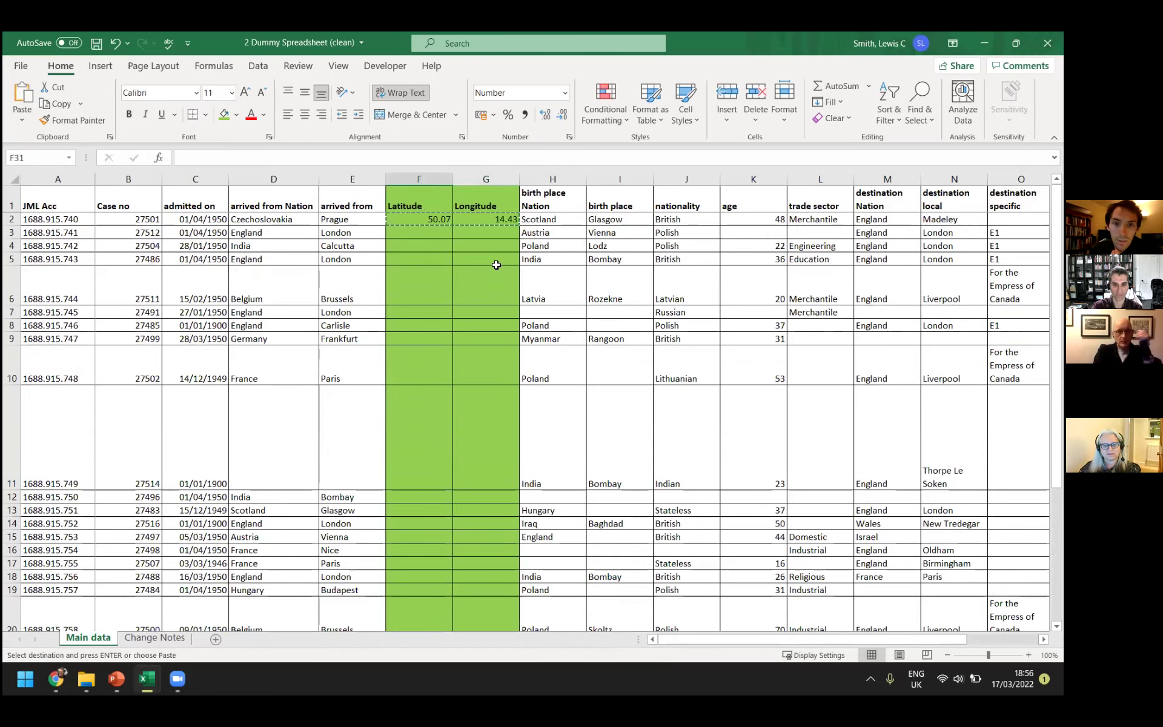
{"action": "left_click", "coordinate": [420, 259]}
{"action": "left_click", "coordinate": [436, 299]}
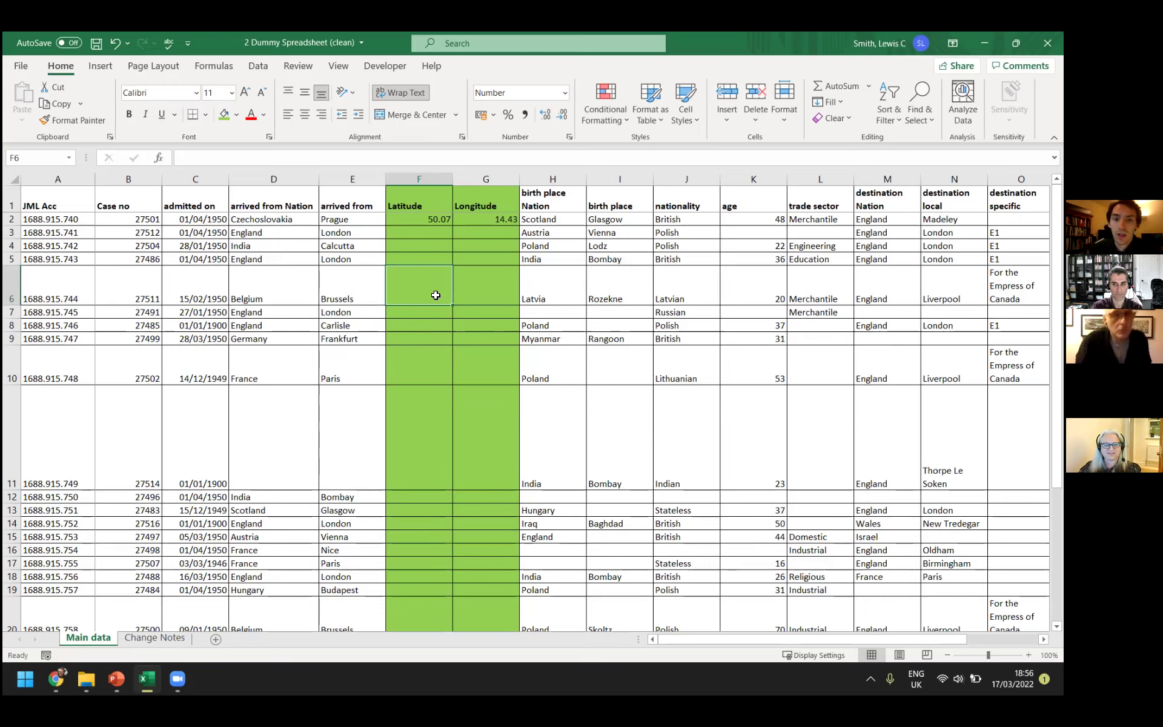
Convert the arrived from column E to the Geography data type and look over the converted place names
{"action": "left_click", "coordinate": [366, 181]}
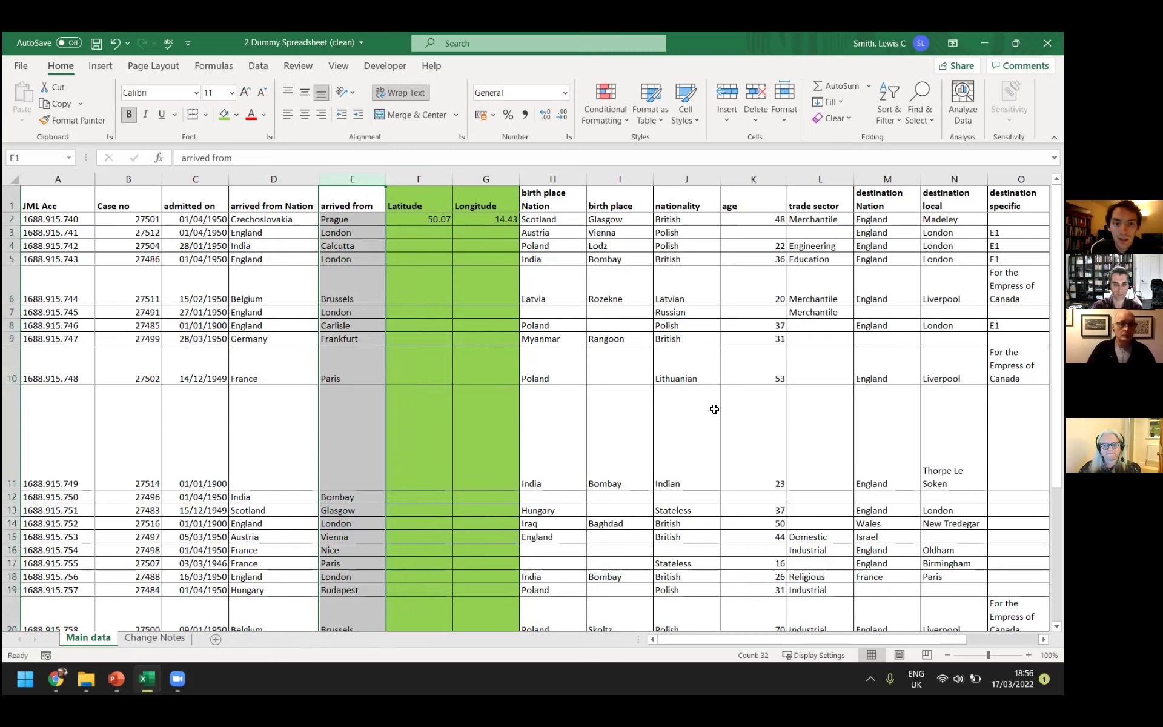
{"action": "left_click", "coordinate": [249, 66]}
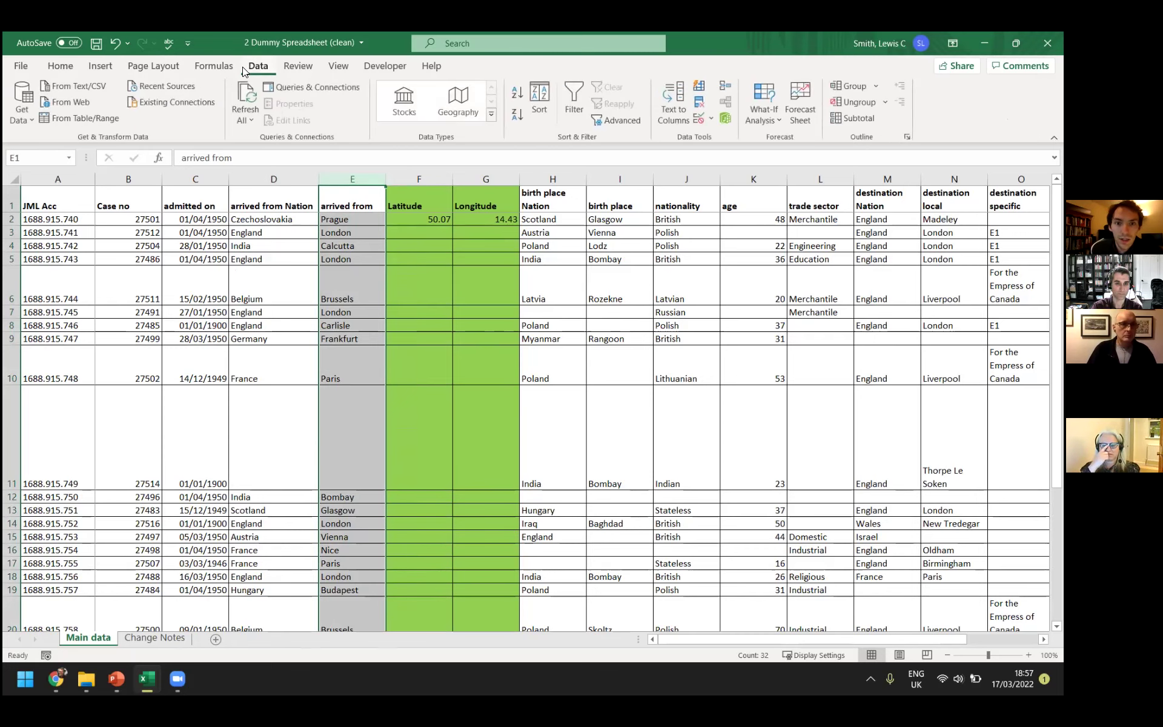
{"action": "left_click", "coordinate": [492, 113]}
{"action": "left_click", "coordinate": [450, 140]}
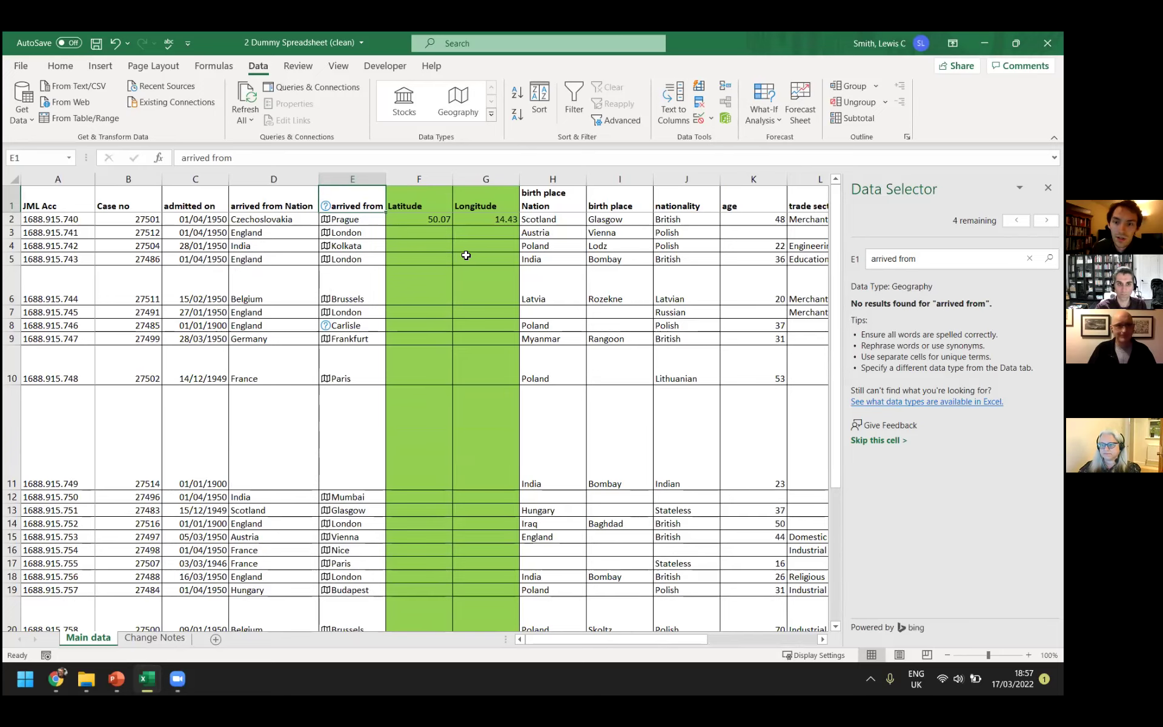
{"action": "scroll", "coordinate": [470, 255], "scroll_direction": "down", "scroll_amount": 1}
{"action": "scroll", "coordinate": [470, 255], "scroll_direction": "down", "scroll_amount": 1}
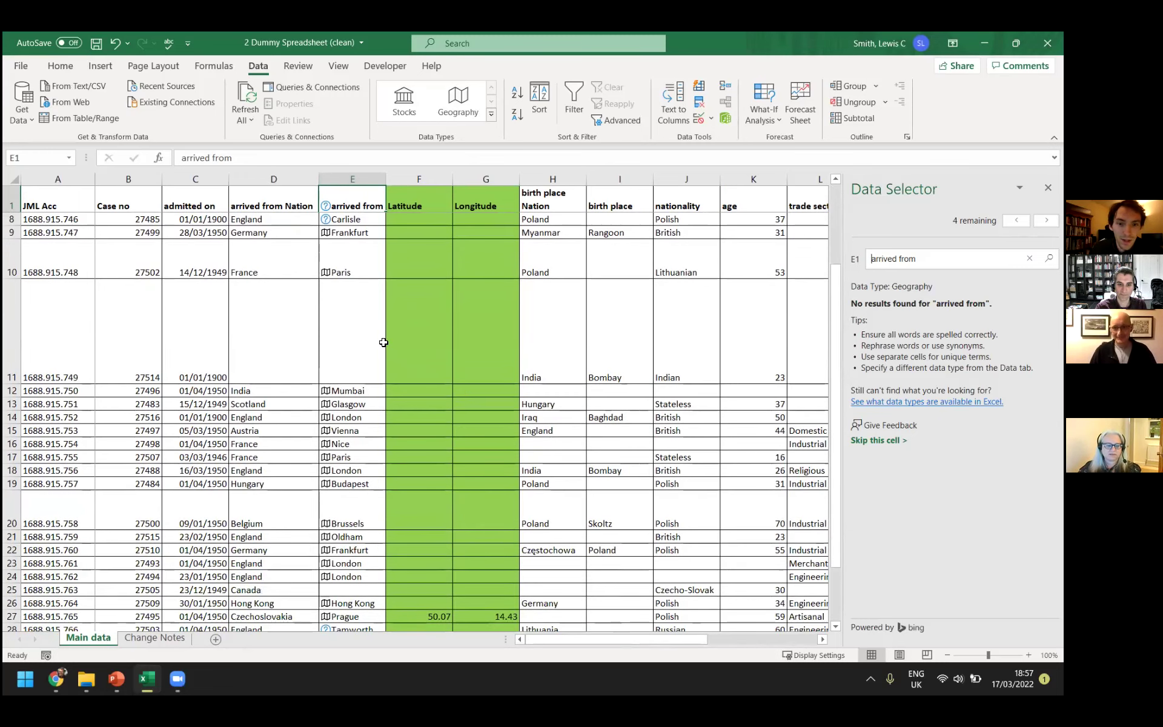
{"action": "scroll", "coordinate": [418, 321], "scroll_direction": "up", "scroll_amount": 2}
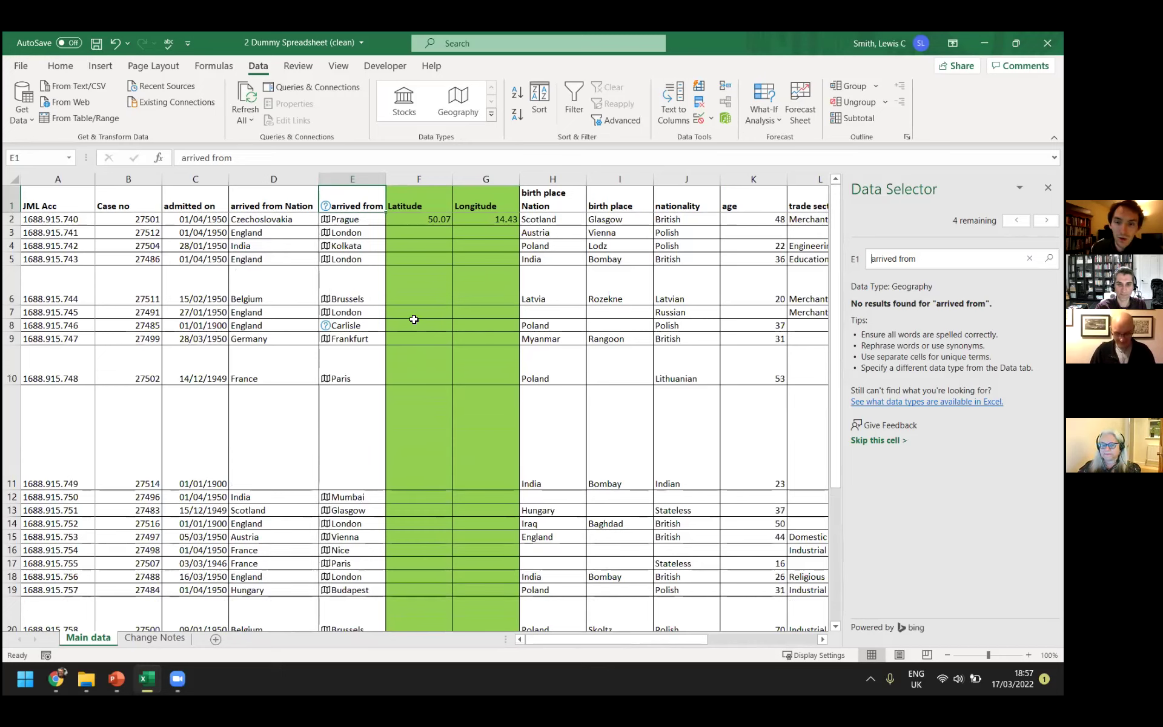
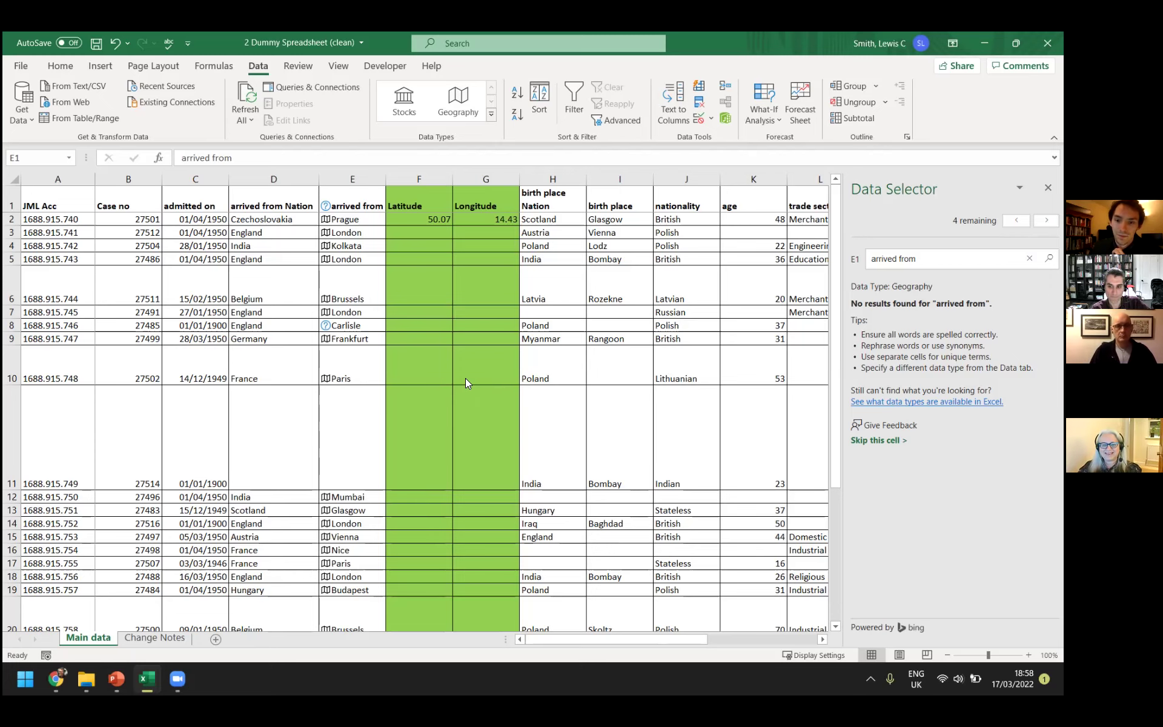
{"action": "scroll", "coordinate": [470, 409], "scroll_direction": "down", "scroll_amount": 1}
{"action": "scroll", "coordinate": [462, 429], "scroll_direction": "up", "scroll_amount": 1}
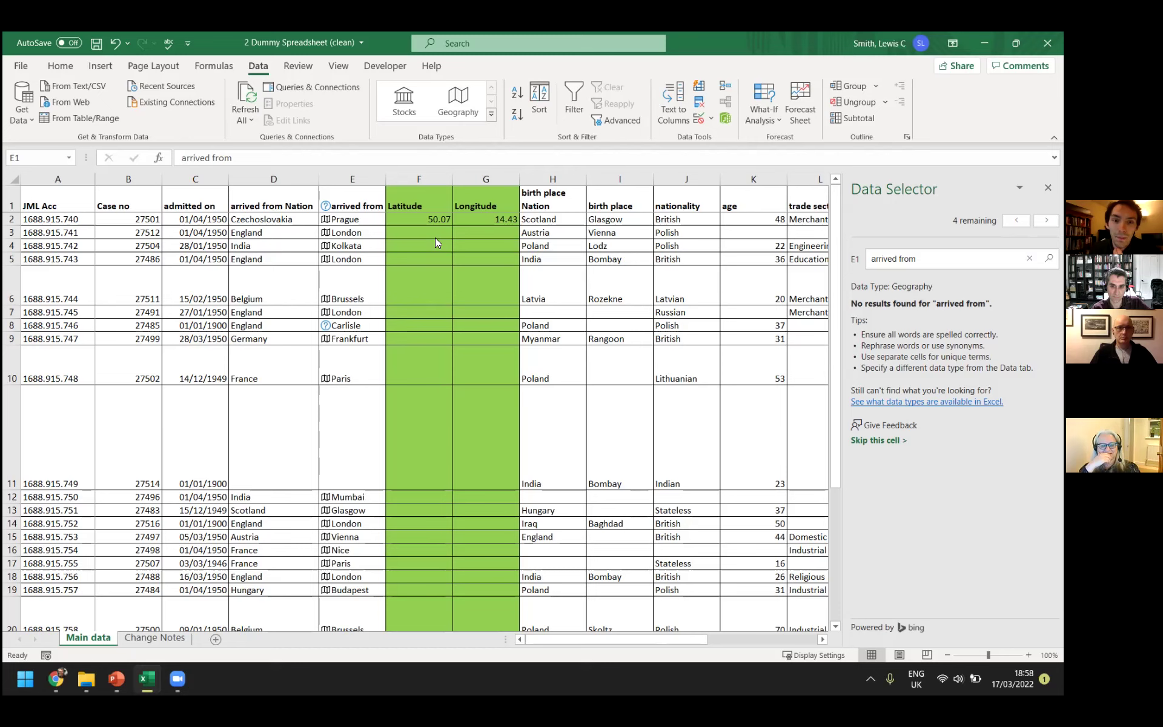
Compare the linked London and Prague cells with the unresolved Carlisle cell in E8 and the header in E1
{"action": "left_click_drag", "start_coordinate": [435, 223], "coordinate": [474, 229]}
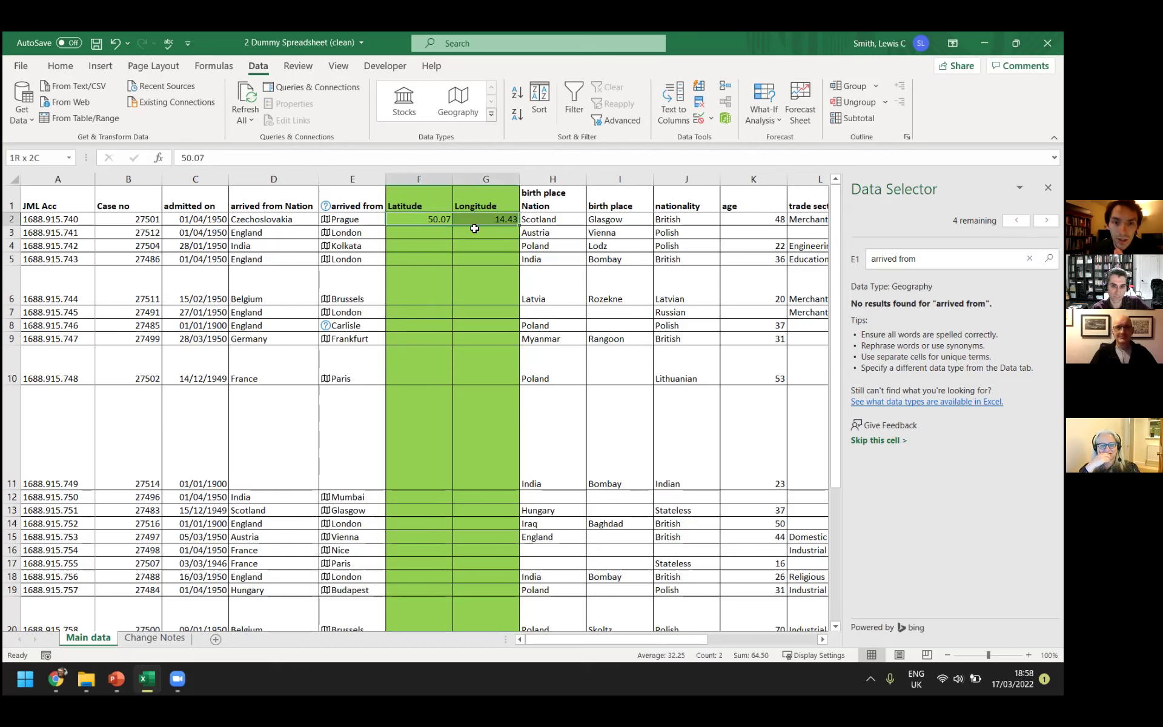
{"action": "left_click", "coordinate": [349, 327]}
{"action": "left_click", "coordinate": [334, 234]}
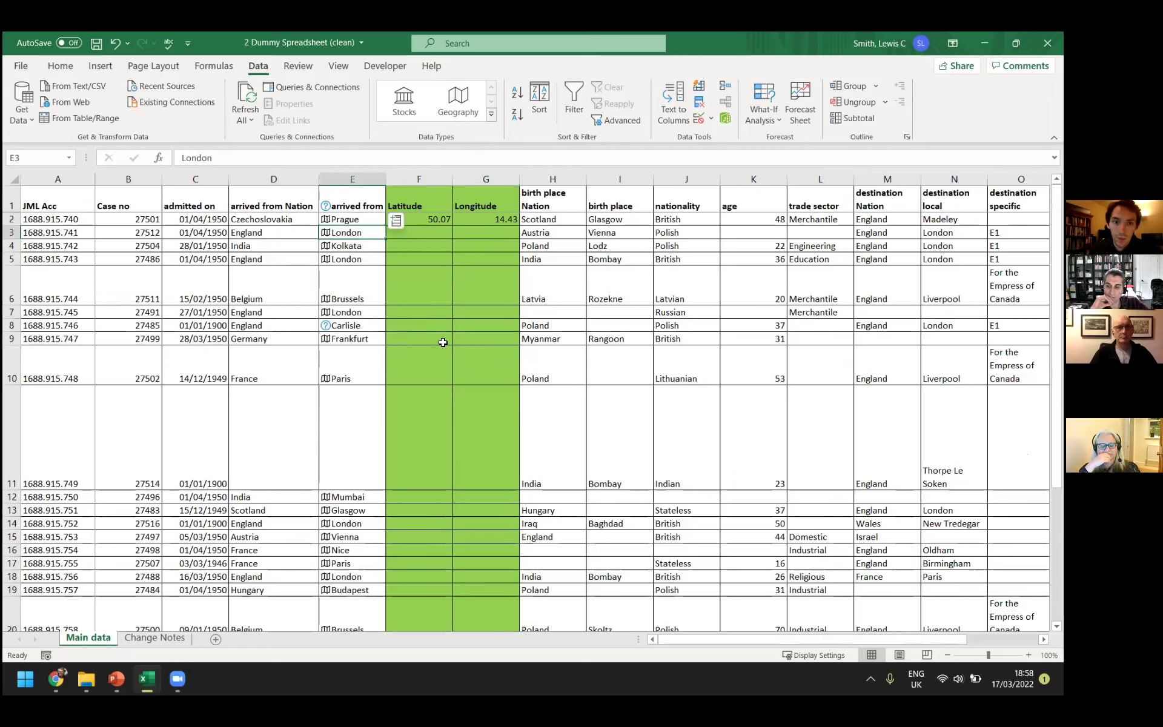
{"action": "left_click", "coordinate": [343, 219]}
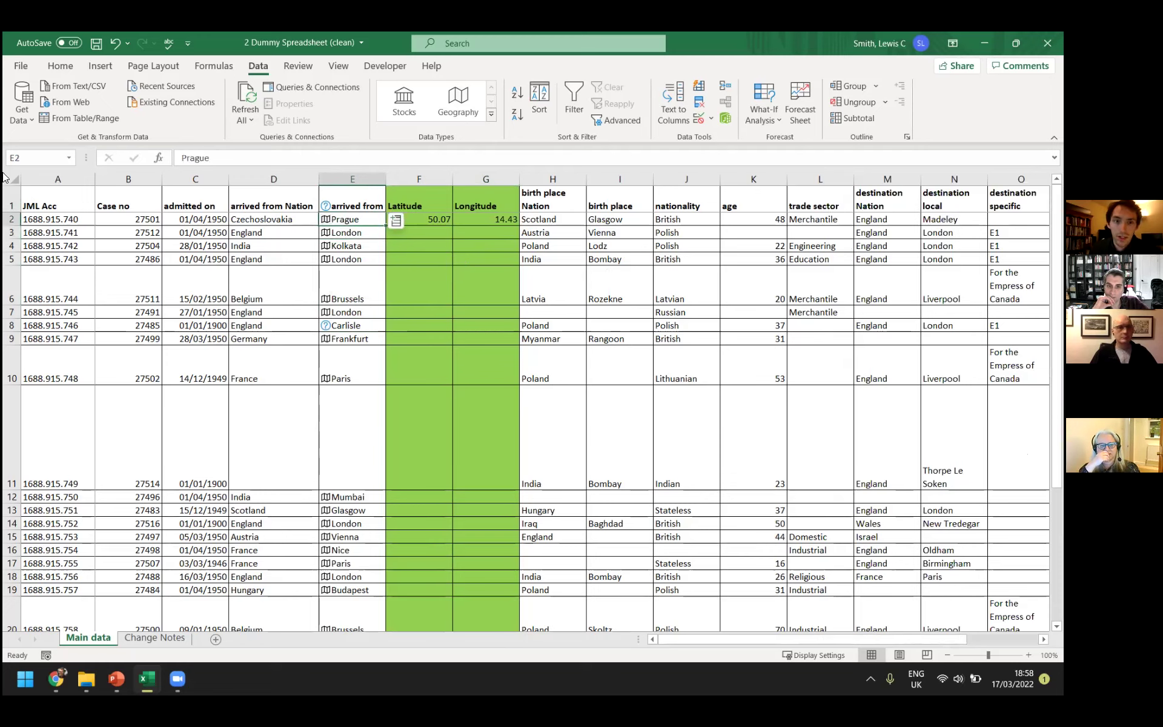
{"action": "left_click", "coordinate": [334, 326]}
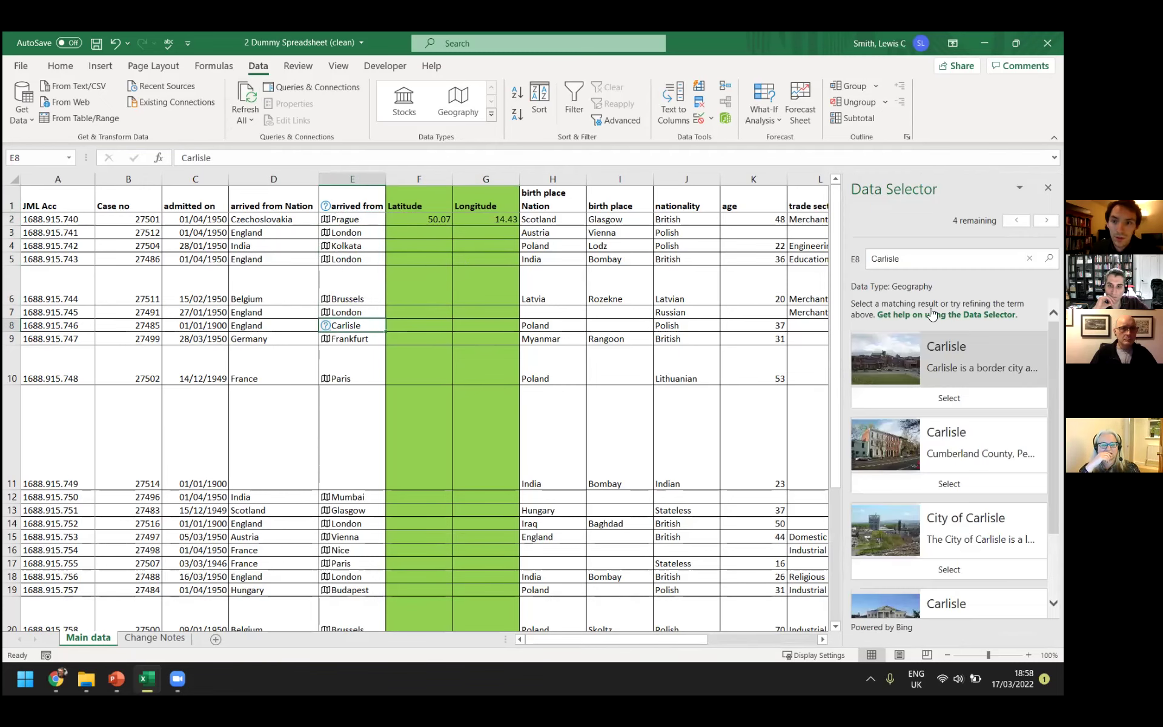
{"action": "left_click", "coordinate": [333, 204]}
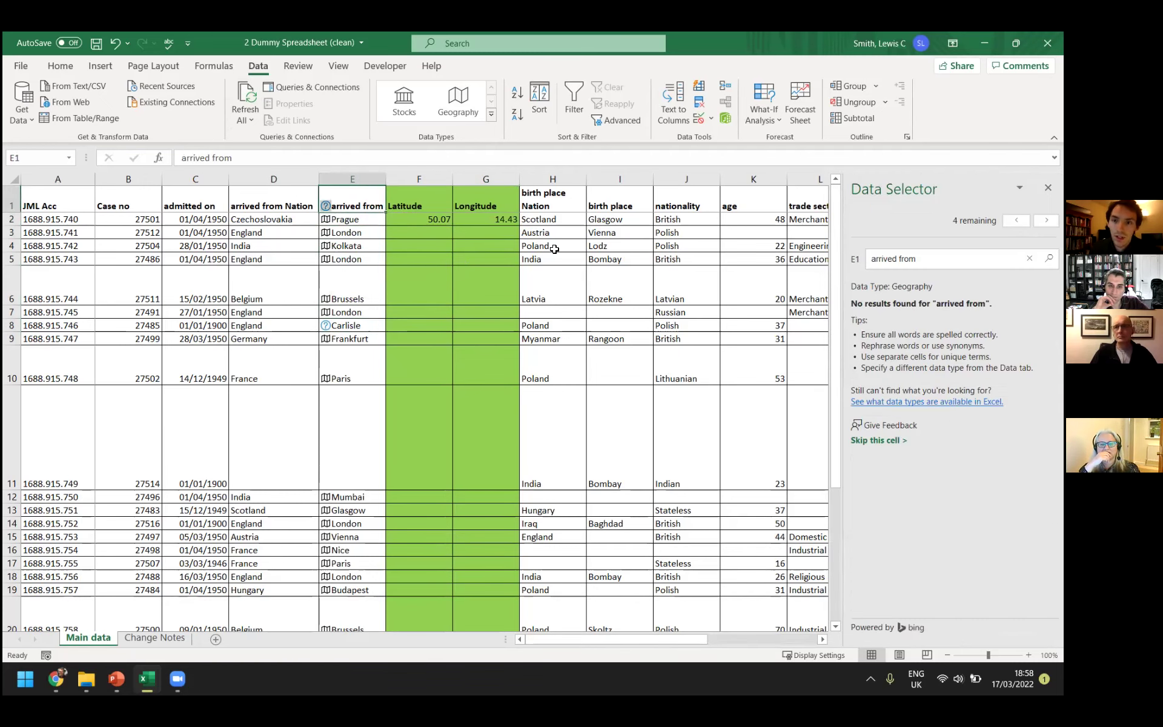
Match Carlisle in E8 to the border city and Tamworth in E28 to Staffordshire, England, using the Data Selector
{"action": "left_click", "coordinate": [1016, 220]}
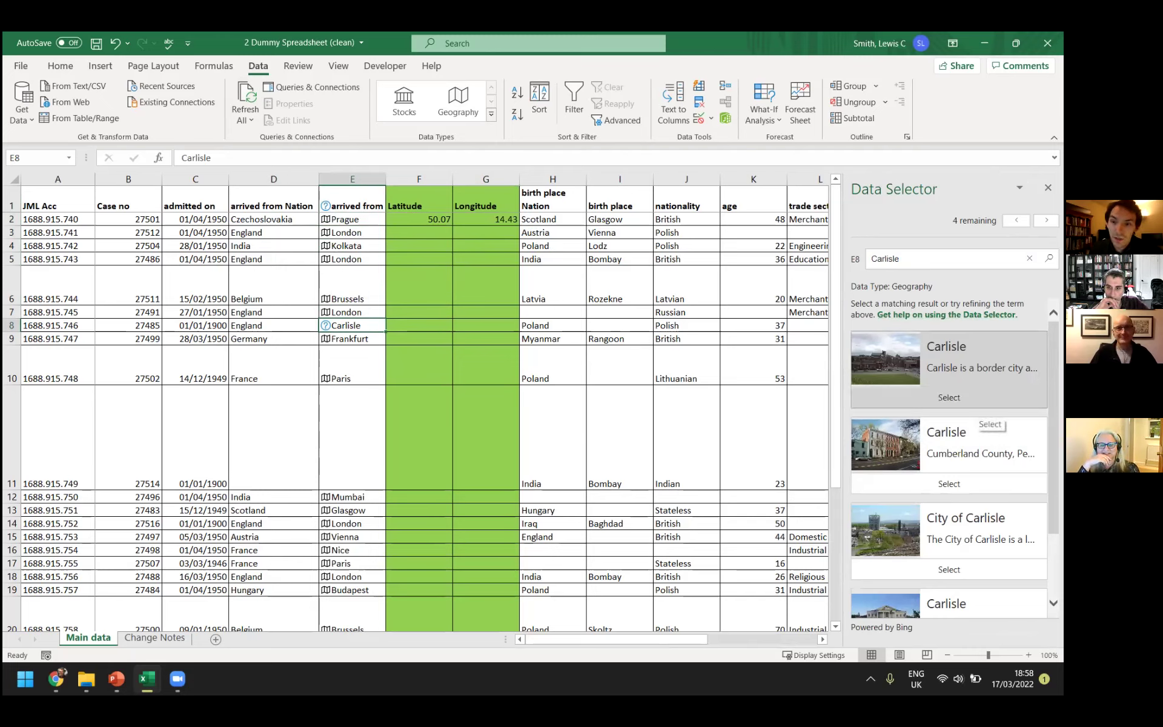
{"action": "left_click", "coordinate": [945, 396]}
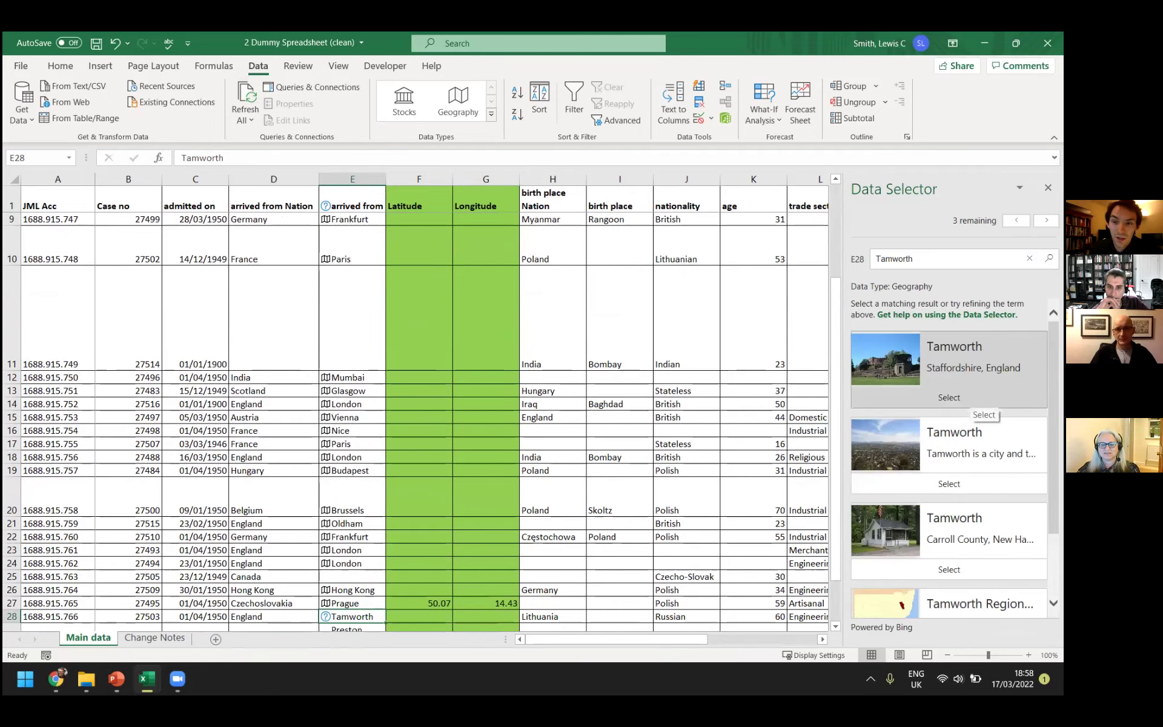
{"action": "left_click", "coordinate": [969, 399]}
{"action": "scroll", "coordinate": [440, 449], "scroll_direction": "down", "scroll_amount": 1}
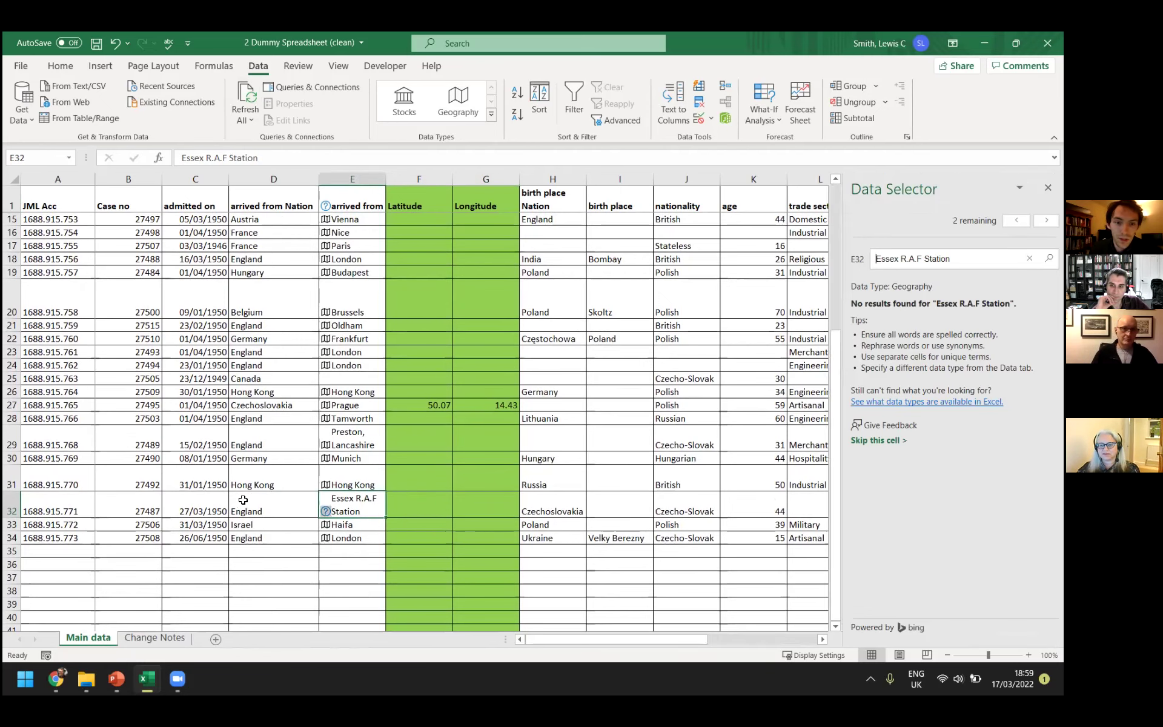
Examine the unresolved Essex R.A.F Station entry in E32 alongside its arrived from Nation in D32
{"action": "left_click_drag", "start_coordinate": [278, 501], "coordinate": [348, 506]}
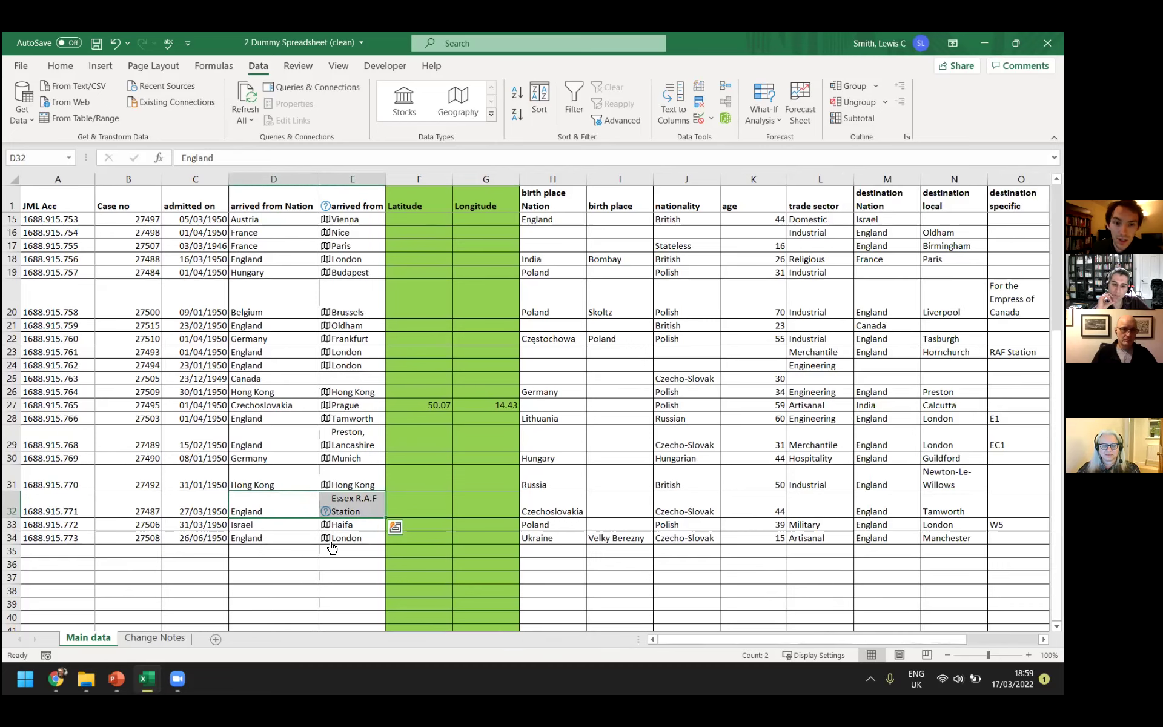
{"action": "left_click", "coordinate": [365, 514]}
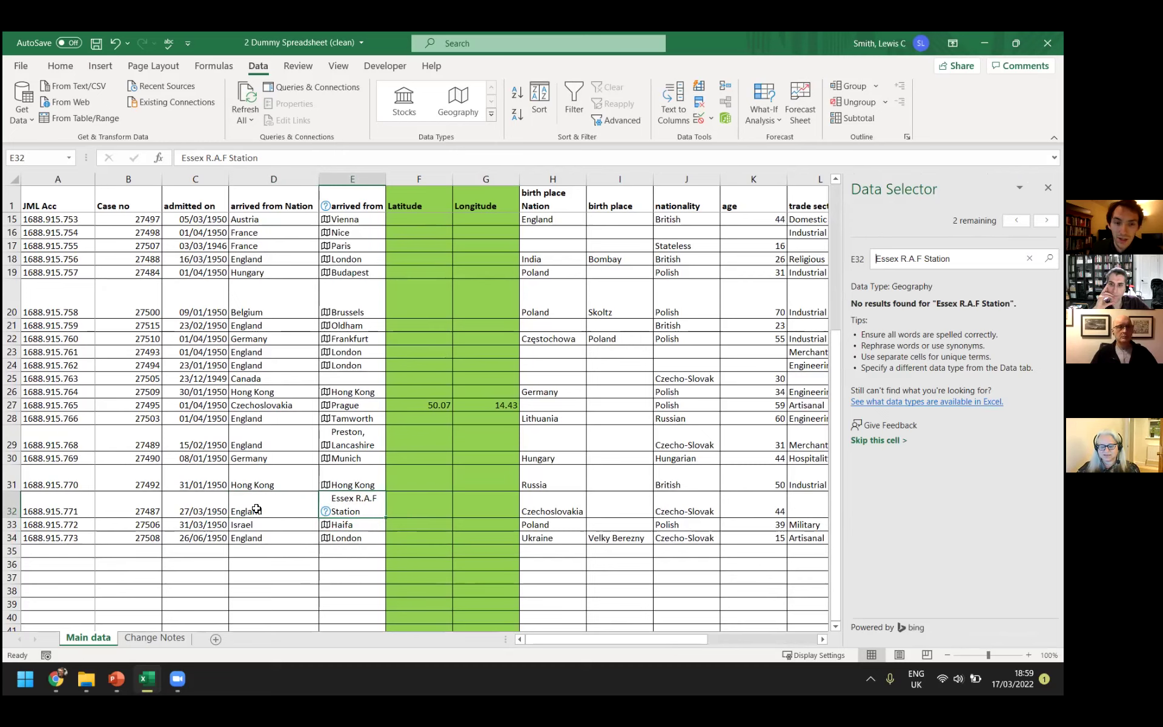
{"action": "left_click", "coordinate": [276, 503]}
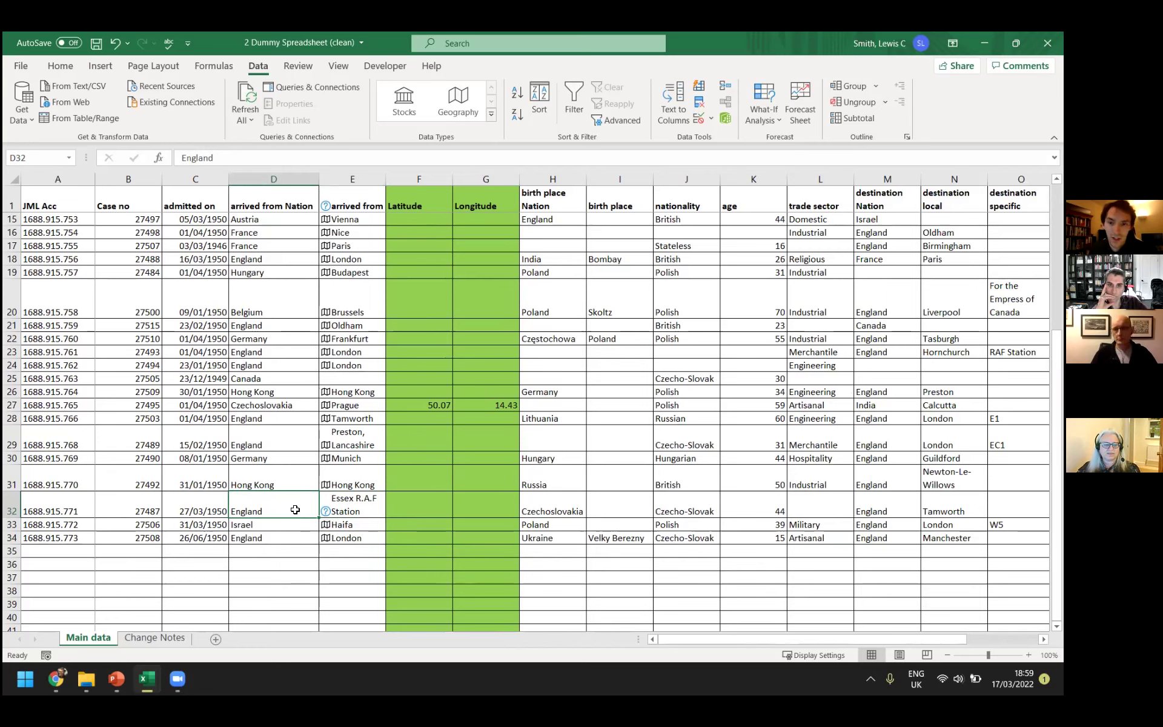
{"action": "left_click", "coordinate": [378, 509]}
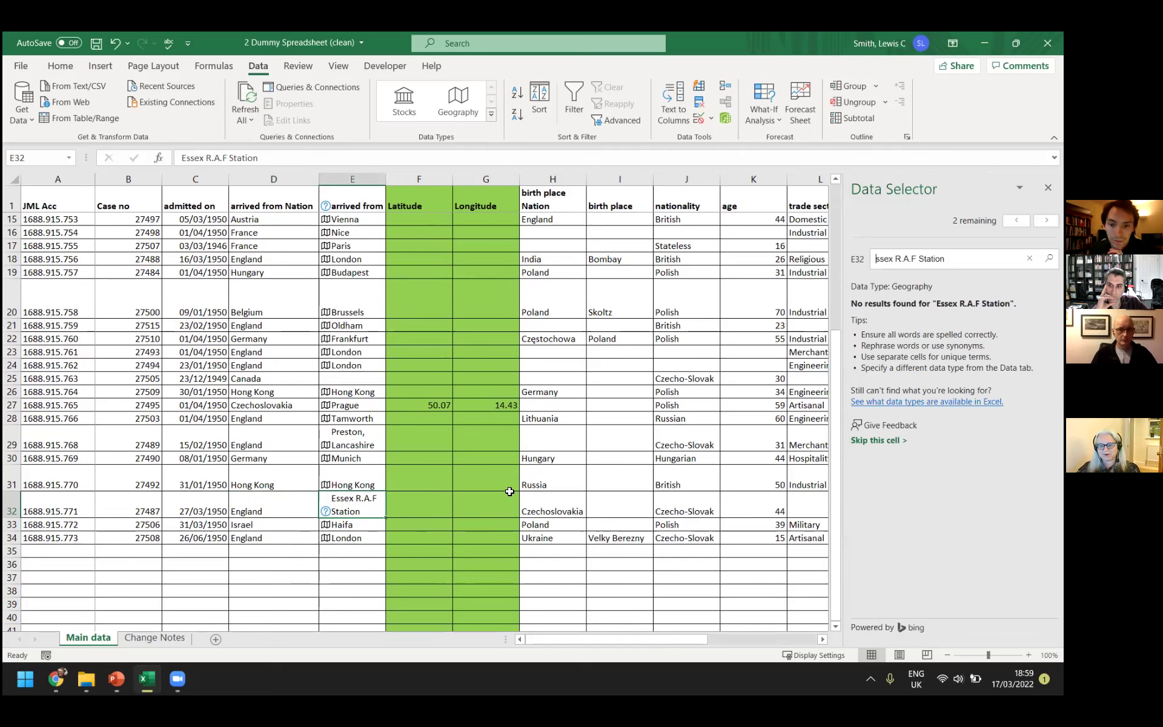
{"action": "left_click", "coordinate": [424, 515]}
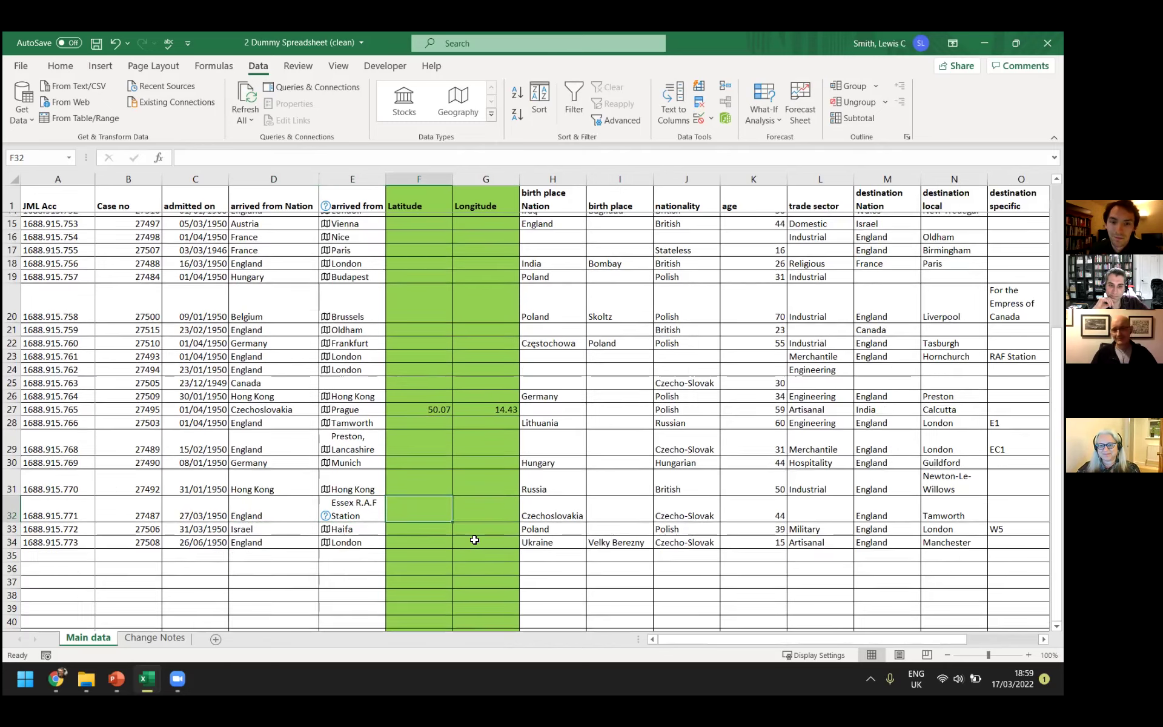
Review the geography-linked places in the arrived from column, including Carlisle in E8, and return to Prague in E2
{"action": "scroll", "coordinate": [475, 536], "scroll_direction": "up", "scroll_amount": 5}
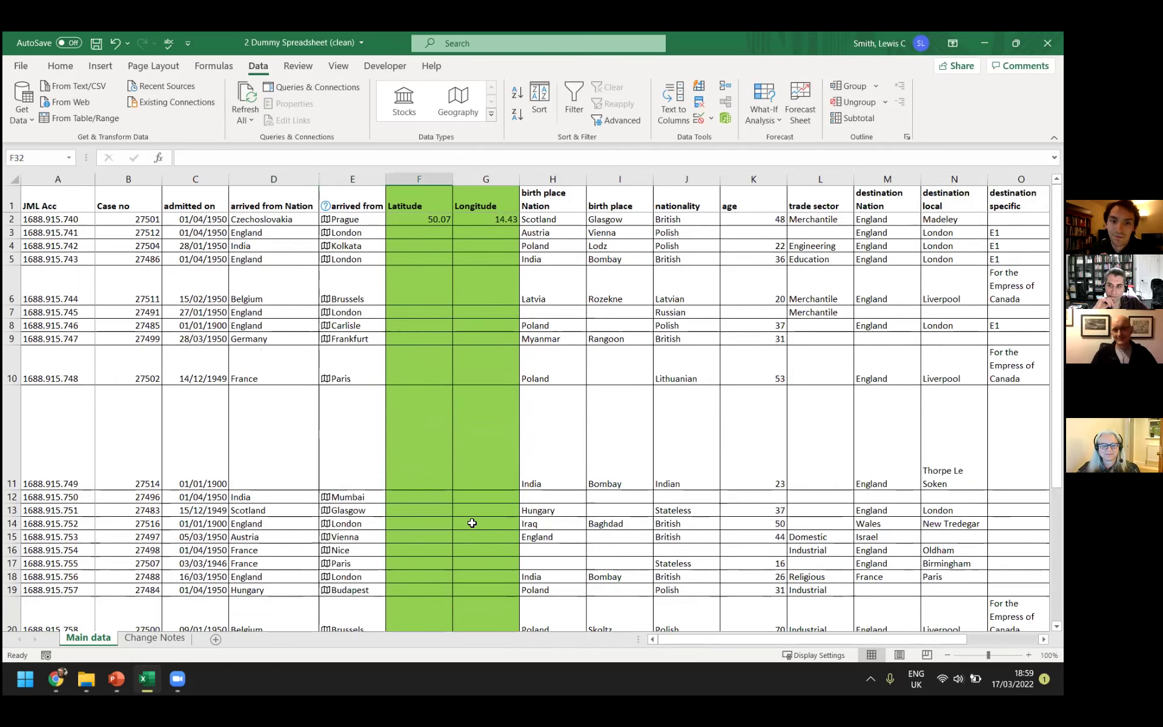
{"action": "left_click", "coordinate": [345, 325]}
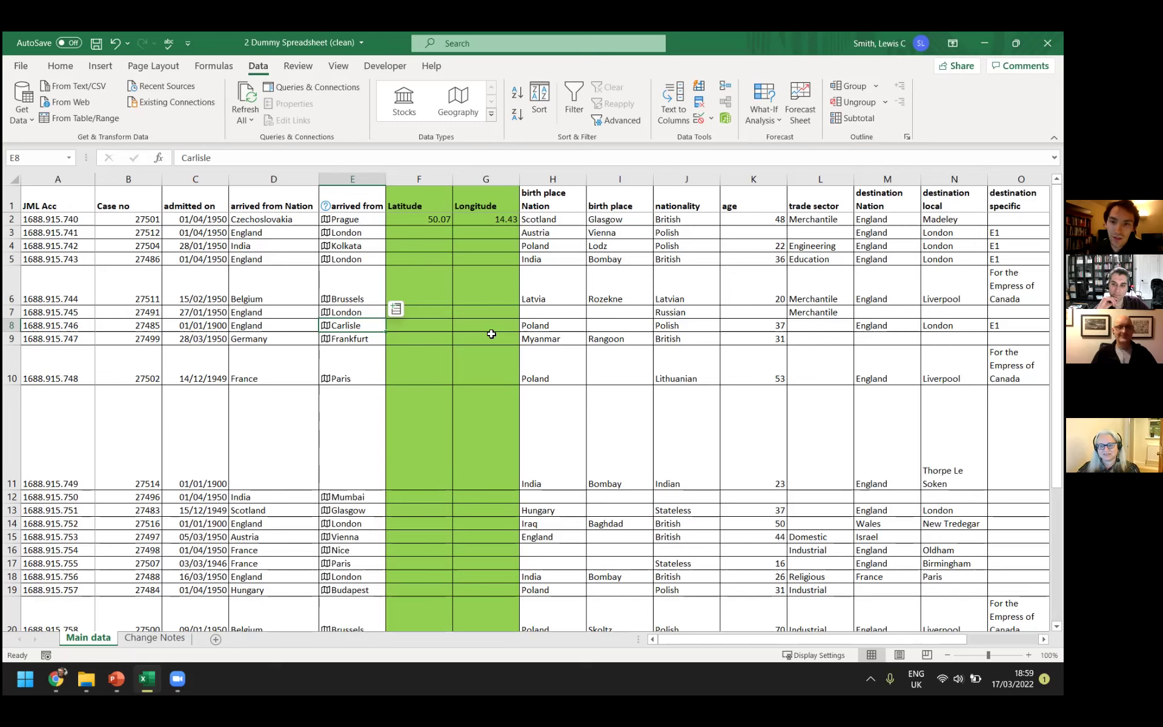
{"action": "scroll", "coordinate": [503, 336], "scroll_direction": "down", "scroll_amount": 2}
{"action": "scroll", "coordinate": [512, 338], "scroll_direction": "down", "scroll_amount": 2}
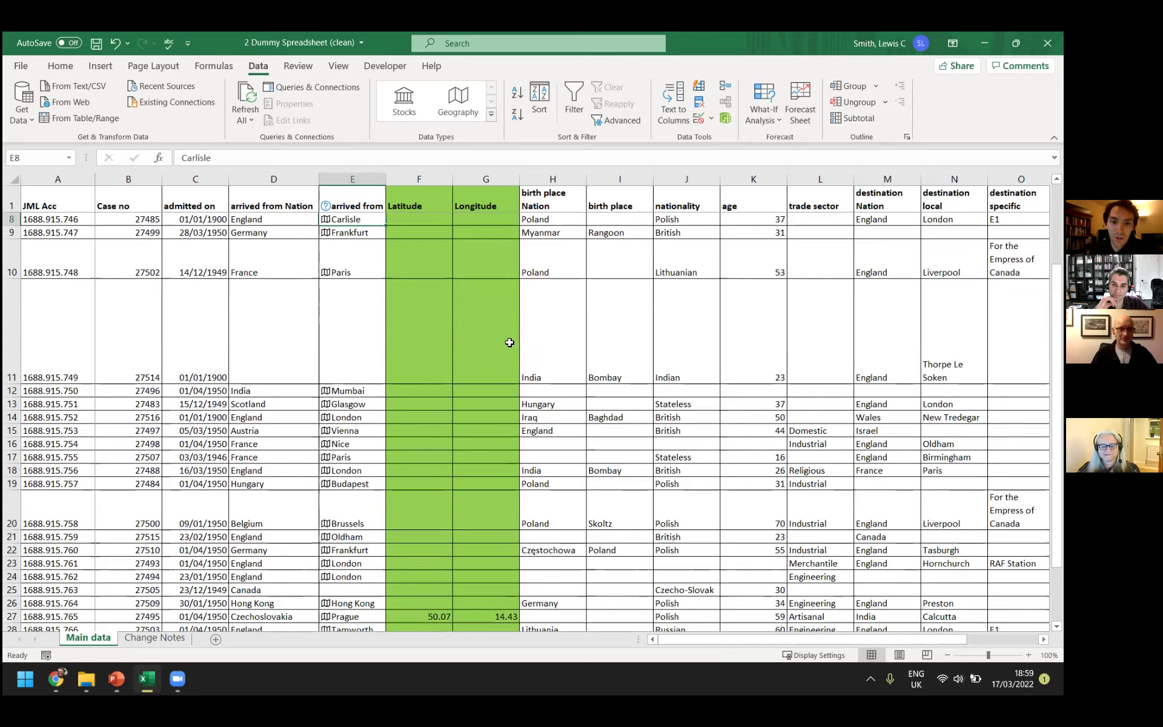
{"action": "scroll", "coordinate": [423, 405], "scroll_direction": "down", "scroll_amount": 3}
{"action": "scroll", "coordinate": [427, 408], "scroll_direction": "up", "scroll_amount": 5}
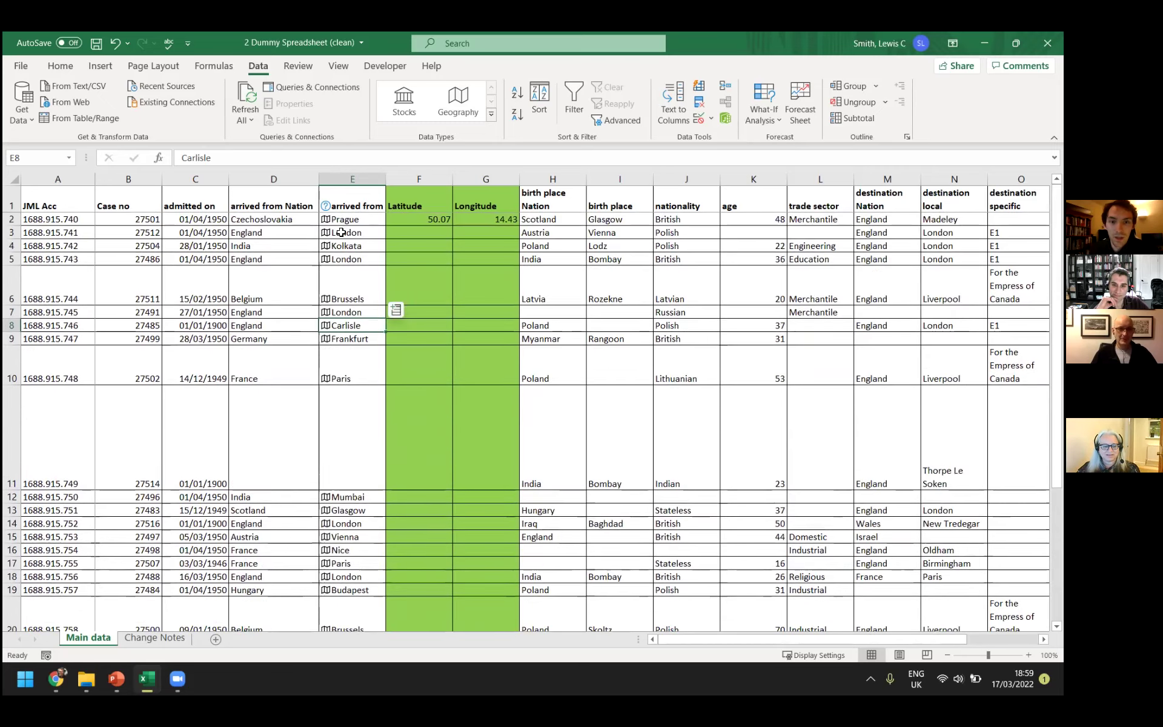
{"action": "left_click", "coordinate": [361, 224]}
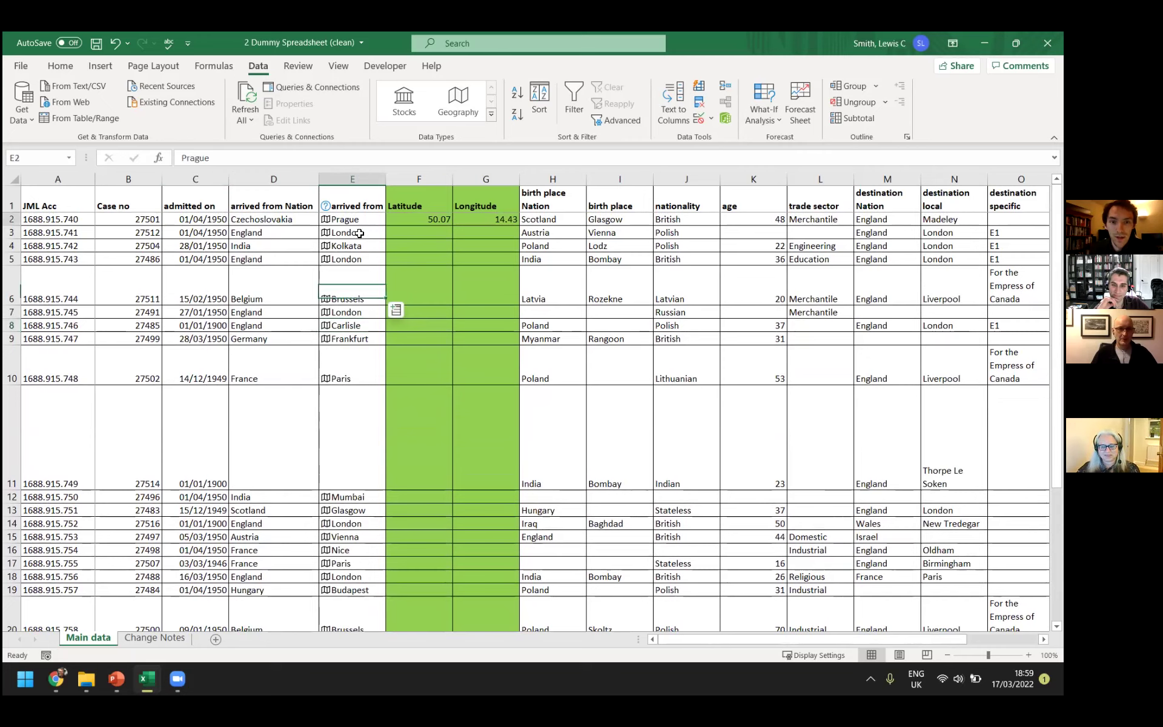
Fill the Latitude cell F3 for London with the geography formula =E3.Latitude
{"action": "left_click", "coordinate": [413, 232]}
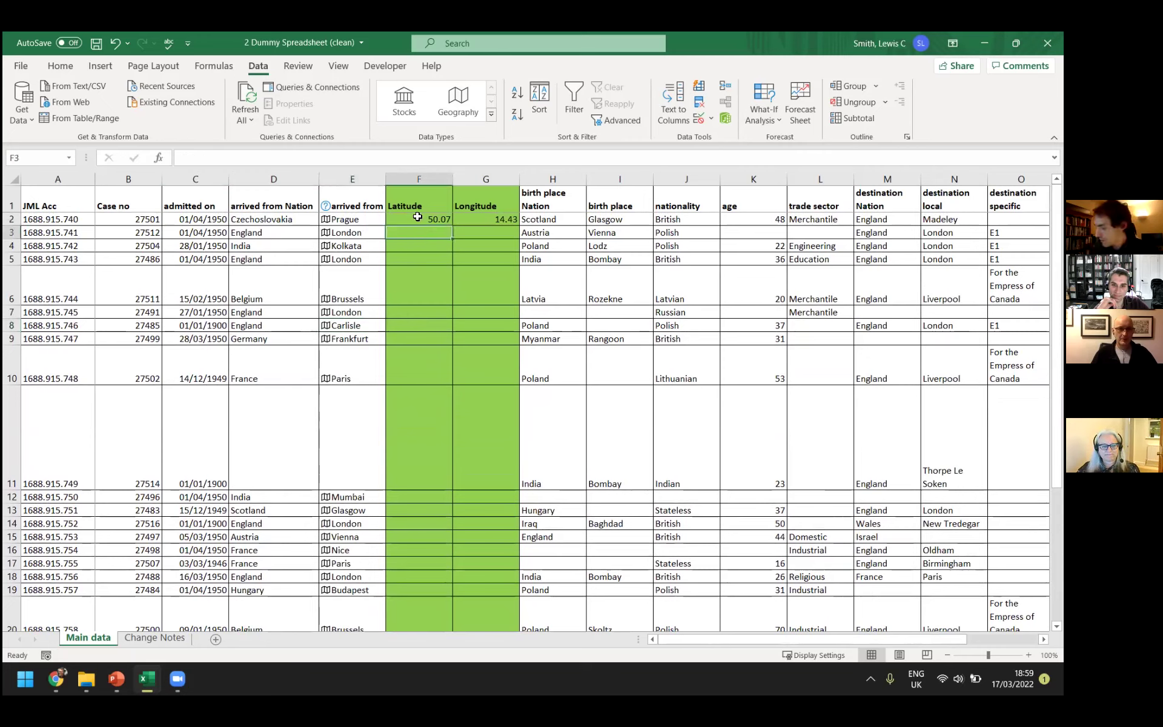
{"action": "type", "text": "="}
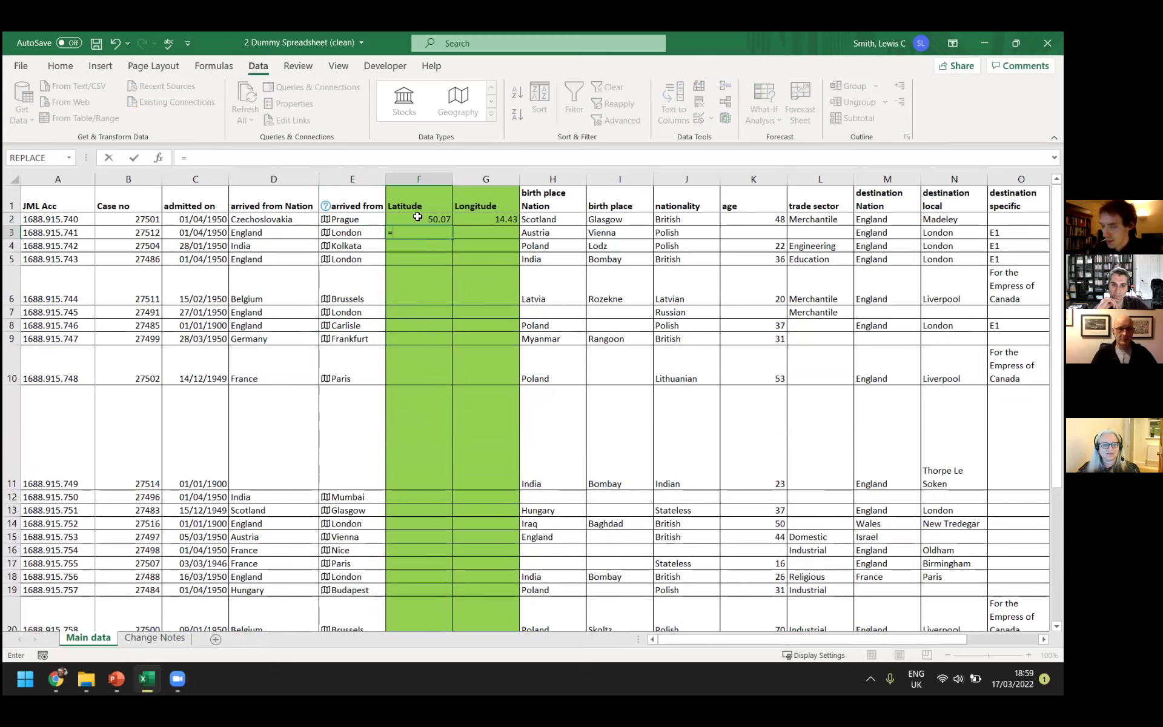
{"action": "left_click", "coordinate": [348, 232]}
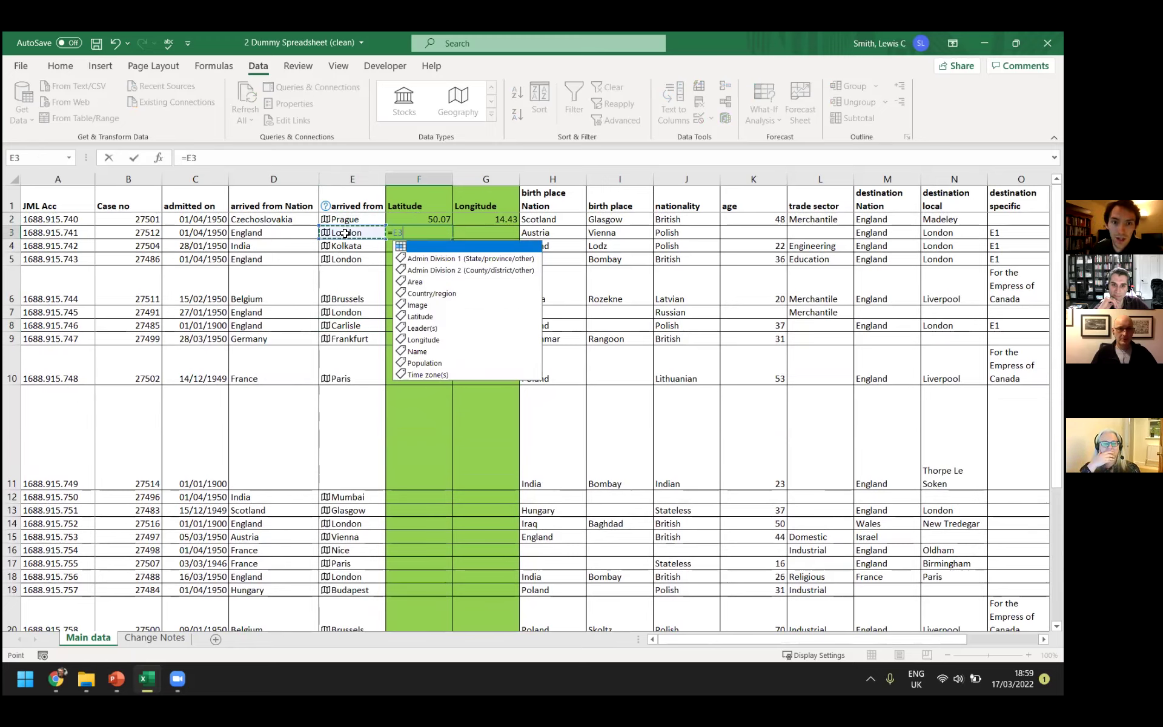
{"action": "type", "text": "."}
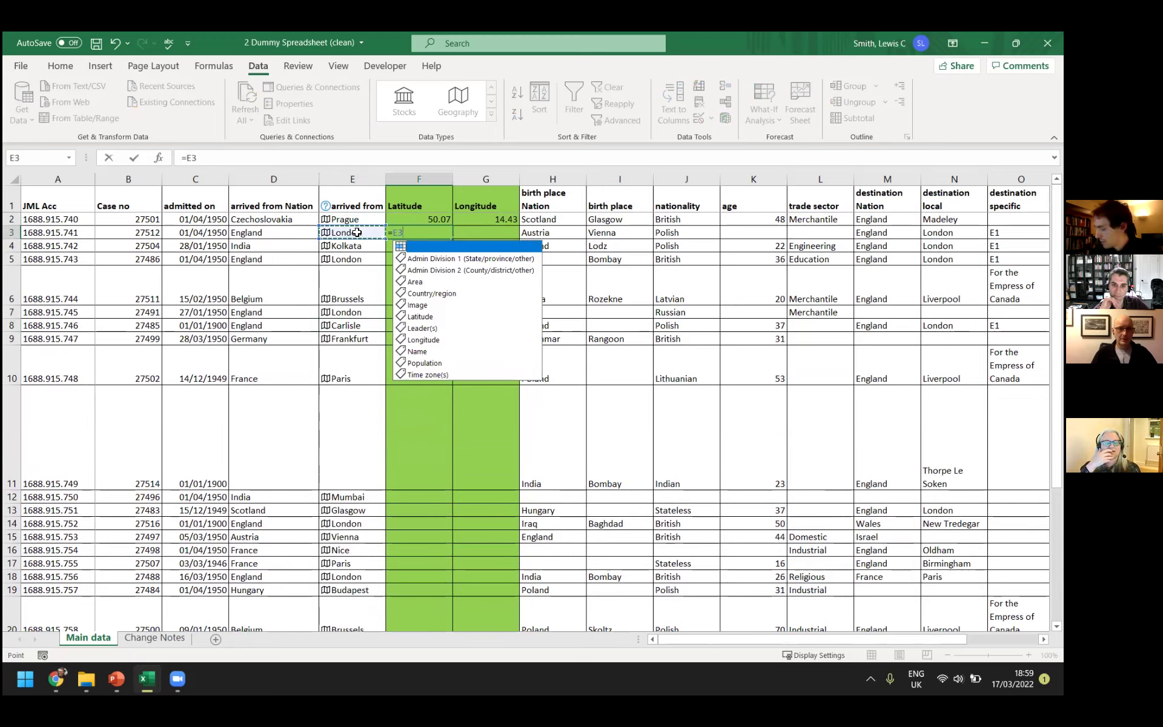
{"action": "double_click", "coordinate": [430, 316]}
{"action": "key", "text": "Return"}
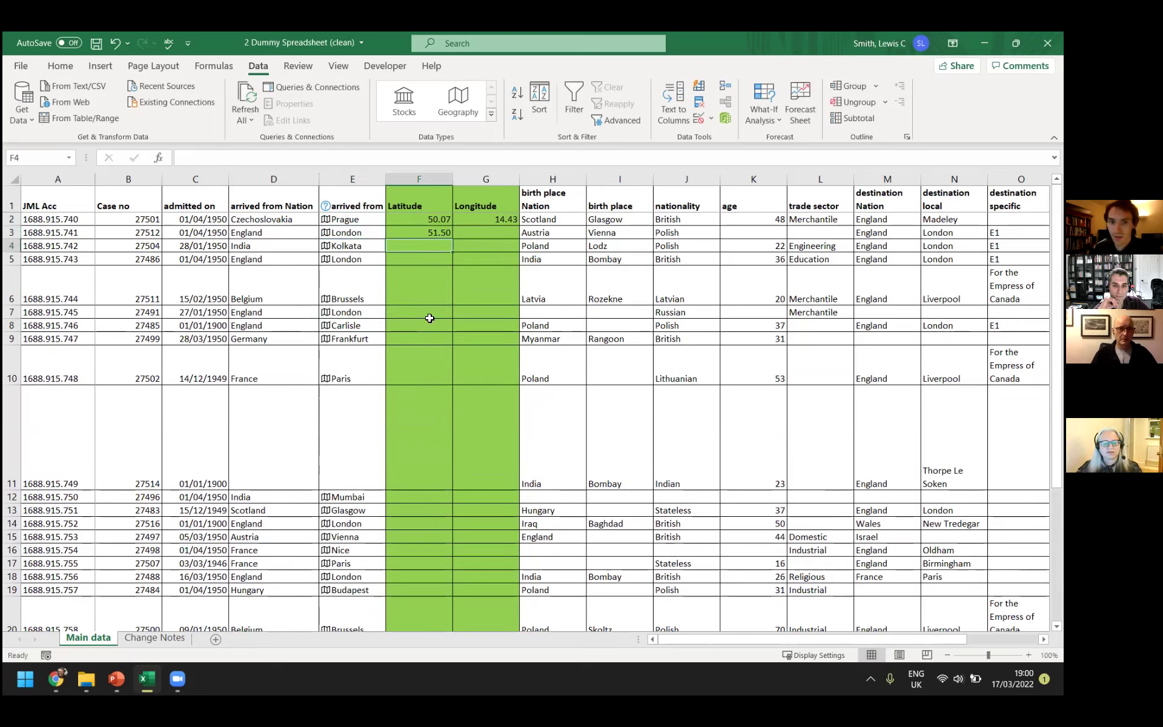
Fill the Longitude cell G3 for London with the geography formula =E3.Longitude
{"action": "left_click", "coordinate": [449, 236]}
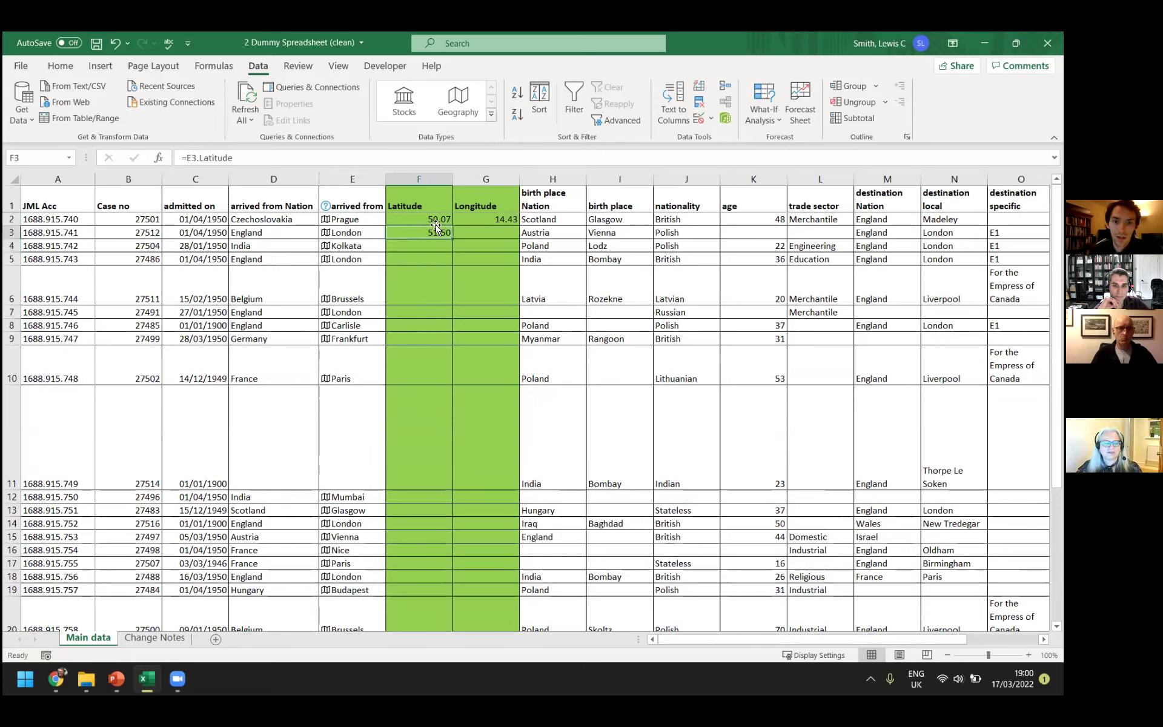
{"action": "left_click", "coordinate": [473, 229]}
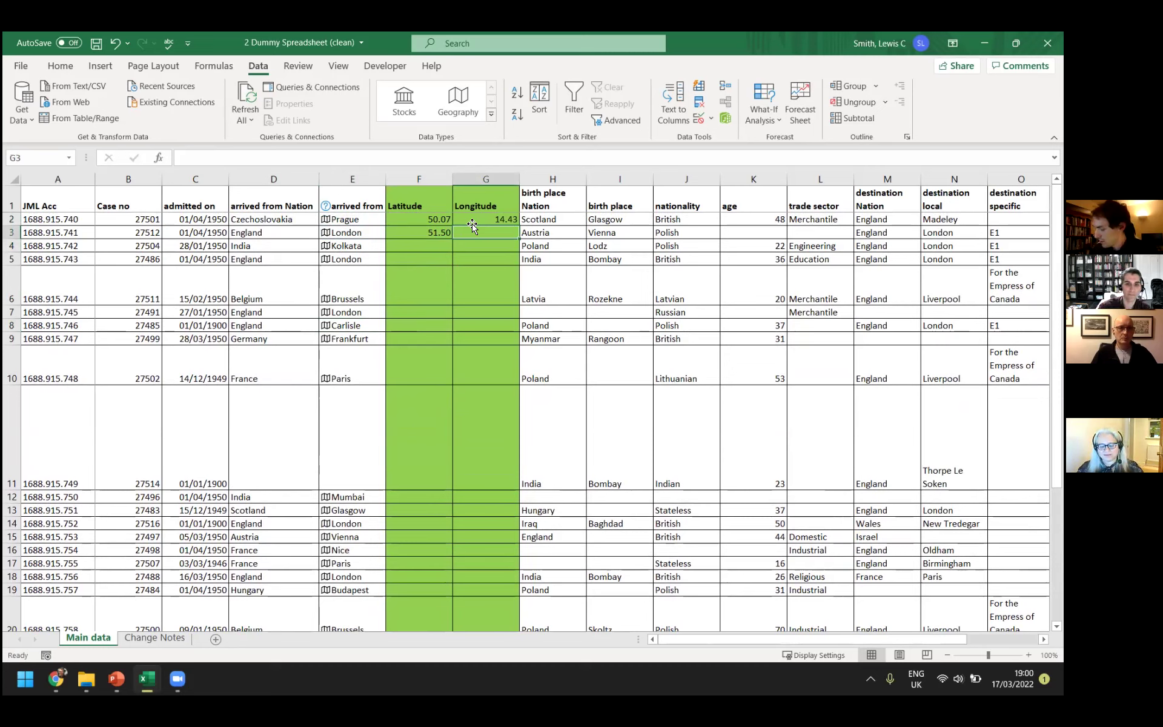
{"action": "type", "text": "="}
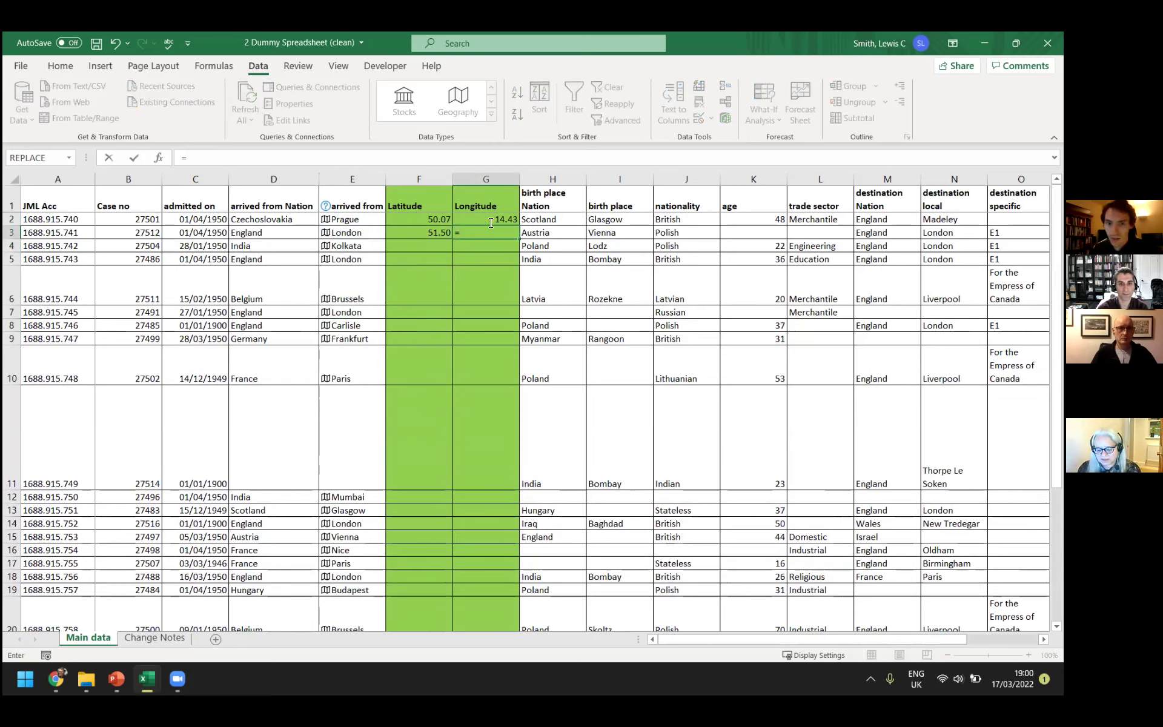
{"action": "left_click", "coordinate": [376, 232]}
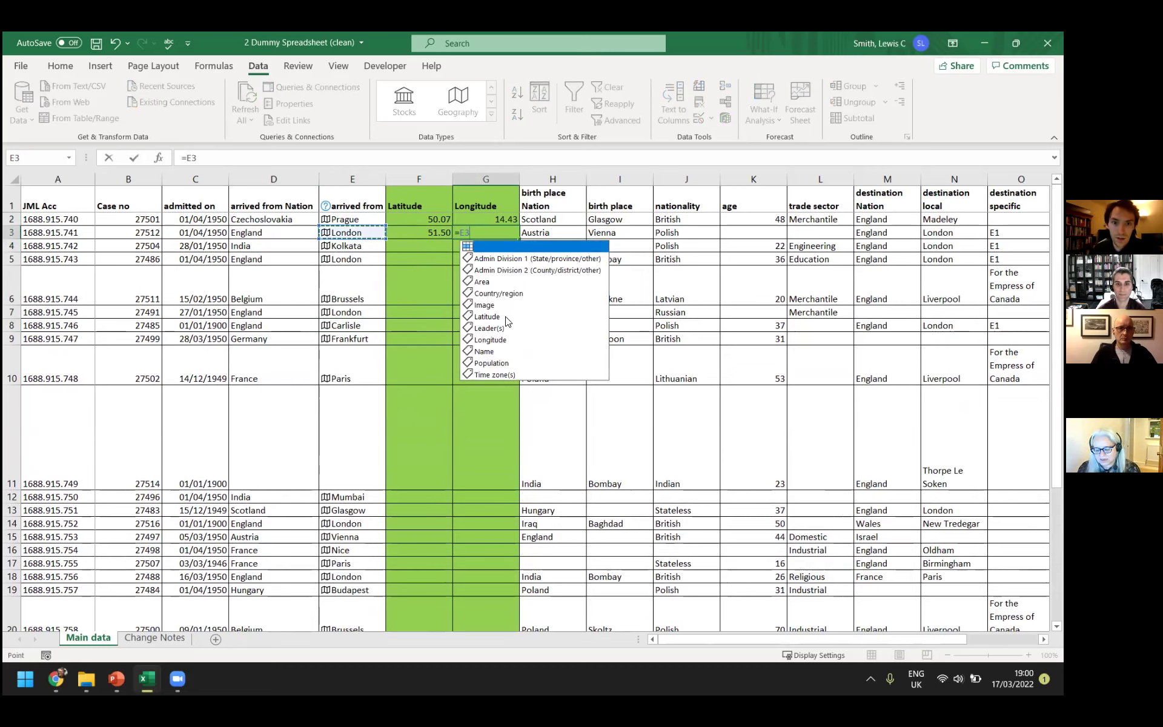
{"action": "double_click", "coordinate": [491, 340]}
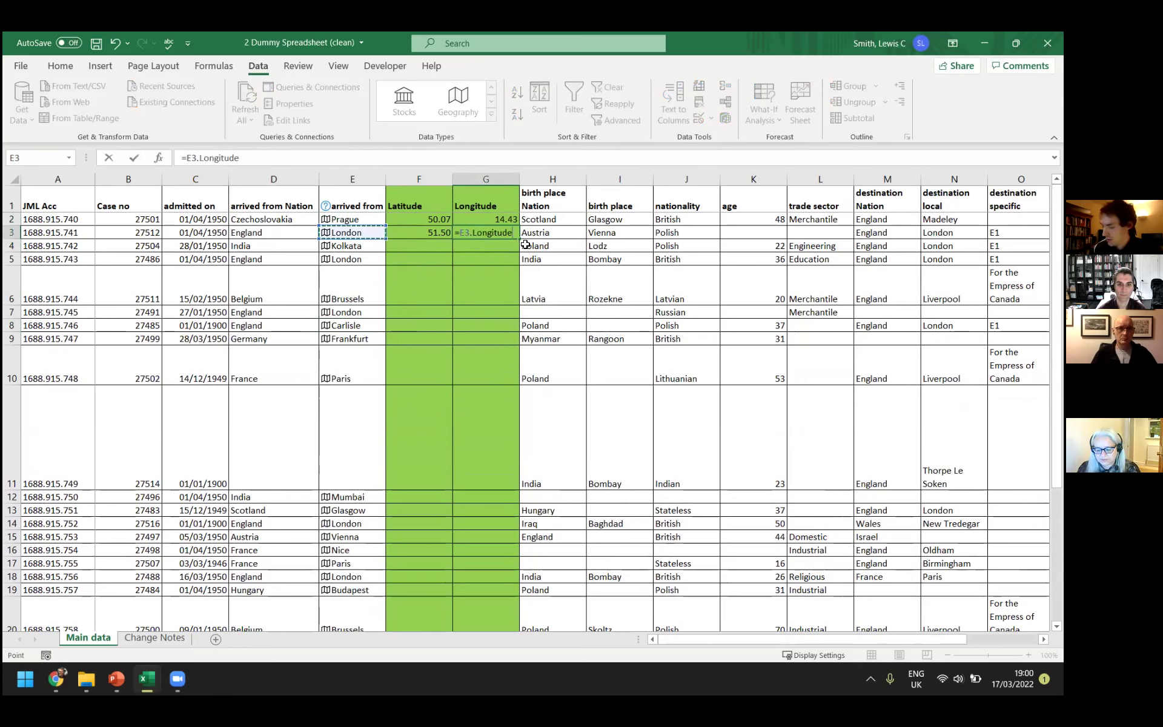
{"action": "key", "text": "Return"}
Fill the Latitude and Longitude formulas from F3:G3 down the rows to row 26
{"action": "left_click_drag", "start_coordinate": [433, 233], "coordinate": [518, 237]}
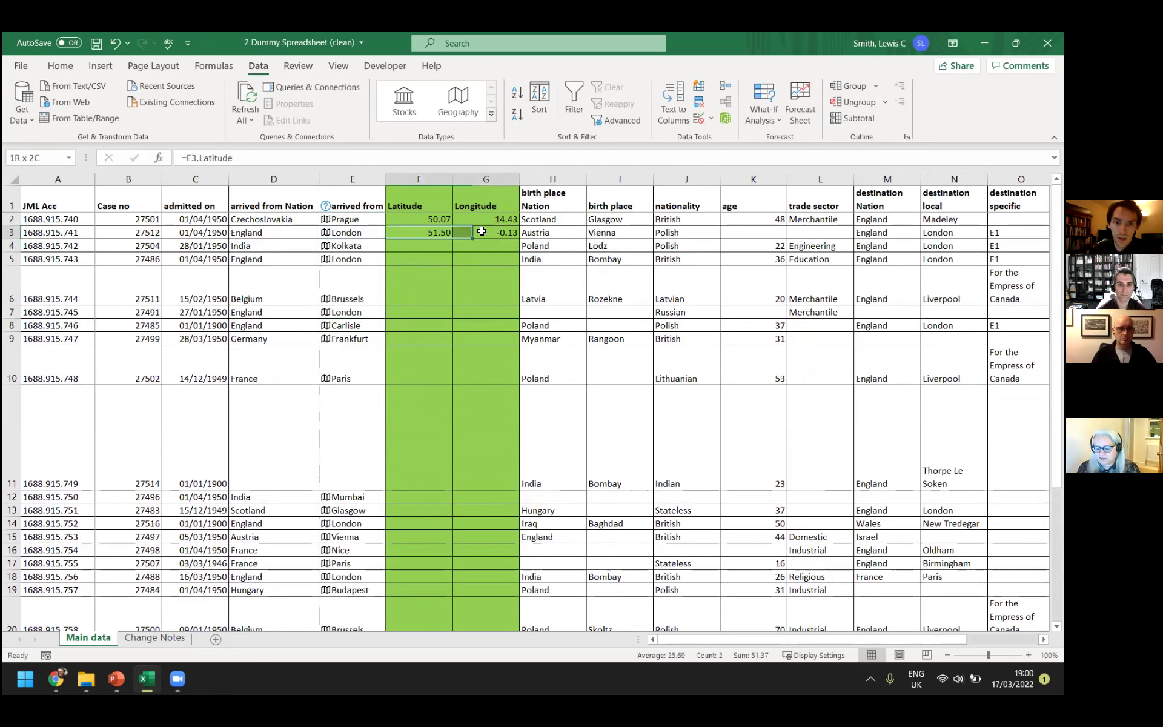
{"action": "double_click", "coordinate": [517, 236]}
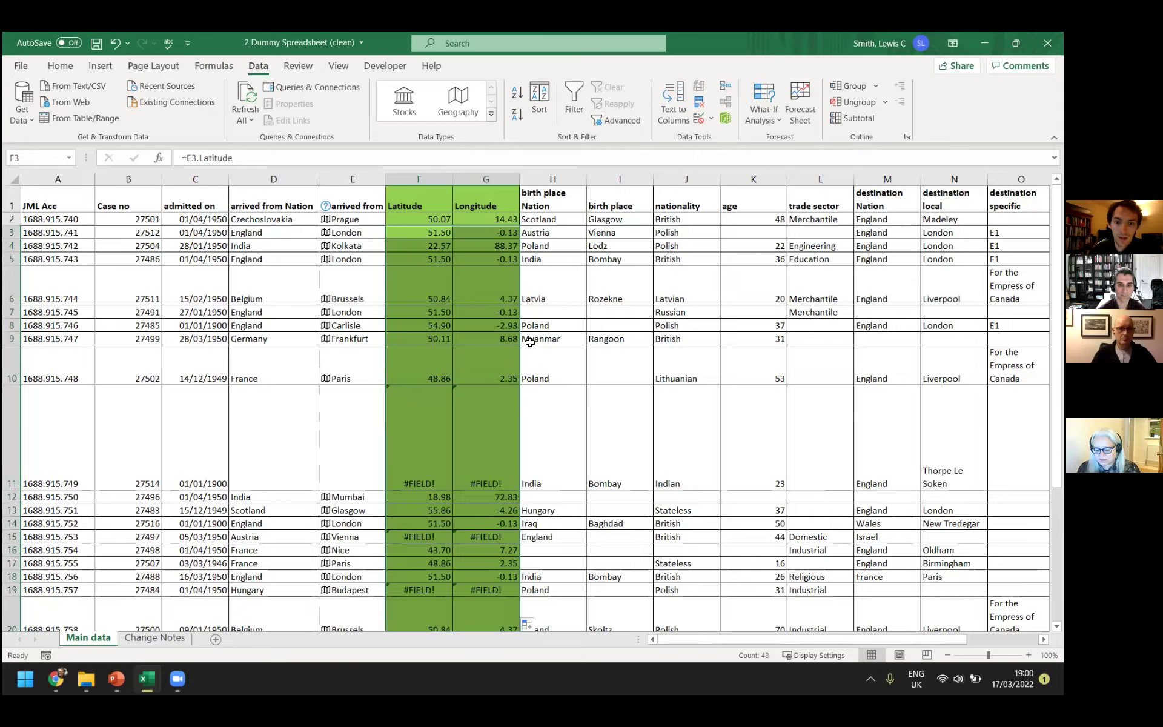
{"action": "scroll", "coordinate": [530, 343], "scroll_direction": "down", "scroll_amount": 2}
{"action": "left_click", "coordinate": [485, 390]}
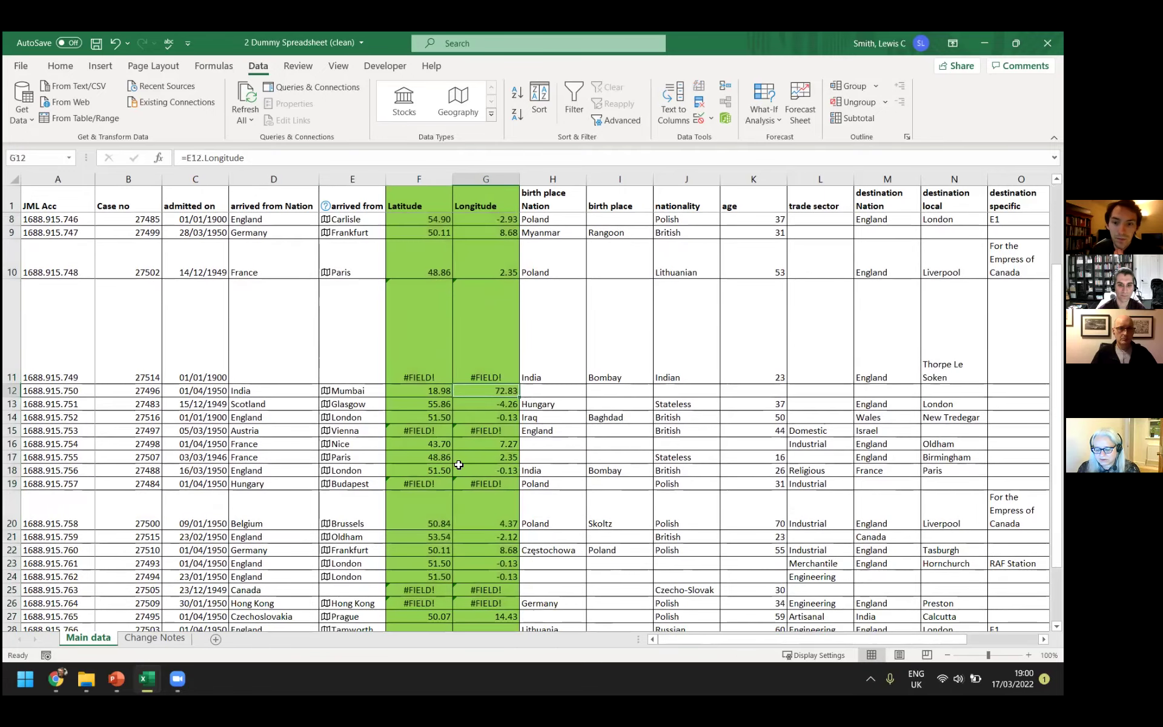
Fill the Prague coordinates in F27:G27 down through row 34
{"action": "scroll", "coordinate": [453, 465], "scroll_direction": "down", "scroll_amount": 2}
{"action": "left_click_drag", "start_coordinate": [410, 420], "coordinate": [511, 557]}
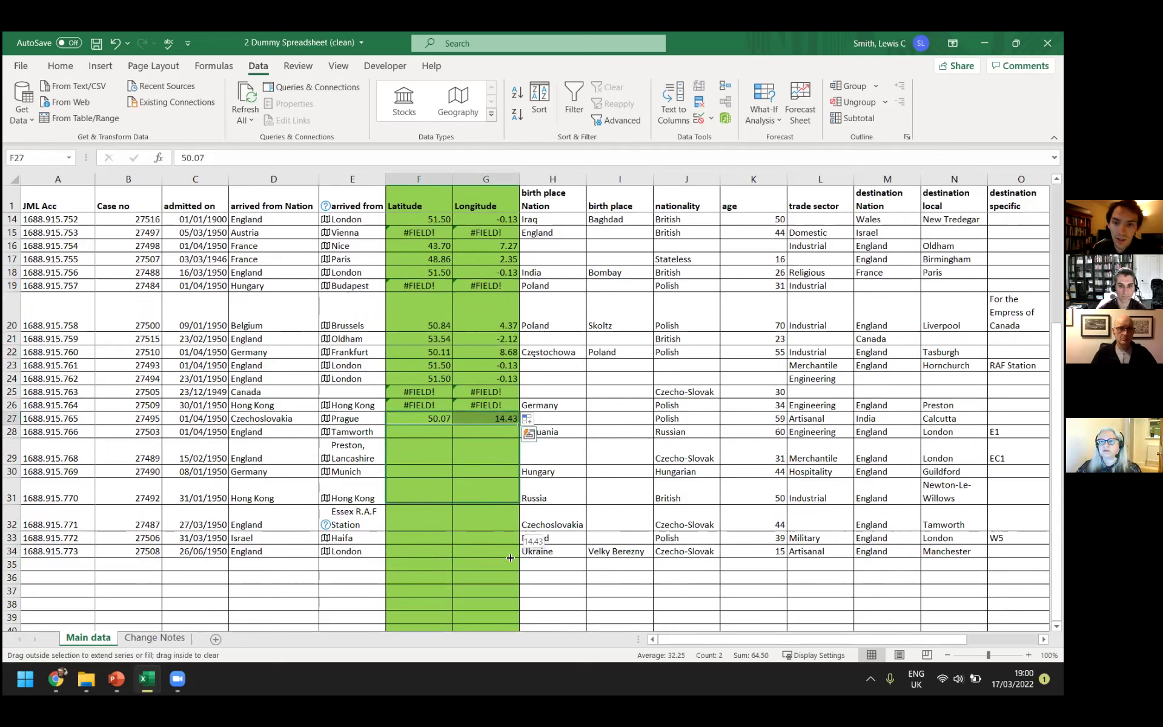
{"action": "left_click_drag", "start_coordinate": [511, 557], "coordinate": [511, 557]}
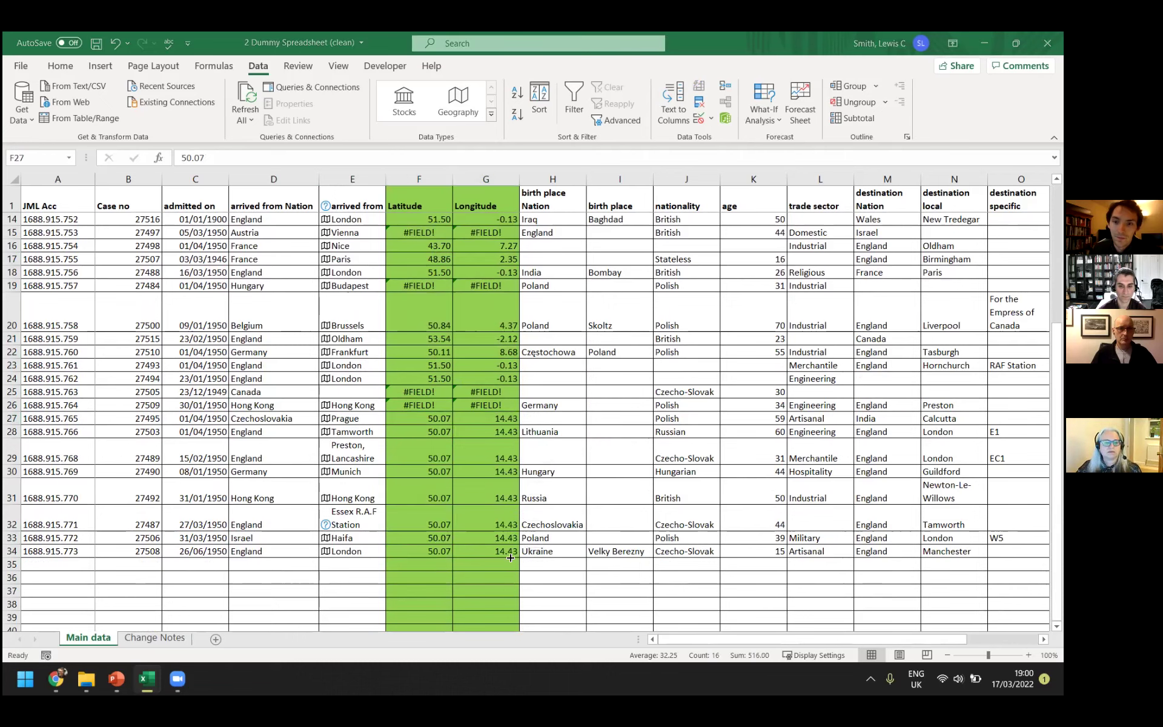
Check the coordinate cells for Vienna in row 15 and open the geography data card for E15
{"action": "scroll", "coordinate": [447, 367], "scroll_direction": "up", "scroll_amount": 4}
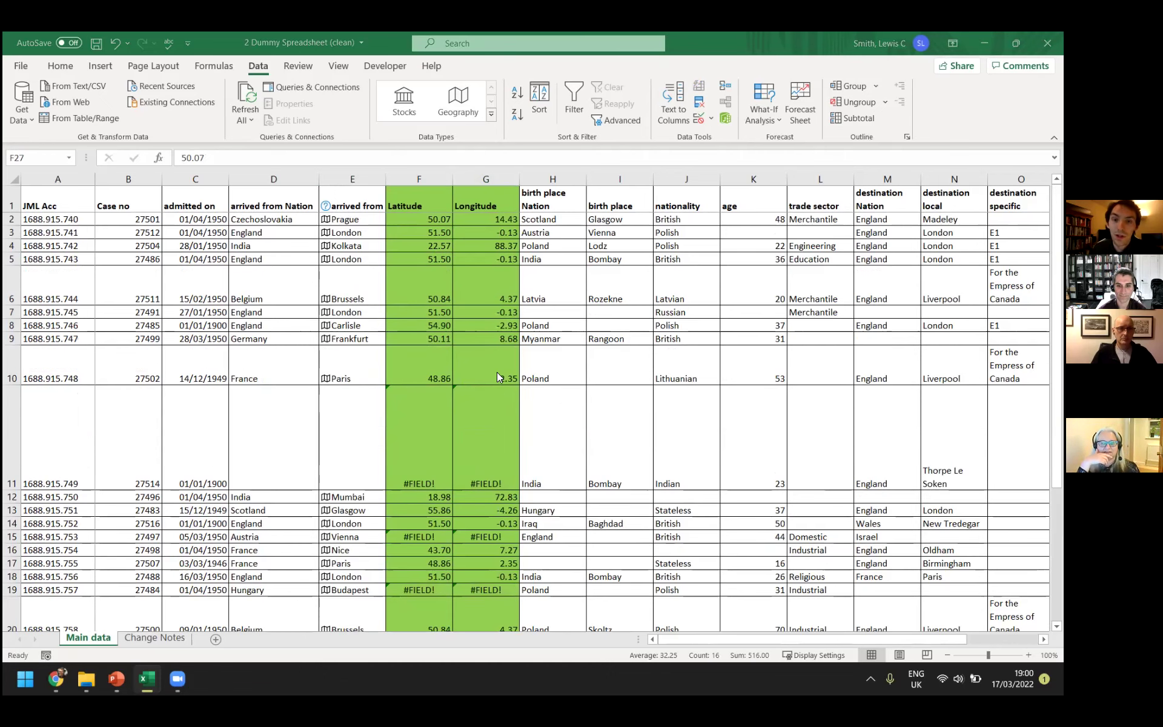
{"action": "scroll", "coordinate": [502, 424], "scroll_direction": "down", "scroll_amount": 1}
{"action": "scroll", "coordinate": [501, 425], "scroll_direction": "down", "scroll_amount": 1}
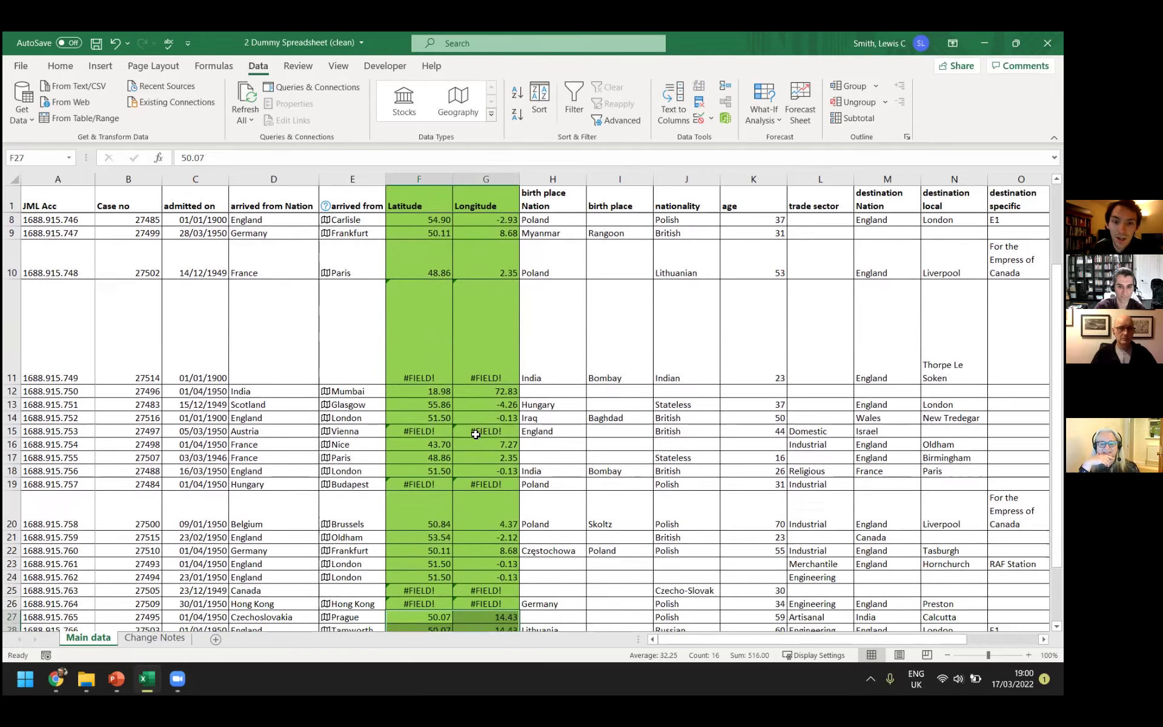
{"action": "left_click_drag", "start_coordinate": [501, 429], "coordinate": [415, 429]}
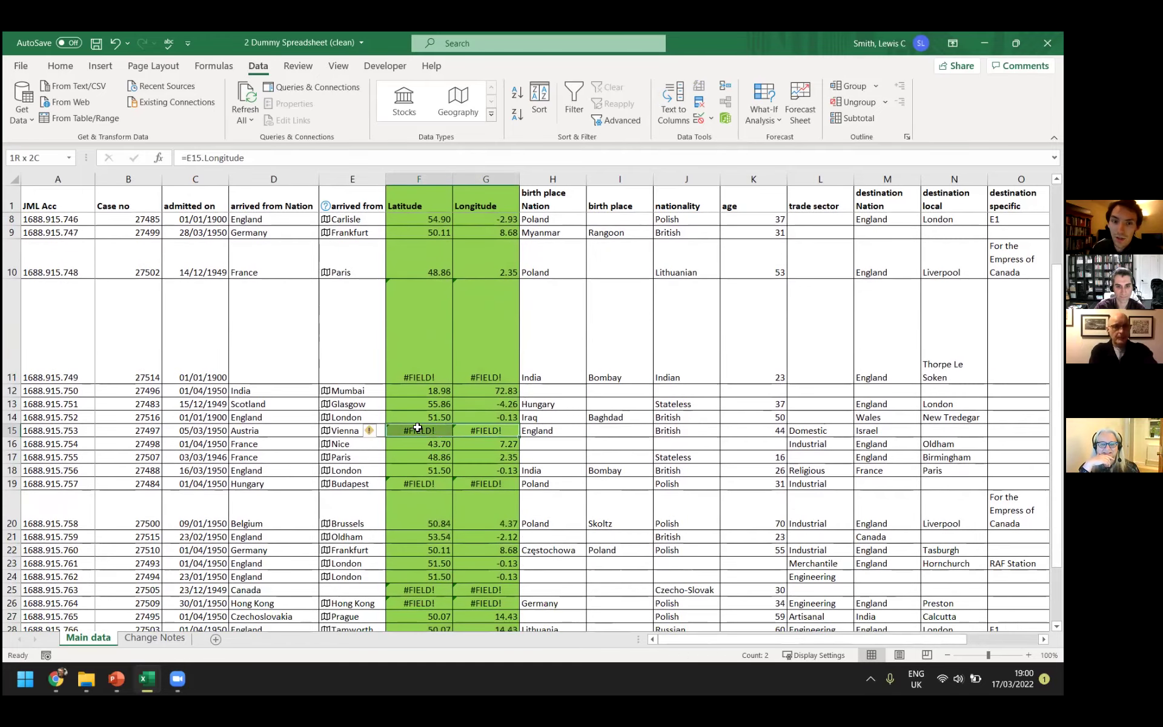
{"action": "left_click", "coordinate": [342, 430]}
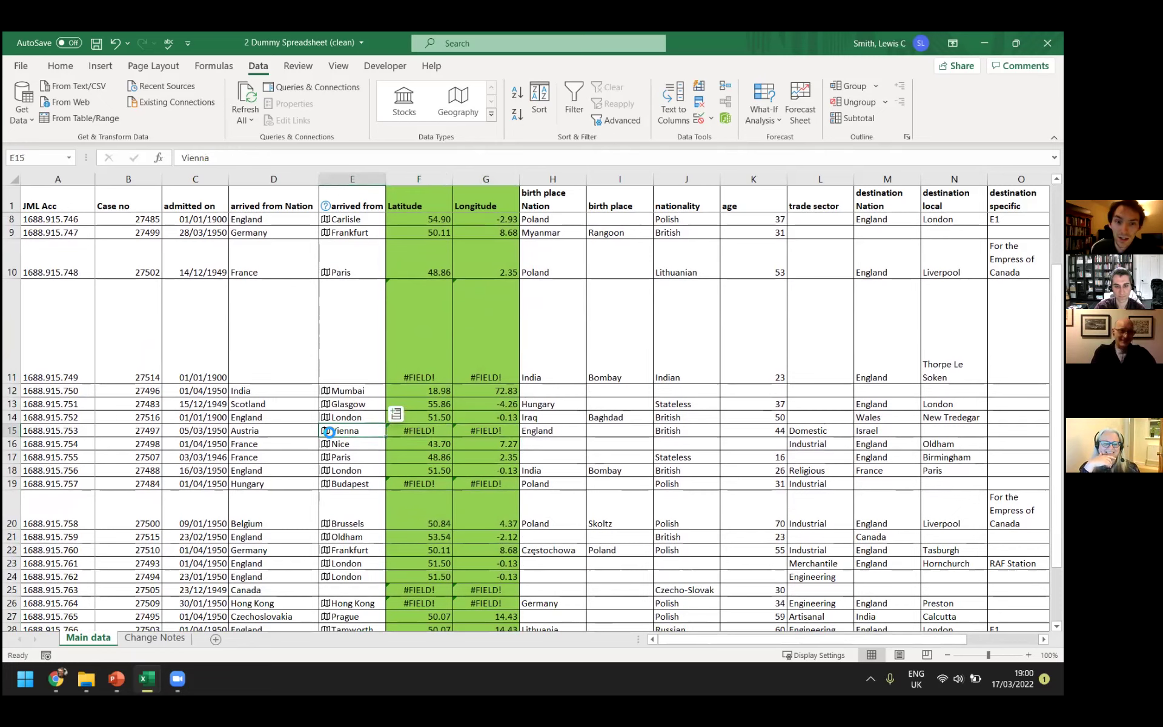
{"action": "left_click", "coordinate": [326, 431]}
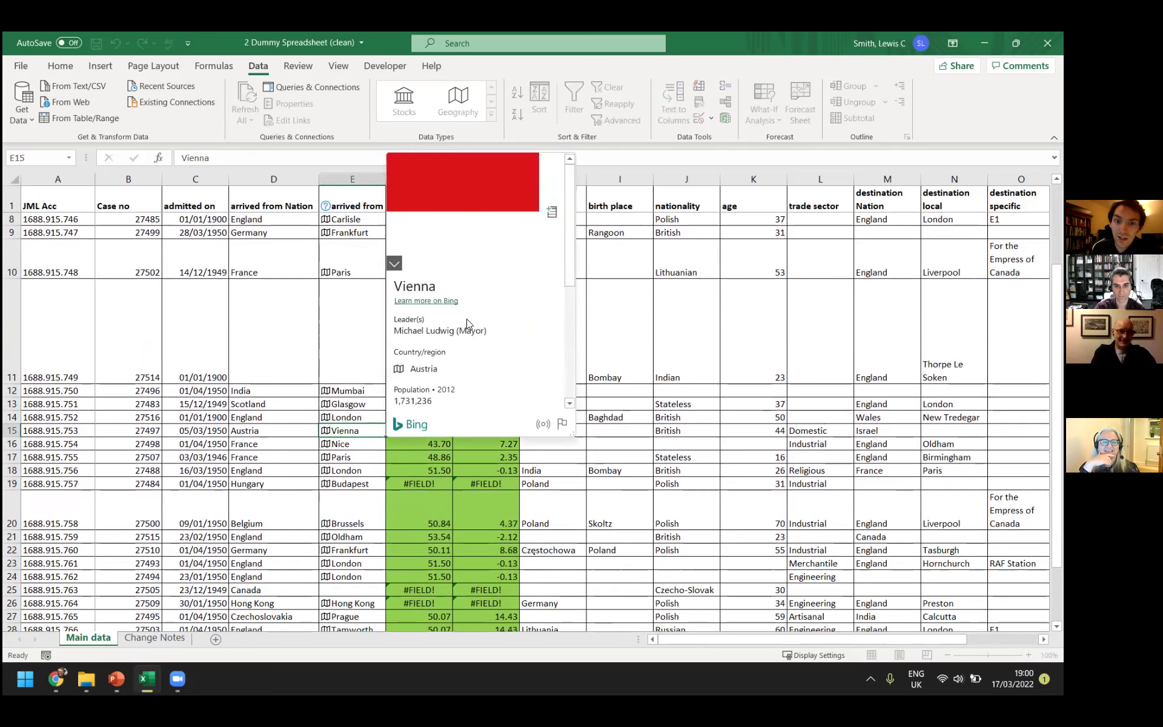
Examine the #FIELD! coordinate cells for Budapest in row 19 and Hong Kong in row 26 against the other rows
{"action": "left_click_drag", "start_coordinate": [424, 512], "coordinate": [448, 484]}
{"action": "scroll", "coordinate": [449, 488], "scroll_direction": "down", "scroll_amount": 1}
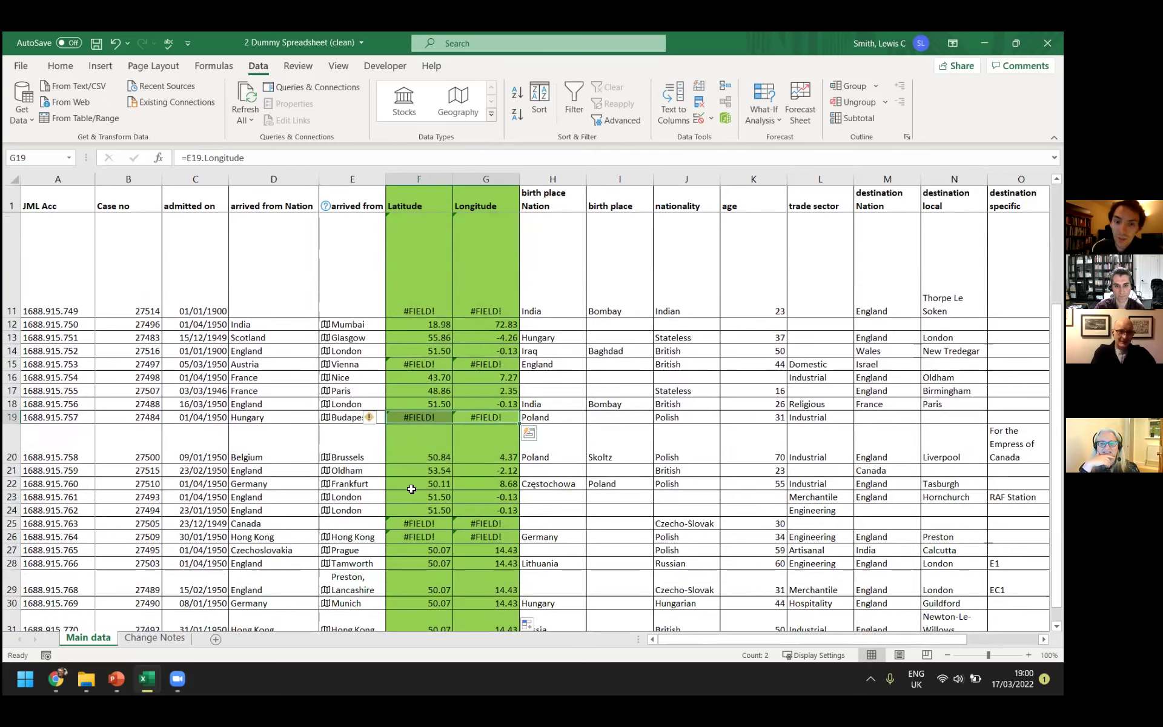
{"action": "scroll", "coordinate": [418, 482], "scroll_direction": "down", "scroll_amount": 3}
{"action": "scroll", "coordinate": [421, 483], "scroll_direction": "up", "scroll_amount": 2}
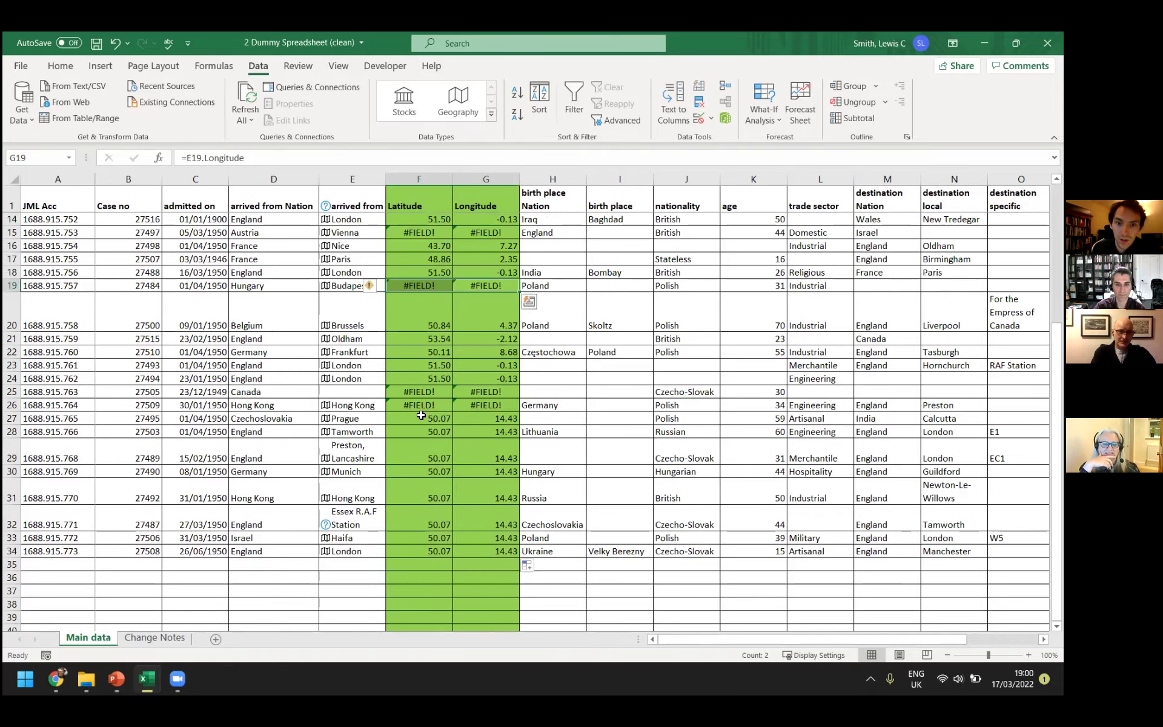
{"action": "left_click_drag", "start_coordinate": [414, 403], "coordinate": [482, 404]}
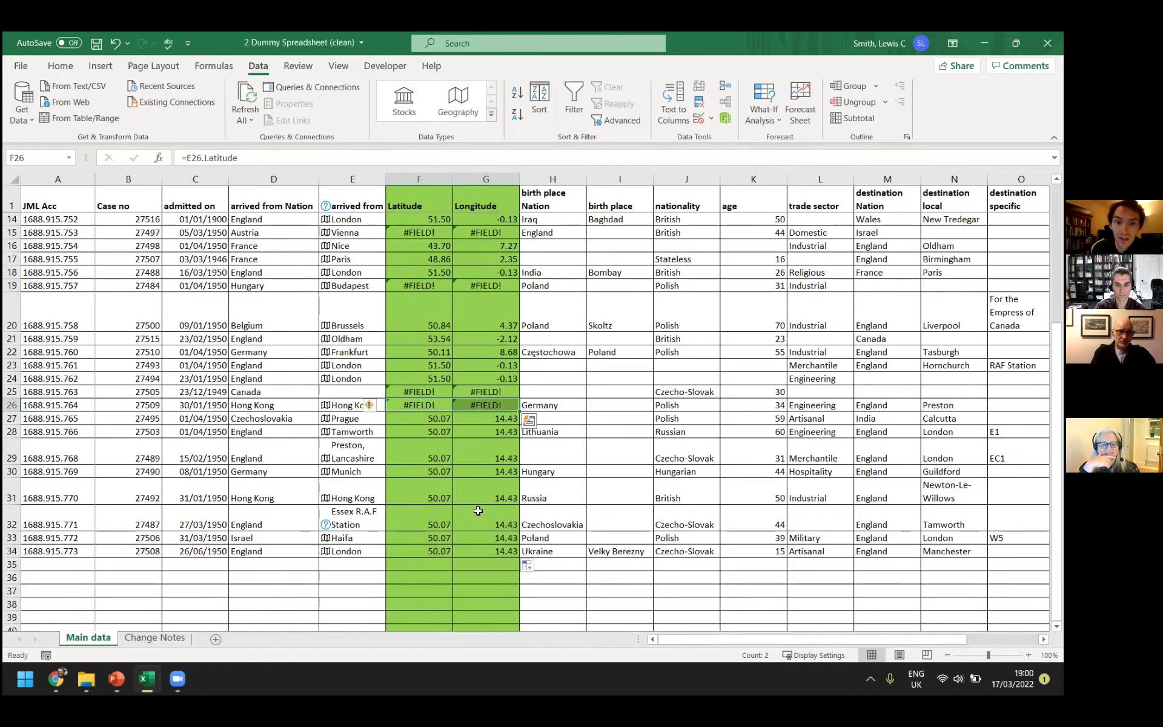
{"action": "scroll", "coordinate": [478, 510], "scroll_direction": "up", "scroll_amount": 2}
{"action": "scroll", "coordinate": [455, 533], "scroll_direction": "down", "scroll_amount": 2}
{"action": "scroll", "coordinate": [431, 561], "scroll_direction": "up", "scroll_amount": 1}
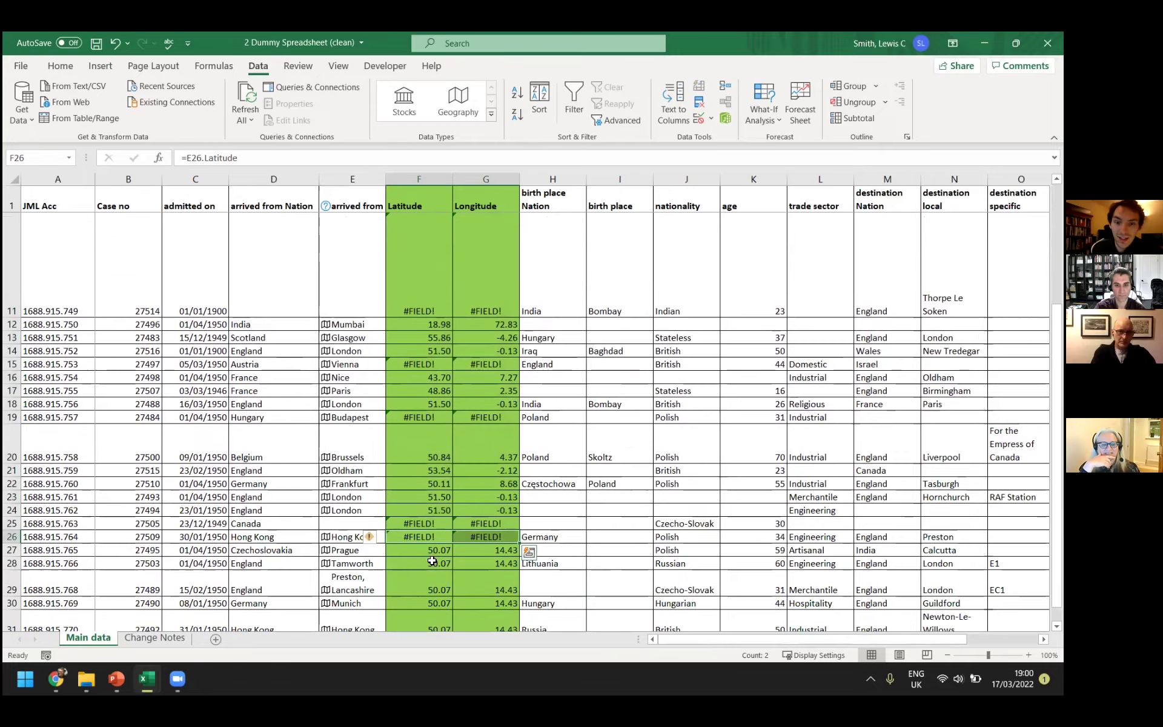
{"action": "scroll", "coordinate": [418, 527], "scroll_direction": "up", "scroll_amount": 3}
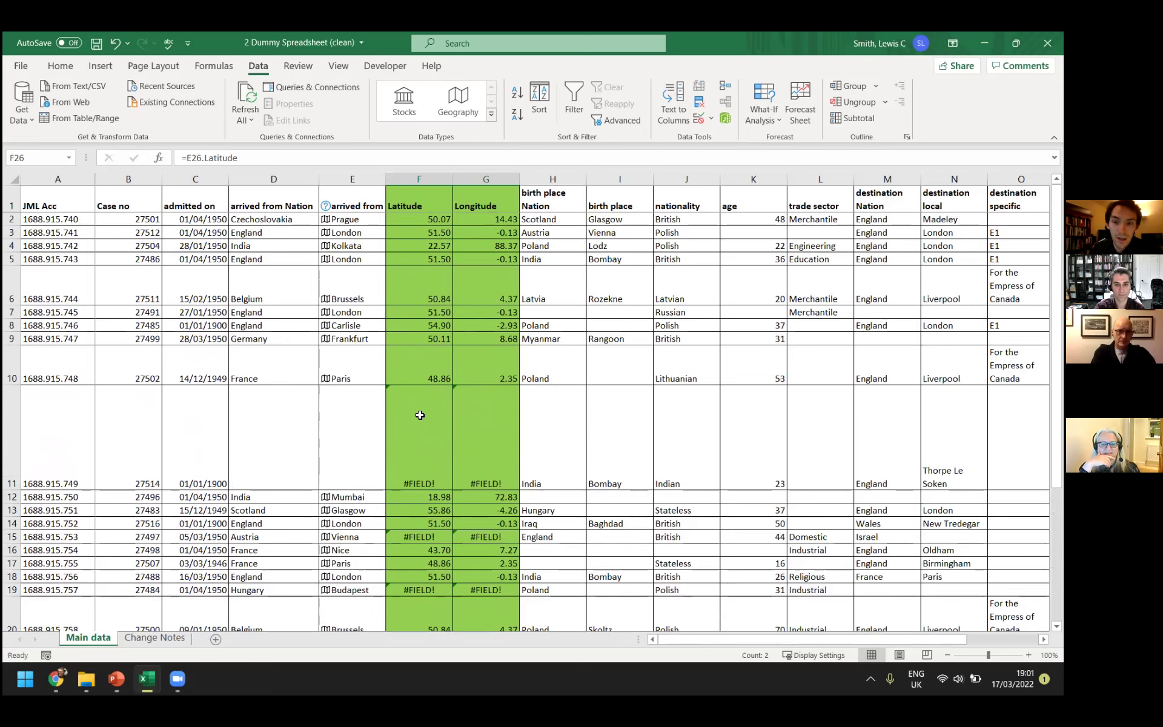
Review the birth place, destination and departure columns beside the coordinates on the Main data sheet
{"action": "scroll", "coordinate": [401, 291], "scroll_direction": "right", "scroll_amount": 2}
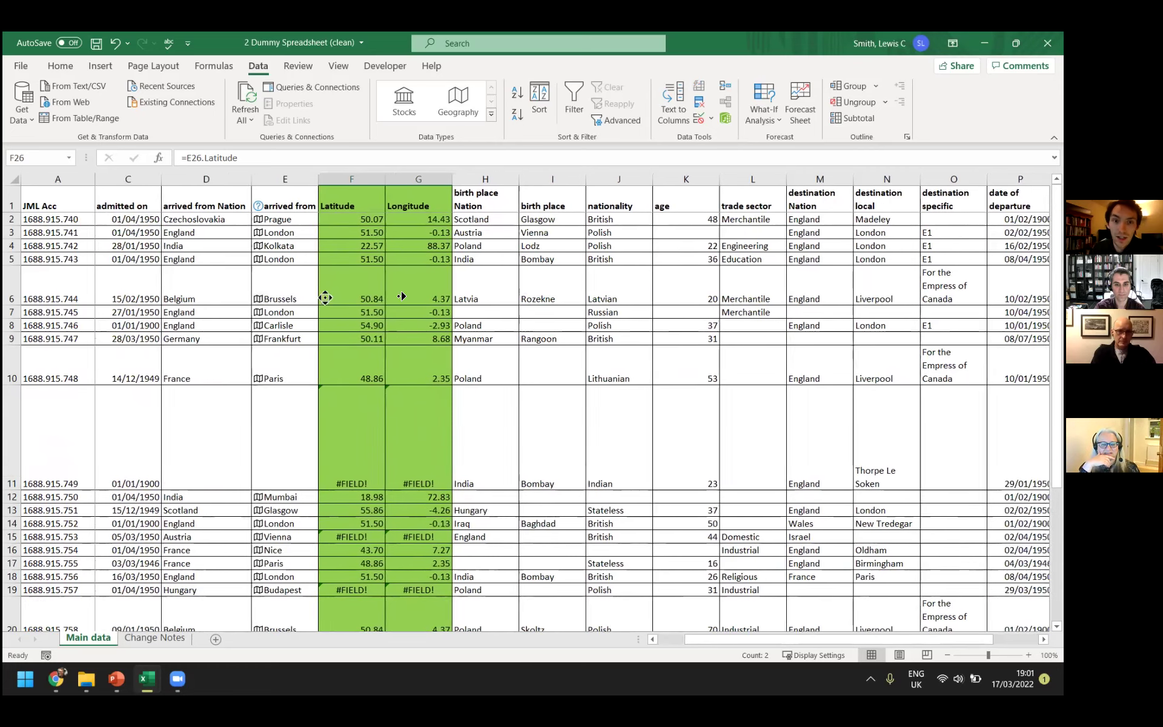
{"action": "left_click", "coordinate": [419, 326]}
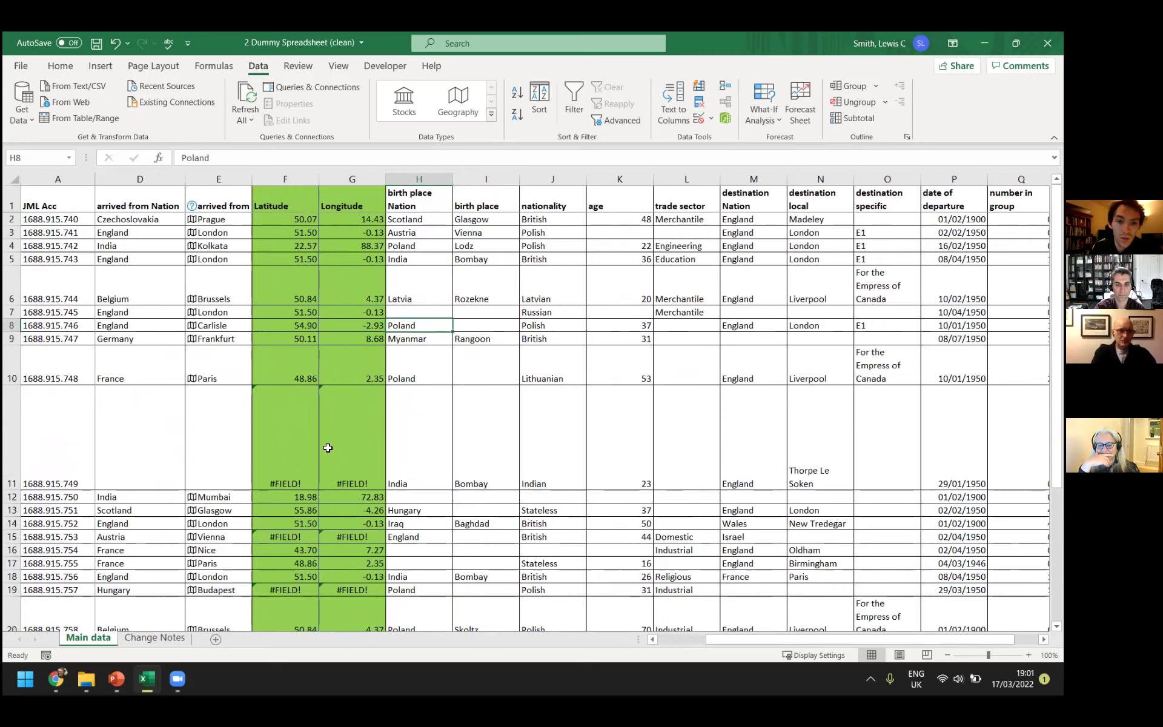
{"action": "scroll", "coordinate": [333, 428], "scroll_direction": "right", "scroll_amount": 1}
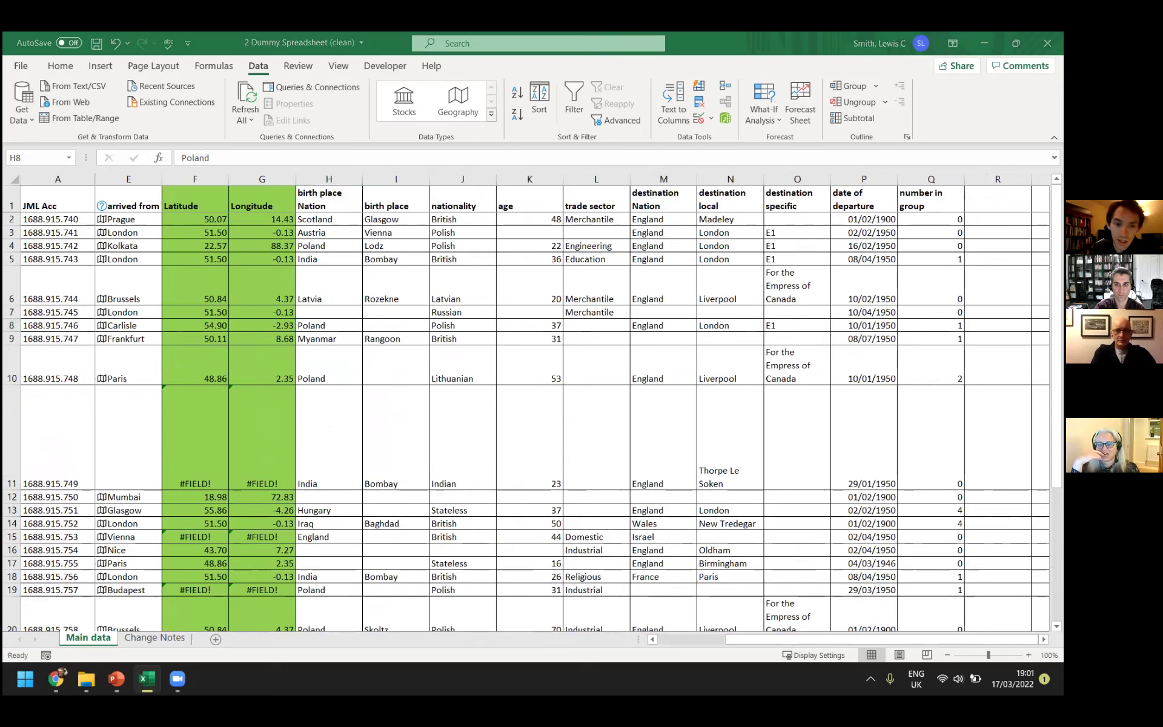
Switch to the workbook 3 Dummy Spreadsheet (clean georef) and enable its disabled linked data types on the Palladio sheet
{"action": "mouse_move", "coordinate": [152, 677]}
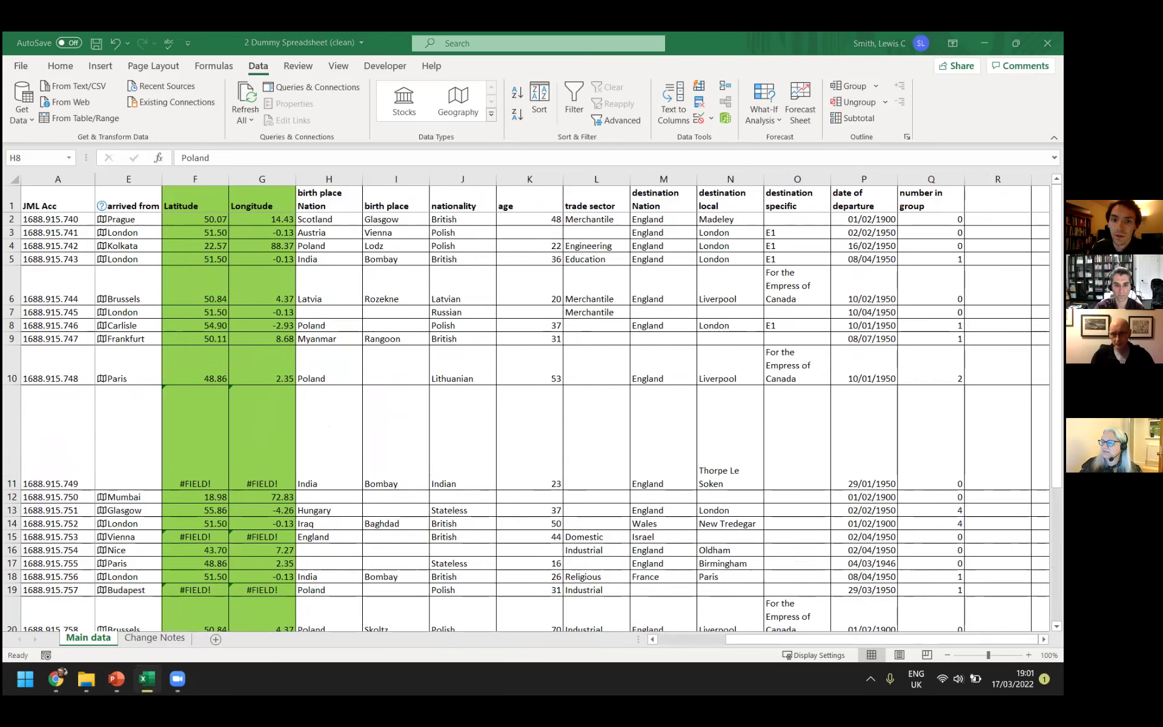
{"action": "key", "text": "alt+Tab"}
{"action": "left_click", "coordinate": [235, 332]}
{"action": "scroll", "coordinate": [244, 376], "scroll_direction": "up", "scroll_amount": 2}
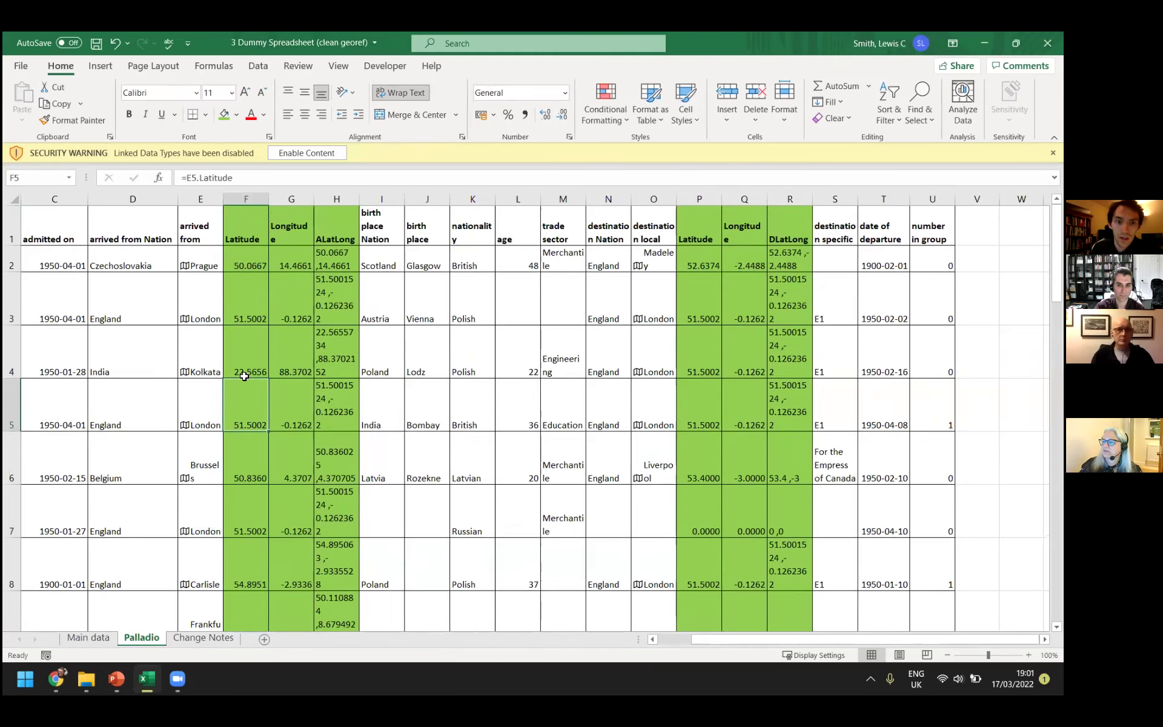
{"action": "scroll", "coordinate": [242, 369], "scroll_direction": "left", "scroll_amount": 2}
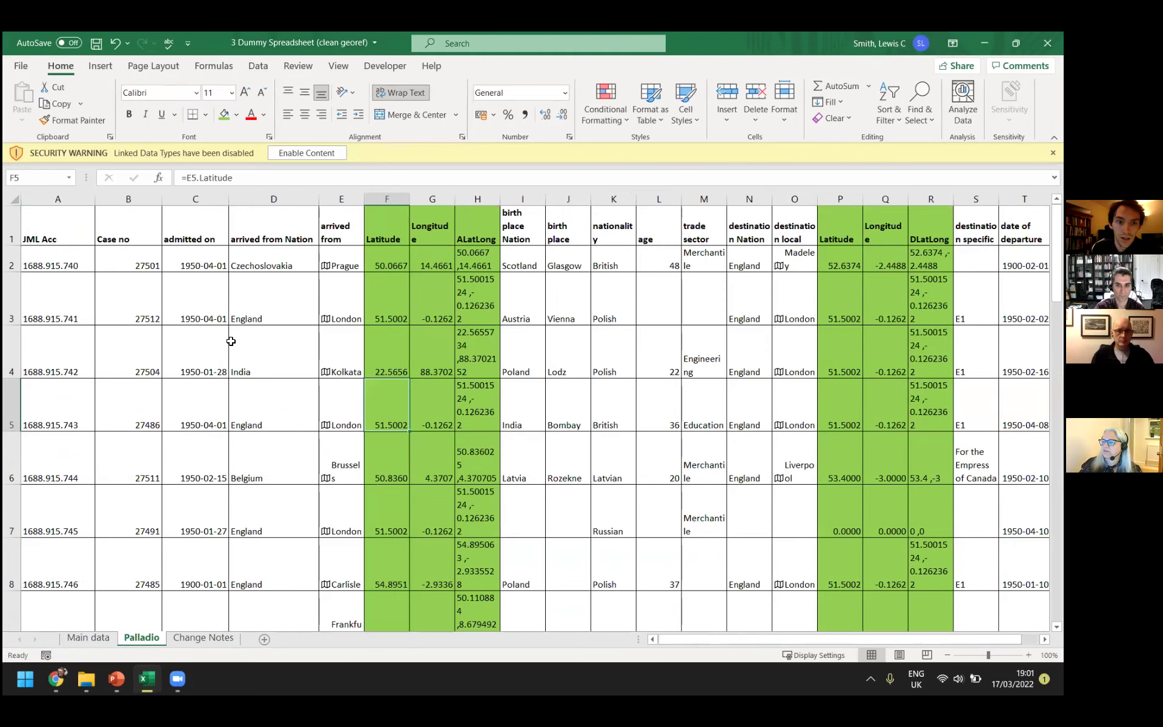
{"action": "left_click", "coordinate": [144, 255]}
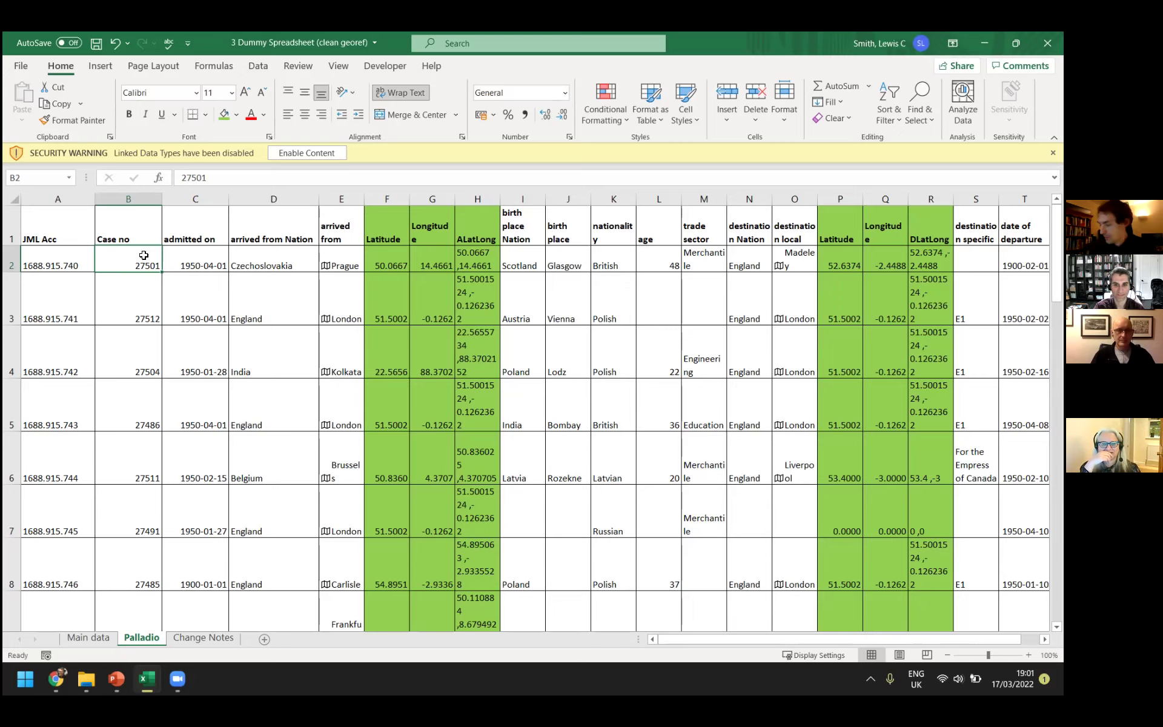
{"action": "left_click", "coordinate": [296, 150]}
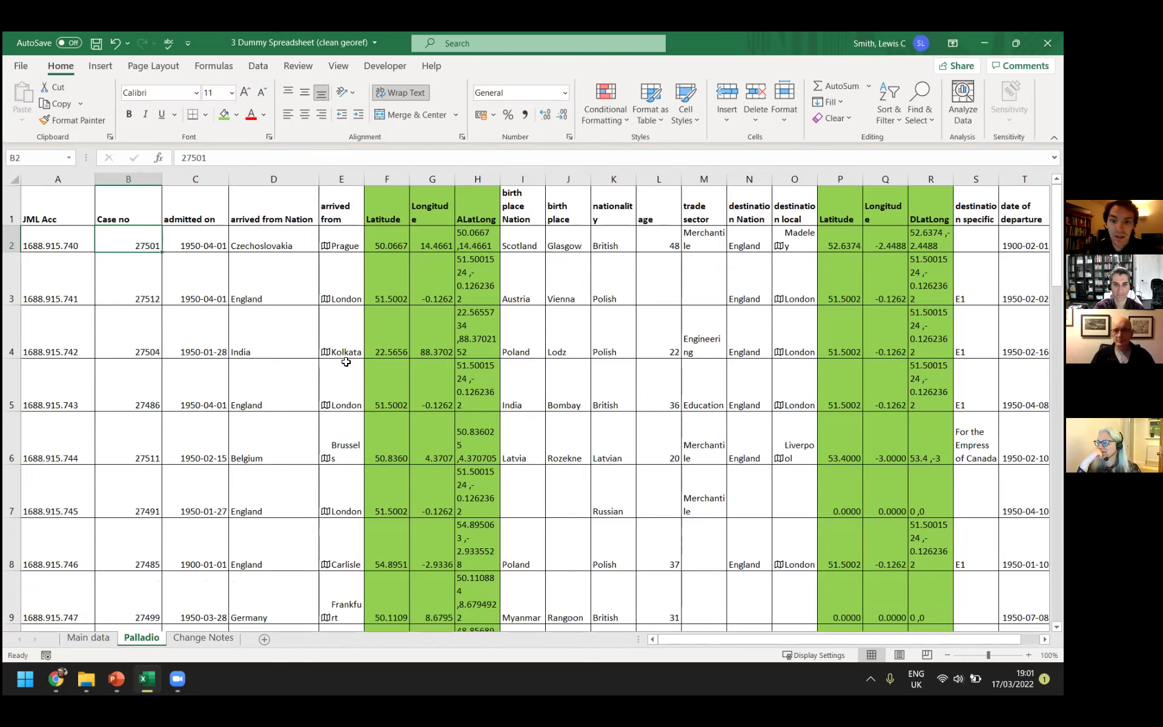
Delete the combined coordinate columns ALatLong and DLatLong from the Palladio sheet
{"action": "left_click", "coordinate": [267, 375]}
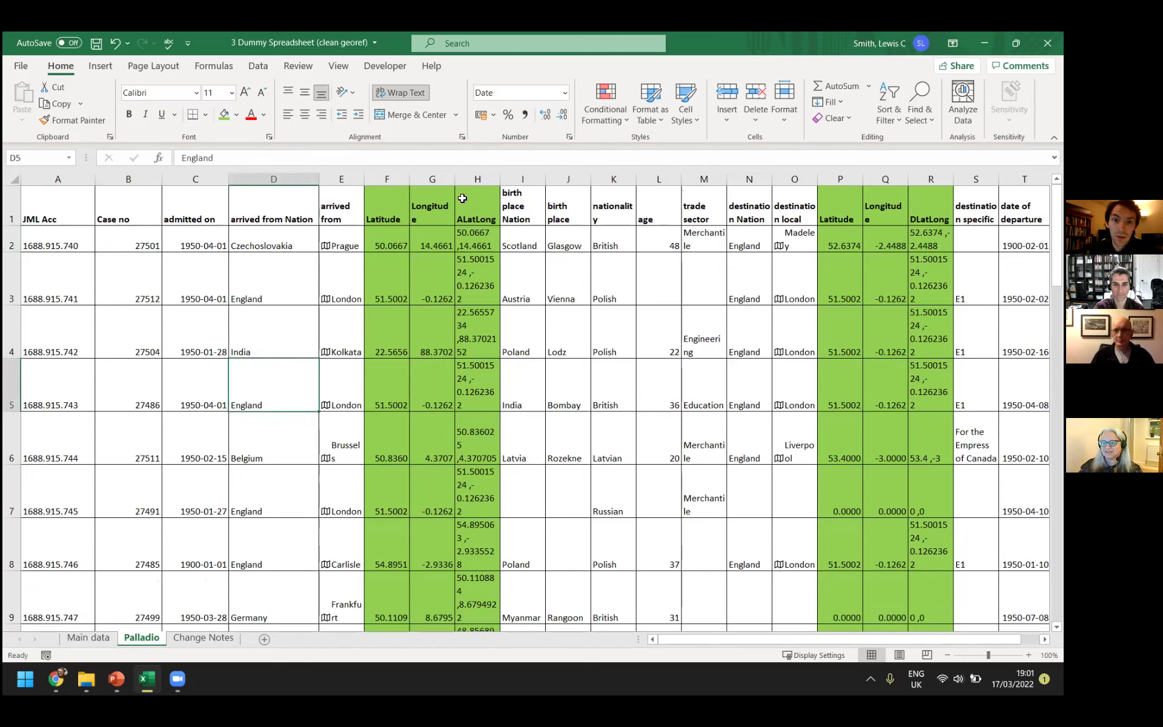
{"action": "left_click", "coordinate": [490, 180]}
{"action": "right_click", "coordinate": [491, 180]}
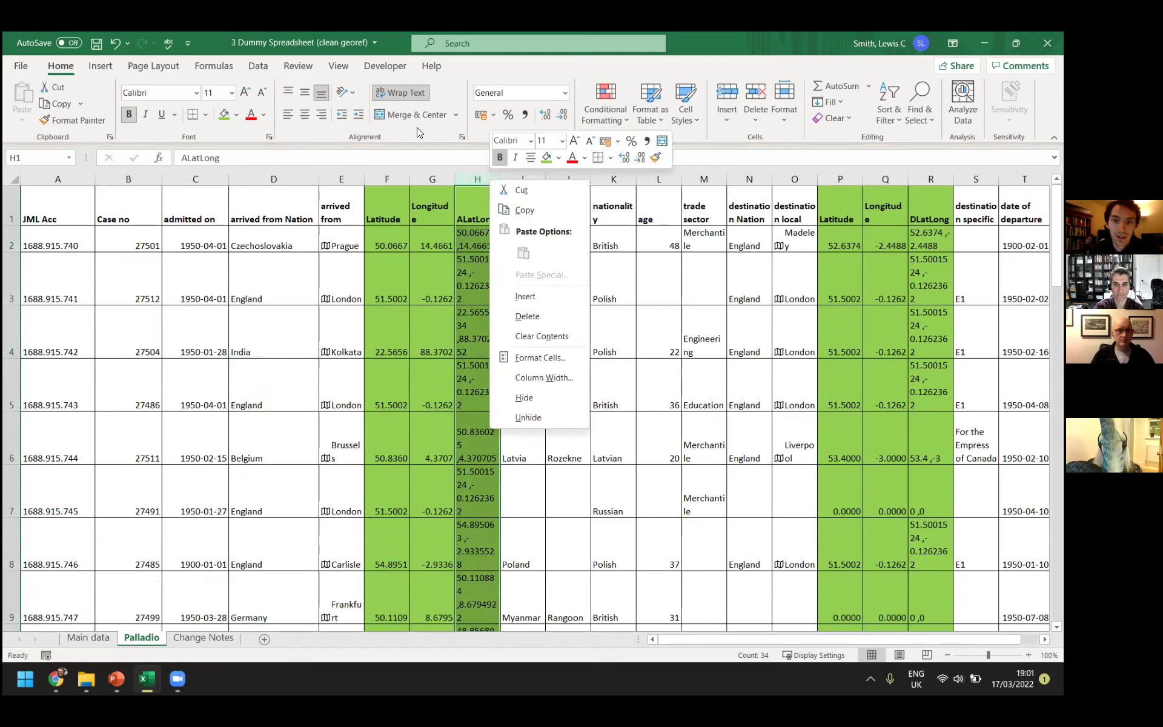
{"action": "left_click", "coordinate": [400, 357]}
{"action": "left_click", "coordinate": [399, 358]}
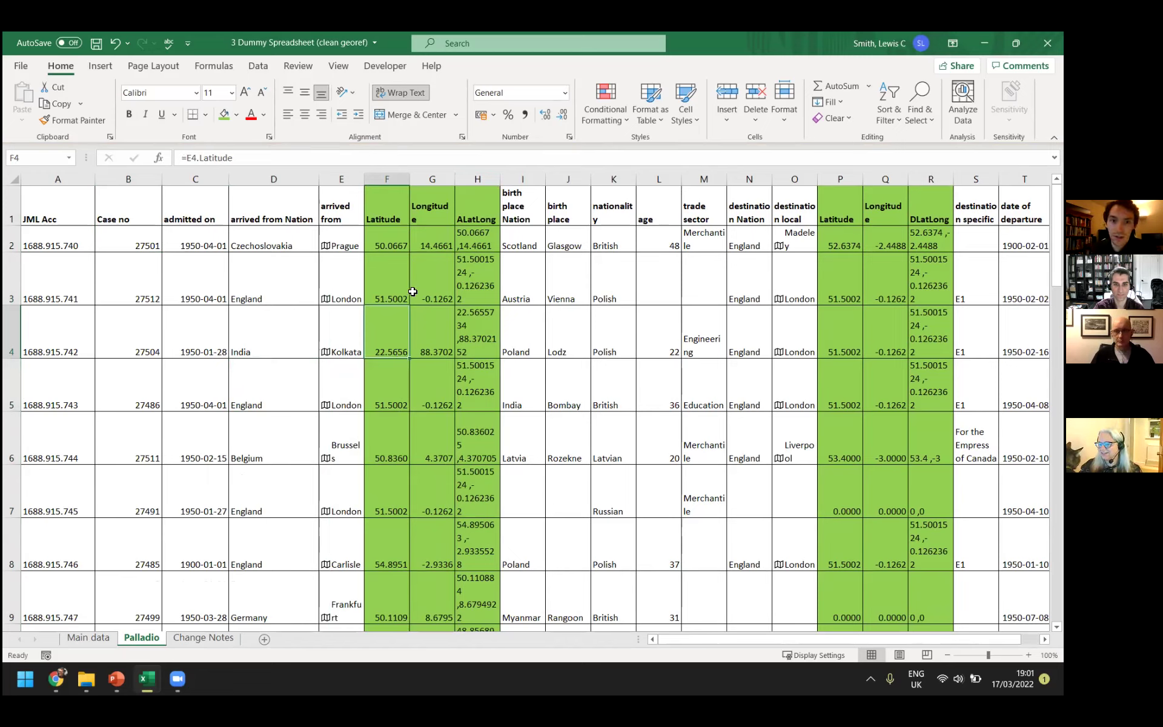
{"action": "left_click", "coordinate": [491, 180]}
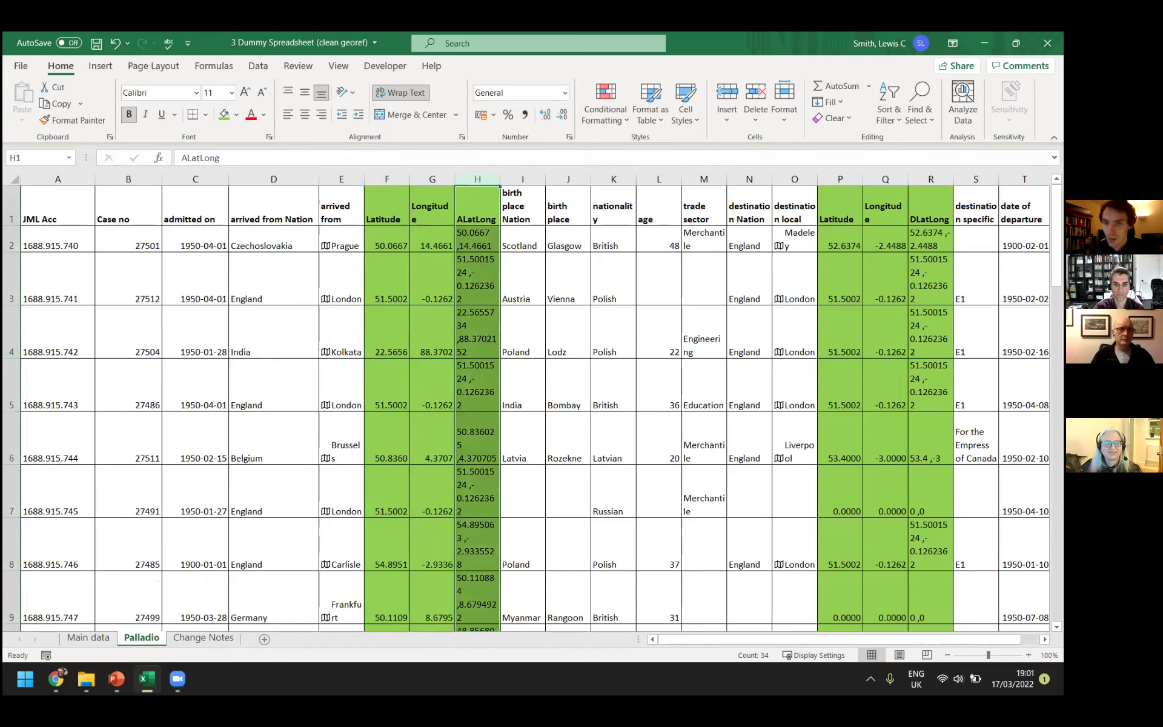
{"action": "left_click", "coordinate": [922, 181], "text": "ctrl"}
{"action": "right_click", "coordinate": [929, 182]}
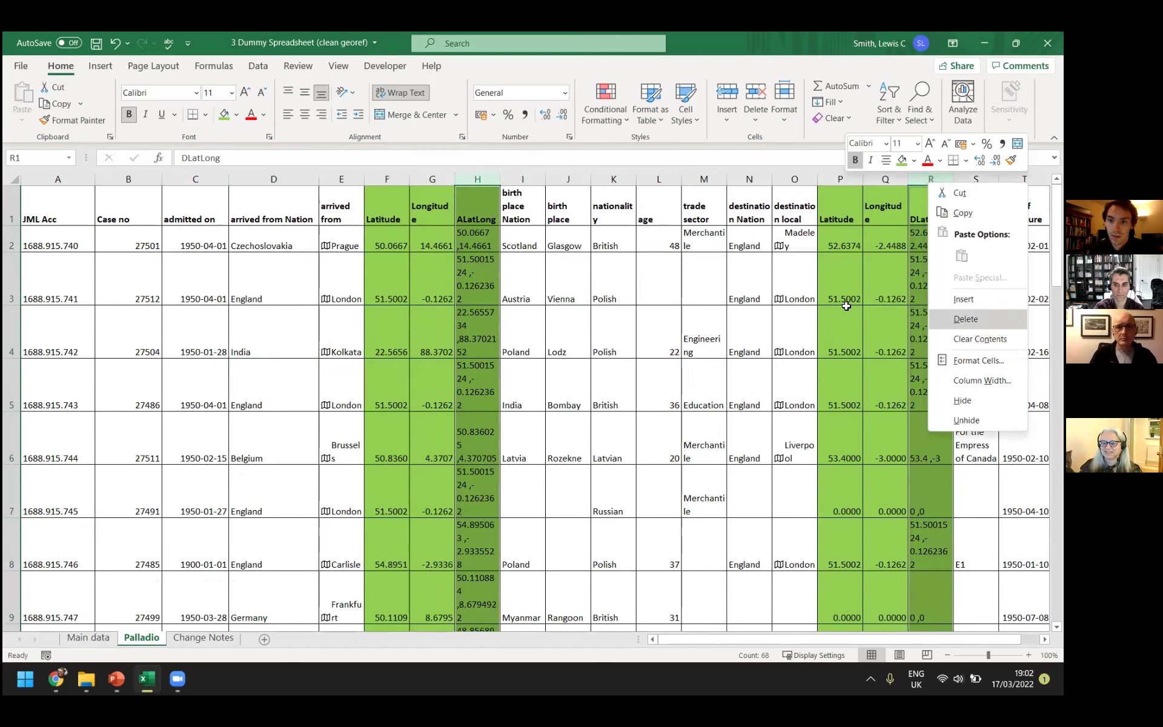
{"action": "left_click", "coordinate": [965, 318]}
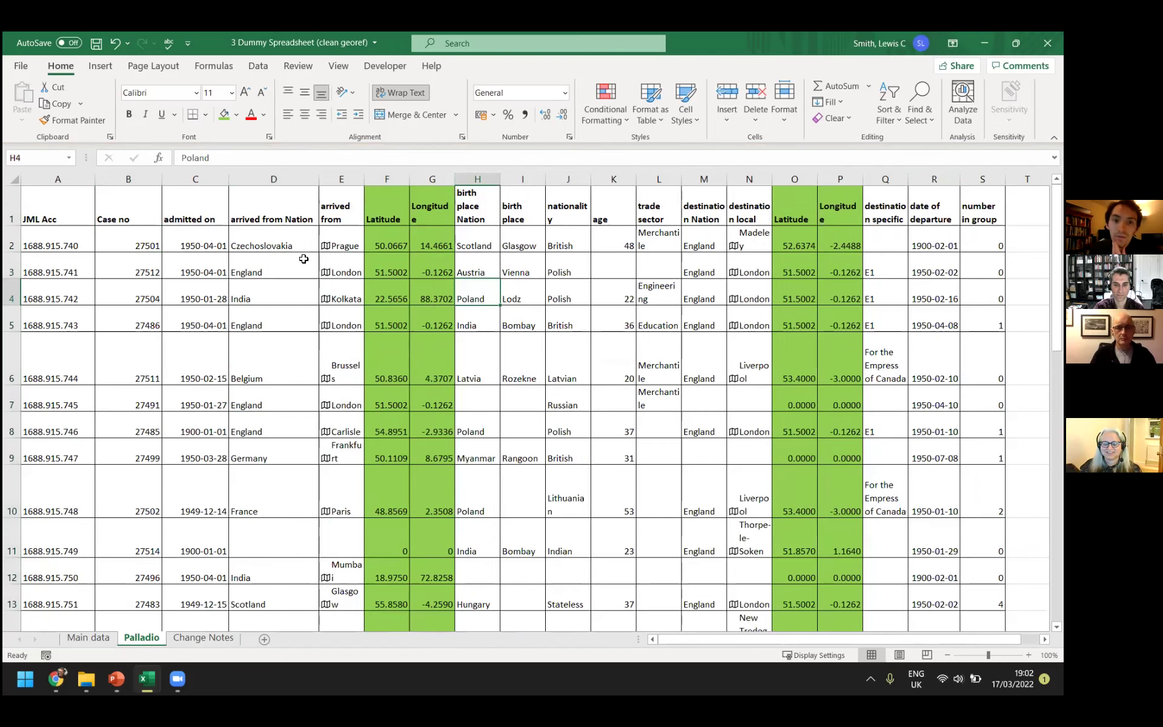
Examine the arrived from Latitude and Longitude columns, including the zero coordinates for Canada and Hong Kong in rows 25 and 26
{"action": "scroll", "coordinate": [377, 385], "scroll_direction": "down", "scroll_amount": 1}
{"action": "scroll", "coordinate": [376, 386], "scroll_direction": "down", "scroll_amount": 6}
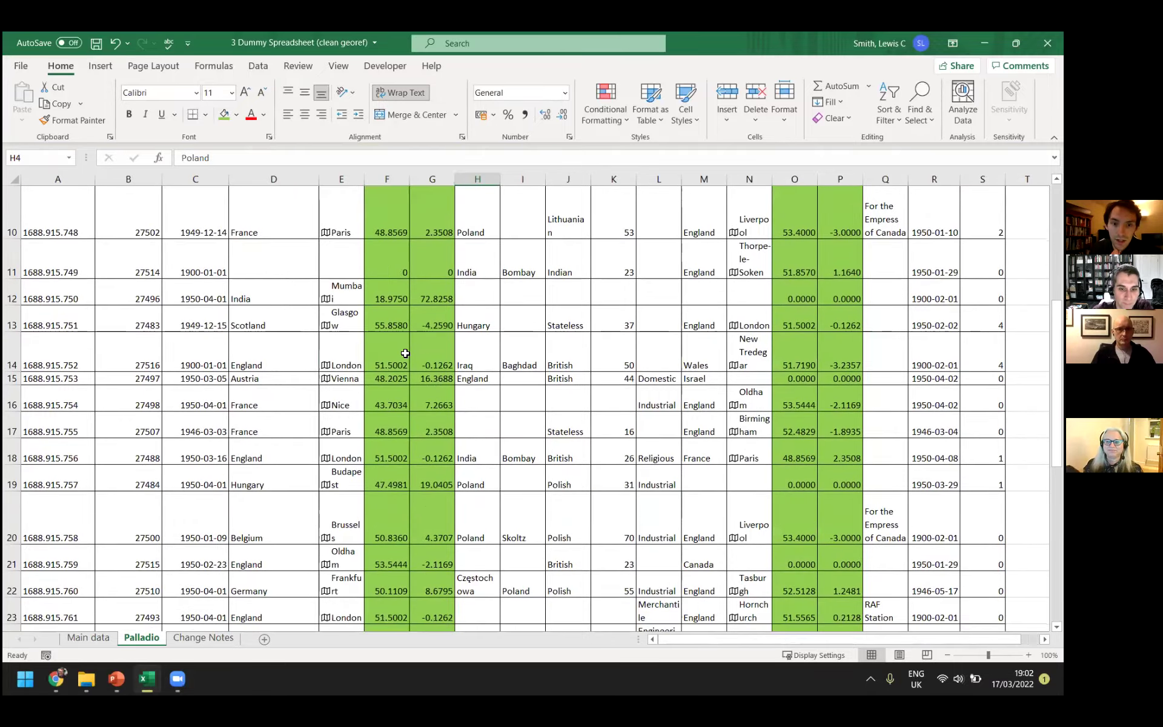
{"action": "scroll", "coordinate": [425, 399], "scroll_direction": "down", "scroll_amount": 1}
{"action": "scroll", "coordinate": [424, 394], "scroll_direction": "up", "scroll_amount": 3}
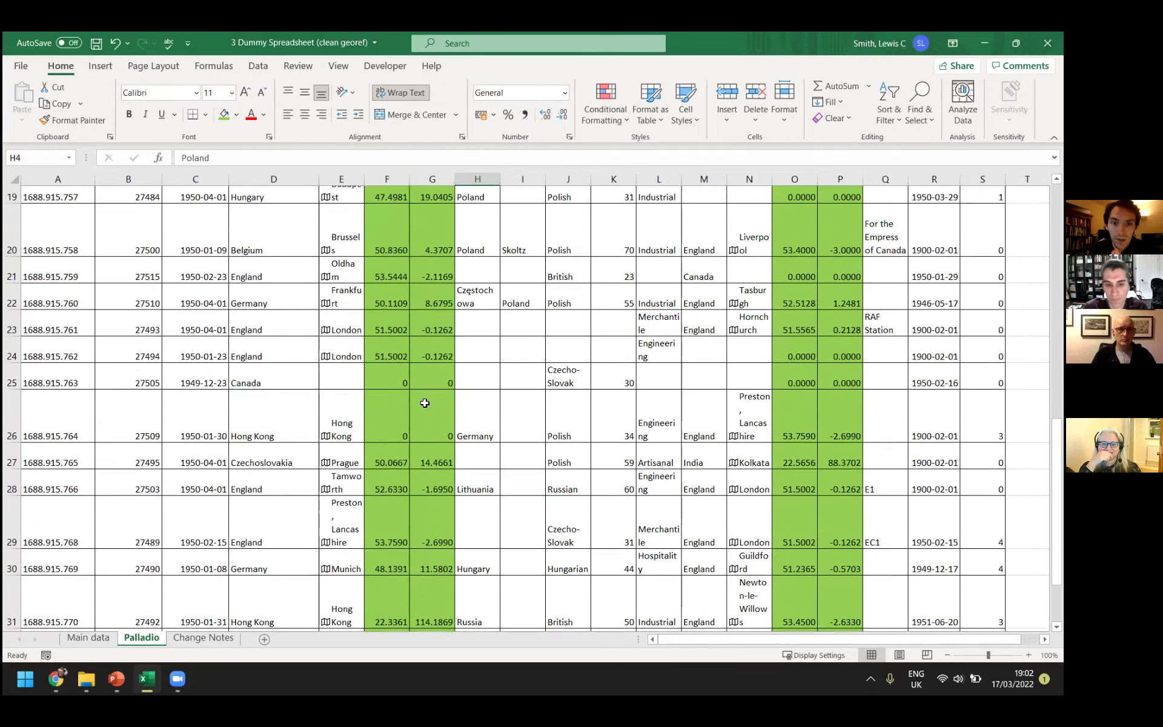
{"action": "left_click_drag", "start_coordinate": [406, 512], "coordinate": [423, 470]}
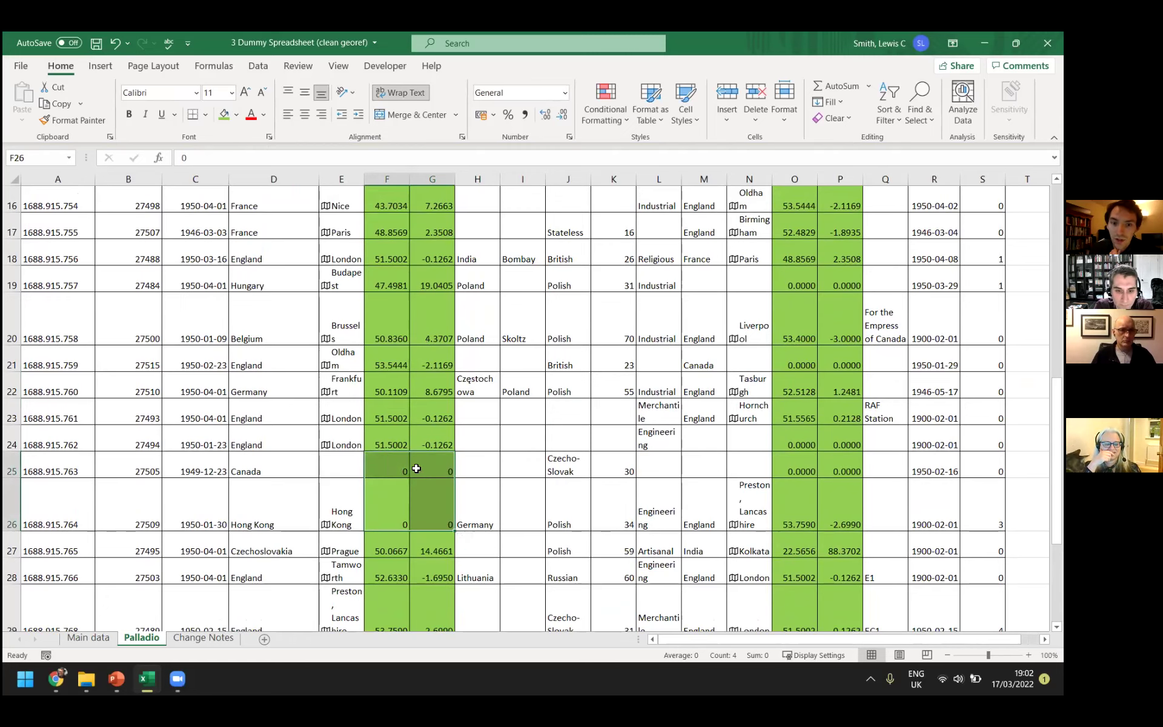
{"action": "scroll", "coordinate": [418, 469], "scroll_direction": "down", "scroll_amount": 3}
{"action": "scroll", "coordinate": [430, 484], "scroll_direction": "up", "scroll_amount": 8}
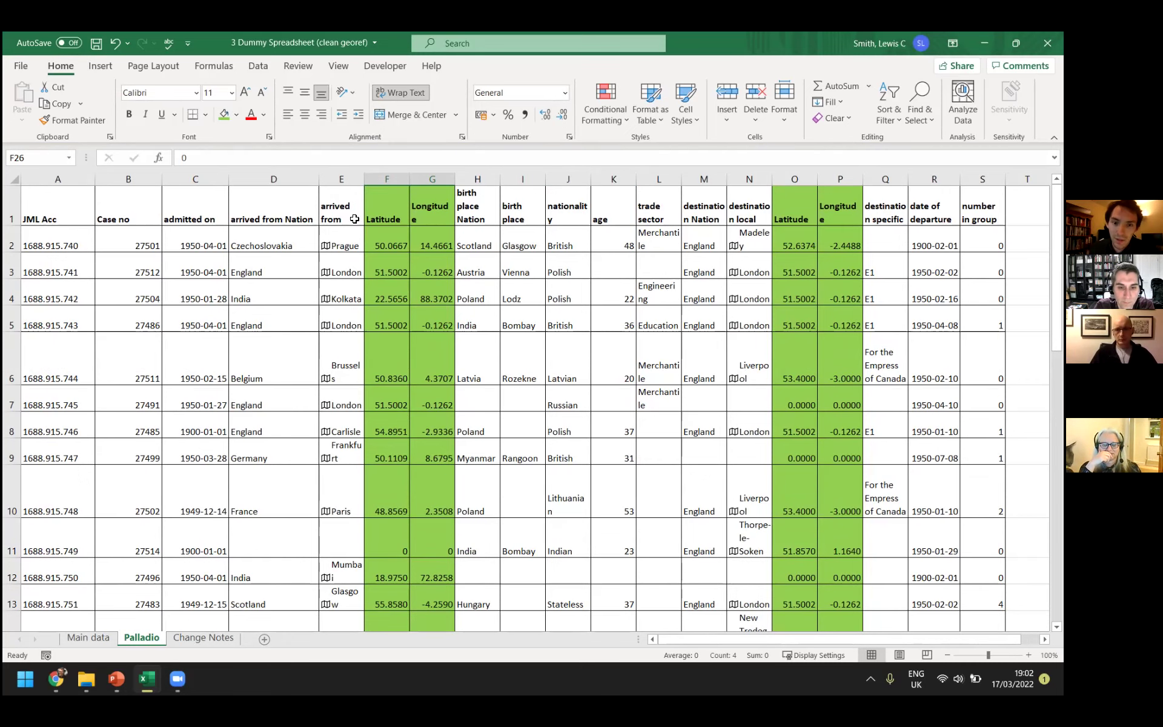
{"action": "scroll", "coordinate": [411, 428], "scroll_direction": "down", "scroll_amount": 2}
{"action": "scroll", "coordinate": [411, 429], "scroll_direction": "down", "scroll_amount": 1}
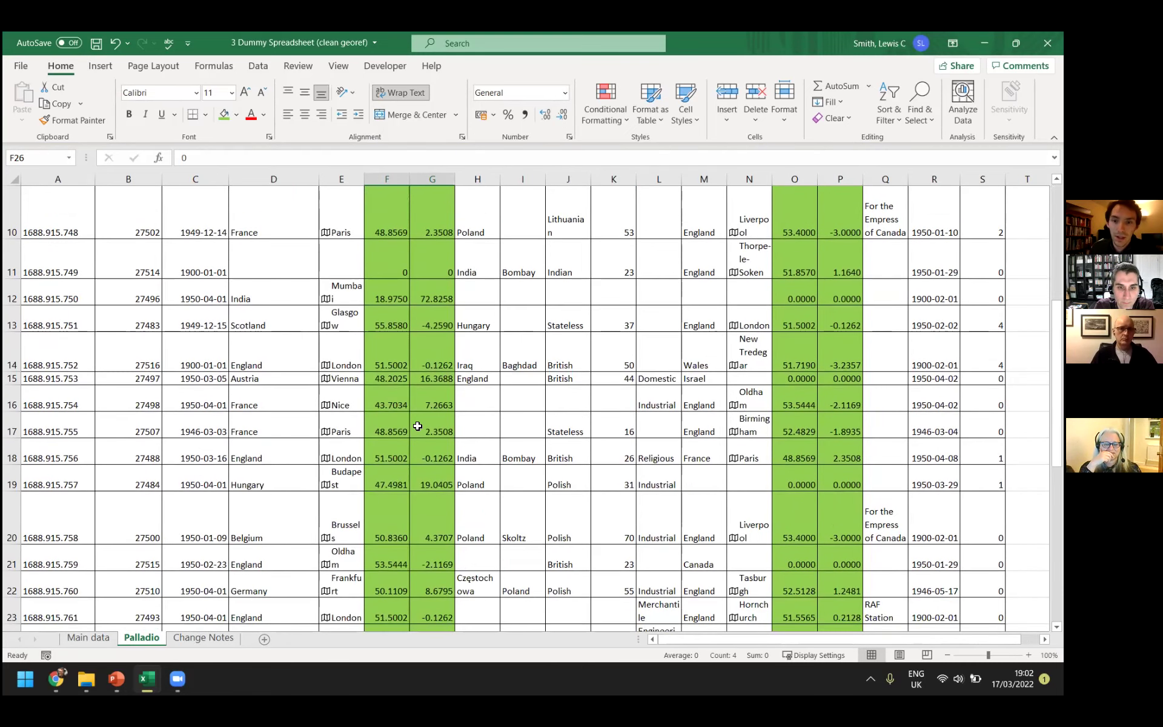
{"action": "scroll", "coordinate": [418, 426], "scroll_direction": "up", "scroll_amount": 3}
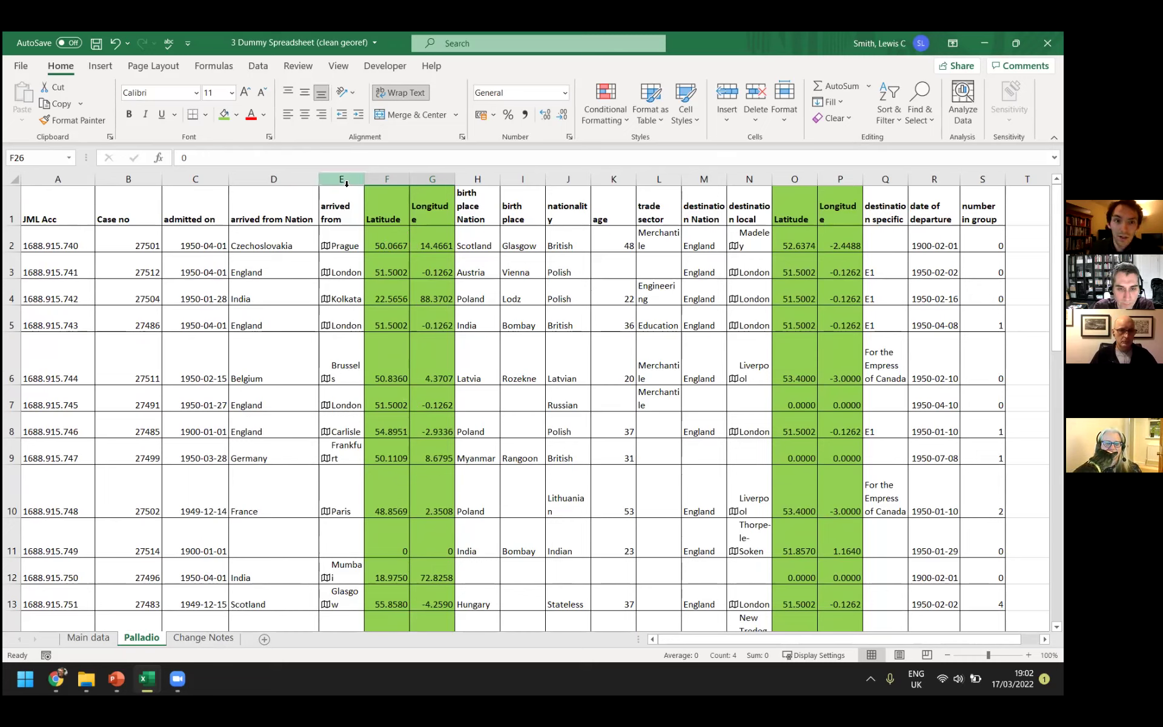
Preview the recommended Filled Map chart for the arrived from, Latitude and Longitude columns, and leave without inserting it
{"action": "left_click", "coordinate": [382, 180]}
{"action": "left_click_drag", "start_coordinate": [431, 181], "coordinate": [431, 181]}
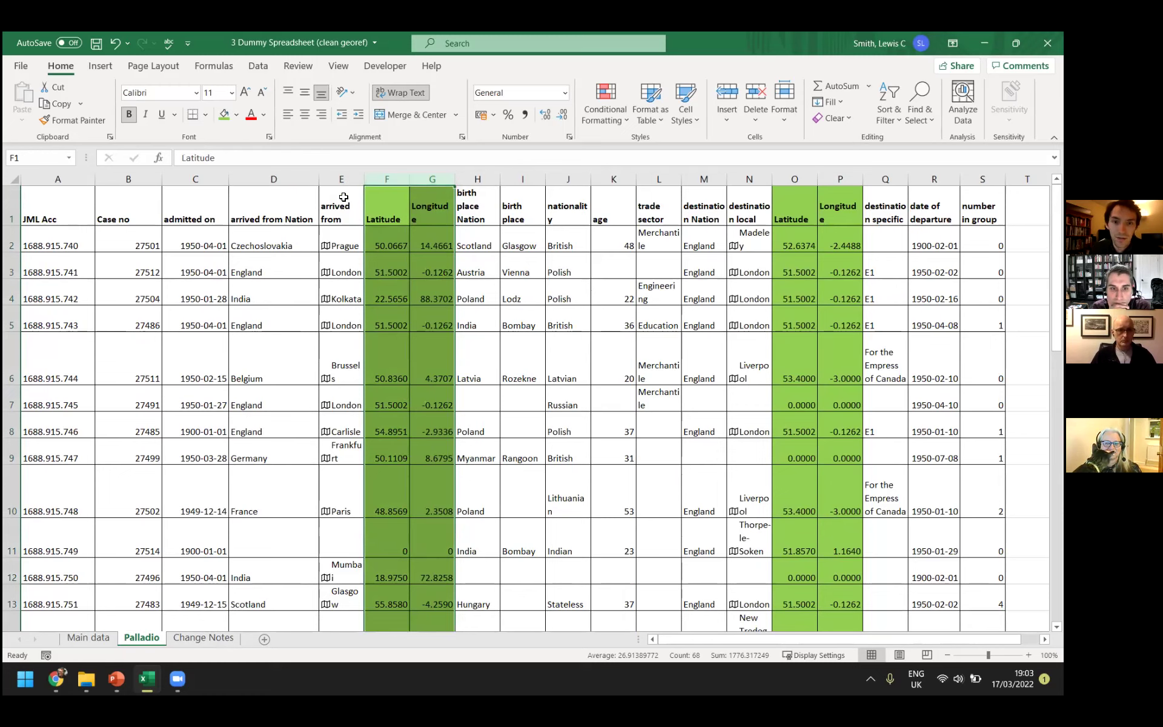
{"action": "left_click_drag", "start_coordinate": [343, 180], "coordinate": [432, 180]}
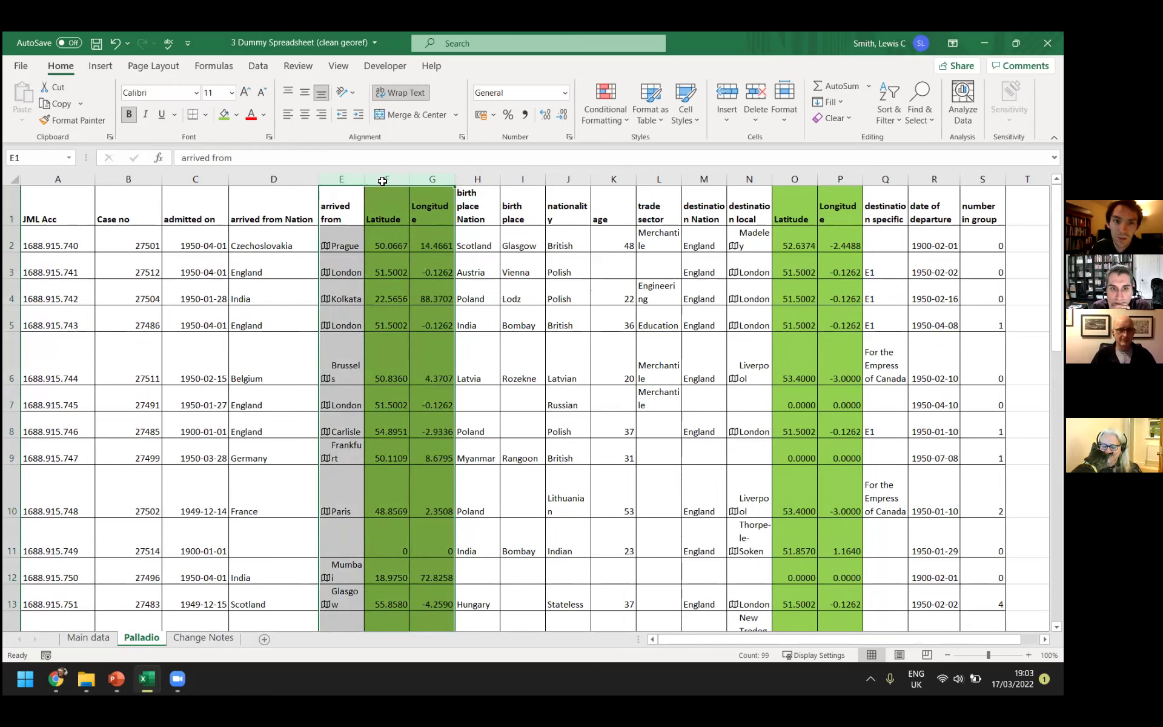
{"action": "left_click", "coordinate": [258, 65]}
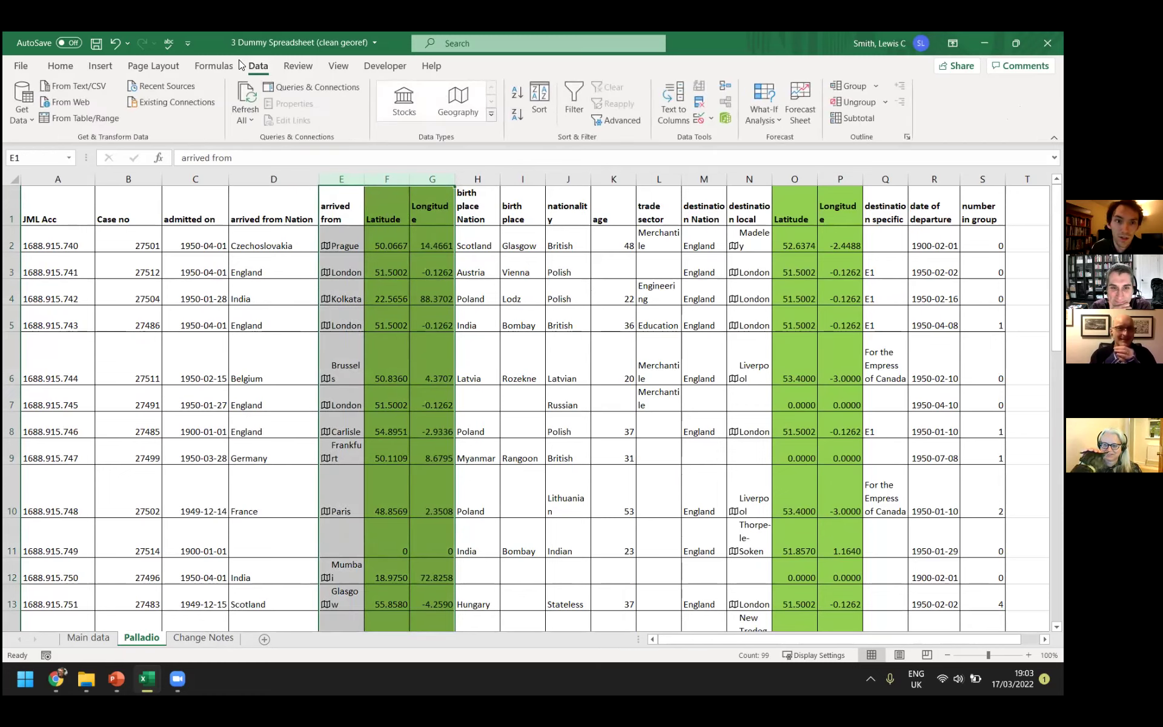
{"action": "left_click", "coordinate": [99, 66]}
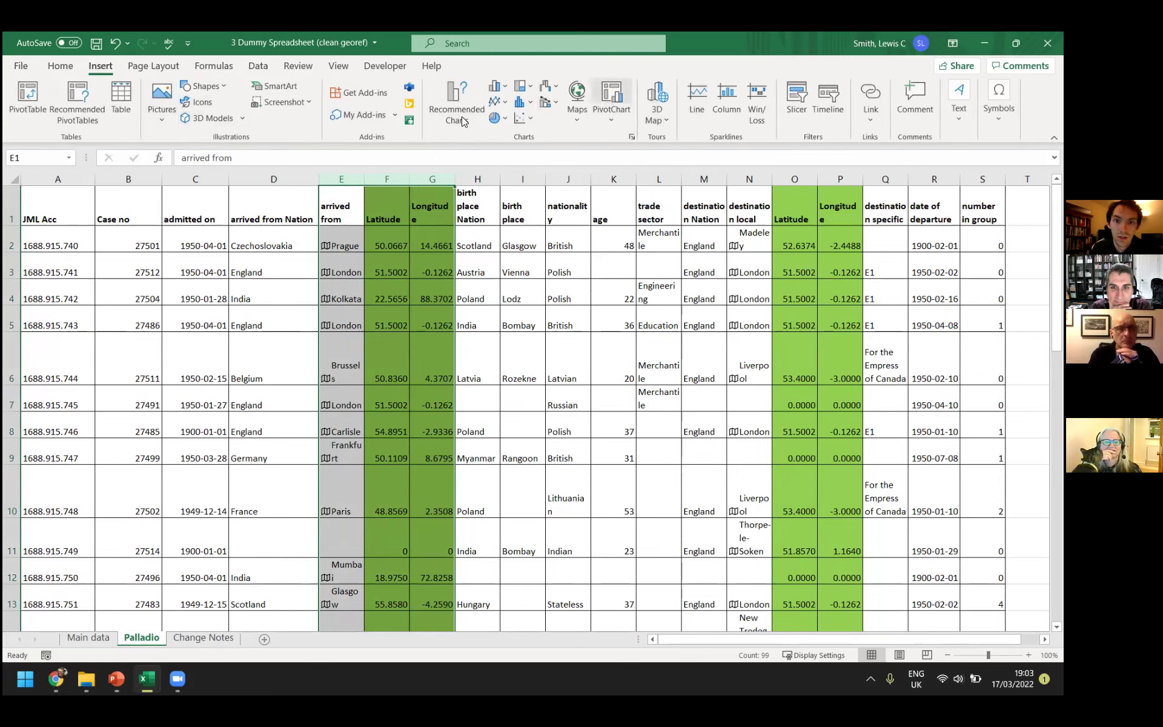
{"action": "left_click", "coordinate": [462, 121]}
{"action": "scroll", "coordinate": [364, 339], "scroll_direction": "down", "scroll_amount": 5}
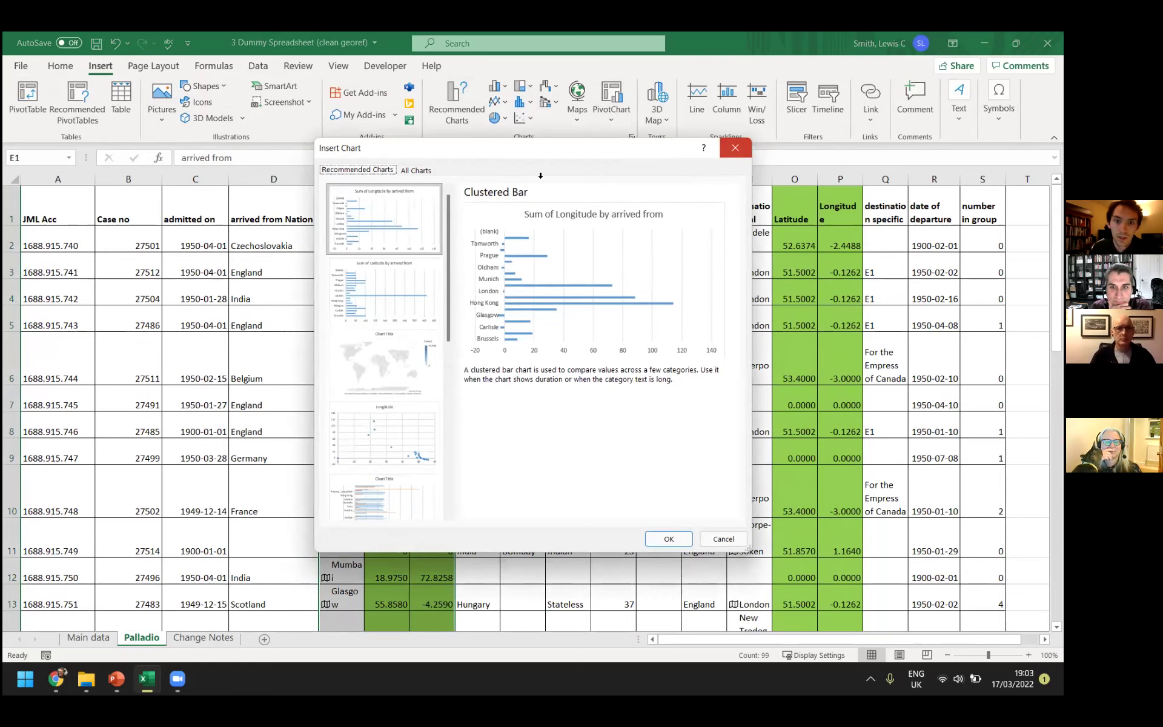
{"action": "left_click", "coordinate": [735, 148]}
{"action": "left_click", "coordinate": [451, 121]}
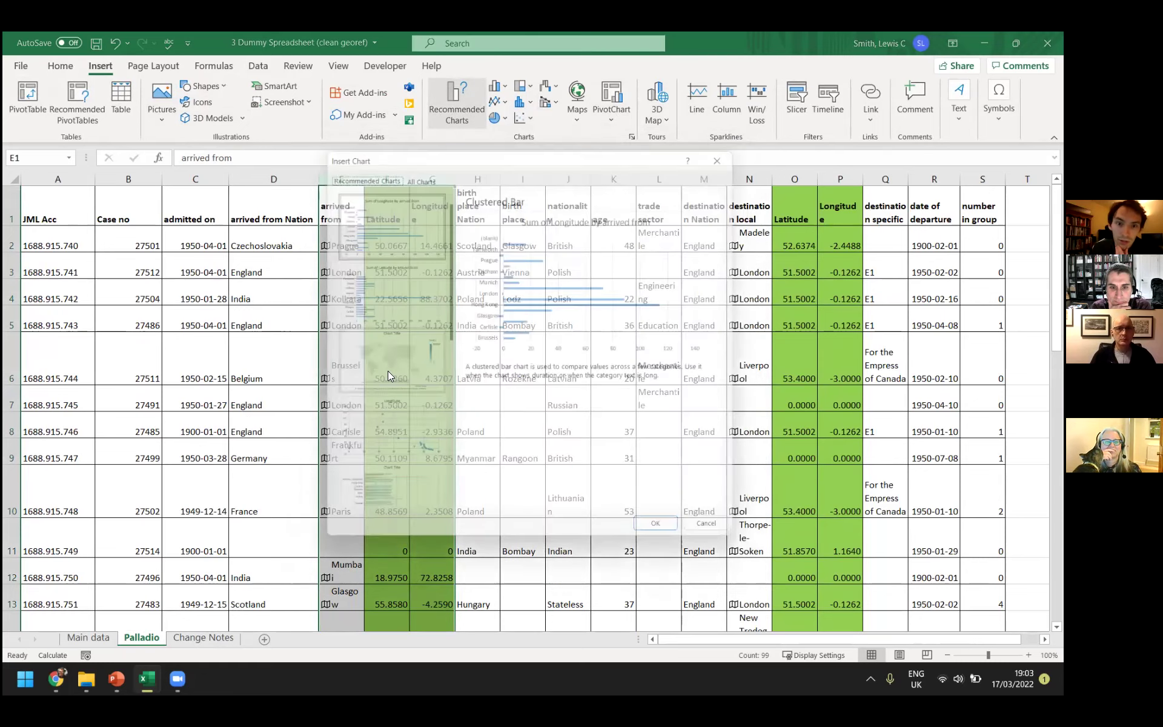
{"action": "left_click", "coordinate": [374, 366]}
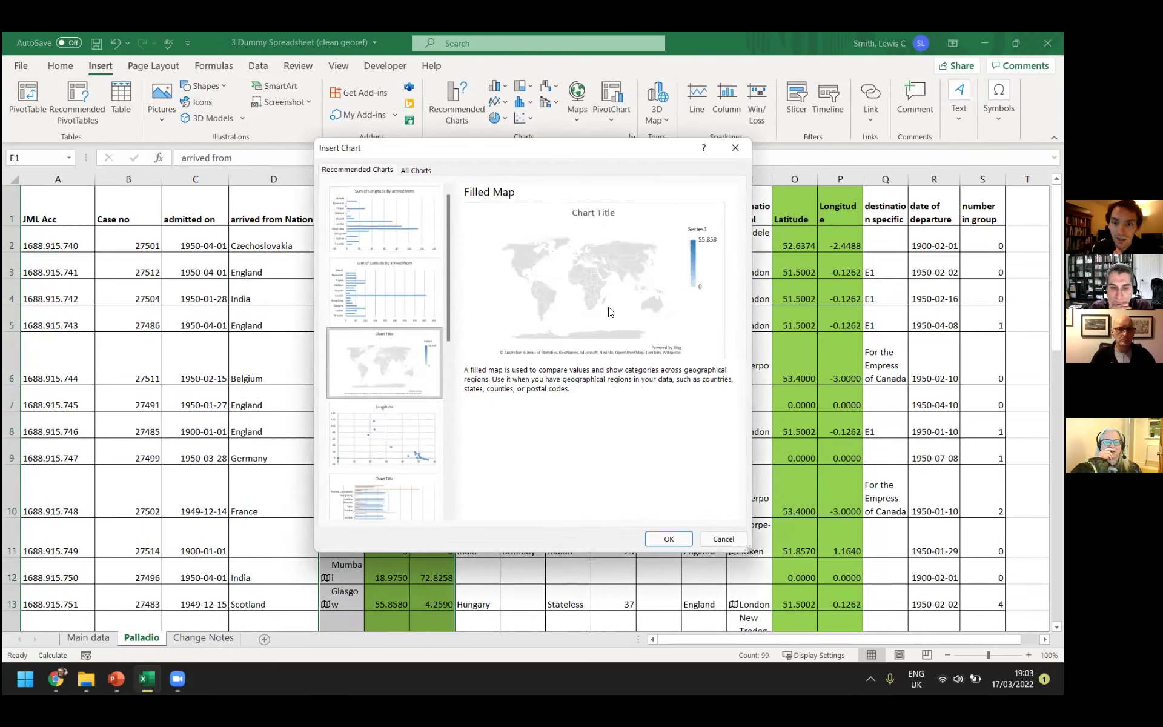
{"action": "left_click", "coordinate": [734, 148]}
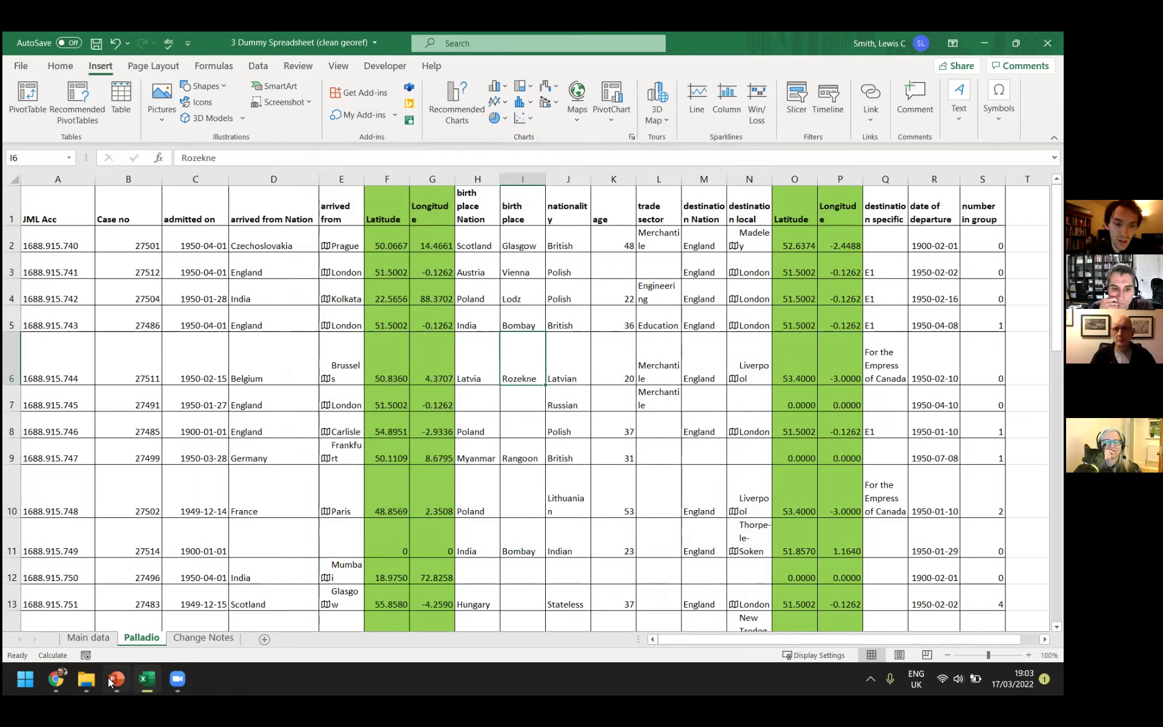
Switch to the Introduction to Geo-referencing presentation in PowerPoint, start the slide show from slide 9 and advance to the Palladio slide
{"action": "left_click", "coordinate": [108, 677]}
{"action": "scroll", "coordinate": [58, 492], "scroll_direction": "down", "scroll_amount": 2}
{"action": "scroll", "coordinate": [92, 535], "scroll_direction": "down", "scroll_amount": 2}
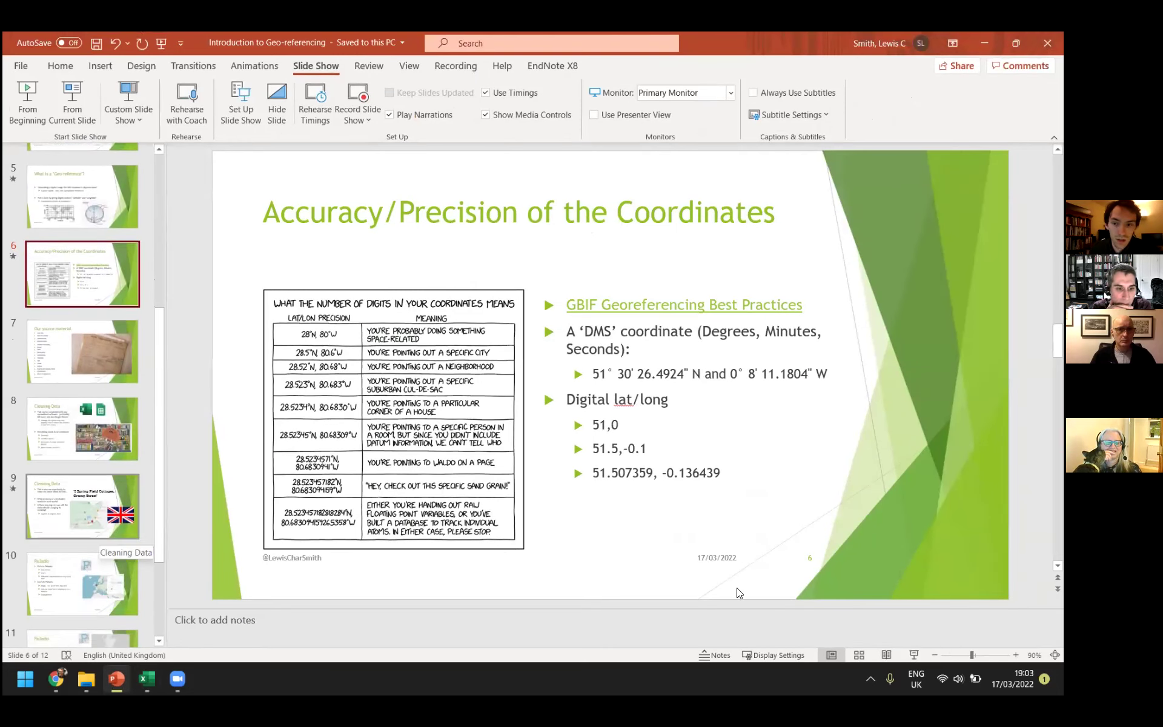
{"action": "left_click", "coordinate": [82, 506]}
{"action": "left_click", "coordinate": [914, 655]}
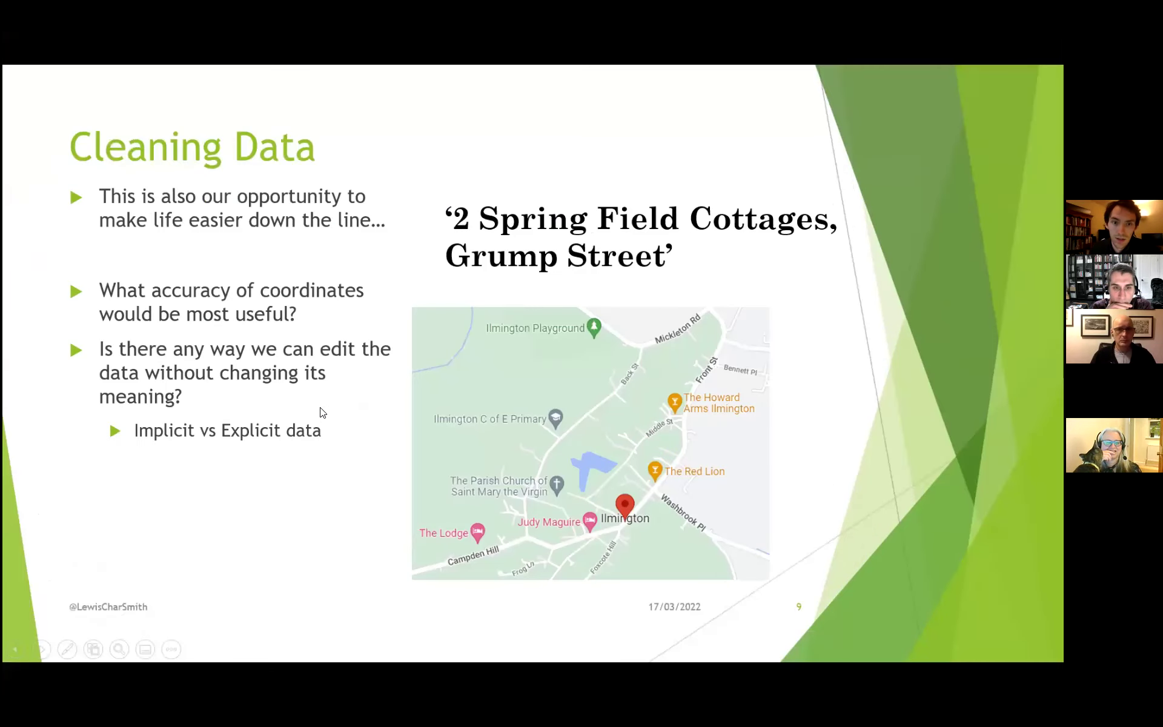
{"action": "left_click", "coordinate": [323, 413]}
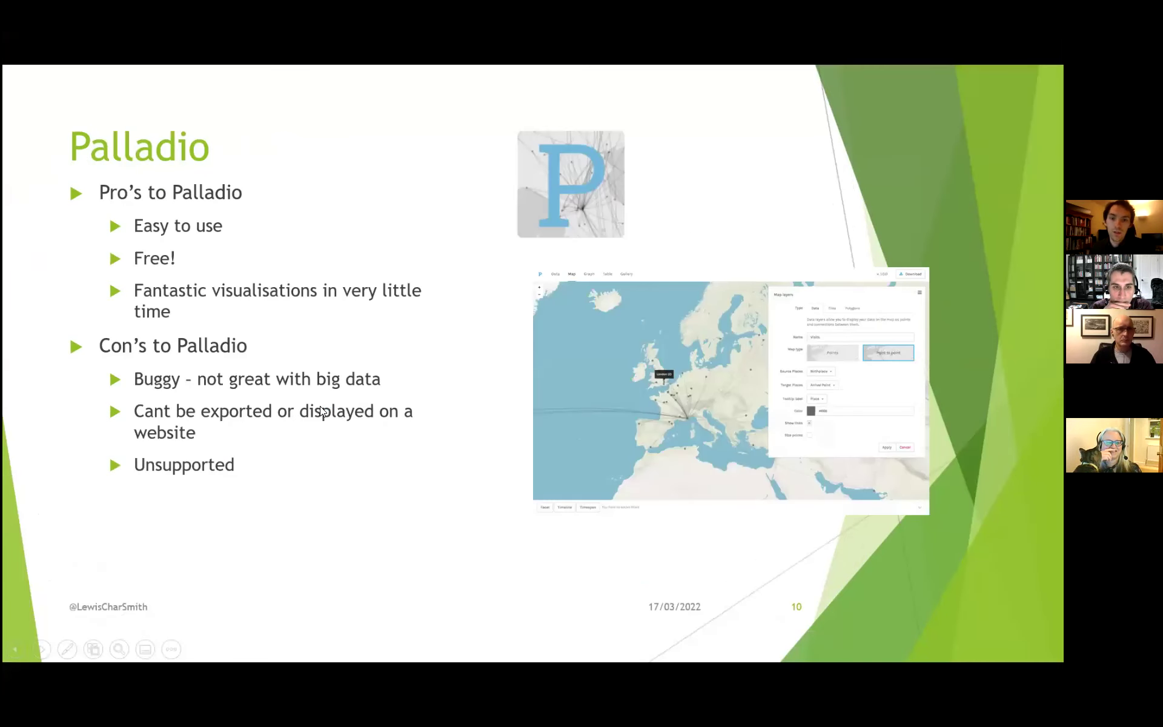